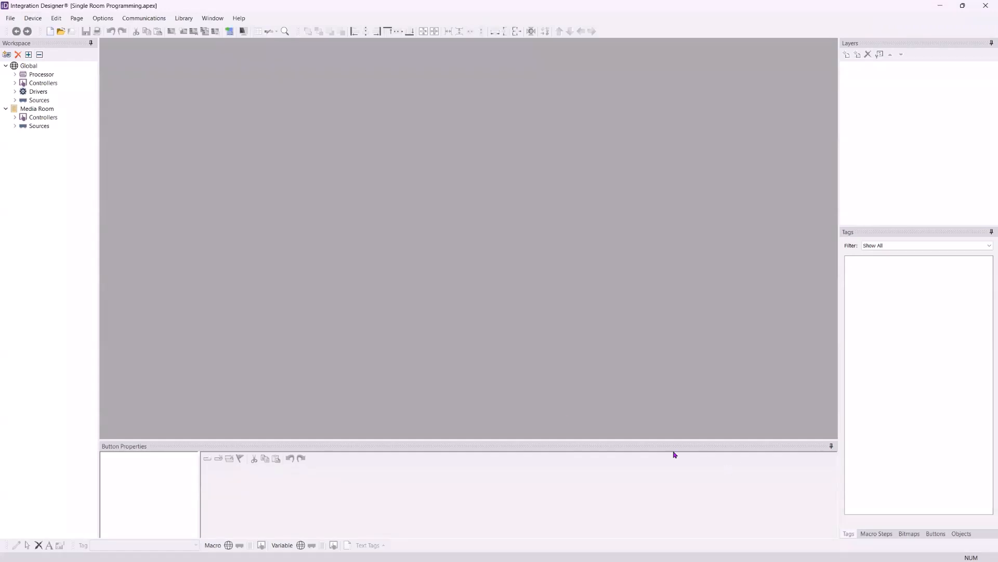
# Search the SYSTEM driver library for "lg" and view the LG IP driver details with Global as the target room
pyautogui.click(7, 54)
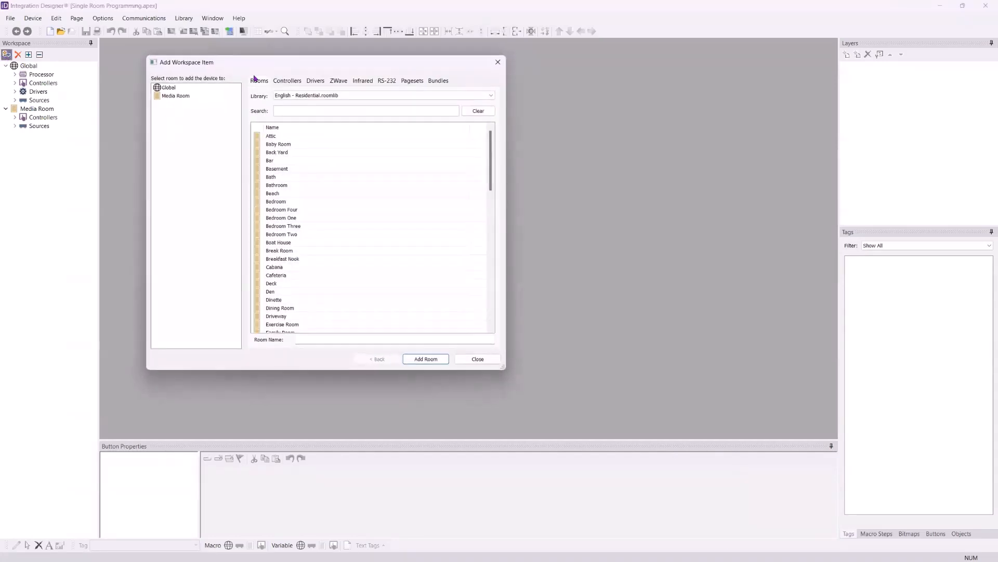
pyautogui.click(315, 81)
pyautogui.click(324, 111)
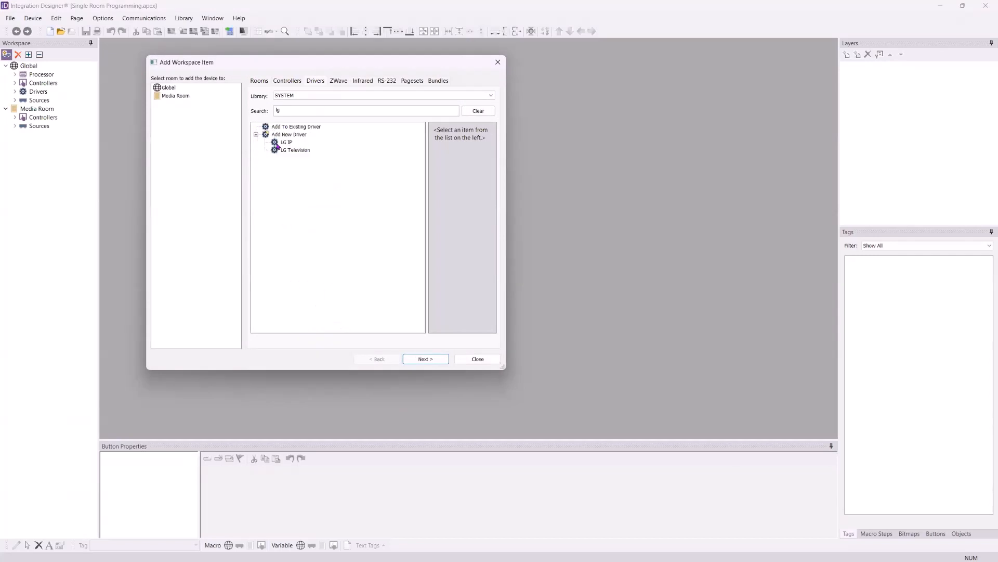
pyautogui.click(283, 143)
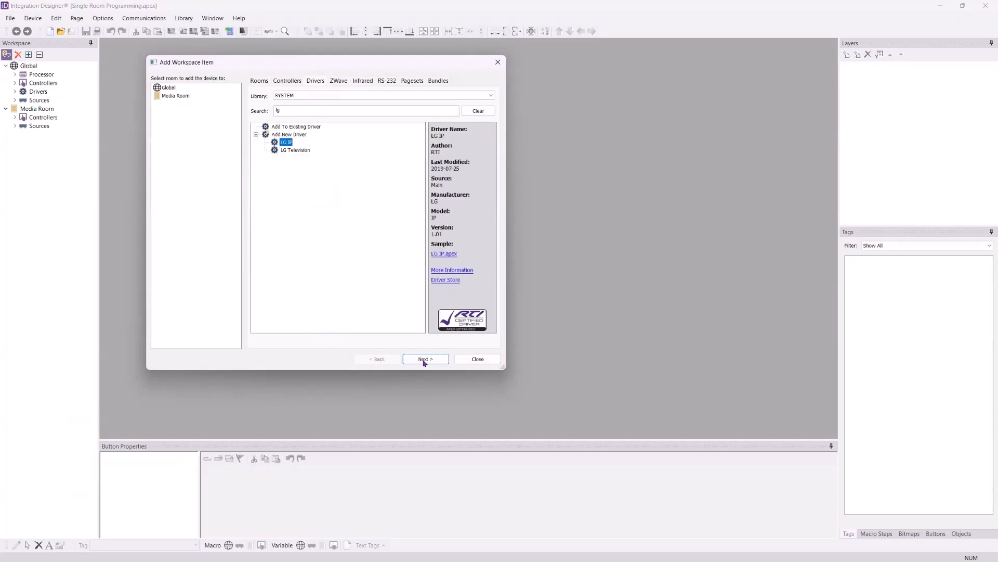
pyautogui.click(181, 89)
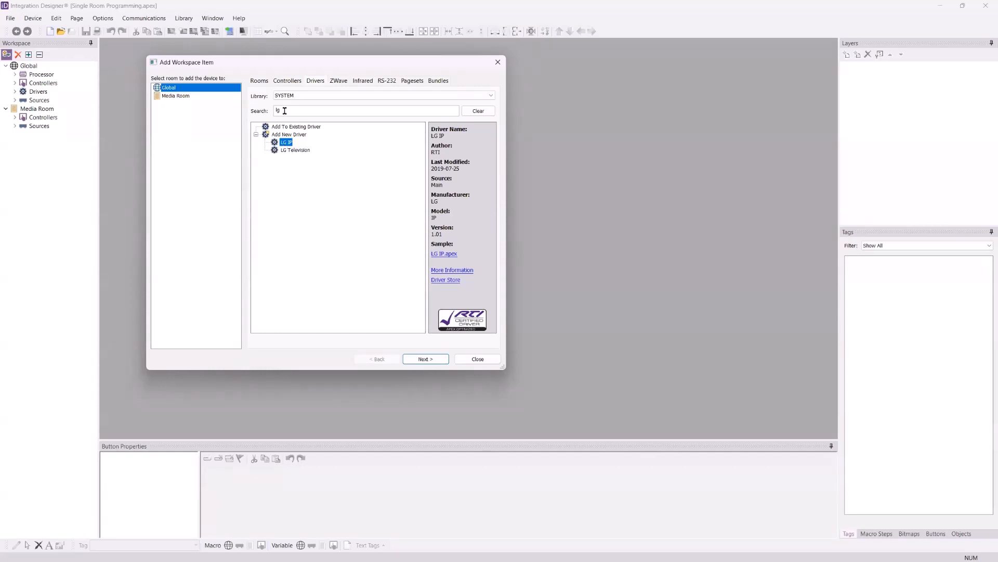
# Search the driver library for "roku" and examine the player entries available under the existing Roku driver
pyautogui.click(316, 111)
pyautogui.press('BackSpace')
pyautogui.write('r')
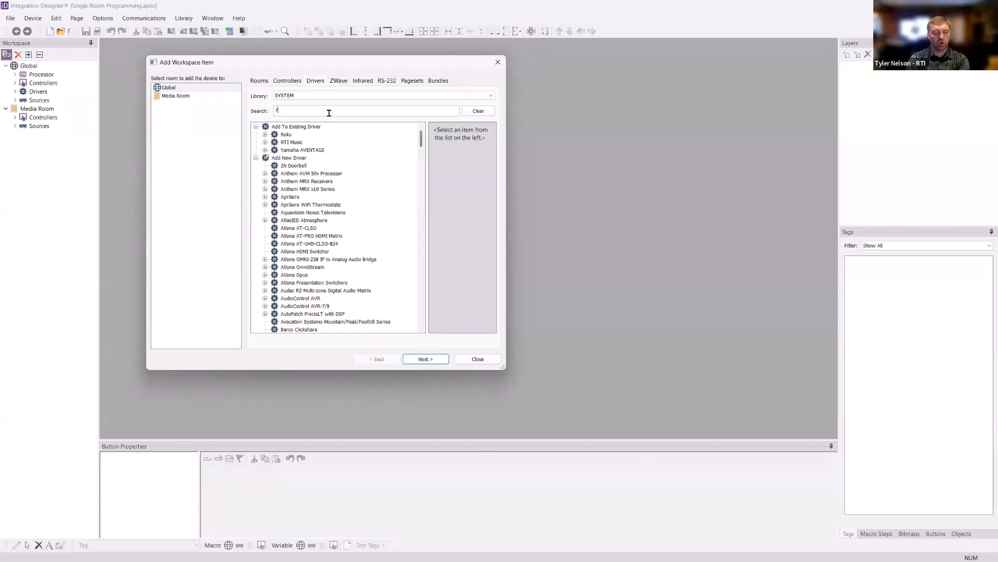
pyautogui.write('oku')
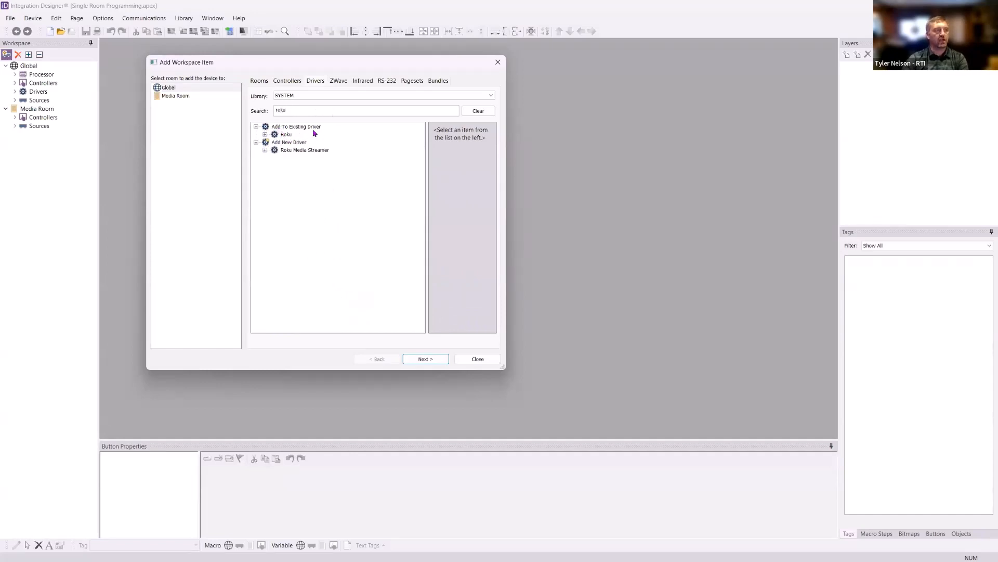
pyautogui.click(265, 134)
pyautogui.click(274, 142)
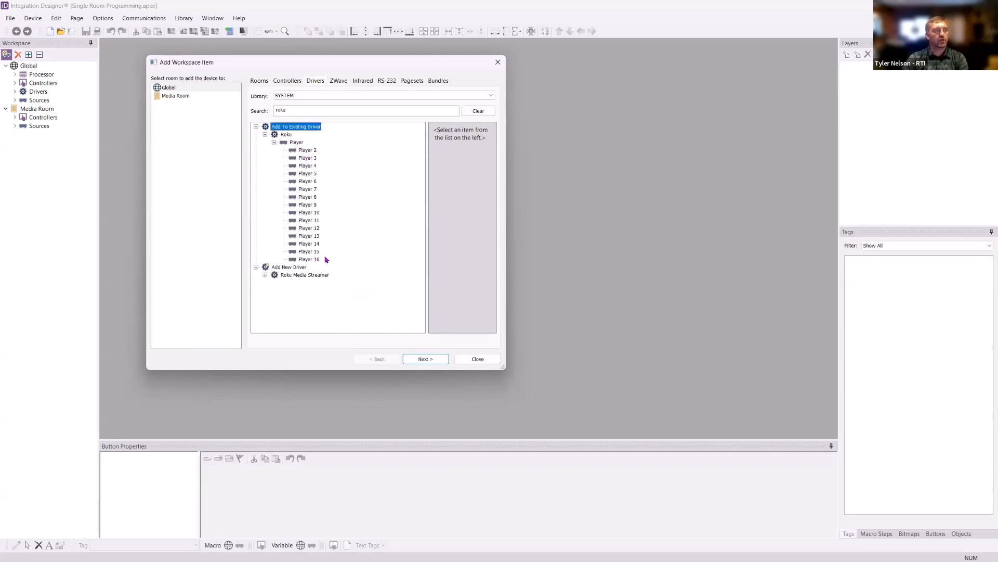
pyautogui.click(256, 127)
# Search the driver library for "lg" again and view the LG IP driver's information
pyautogui.doubleClick(303, 109)
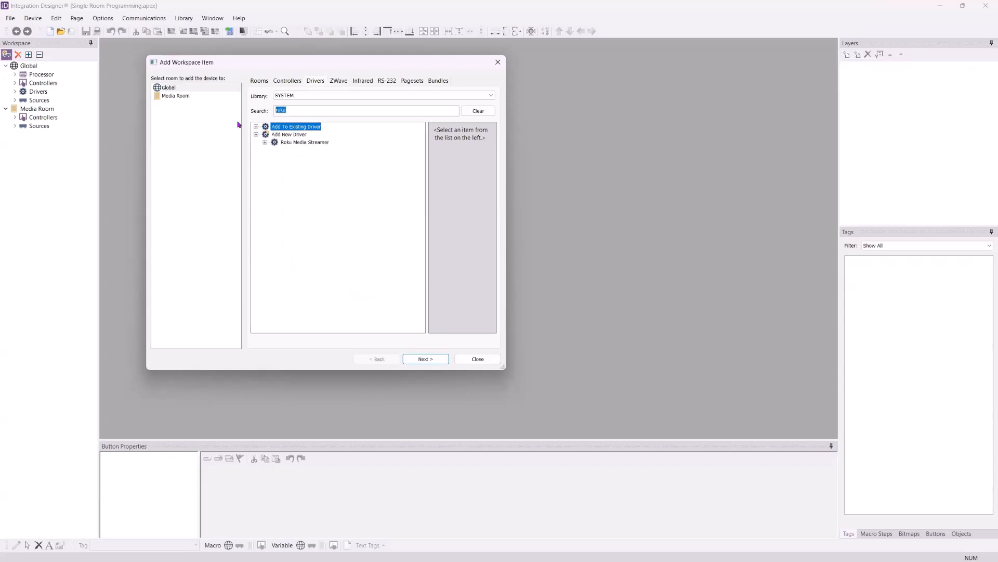
pyautogui.write('lg')
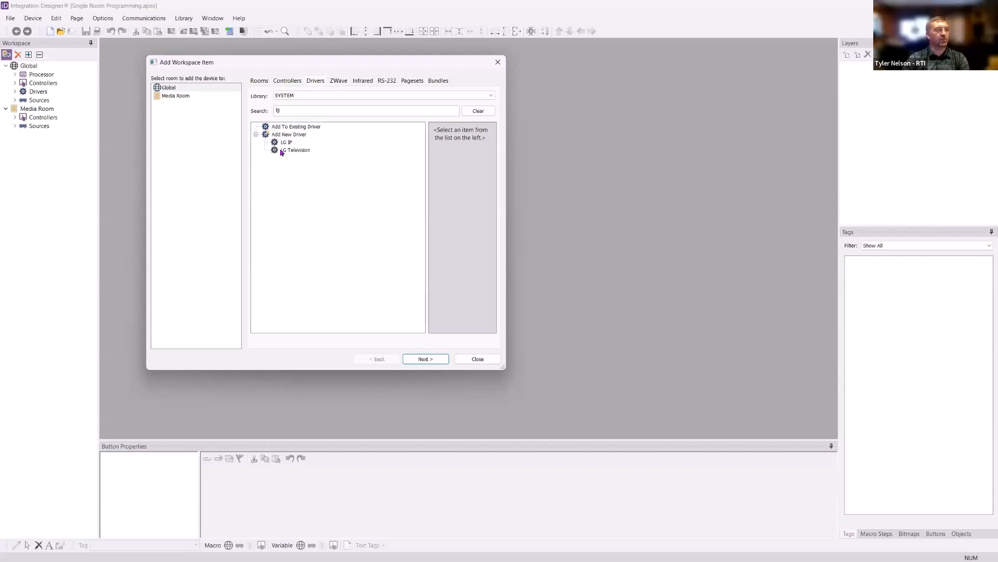
pyautogui.click(287, 142)
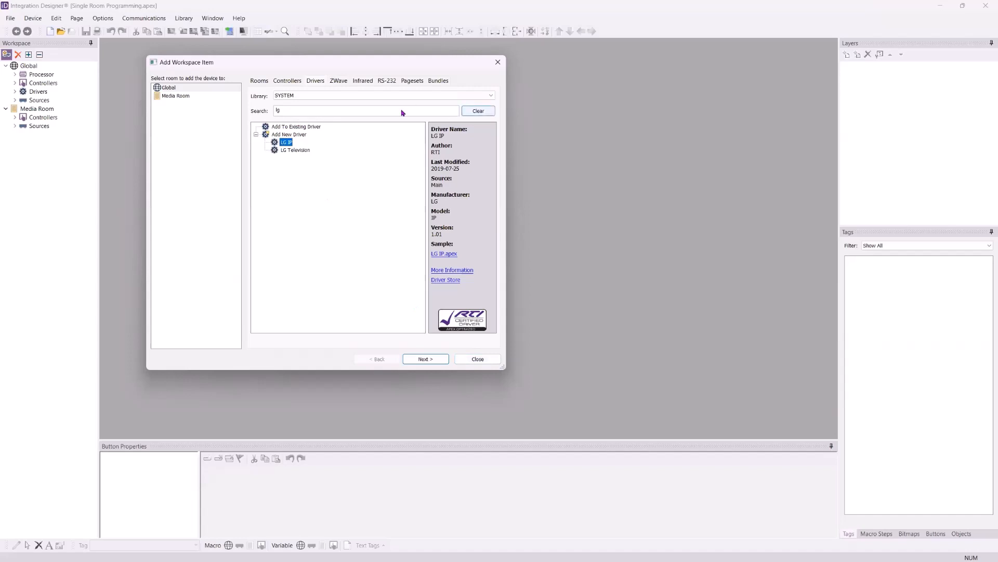
# Search the driver library for "yamah" and examine the zones and sources under the existing Yamaha AVENTAGE driver, including Zone 2
pyautogui.moveTo(286, 113); pyautogui.dragTo(206, 125)
pyautogui.write('yamah')
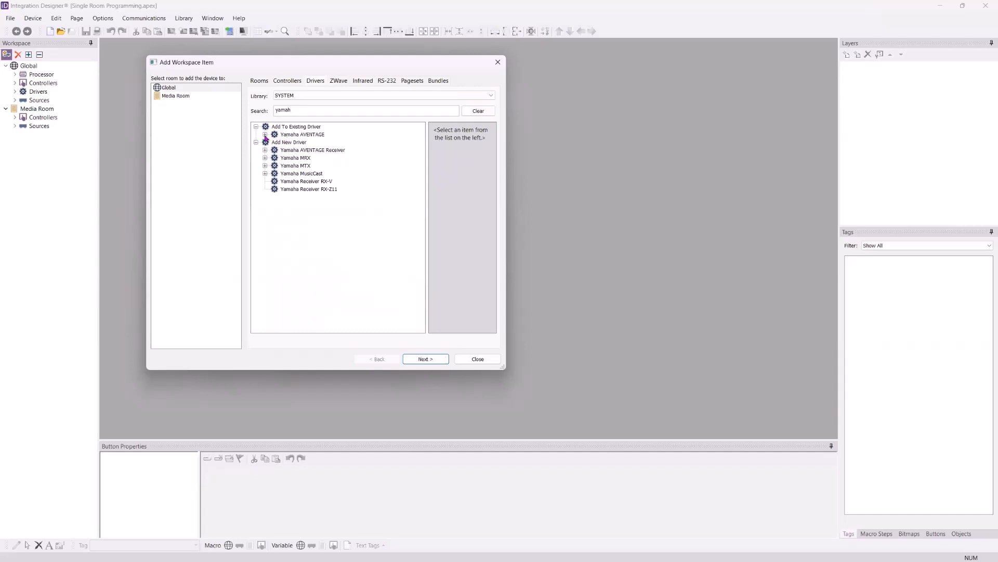
pyautogui.click(264, 134)
pyautogui.click(274, 142)
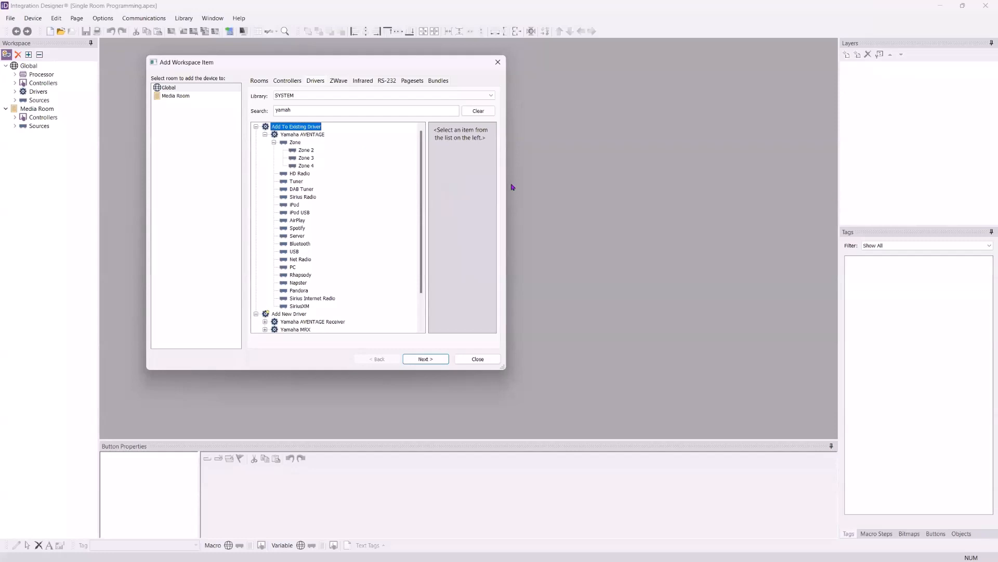
pyautogui.click(305, 150)
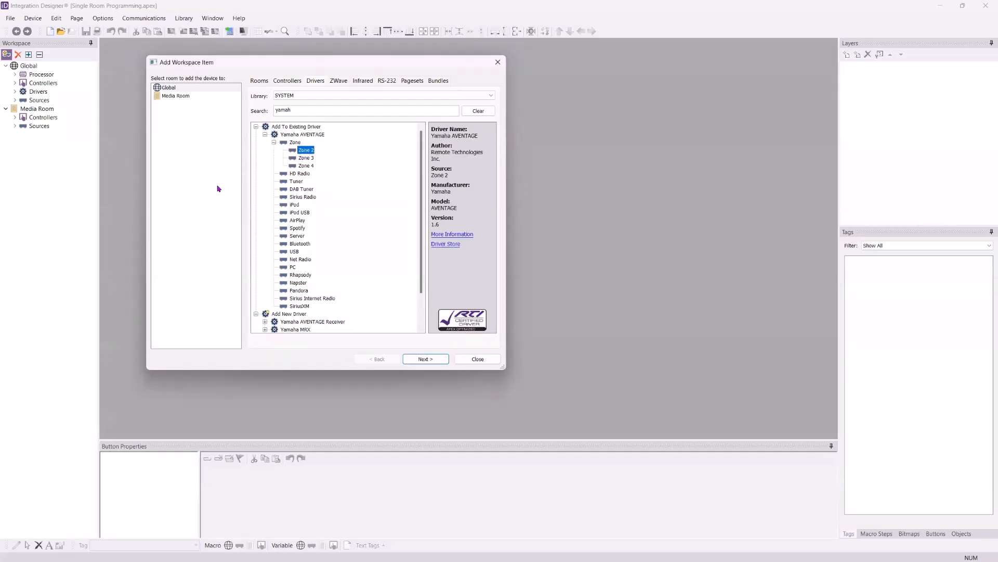
pyautogui.click(274, 142)
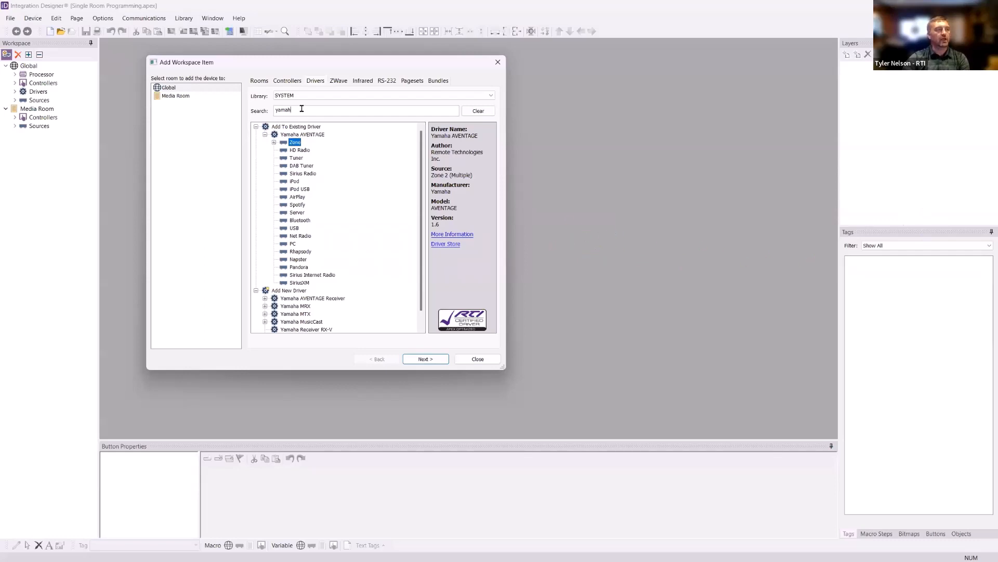
# Set up the new LG IP driver under Global with the device name "LG IP - Media Room", and close without adding it
pyautogui.moveTo(302, 108); pyautogui.dragTo(239, 125)
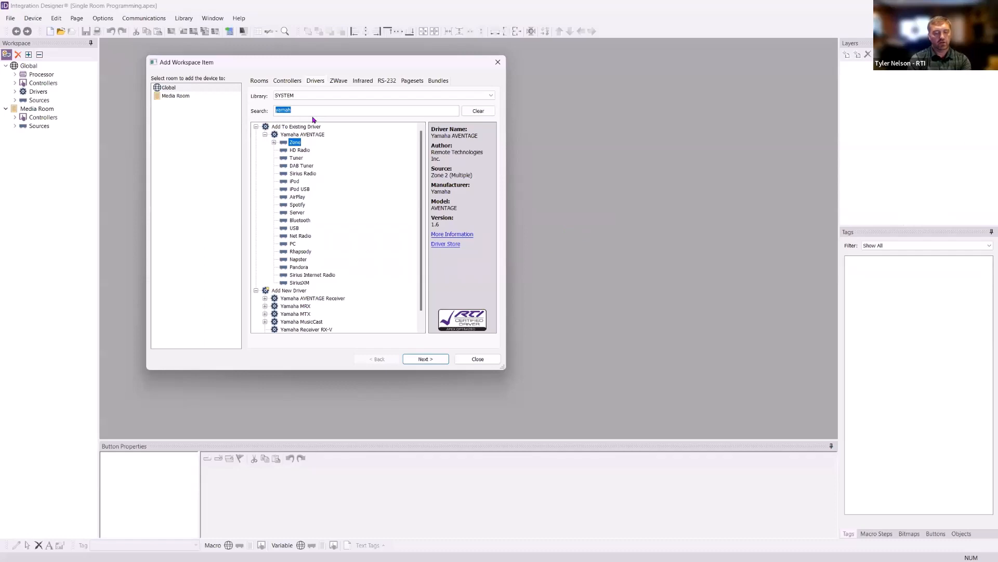
pyautogui.write('lg')
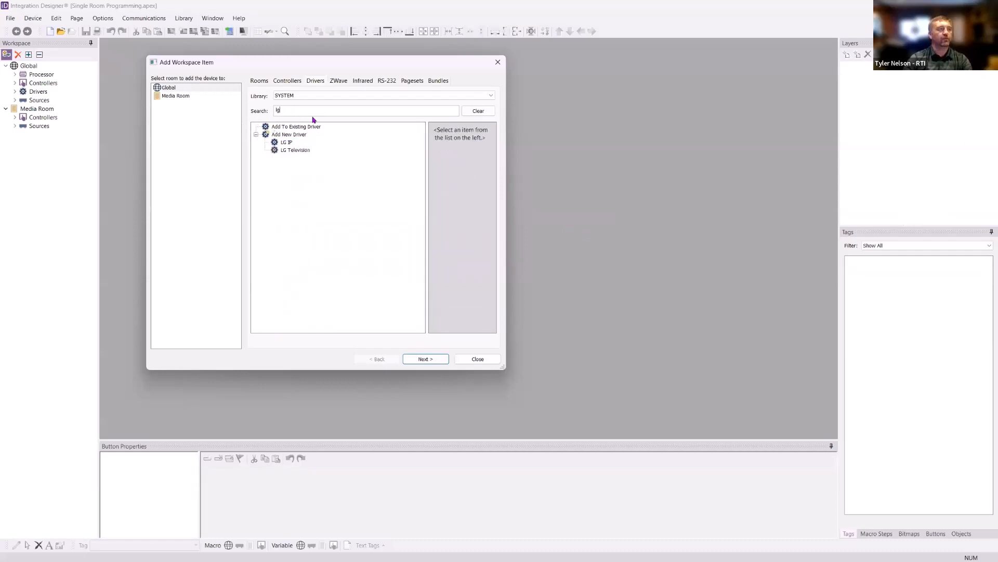
pyautogui.click(288, 142)
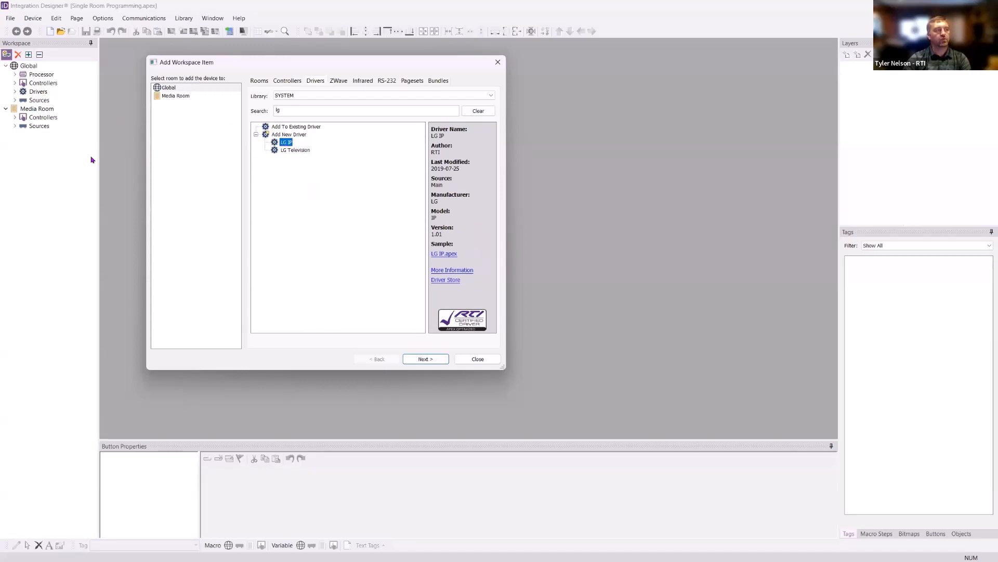
pyautogui.click(174, 95)
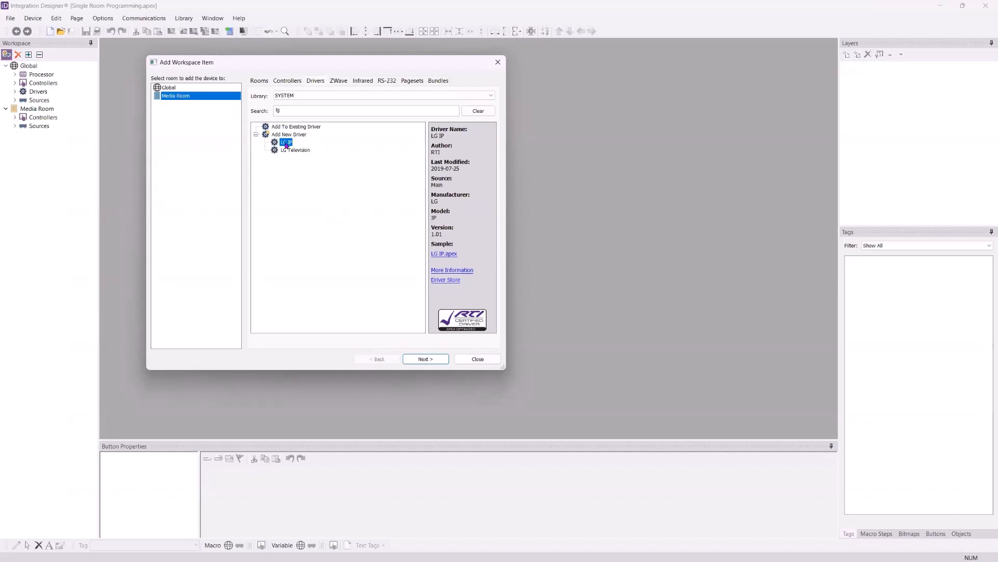
pyautogui.click(194, 88)
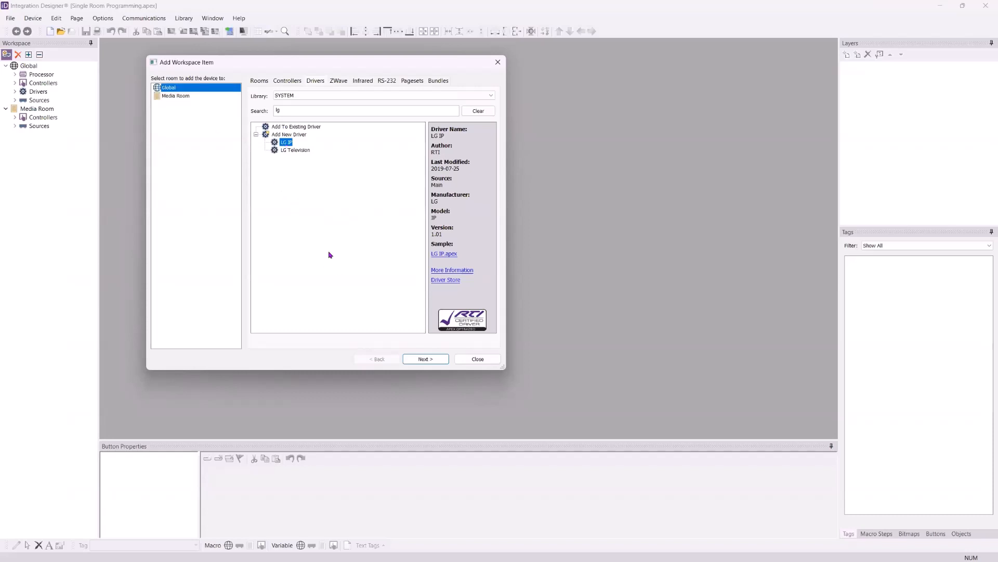
pyautogui.click(424, 358)
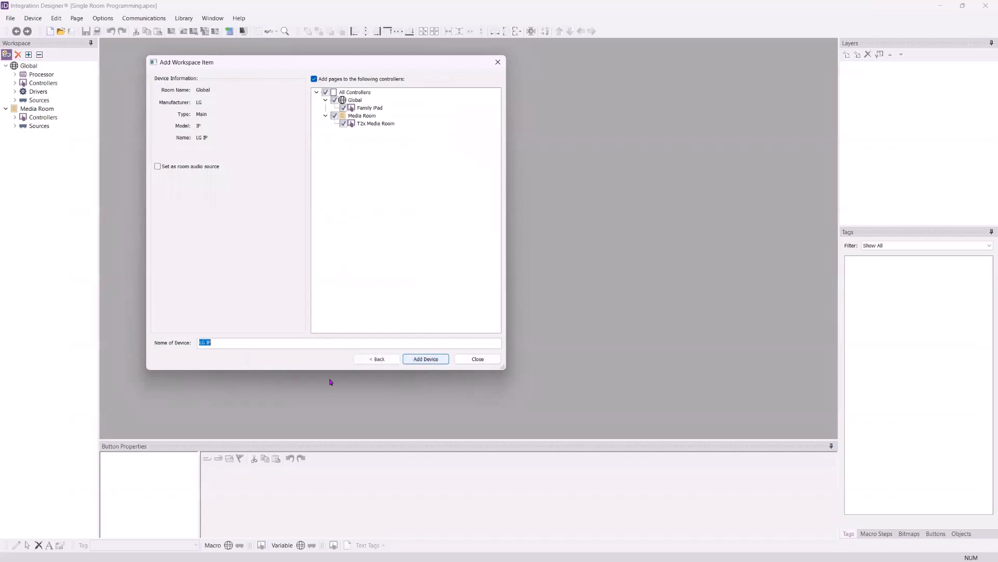
pyautogui.click(219, 343)
pyautogui.write('- Media Room')
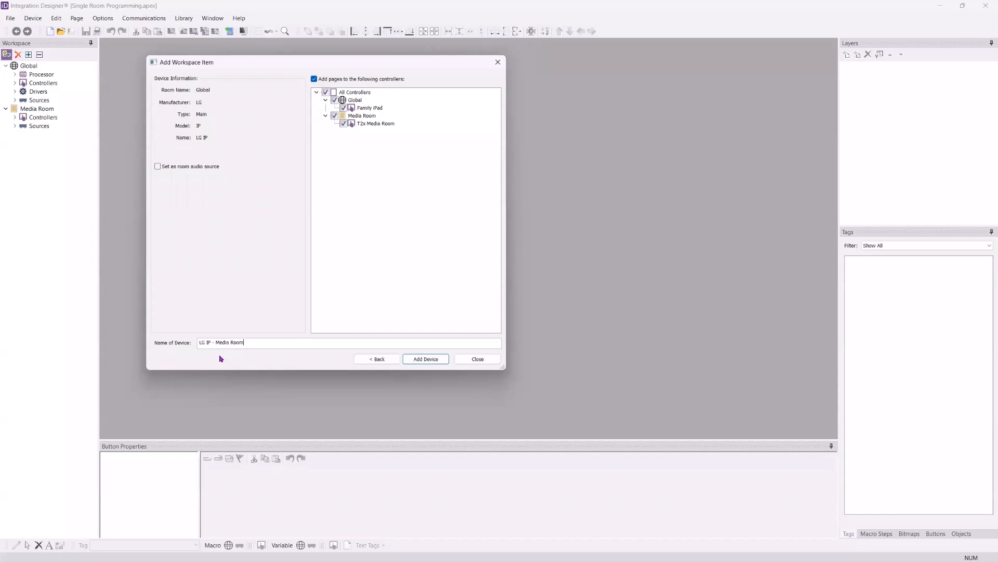
pyautogui.click(476, 358)
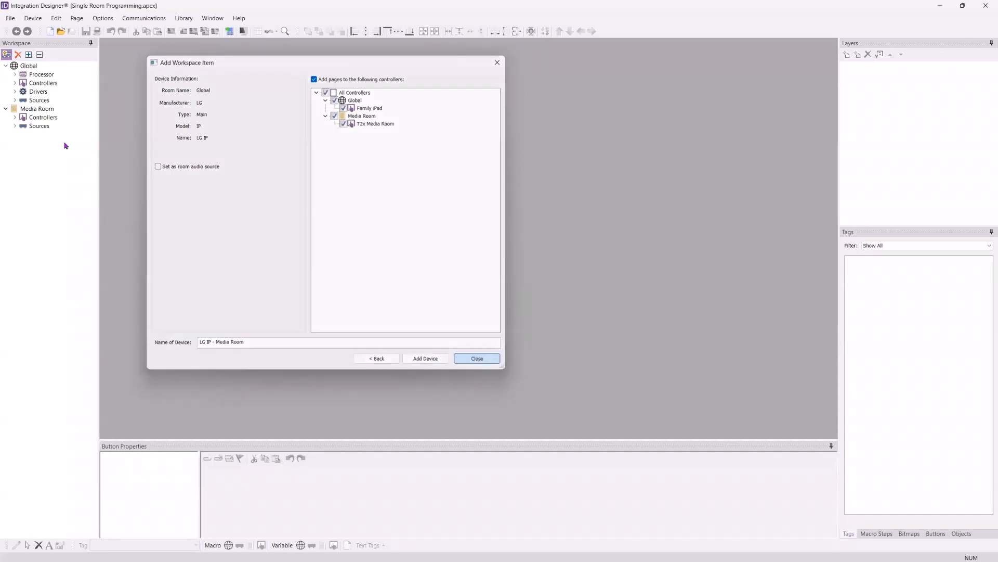
# Expand the whole workspace tree and rename the Weather driver to "Weather Global"
pyautogui.click(28, 54)
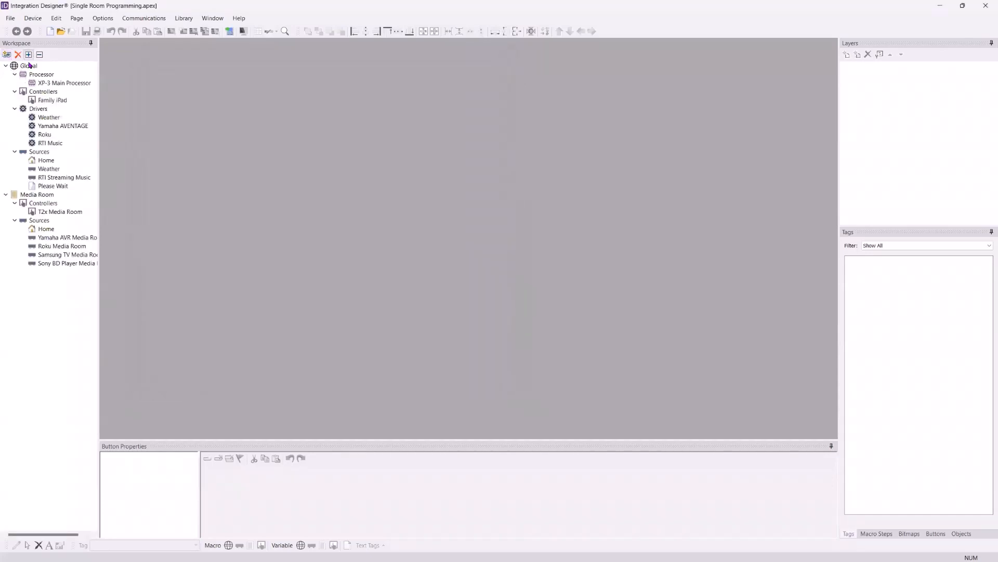
pyautogui.rightClick(44, 118)
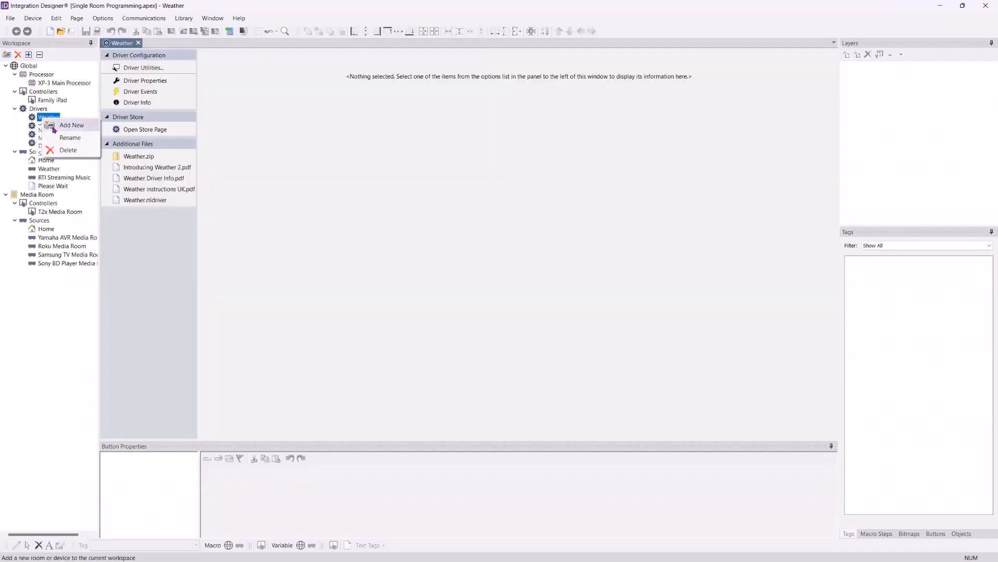
pyautogui.click(70, 137)
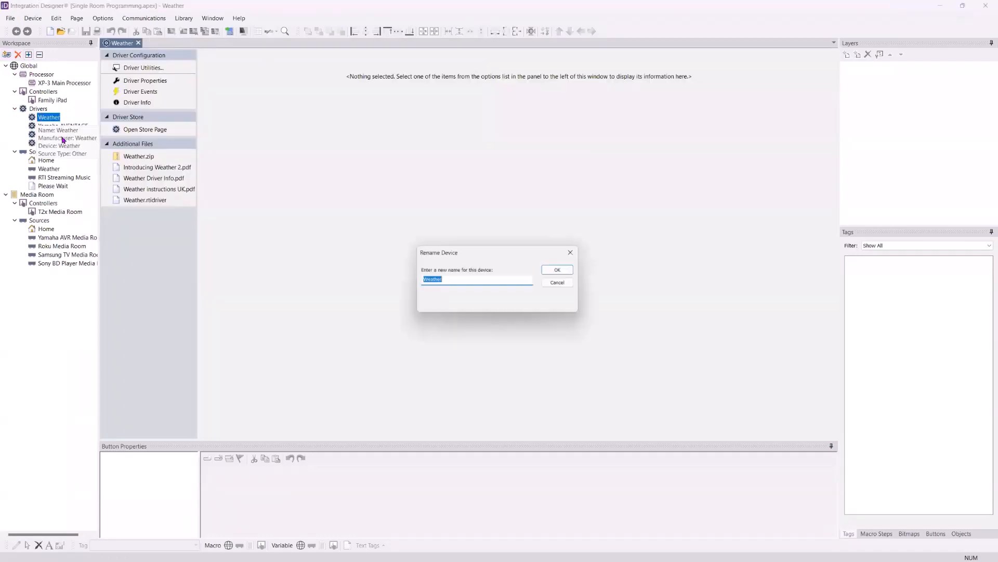
pyautogui.click(450, 281)
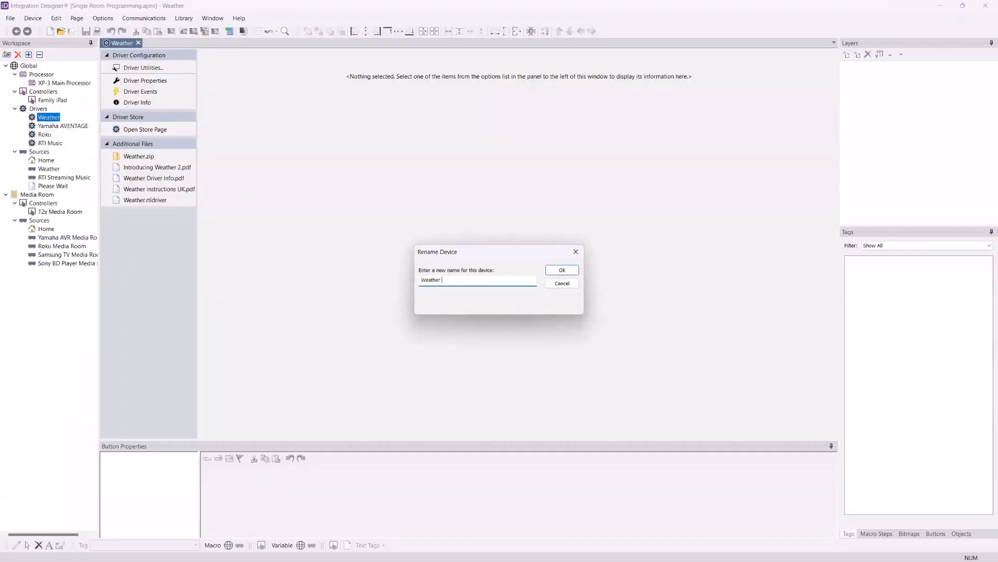
pyautogui.write('Global')
pyautogui.click(561, 270)
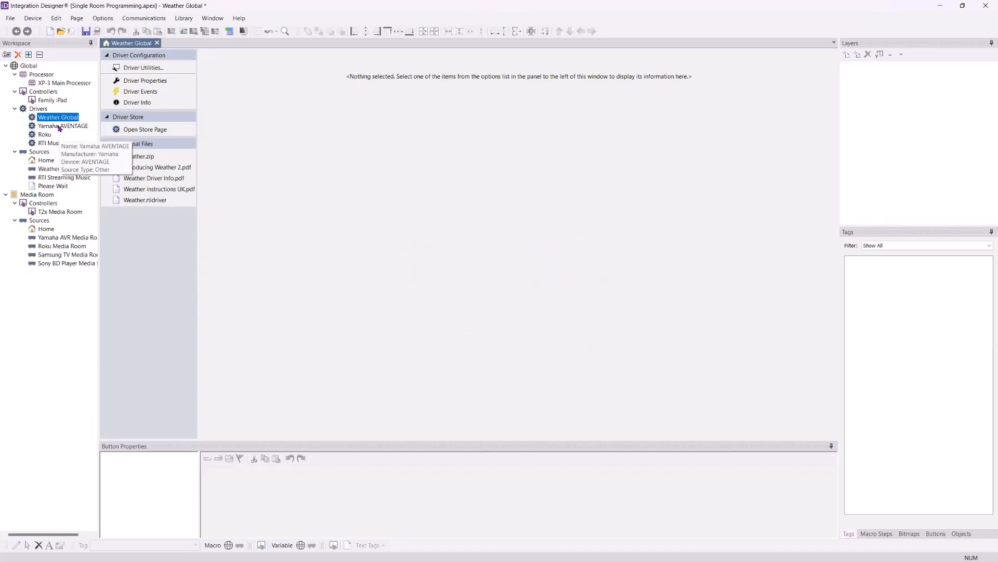
# Rename the Yamaha AVENTAGE driver to "Yamaha AVENTAGE Media Room" and close its configuration page
pyautogui.click(59, 127)
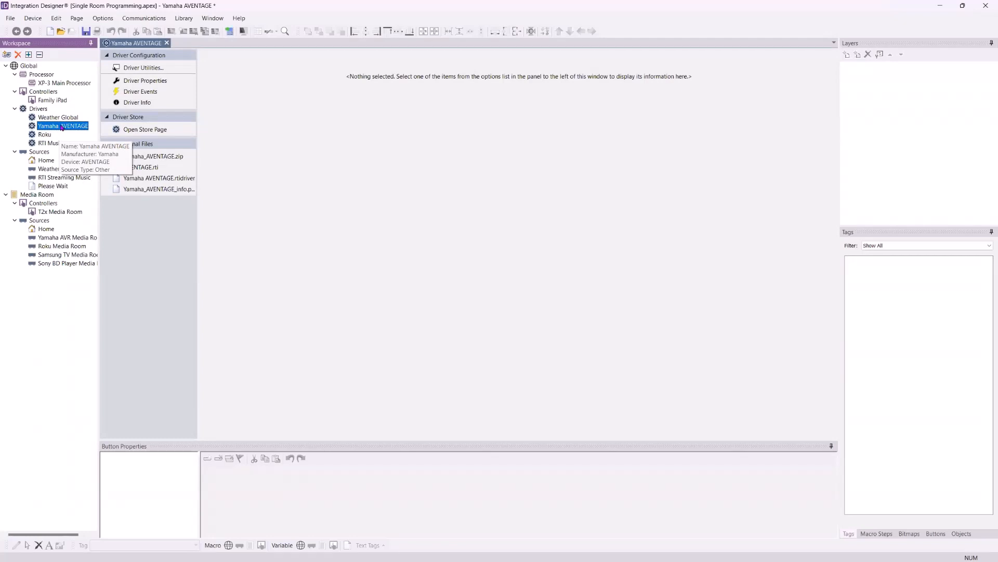
pyautogui.rightClick(61, 127)
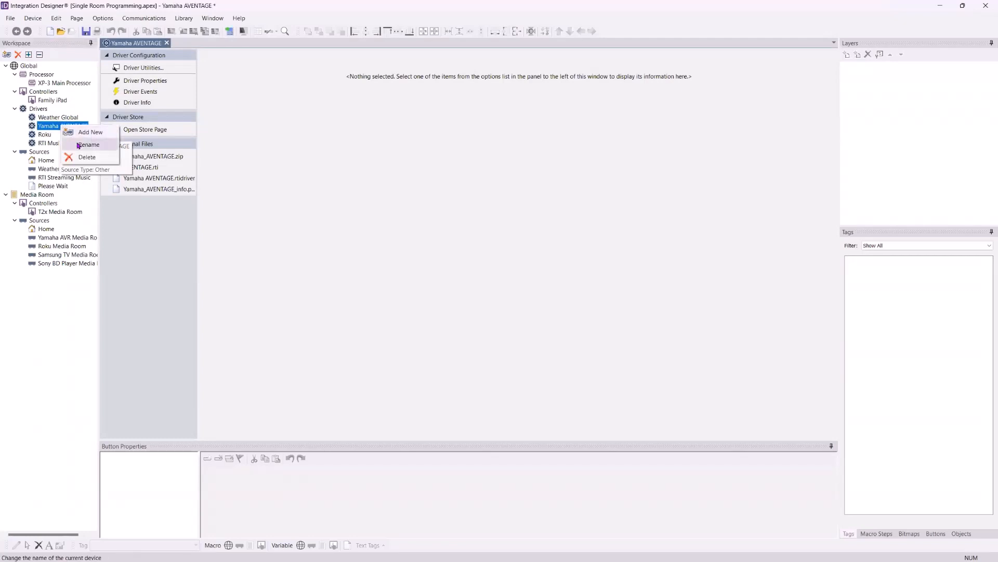
pyautogui.click(79, 146)
pyautogui.click(457, 280)
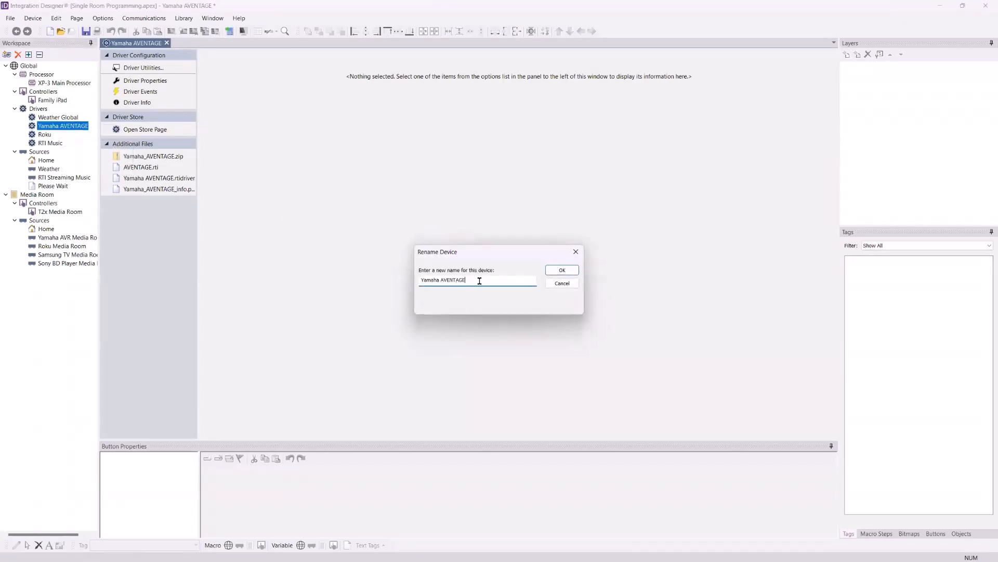
pyautogui.write('Media Room')
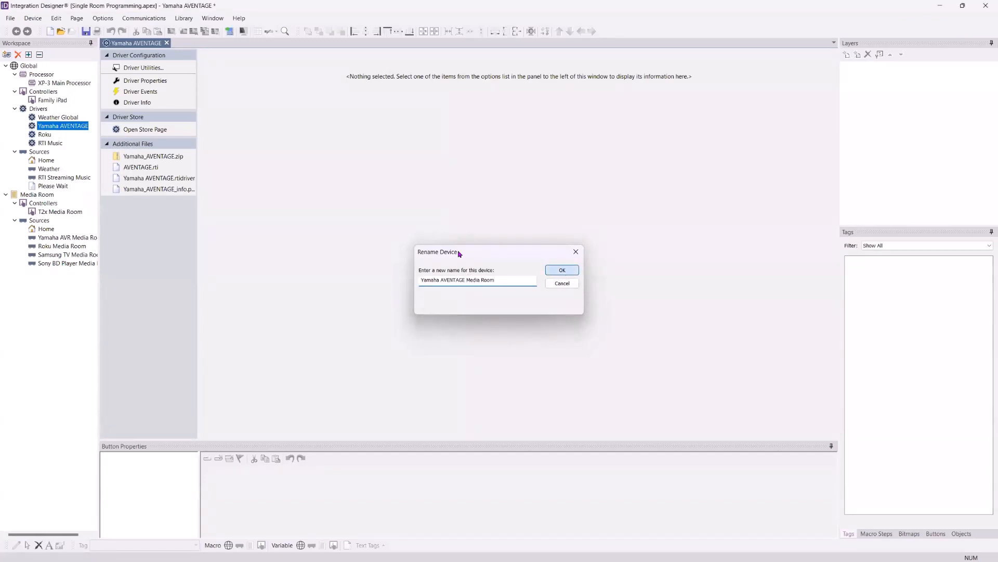
pyautogui.click(562, 270)
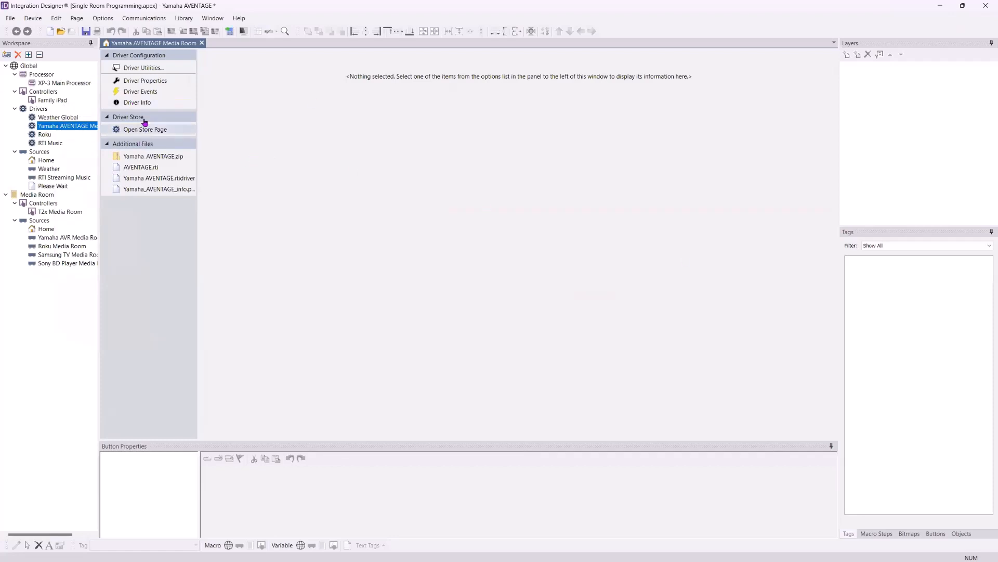
pyautogui.click(201, 42)
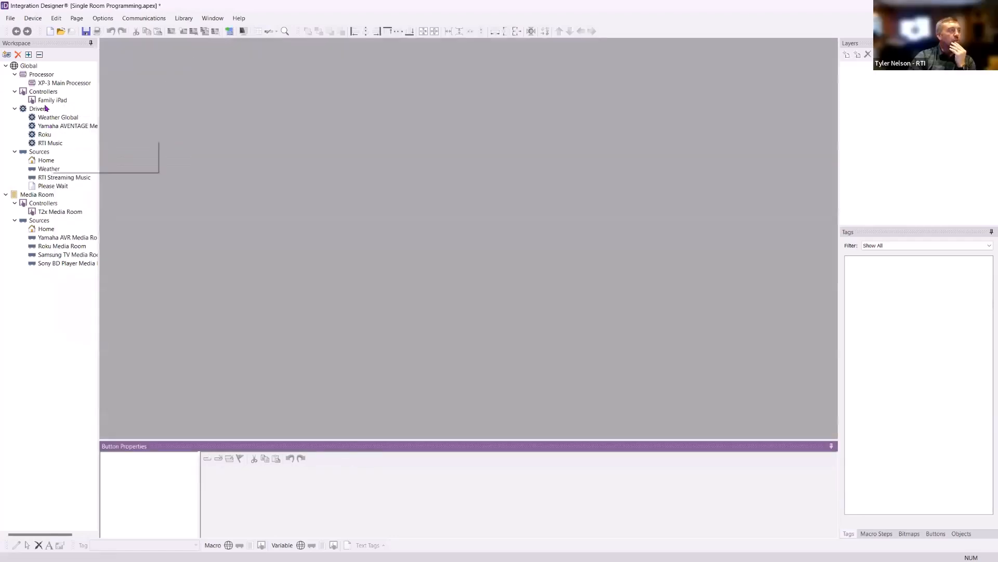
# Collapse the workspace tree and review the categories under Global and Media Room
pyautogui.click(39, 55)
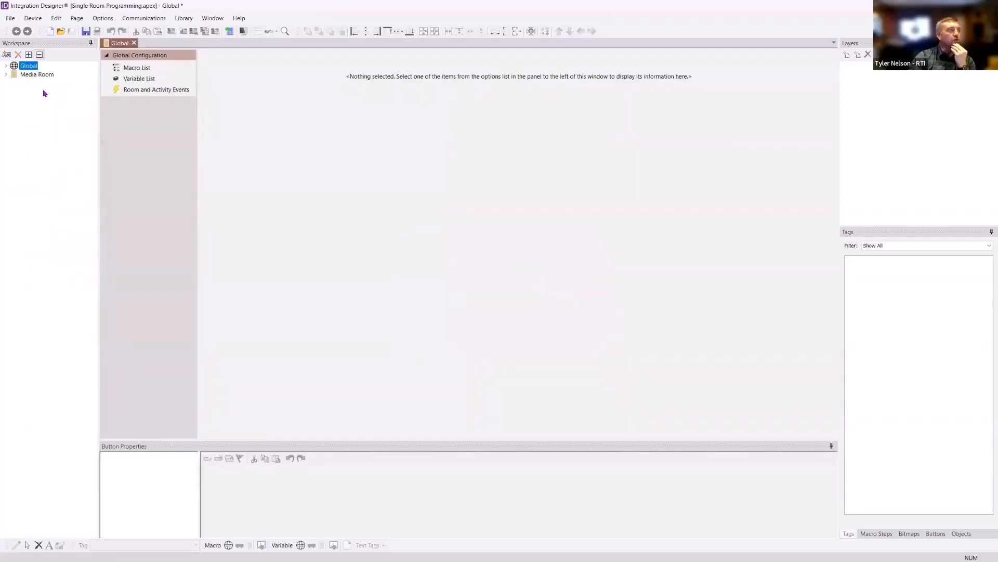
pyautogui.click(6, 65)
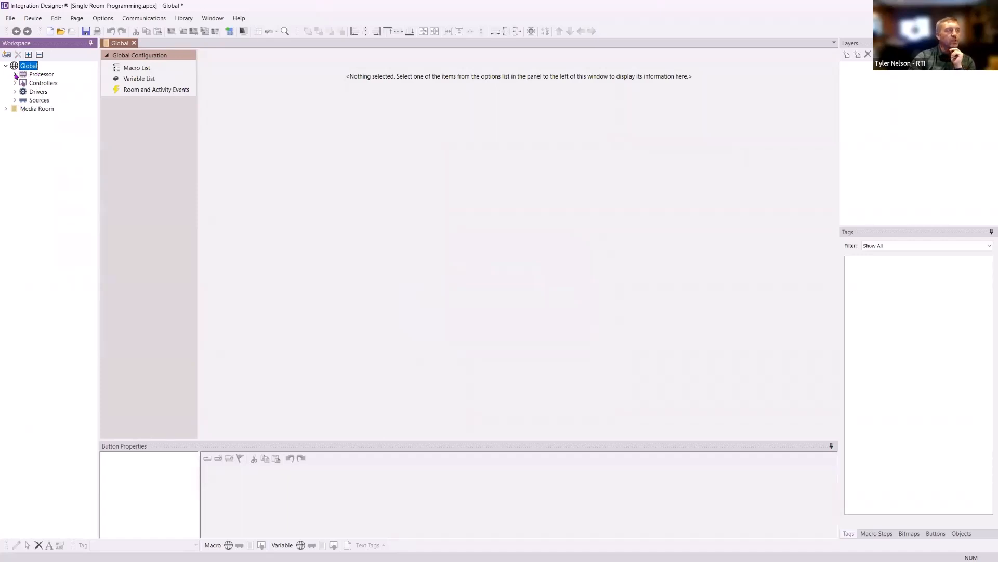
pyautogui.click(7, 110)
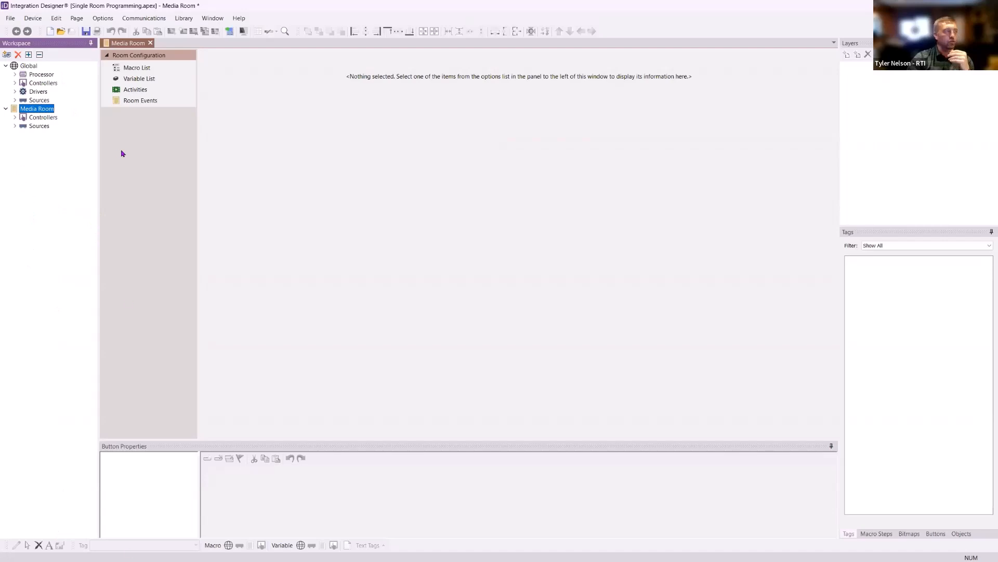
pyautogui.click(6, 108)
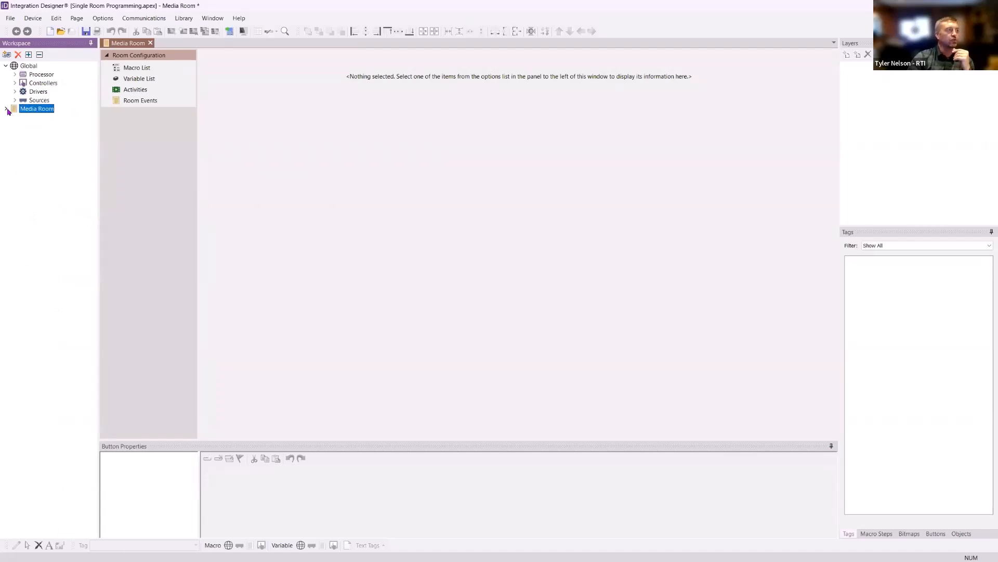
# Collapse Global, review the Media Room's controllers, and expand the whole workspace tree with Global selected
pyautogui.click(6, 65)
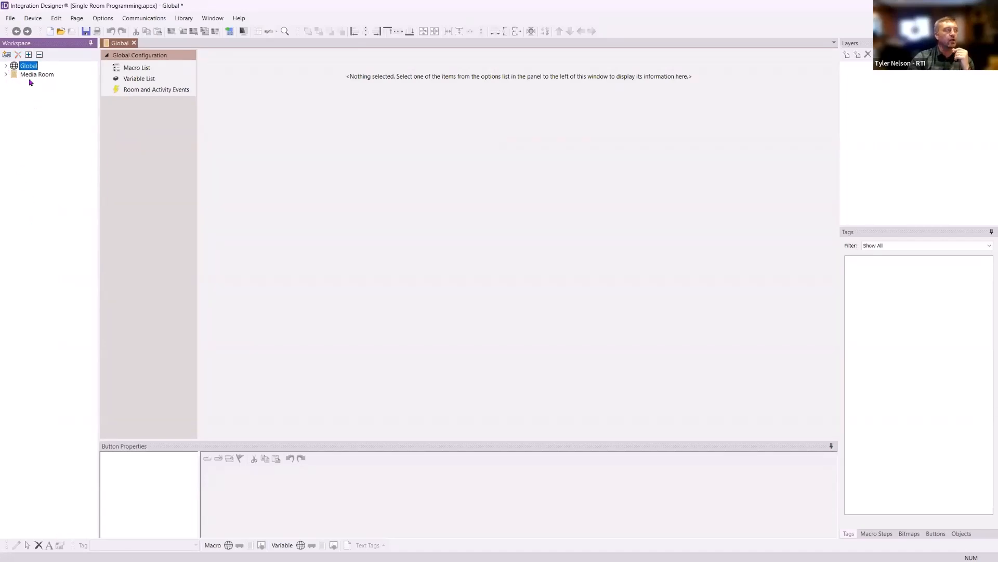
pyautogui.click(6, 74)
pyautogui.click(15, 83)
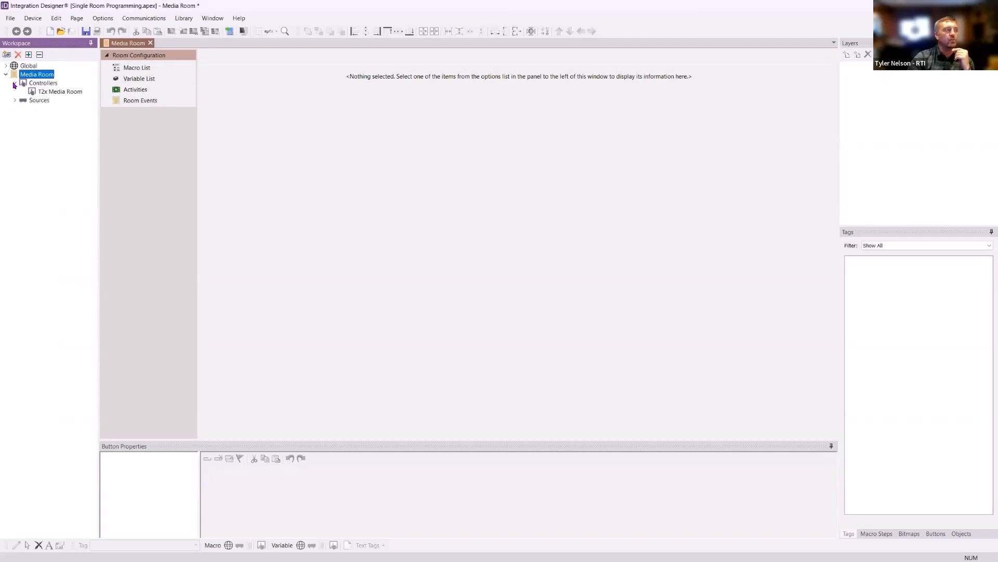
pyautogui.click(6, 75)
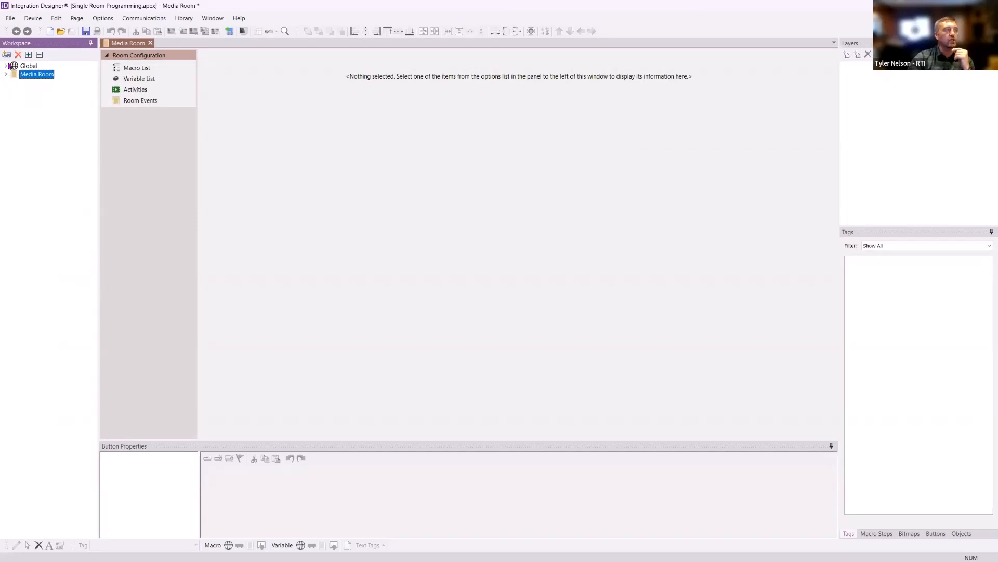
pyautogui.click(28, 55)
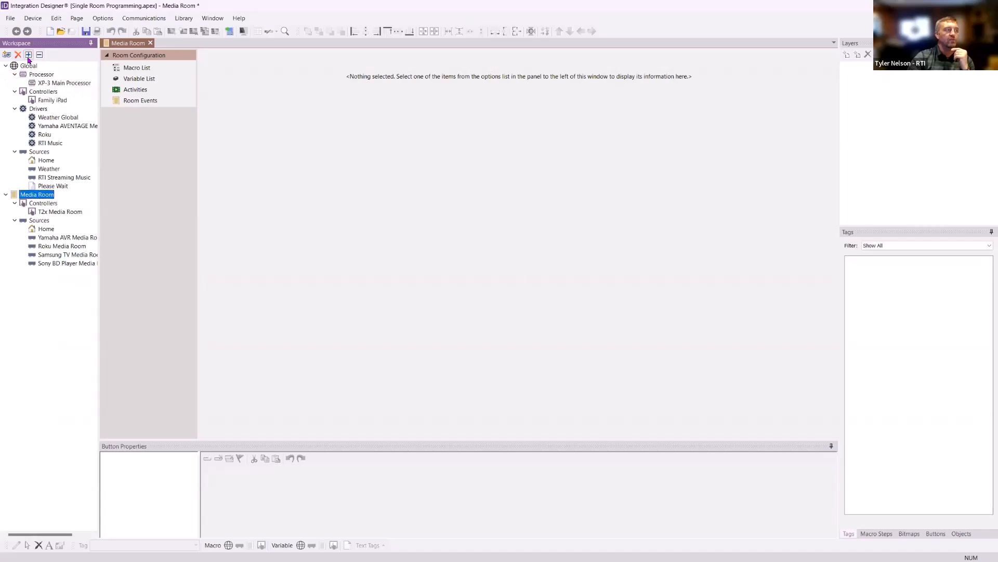
pyautogui.click(29, 66)
pyautogui.click(29, 55)
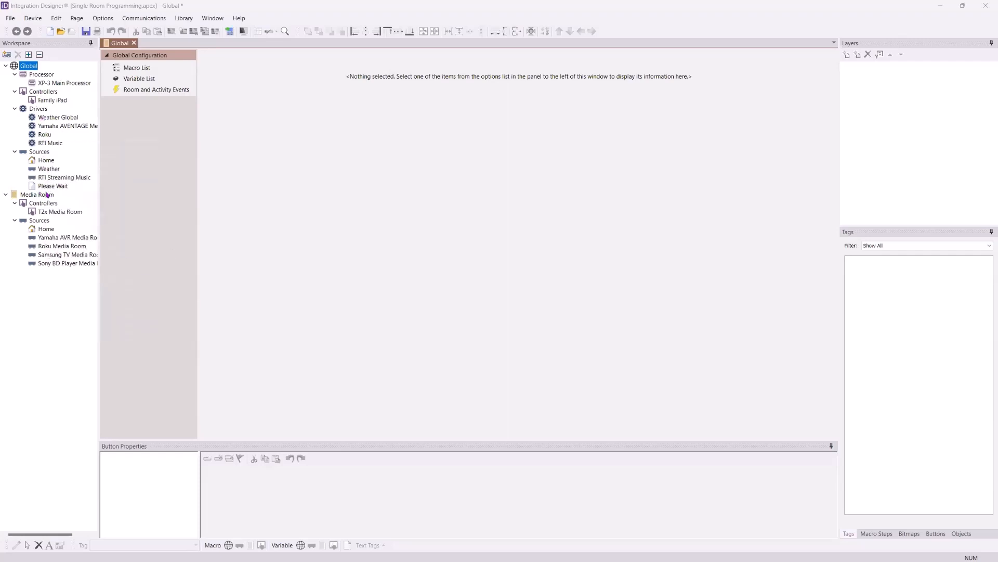
# Open the Media Room's activities list and enlarge the event and macro area beneath it
pyautogui.click(35, 195)
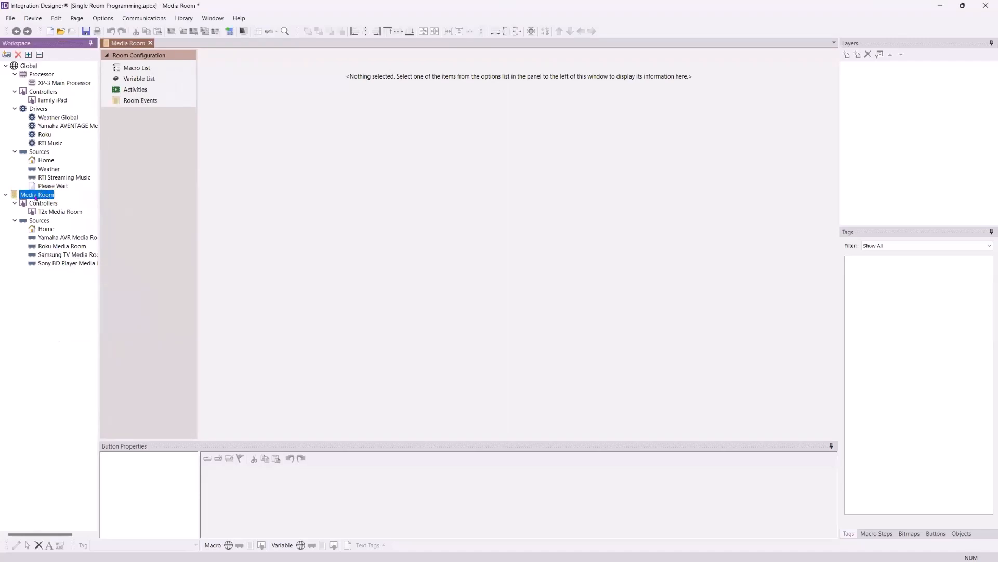
pyautogui.click(137, 91)
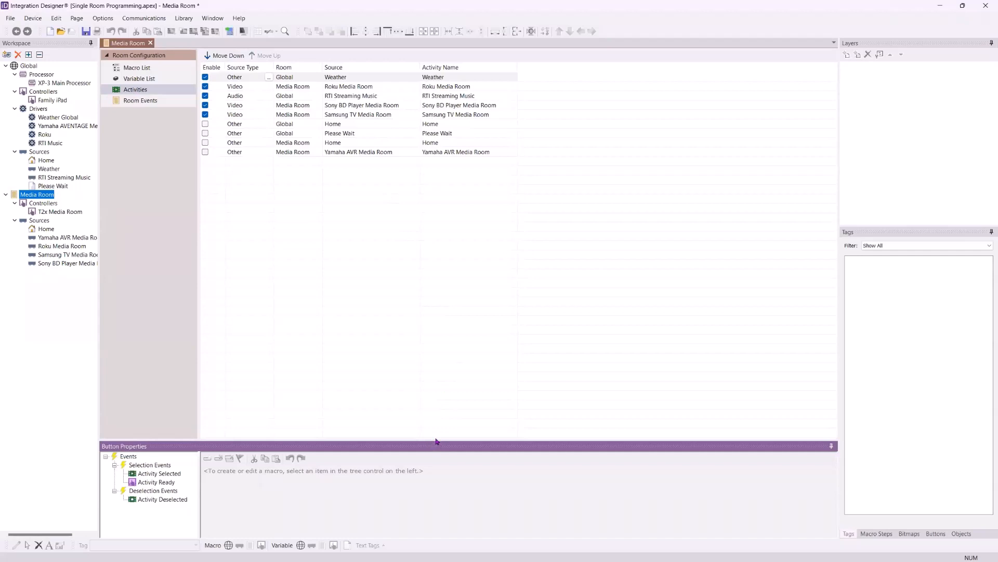
pyautogui.moveTo(436, 440); pyautogui.dragTo(424, 303)
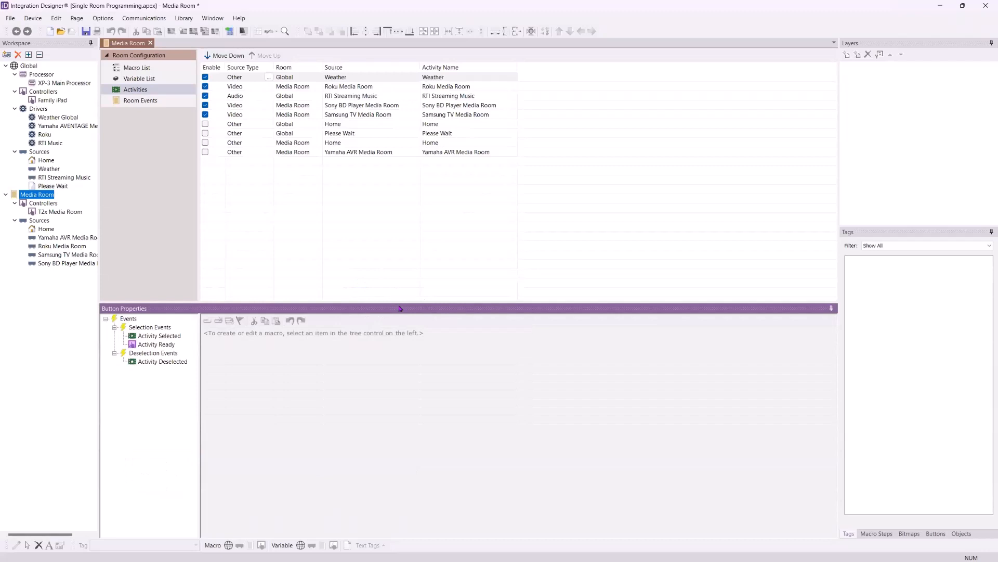
pyautogui.moveTo(397, 301)
pyautogui.mouseDown()
pyautogui.moveTo(392, 444)
pyautogui.moveTo(383, 292)
pyautogui.moveTo(380, 399)
pyautogui.moveTo(388, 267)
pyautogui.moveTo(394, 430)
pyautogui.moveTo(388, 294)
pyautogui.mouseUp()
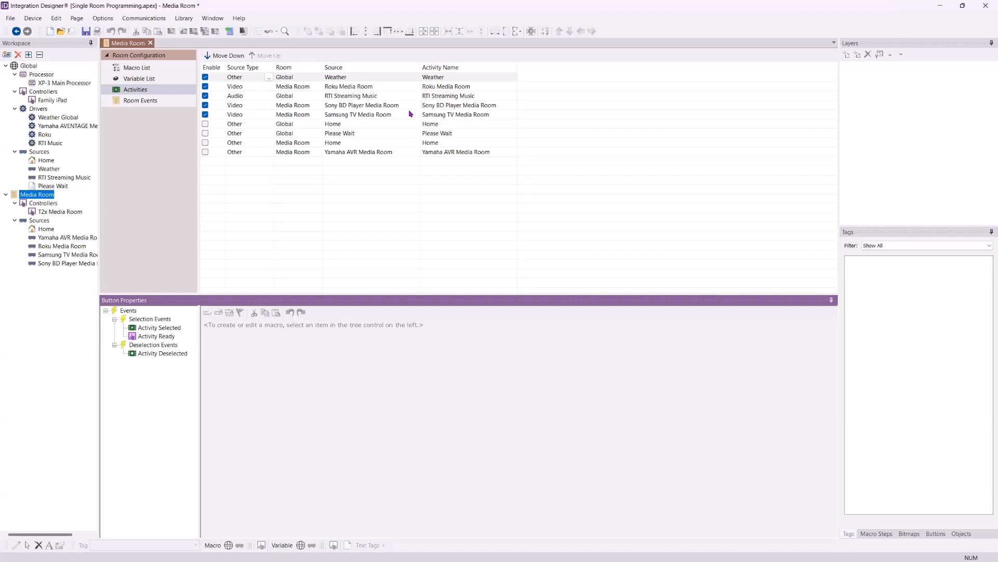
# Disable the Samsung TV Media Room activity, enable the Global Home activity, and go through the enabled activities one by one
pyautogui.click(205, 115)
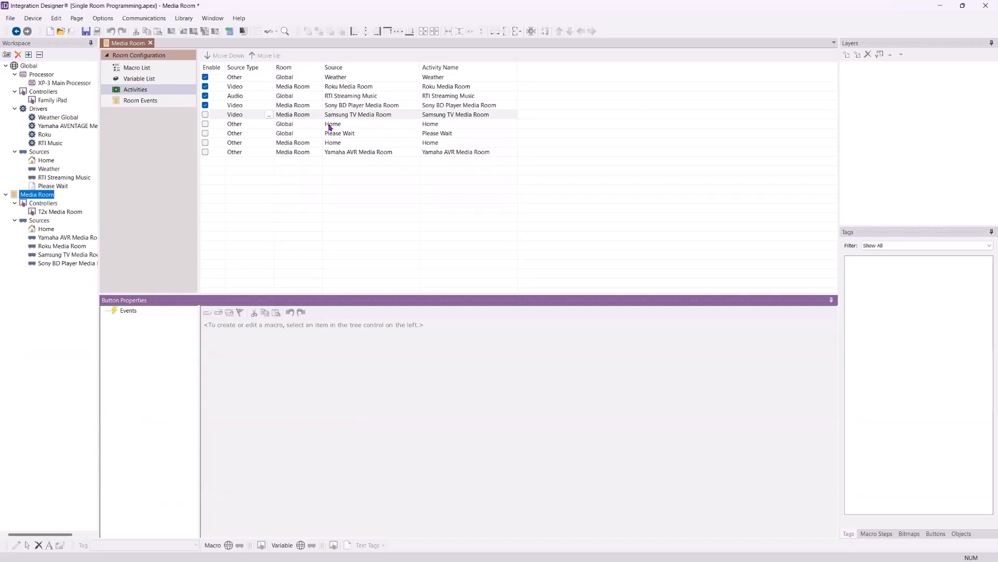
pyautogui.click(204, 124)
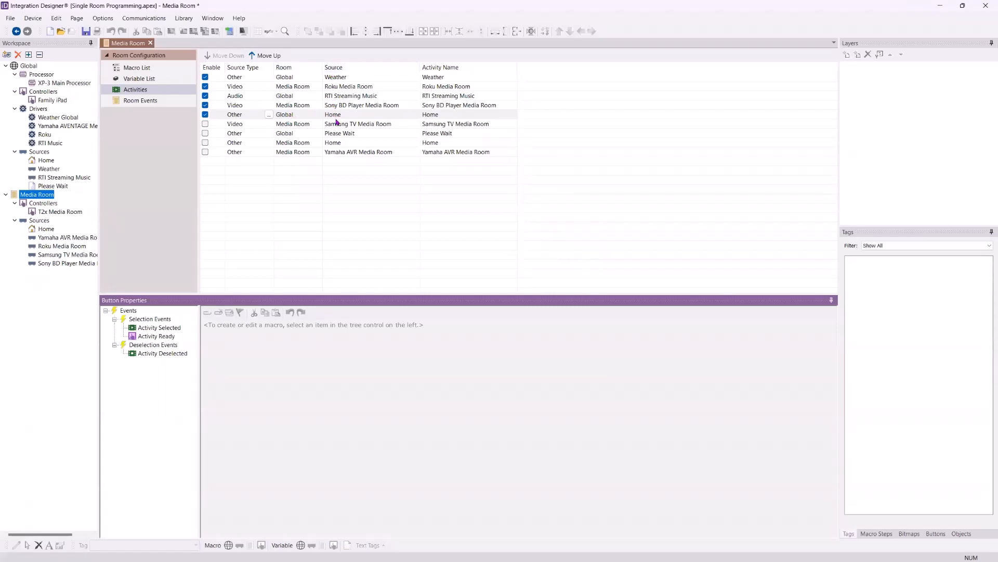
pyautogui.click(439, 78)
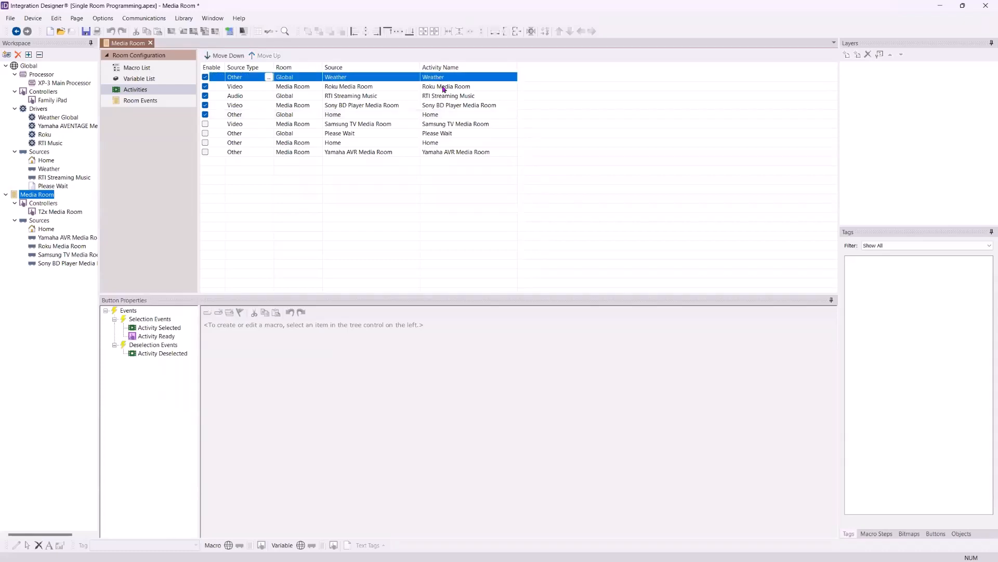
pyautogui.click(444, 88)
pyautogui.click(446, 97)
pyautogui.click(447, 106)
pyautogui.click(448, 116)
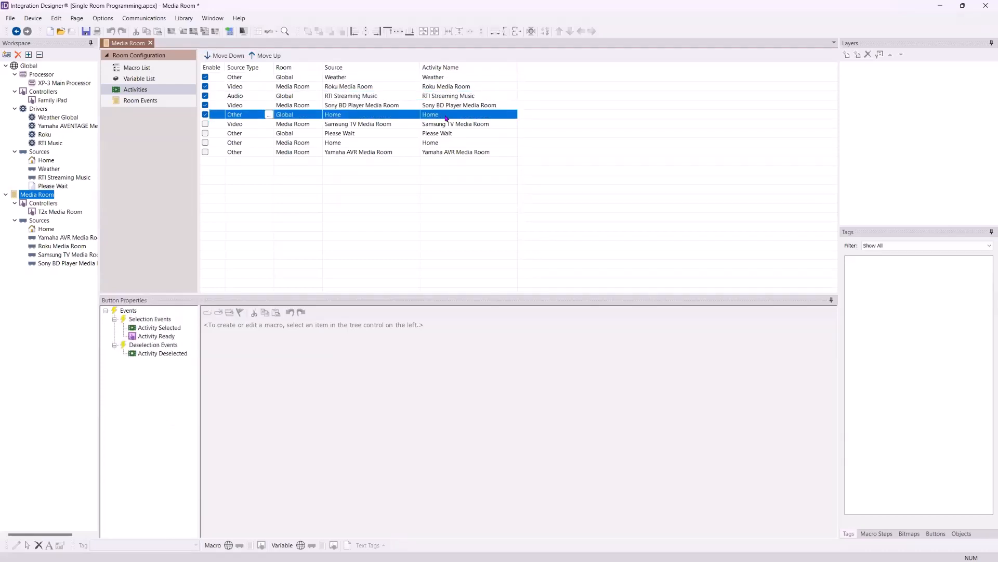
# Rename the Weather activity to "Check Weather" and the Roku Media Room activity to "Watch Roku"
pyautogui.click(453, 80)
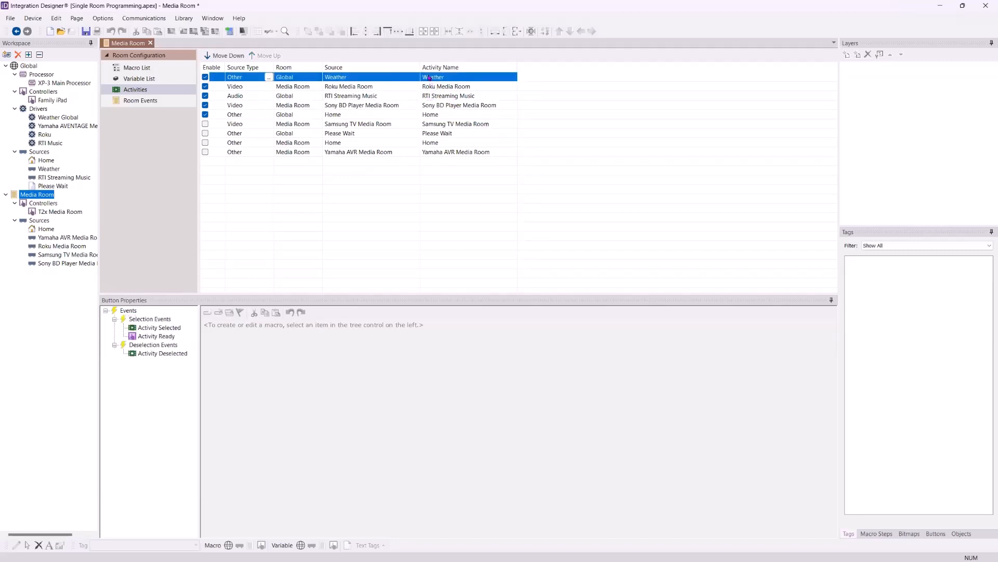
pyautogui.click(431, 78)
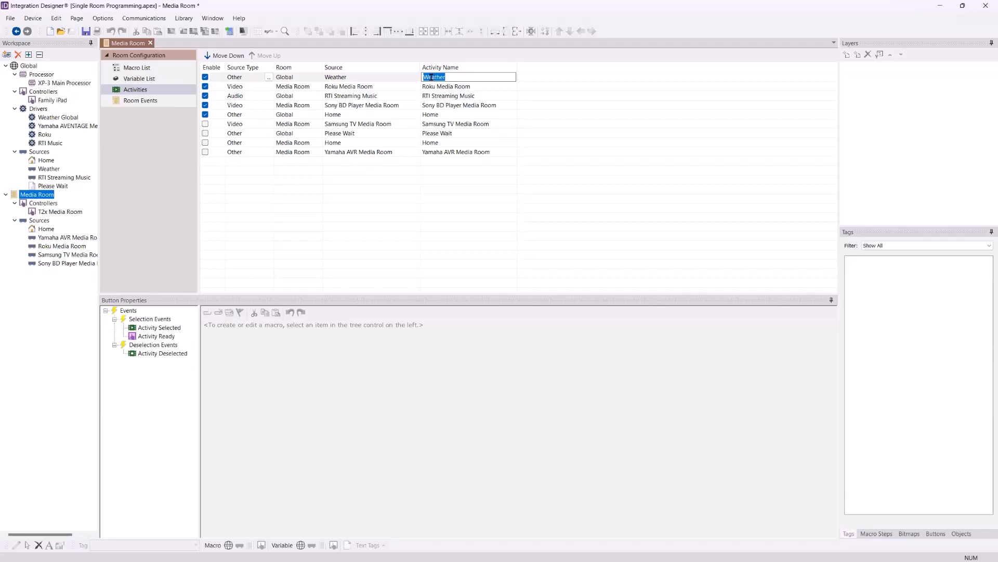
pyautogui.click(431, 77)
pyautogui.write('Check')
pyautogui.click(465, 87)
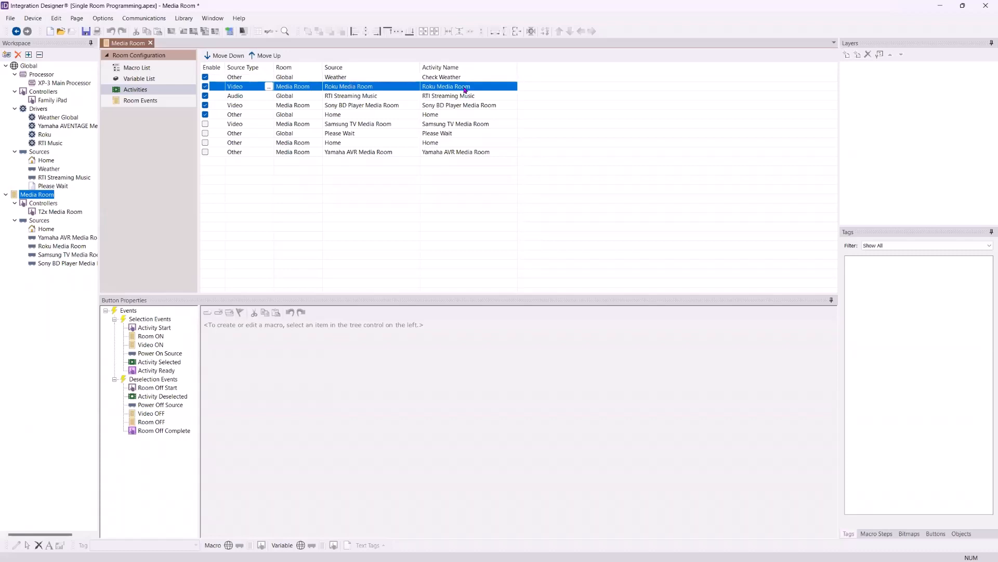
pyautogui.click(460, 89)
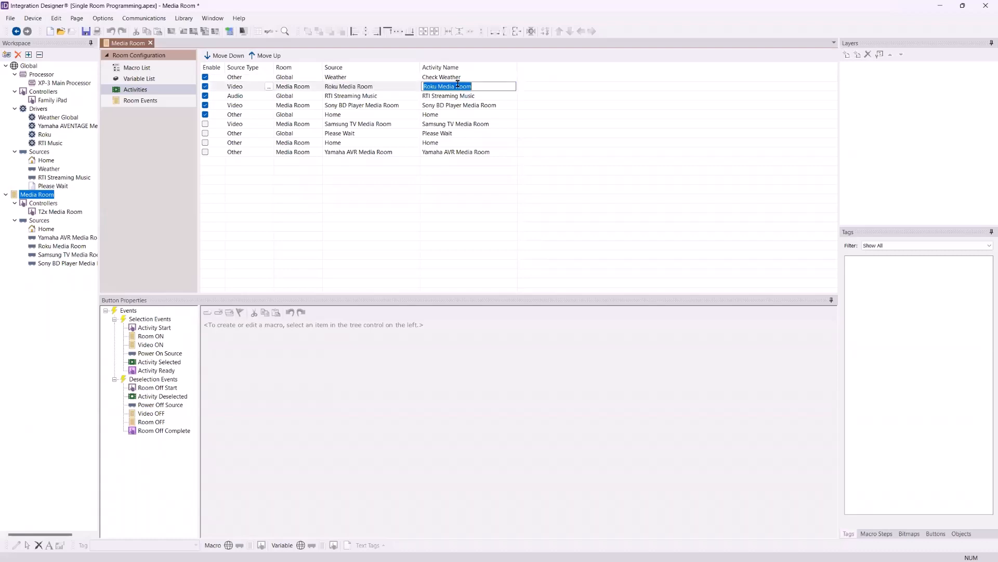
pyautogui.write('Watch Roku')
# Rename the RTI Streaming Music activity to "Listen to Music"
pyautogui.click(450, 98)
pyautogui.click(449, 97)
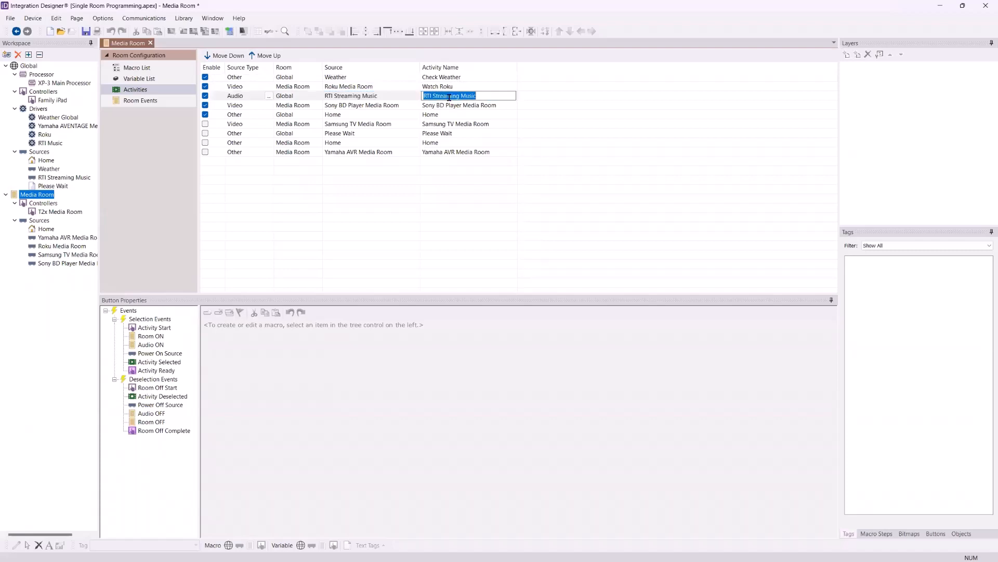
pyautogui.write('M')
pyautogui.press('BackSpace')
pyautogui.write('Listen to Music')
# Rename the Sony BD Player Media Room activity to "Watch Blu-Ray"
pyautogui.click(455, 108)
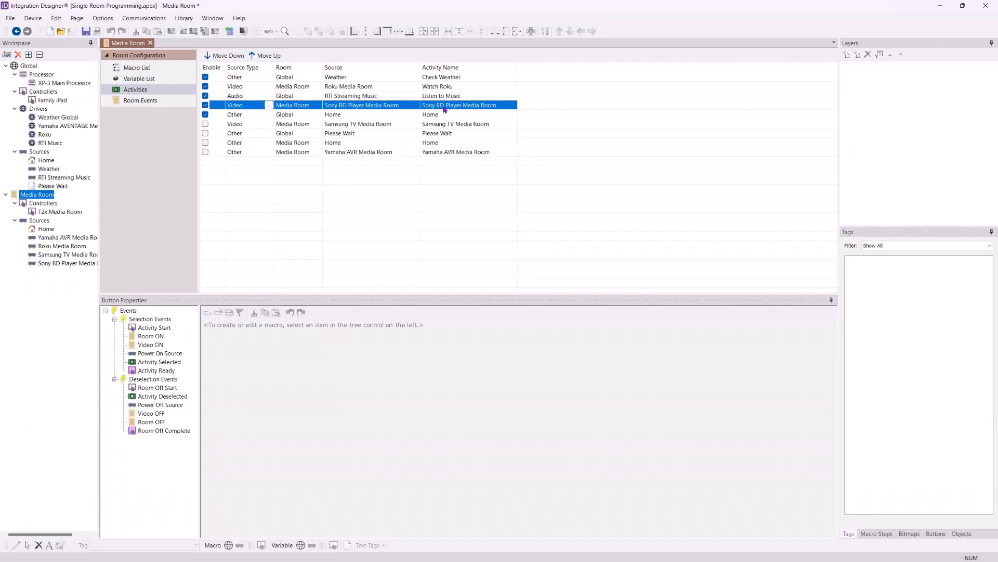
pyautogui.click(443, 106)
pyautogui.write('W')
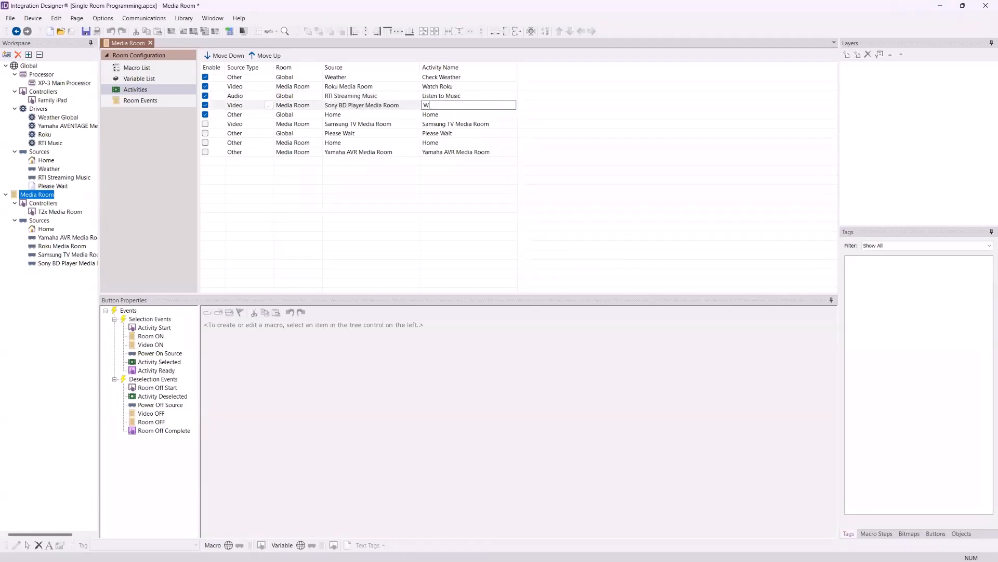
pyautogui.write('atch Blu-Ray')
# Move the Home activity to the first place in the list and Check Weather directly below Watch Blu-Ray
pyautogui.click(455, 114)
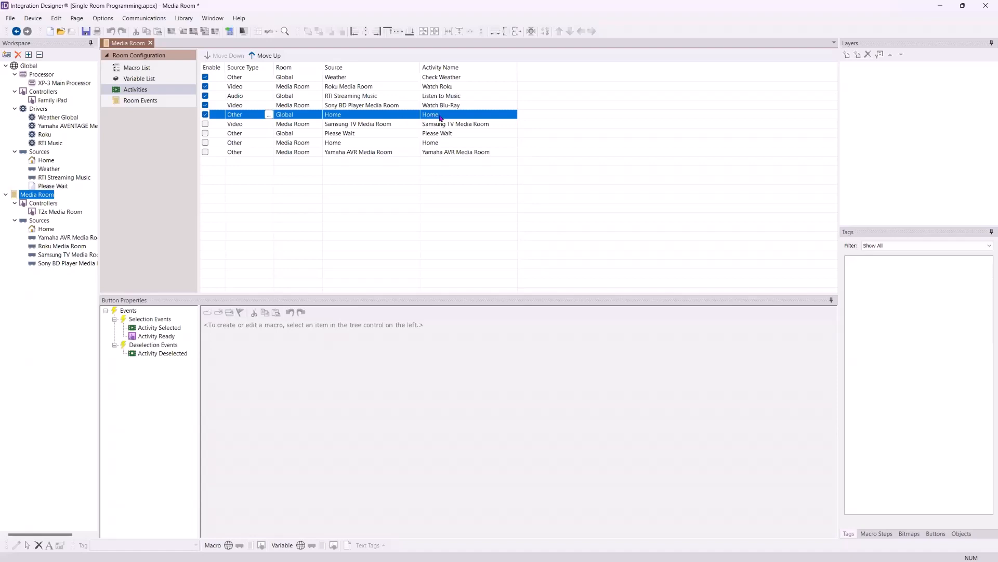
pyautogui.click(255, 54)
pyautogui.click(256, 55)
pyautogui.click(256, 55)
pyautogui.click(256, 55)
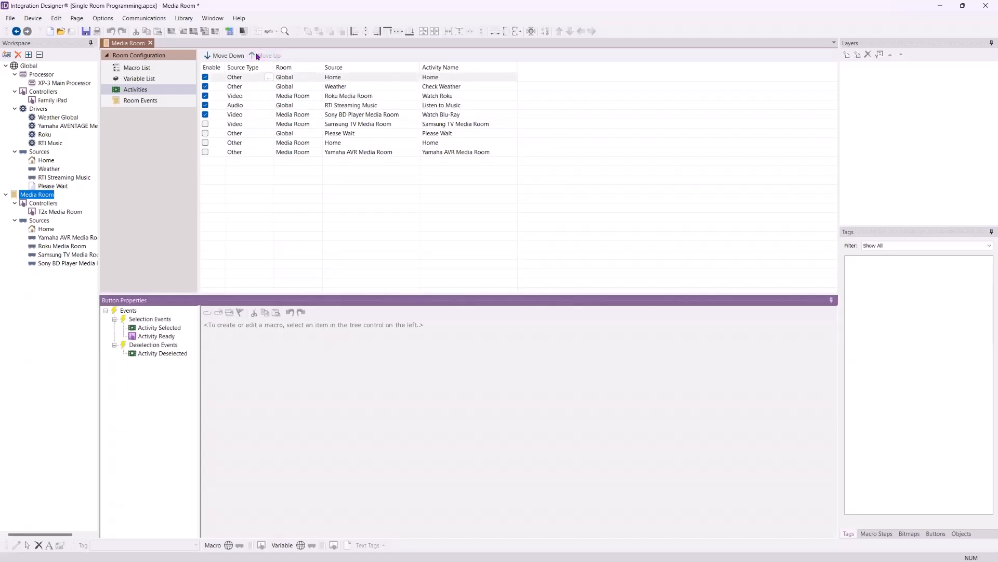
pyautogui.click(447, 87)
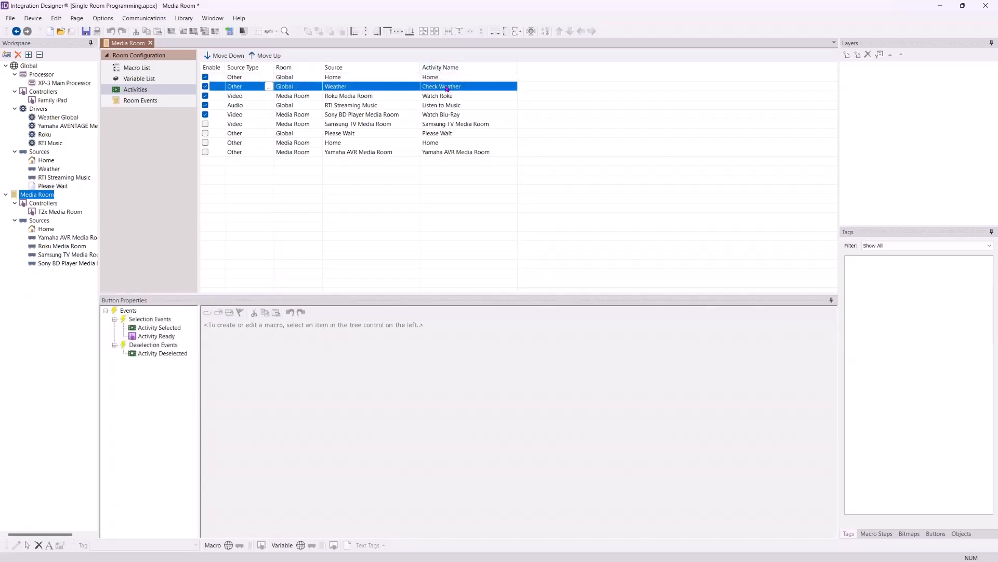
pyautogui.click(225, 54)
pyautogui.click(224, 54)
pyautogui.click(225, 54)
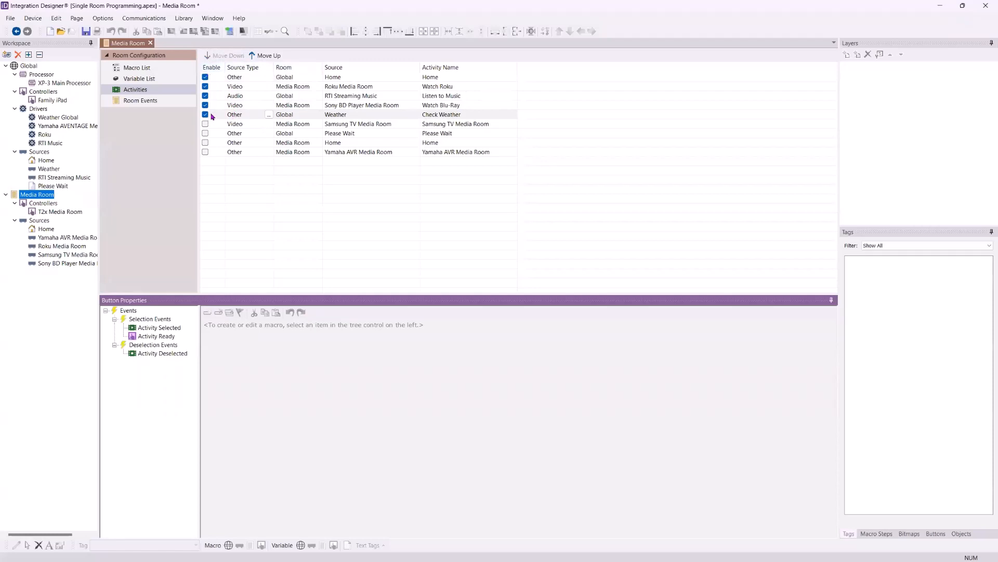
# Review the Watch Roku, Listen to Music and Watch Blu-Ray activities in their new order
pyautogui.click(431, 86)
pyautogui.click(435, 96)
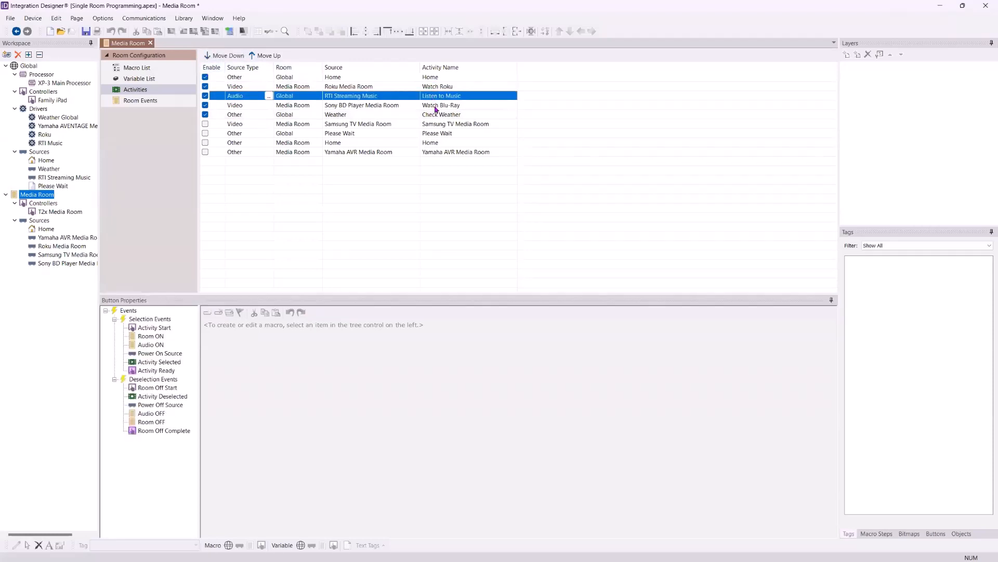
pyautogui.click(436, 106)
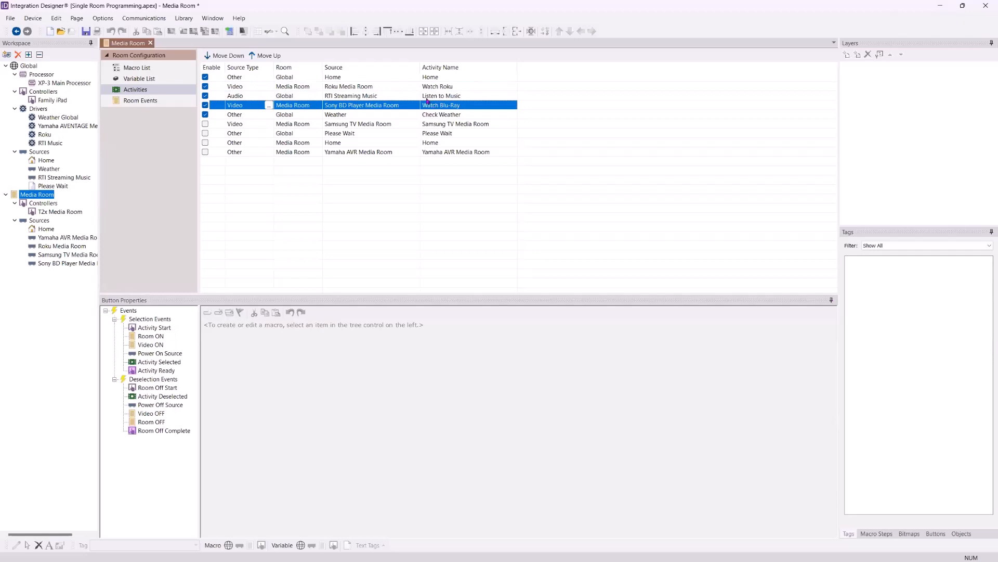
pyautogui.click(430, 86)
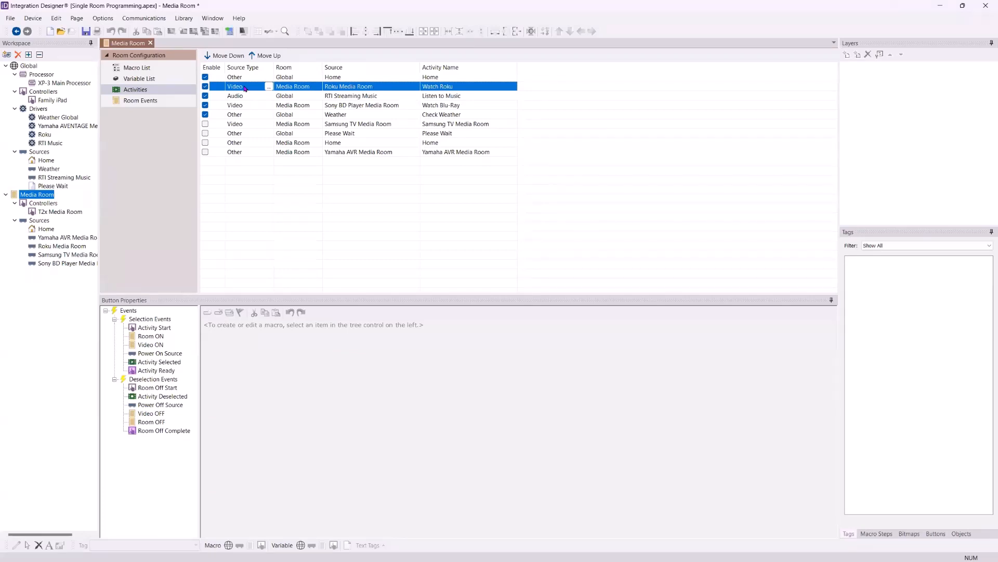
# Look through the source device types offered for the Home activity and keep Other
pyautogui.click(251, 80)
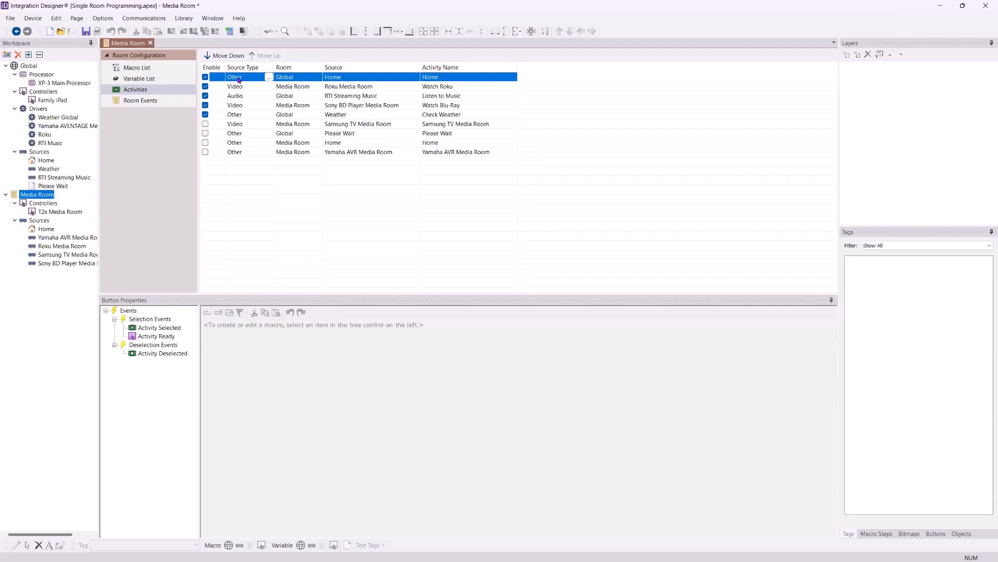
pyautogui.click(268, 77)
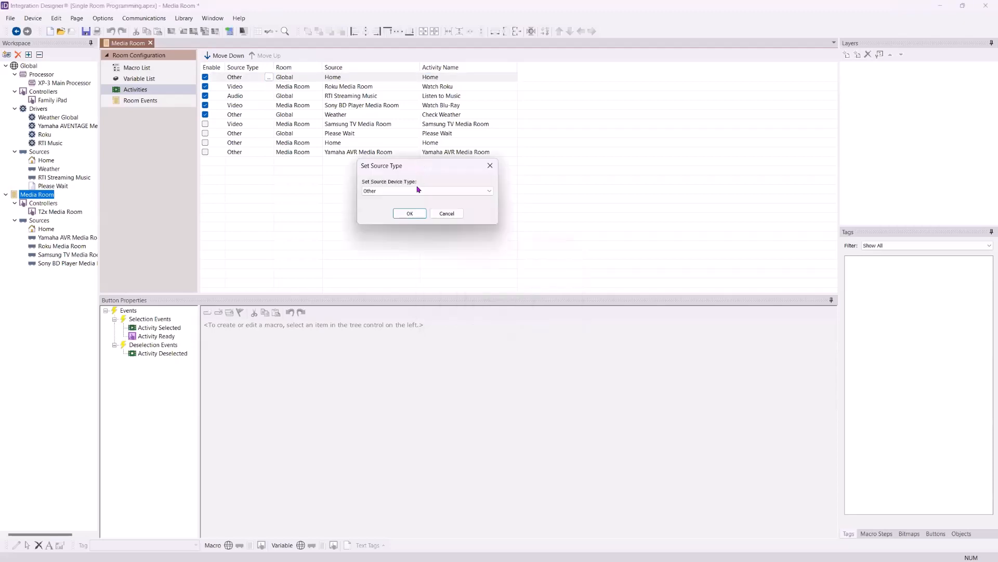
pyautogui.click(432, 192)
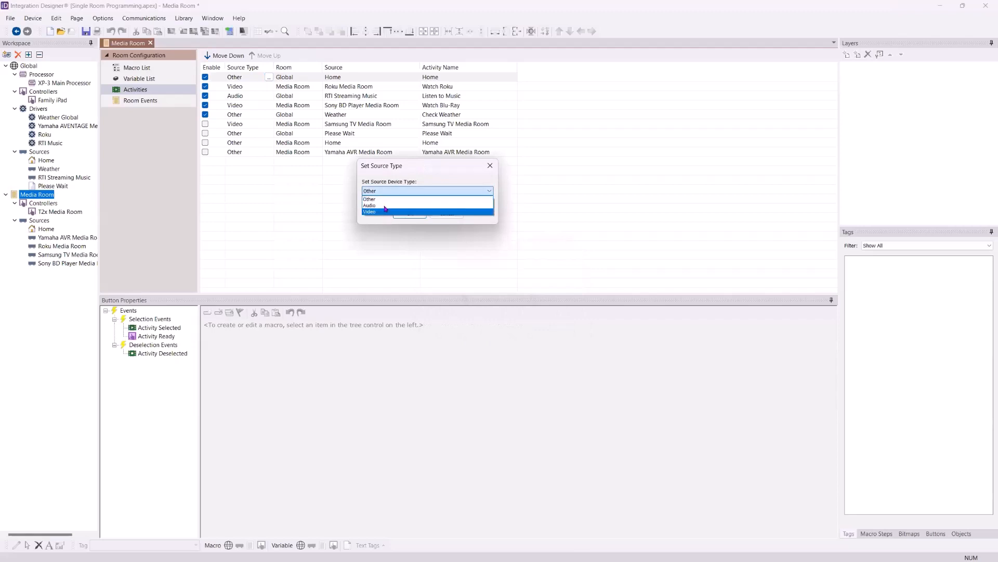
pyautogui.click(408, 163)
pyautogui.click(410, 214)
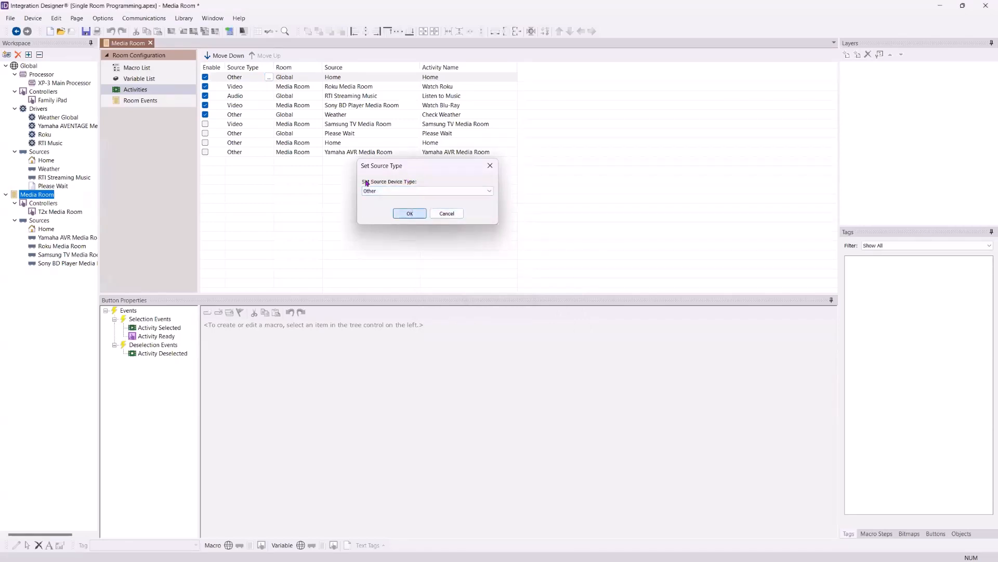
# Compare the events of the Check Weather and Home activities, and open the Activity Selected macro of Home
pyautogui.click(237, 116)
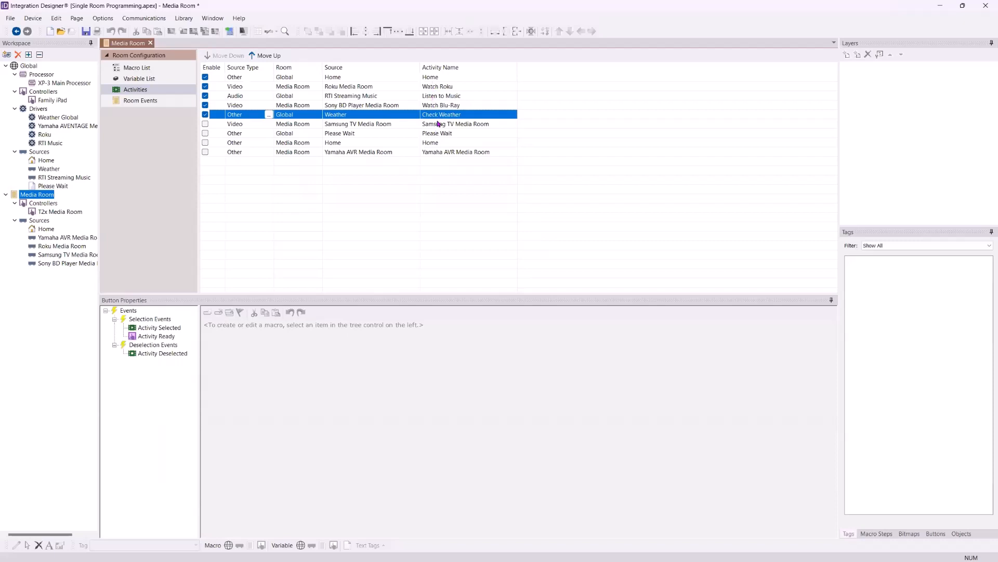
pyautogui.click(453, 79)
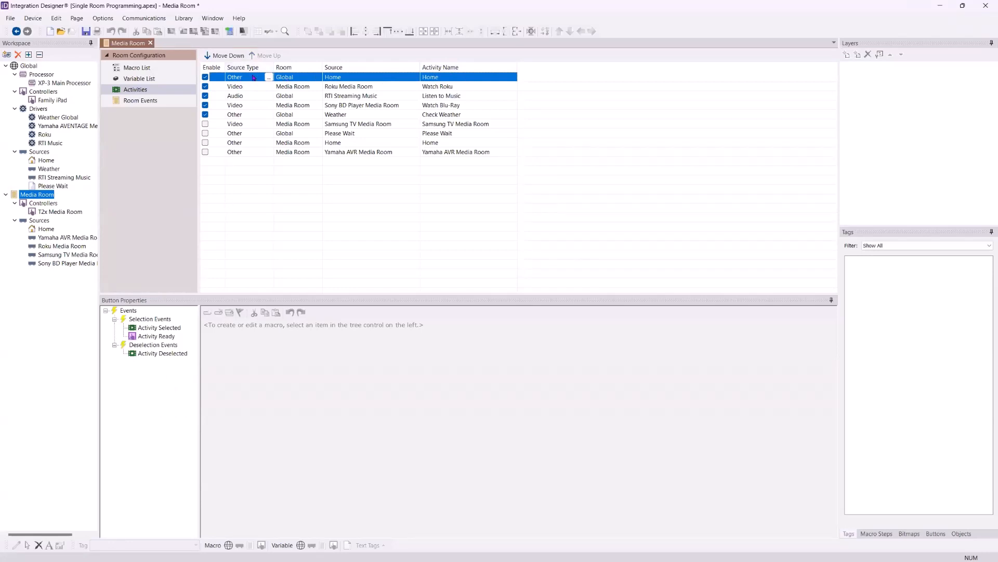
pyautogui.click(114, 301)
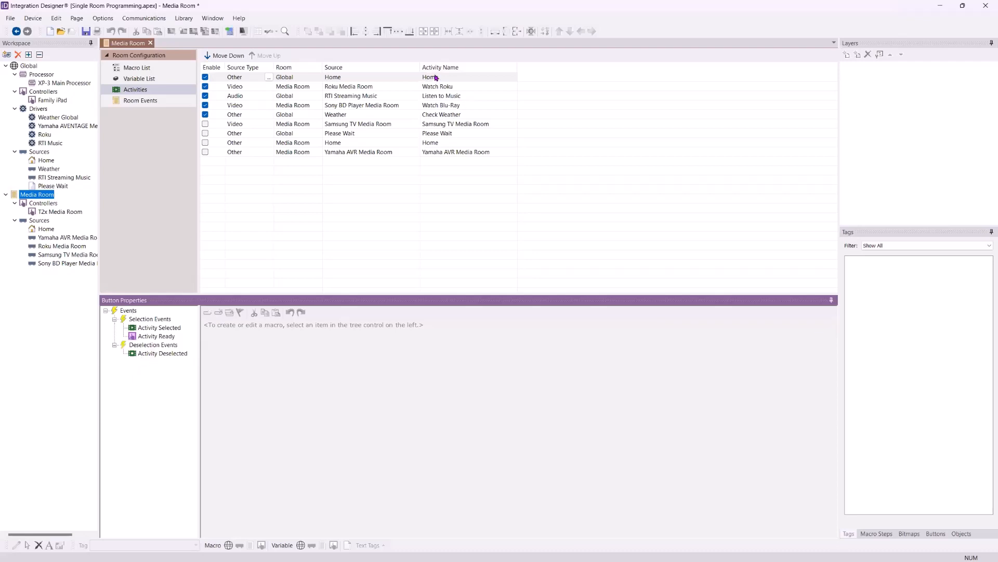
pyautogui.click(150, 329)
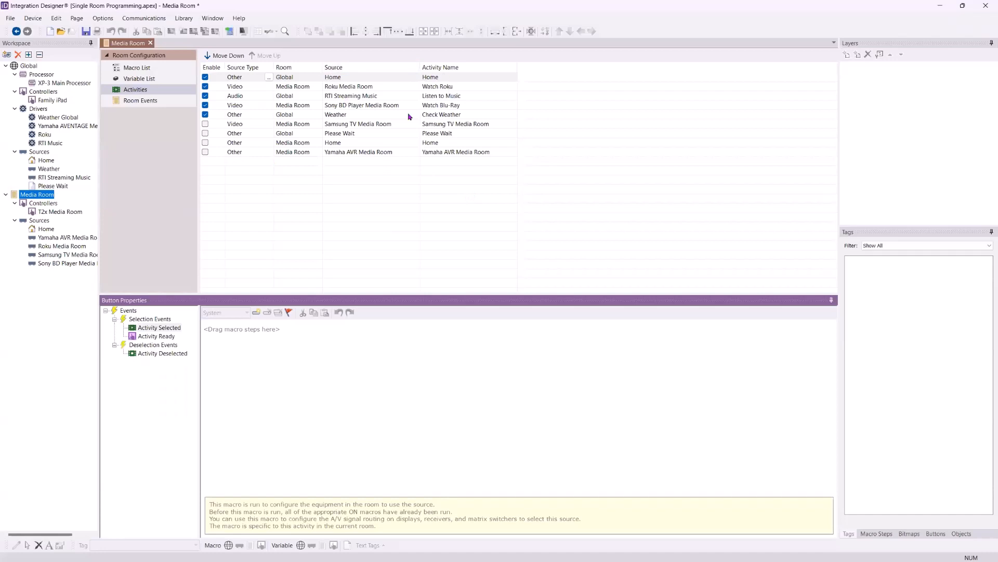
# Examine the Activity Ready macro of Home and the controller options of its Global > Home page link, keeping Calling Controller
pyautogui.click(160, 336)
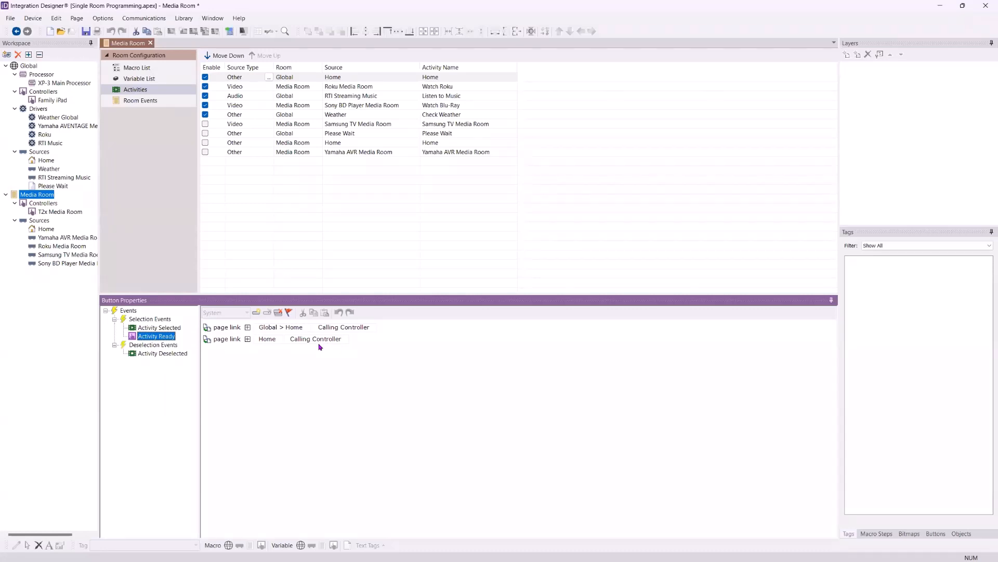
pyautogui.click(364, 337)
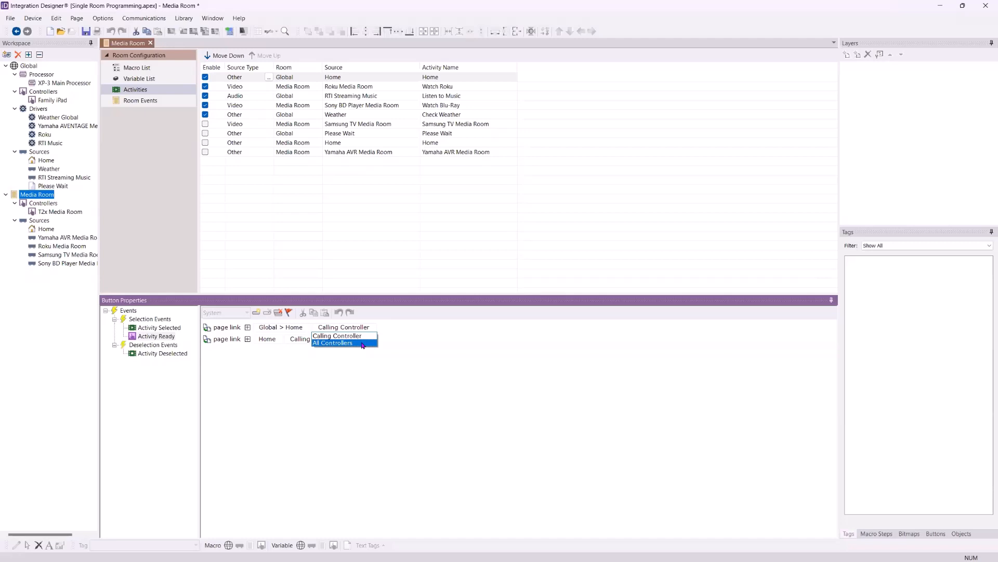
pyautogui.click(369, 336)
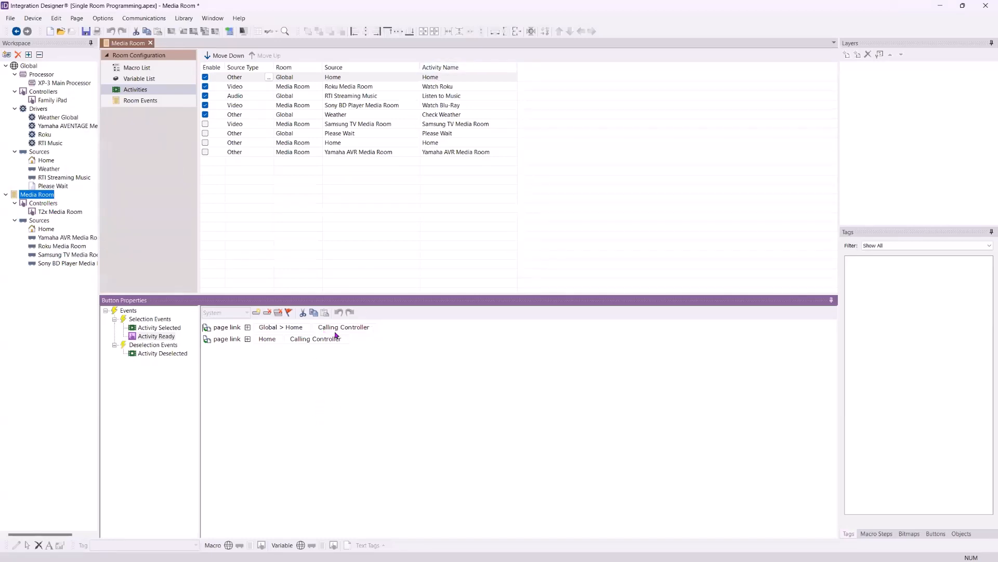
pyautogui.click(350, 331)
pyautogui.click(413, 328)
pyautogui.click(353, 330)
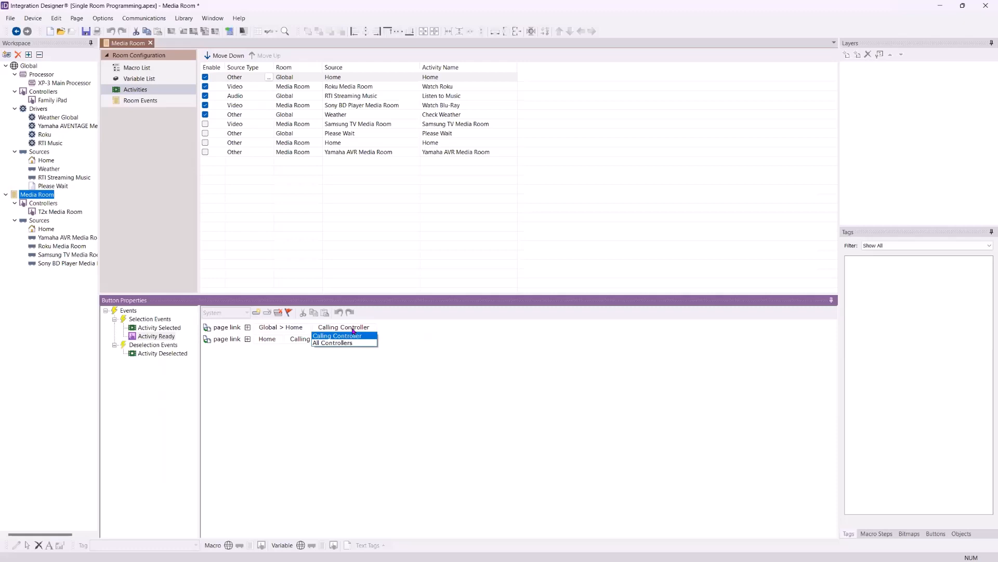
pyautogui.click(380, 329)
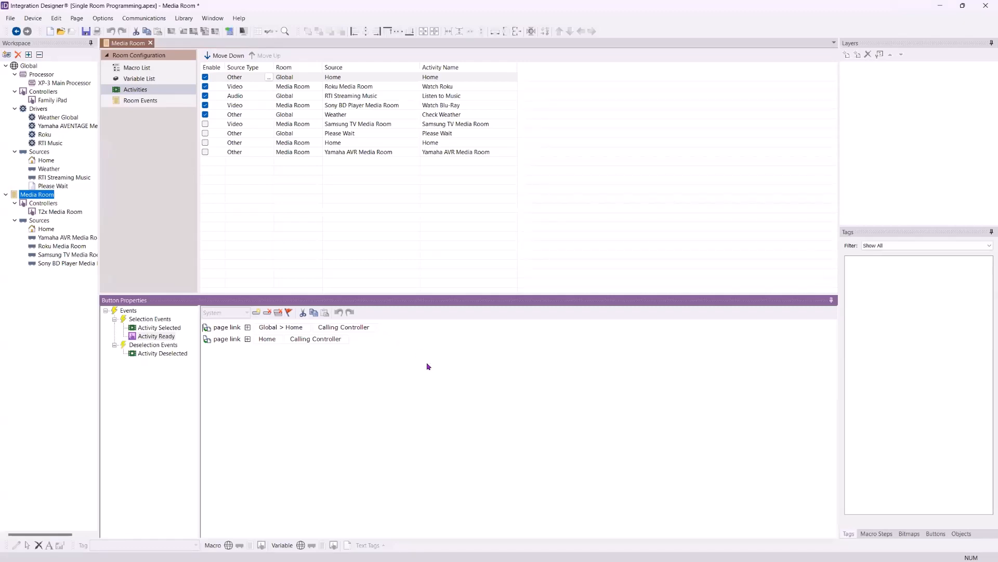
pyautogui.click(346, 327)
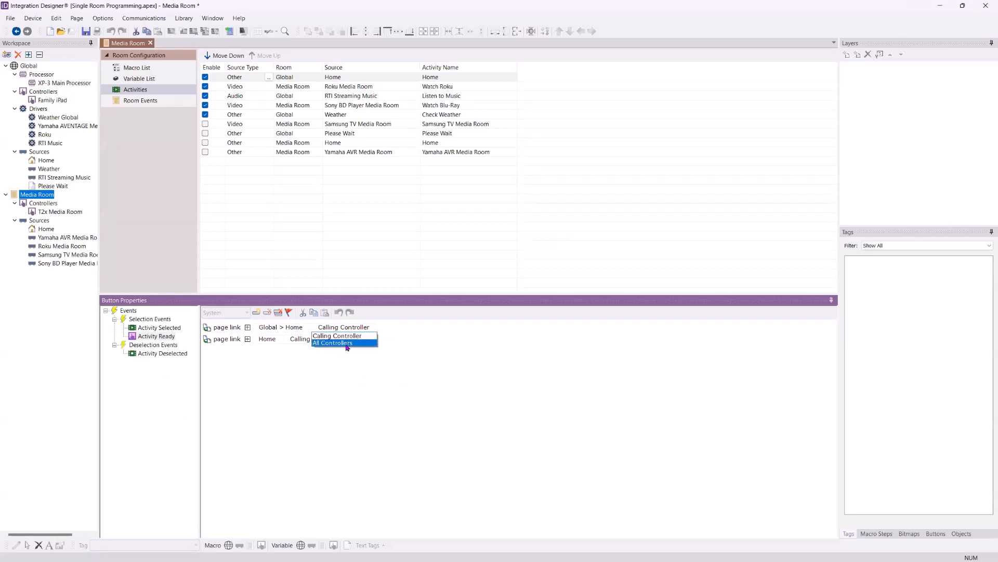
pyautogui.click(296, 401)
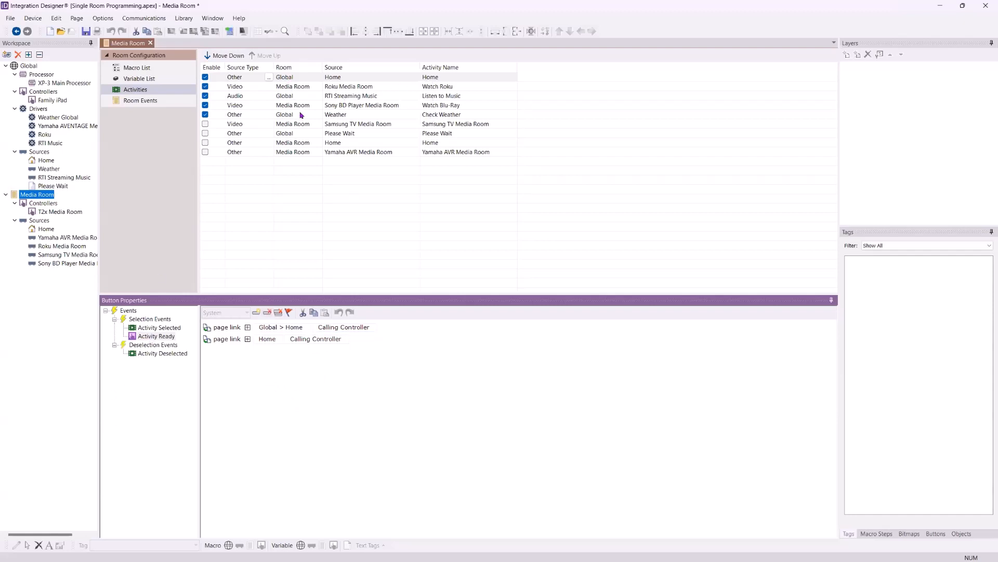
# Check the Activity Ready macro of Check Weather and the list of events for Watch Roku
pyautogui.click(434, 115)
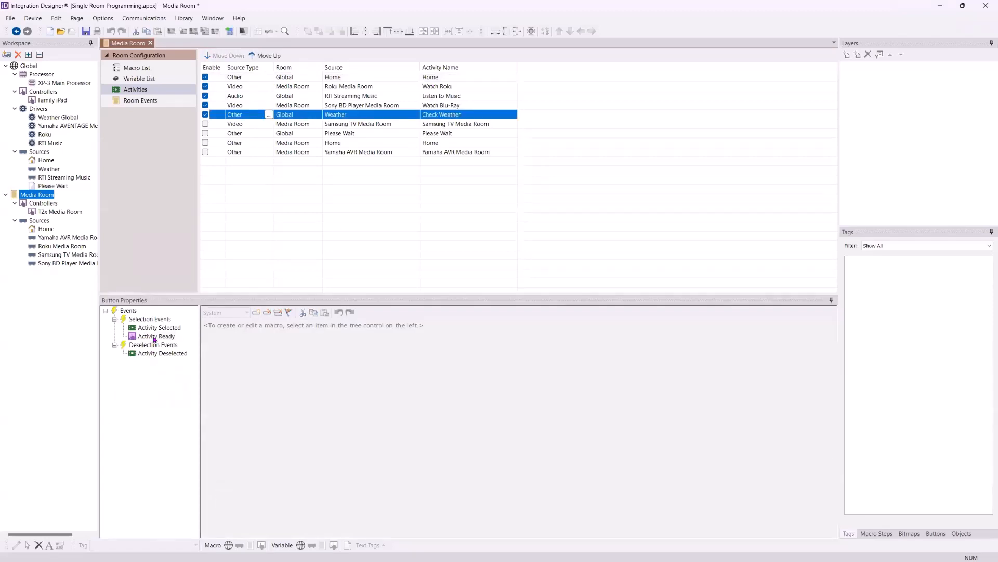
pyautogui.click(155, 337)
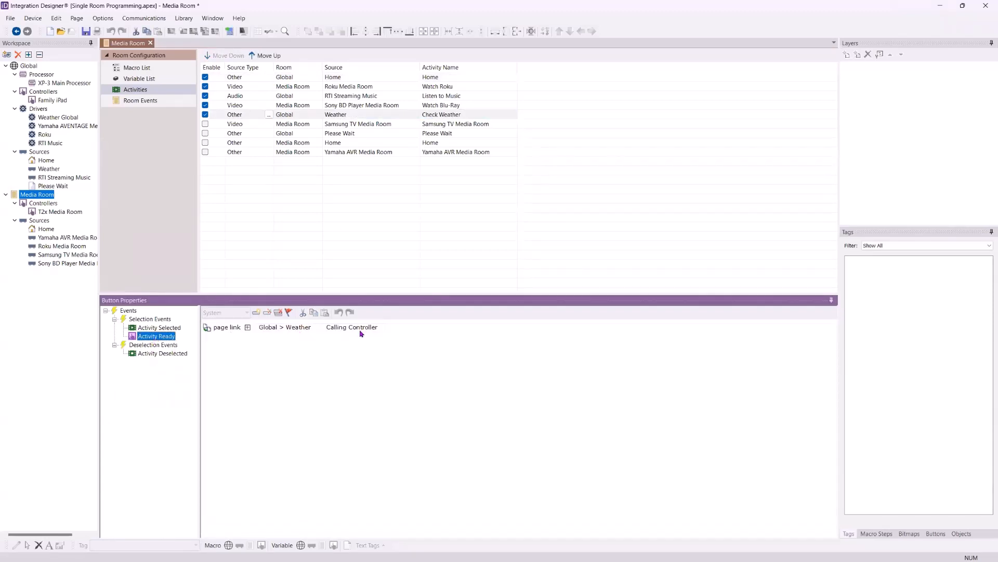
pyautogui.click(447, 86)
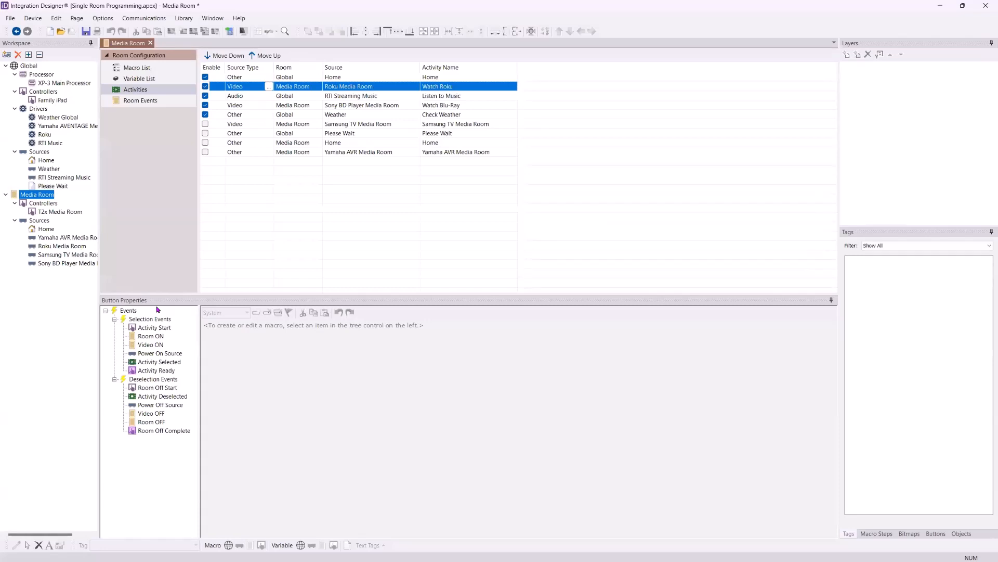
# Move the Watch Blu-Ray activity up so it sits directly below Watch Roku
pyautogui.click(443, 105)
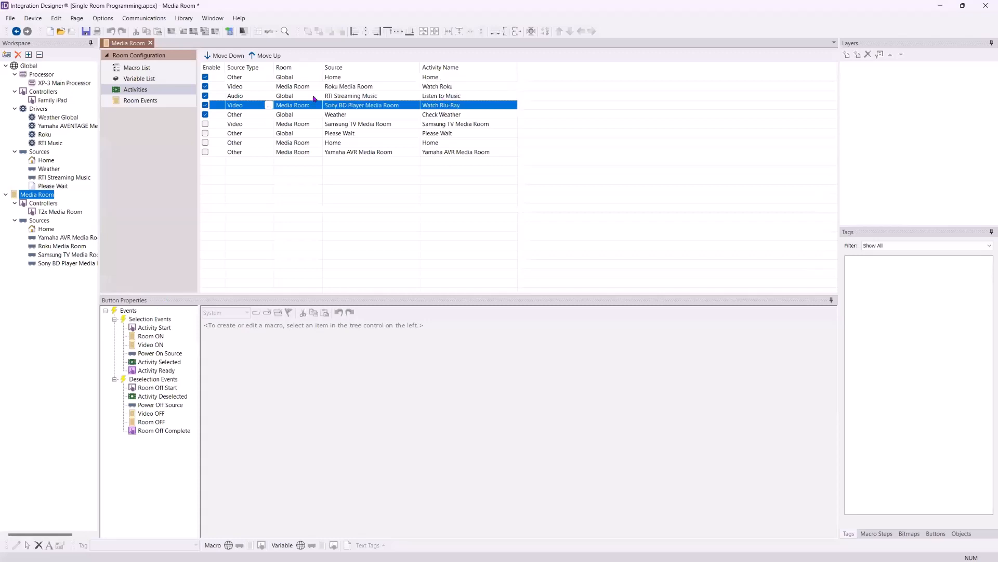
pyautogui.click(263, 54)
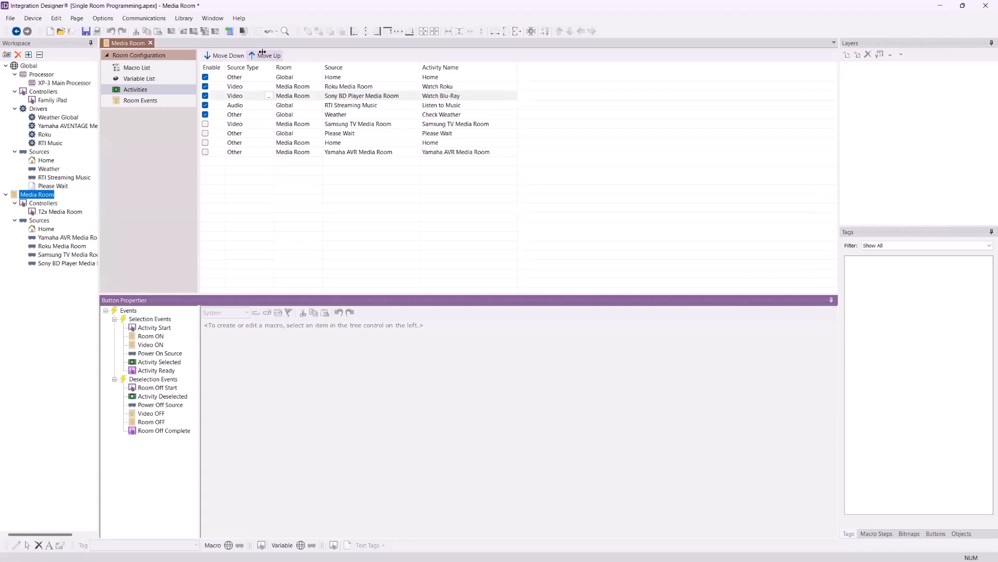
# Add a page link step to the Activity Start macro of the Watch Roku activity
pyautogui.click(439, 88)
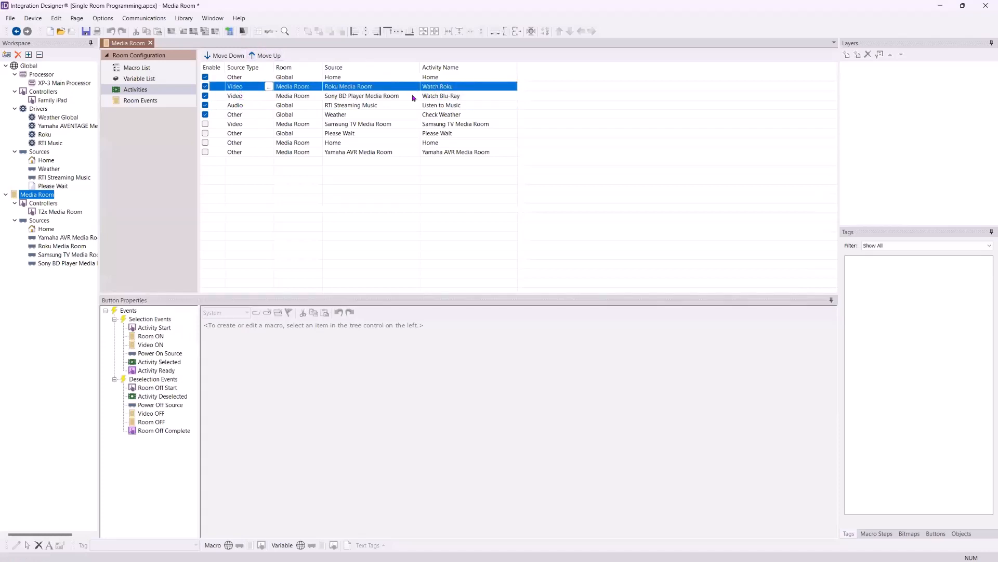
pyautogui.click(436, 85)
pyautogui.click(476, 86)
pyautogui.click(371, 88)
pyautogui.click(167, 329)
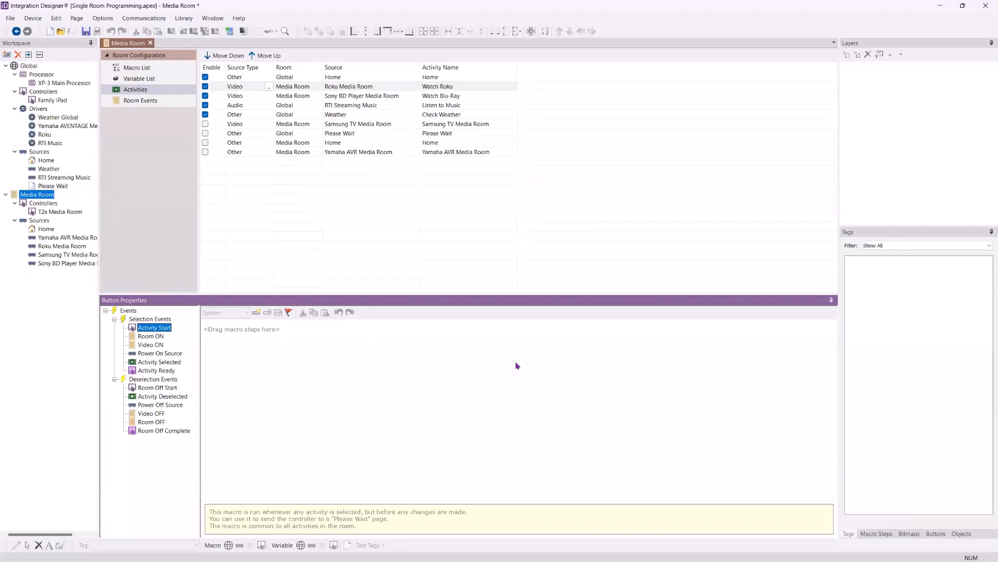
pyautogui.click(883, 233)
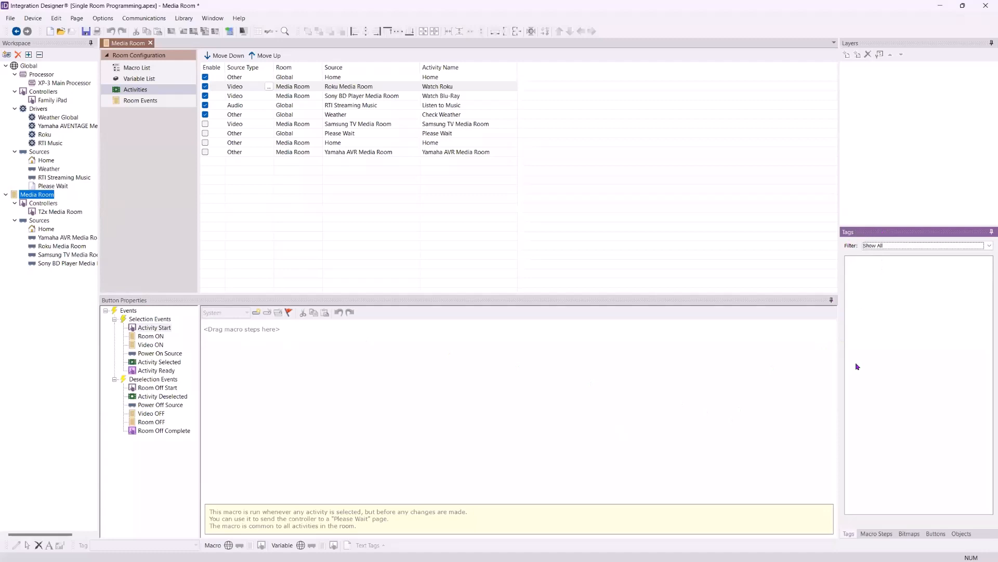
pyautogui.click(873, 534)
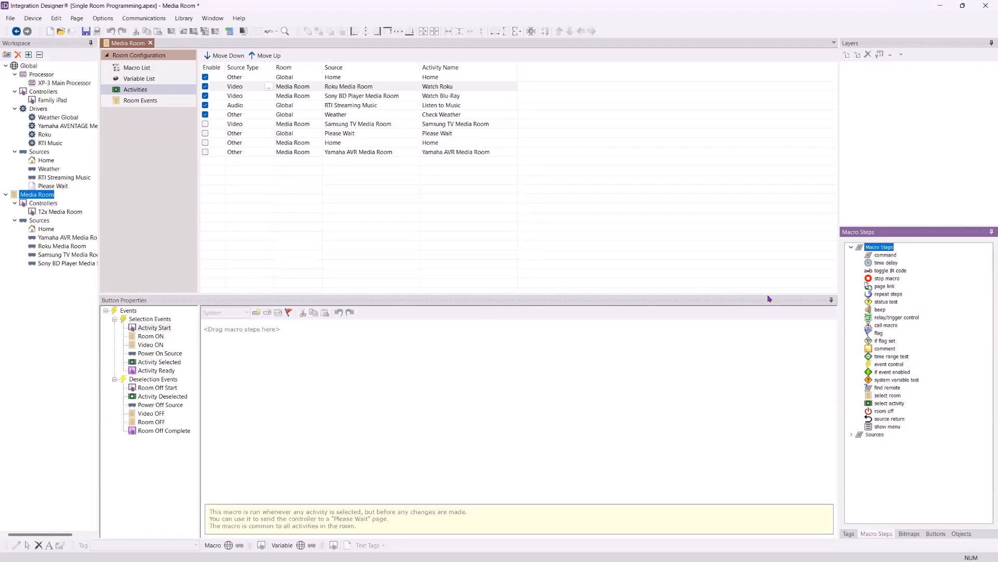
pyautogui.click(890, 287)
pyautogui.doubleClick(884, 286)
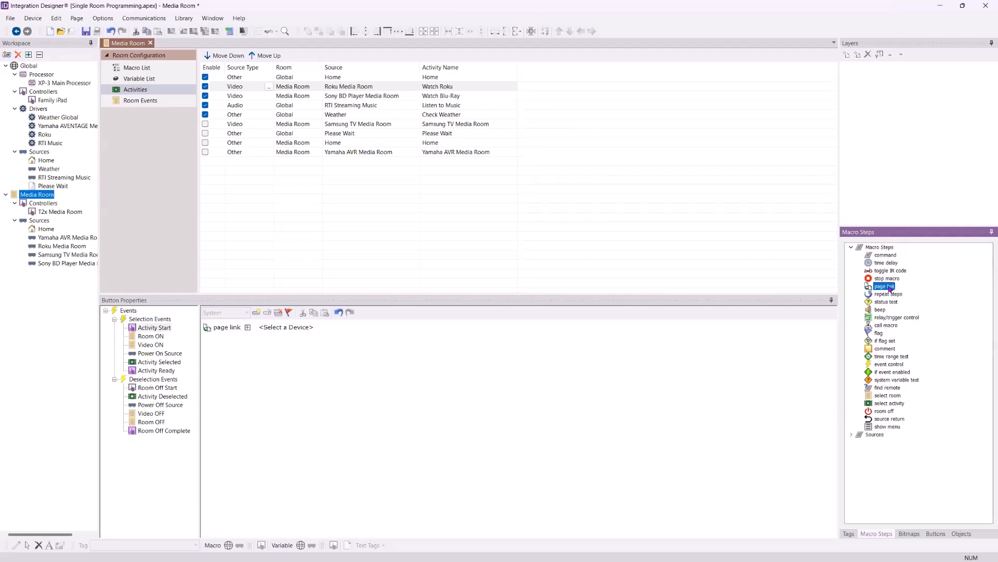
# Add a second page link step to the Activity Start macro, then delete the duplicate
pyautogui.moveTo(890, 287); pyautogui.dragTo(389, 381)
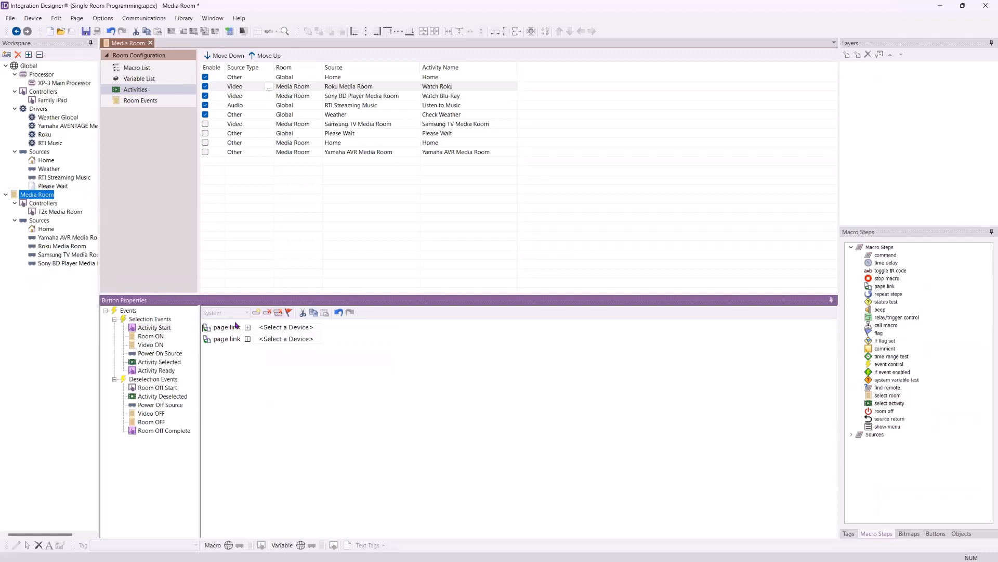
pyautogui.click(202, 325)
pyautogui.click(210, 351)
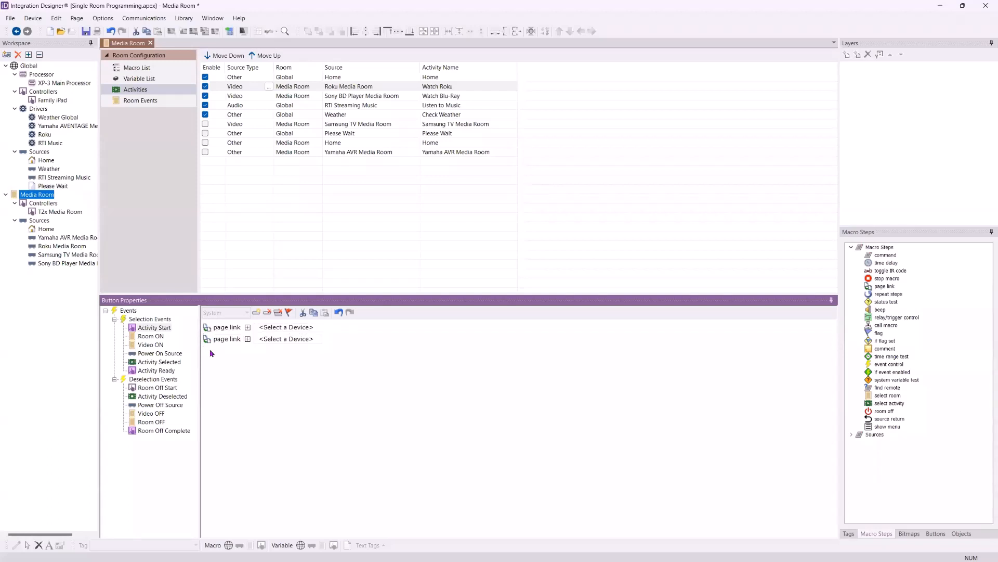
pyautogui.click(268, 313)
# Point the Activity Start page link to Global > Please Wait and compare it with the Activity Ready macro
pyautogui.click(309, 330)
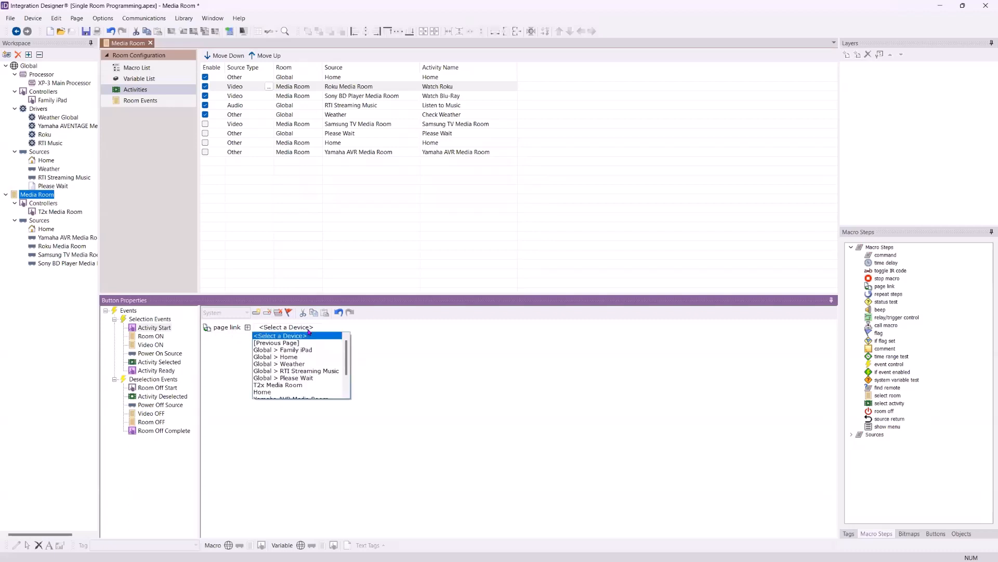
pyautogui.click(309, 378)
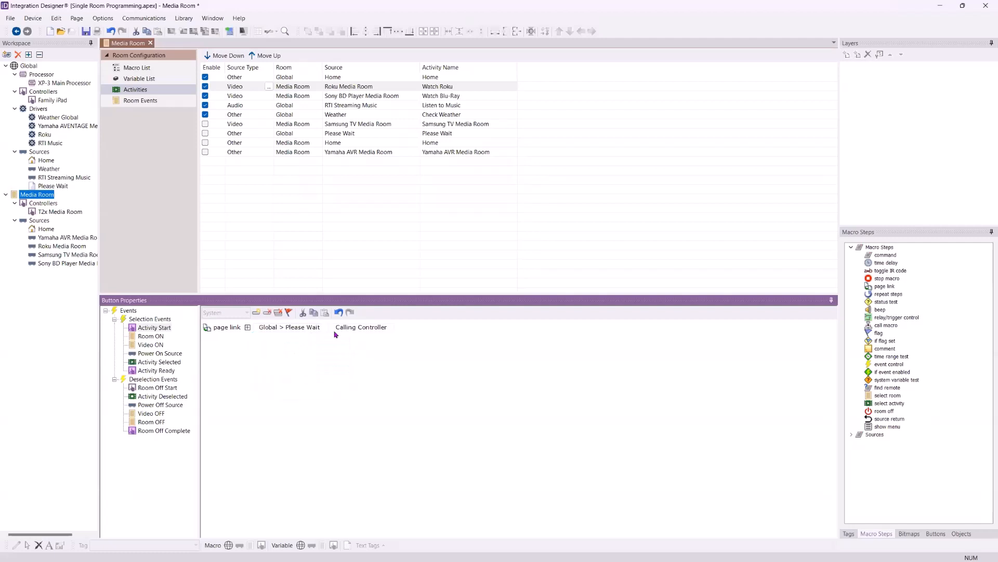
pyautogui.click(172, 372)
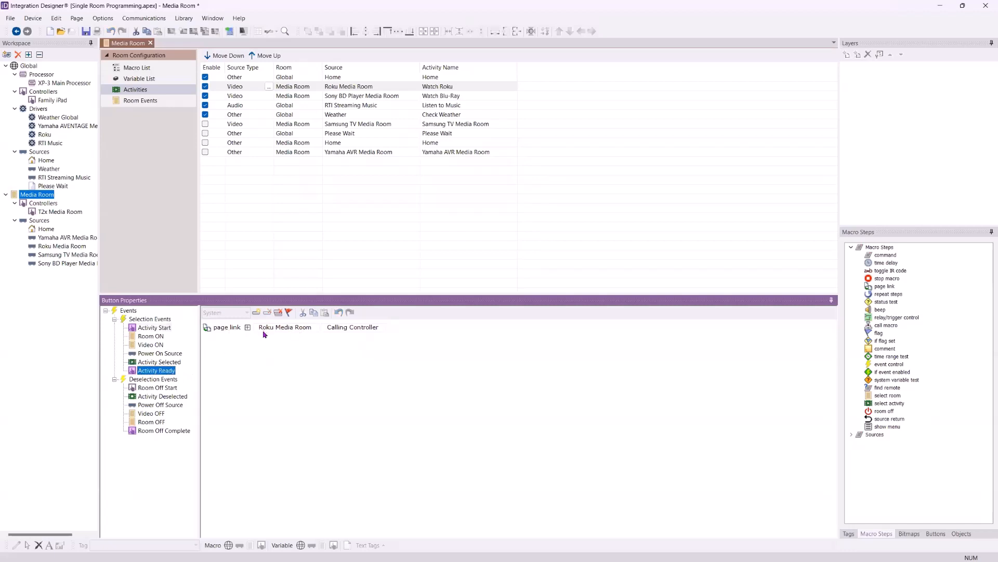
pyautogui.click(161, 330)
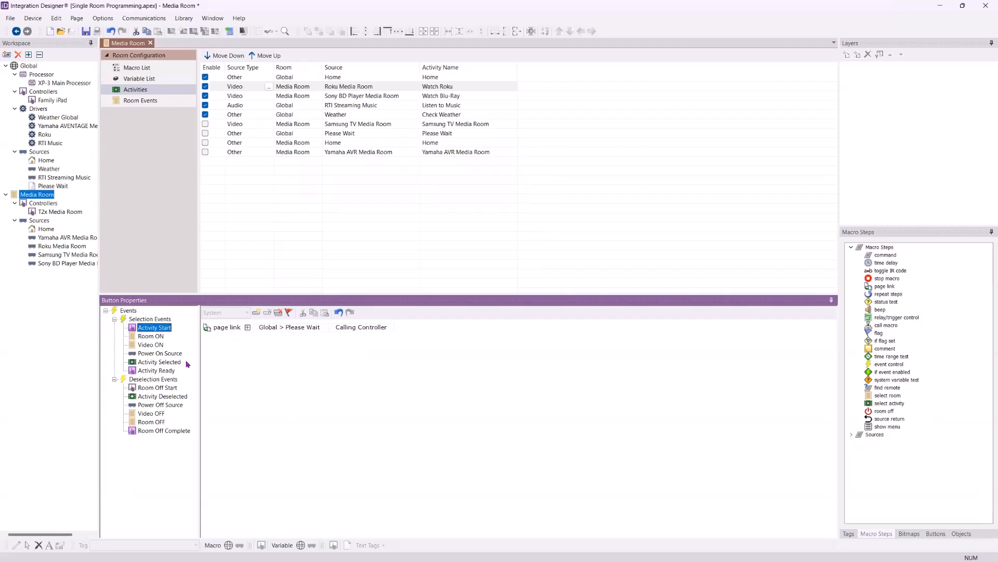
# Add a command to the Room ON macro for Yamaha AVENTAGE Media Room with the function Main \ Main Power set to On
pyautogui.click(147, 336)
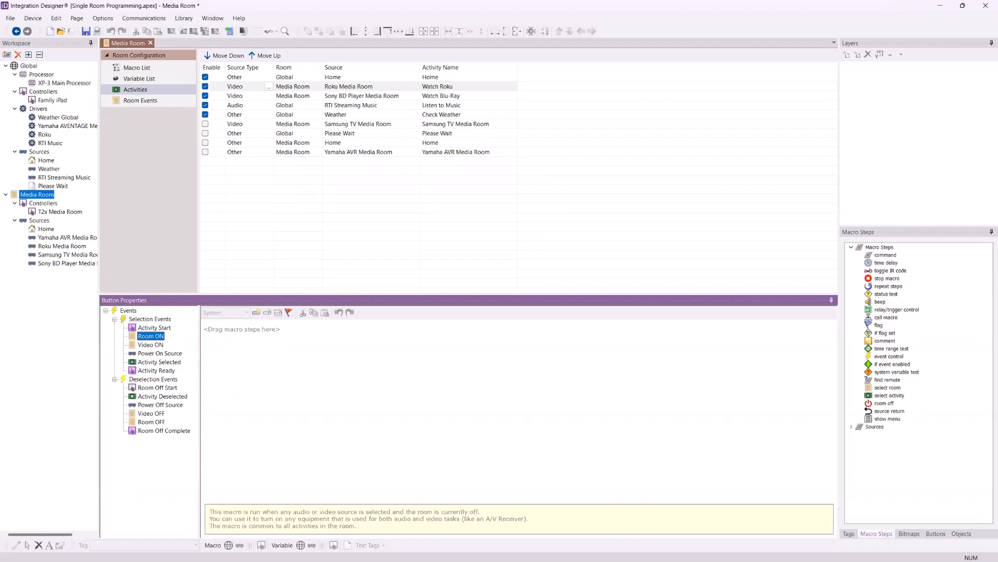
pyautogui.moveTo(887, 256); pyautogui.dragTo(312, 343)
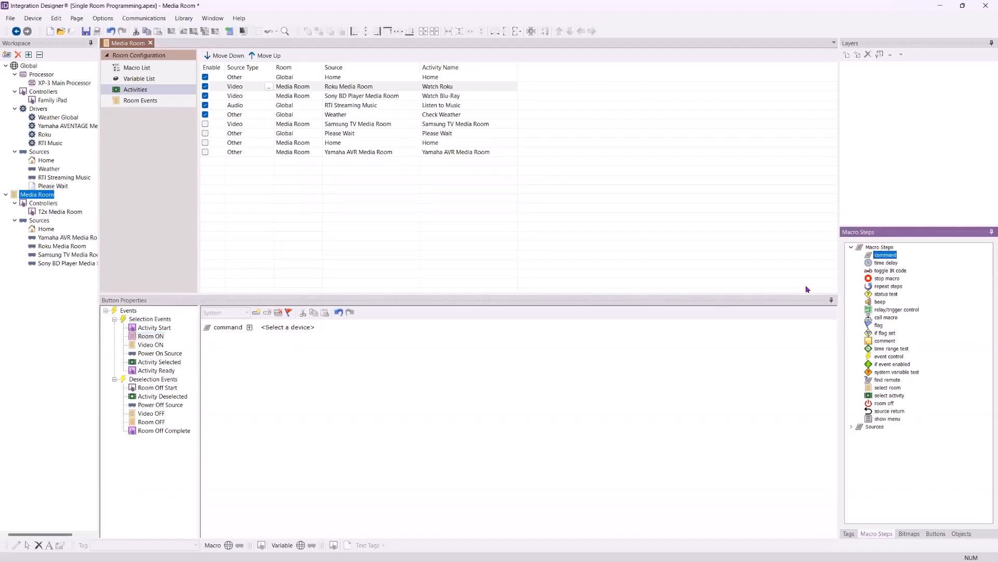
pyautogui.click(294, 329)
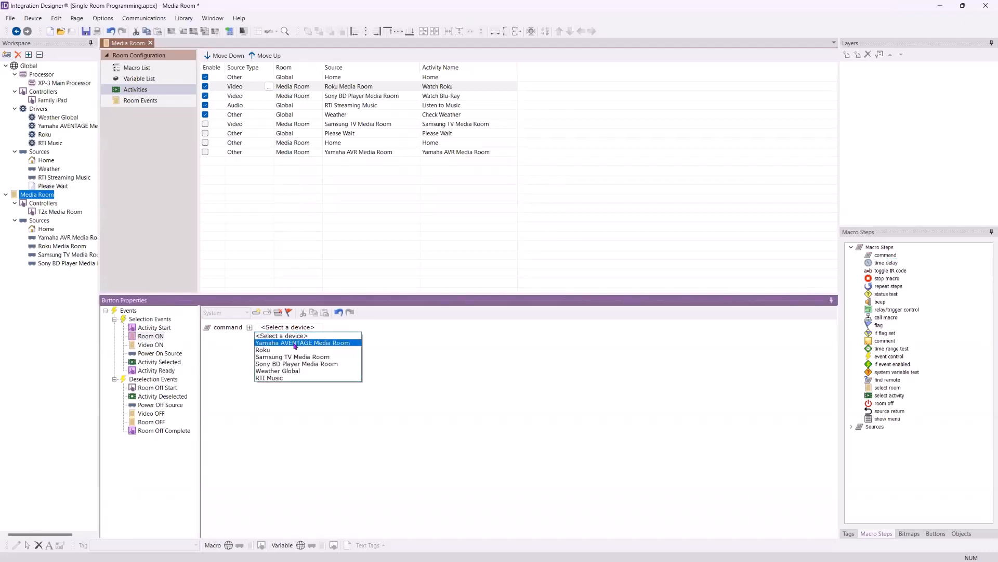
pyautogui.click(295, 344)
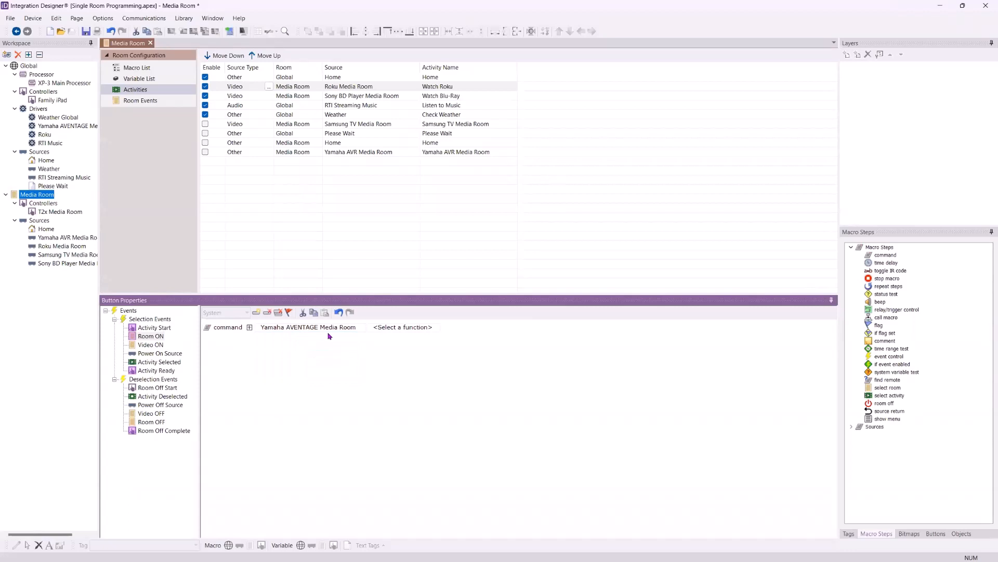
pyautogui.click(425, 328)
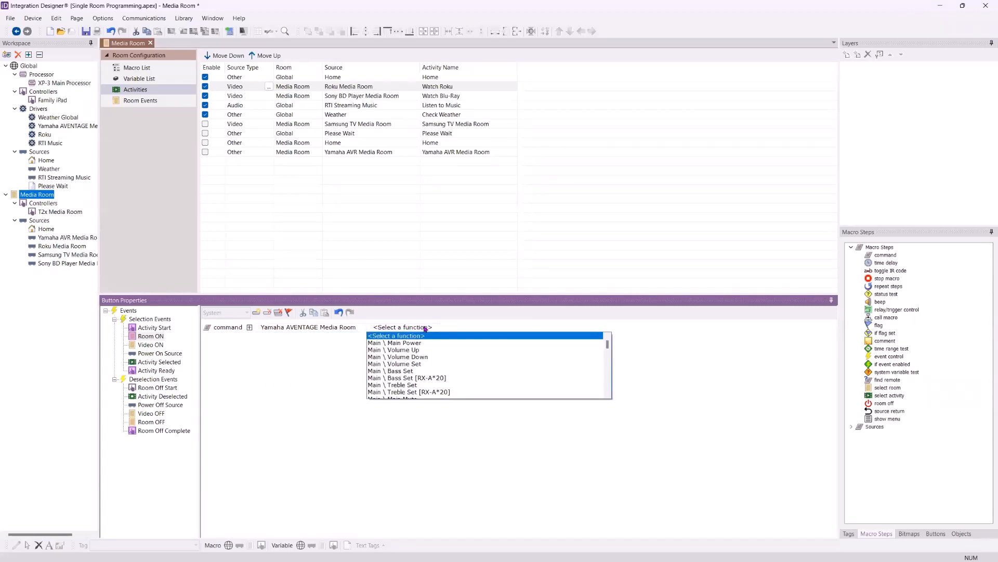
pyautogui.click(425, 343)
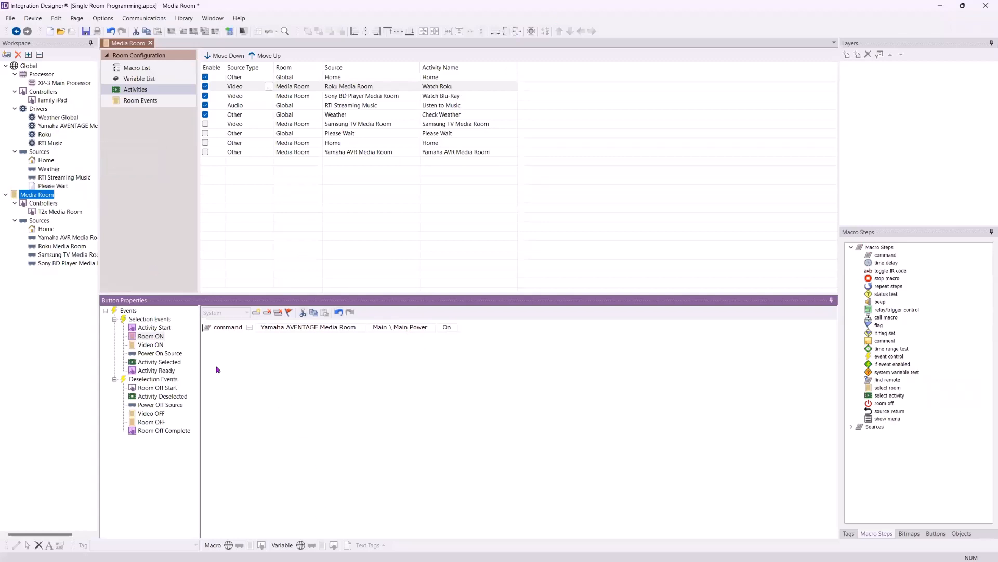
# Add a command step to the Video ON macro and assign it to Samsung TV Media Room
pyautogui.click(149, 345)
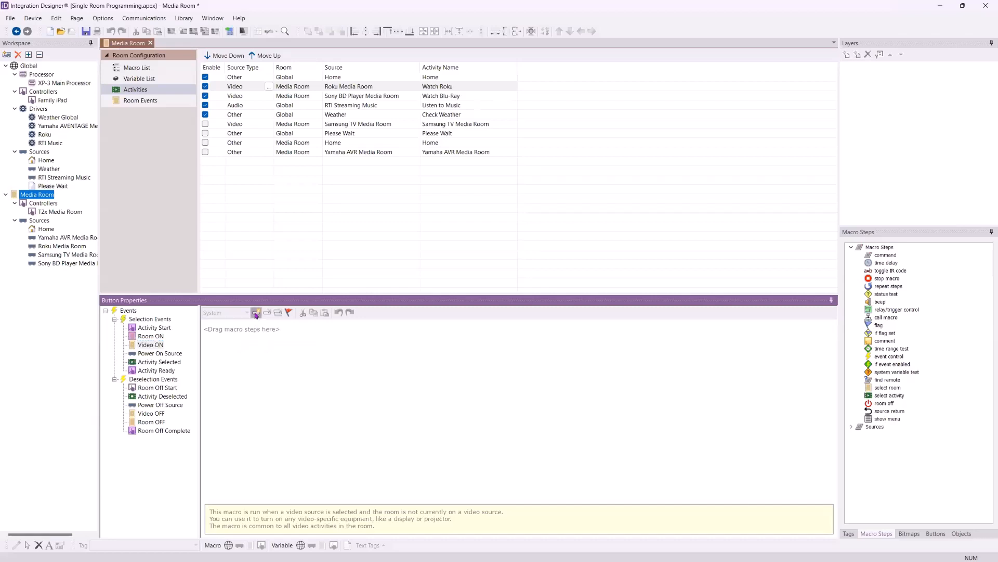
pyautogui.click(256, 312)
pyautogui.click(263, 328)
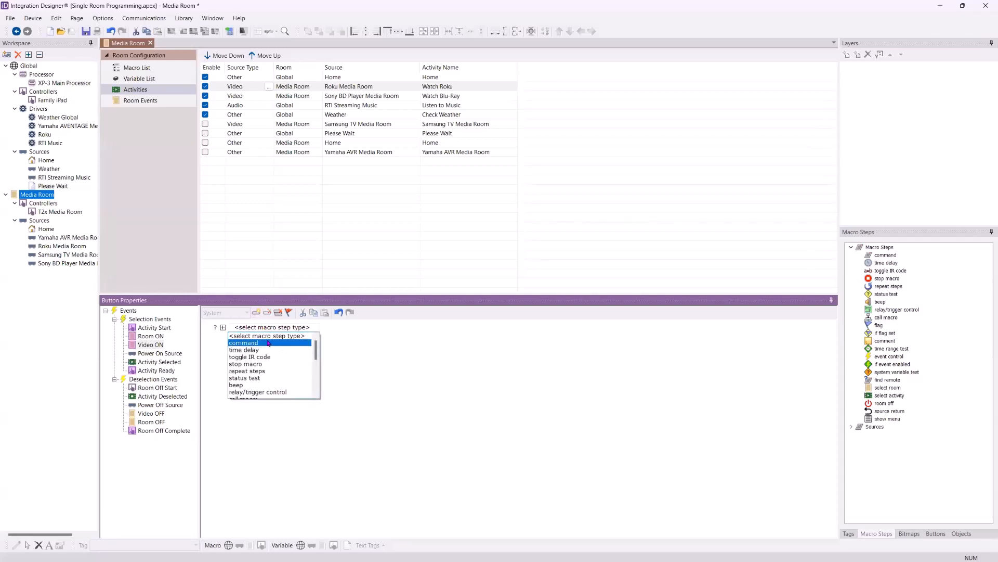
pyautogui.click(269, 343)
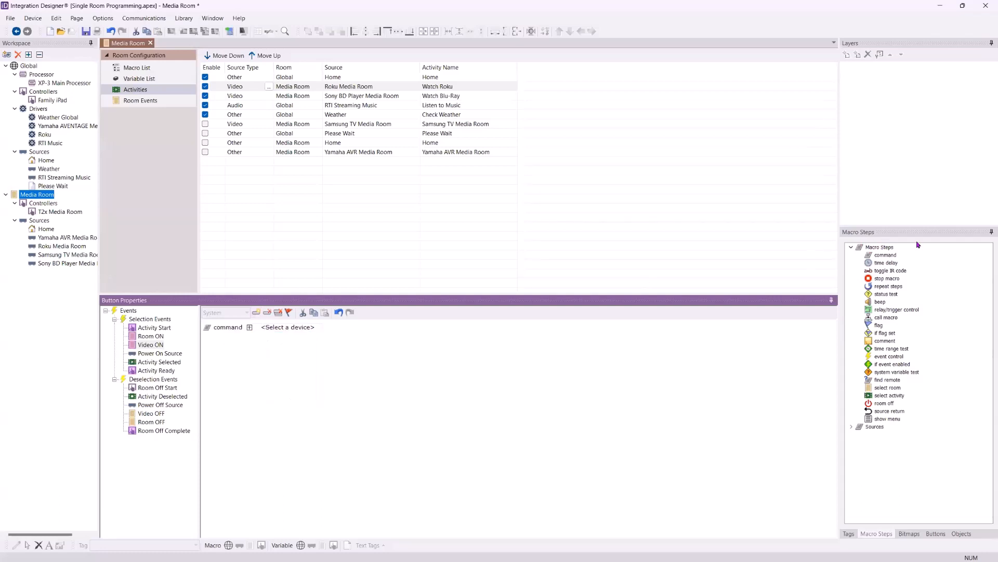
pyautogui.click(311, 330)
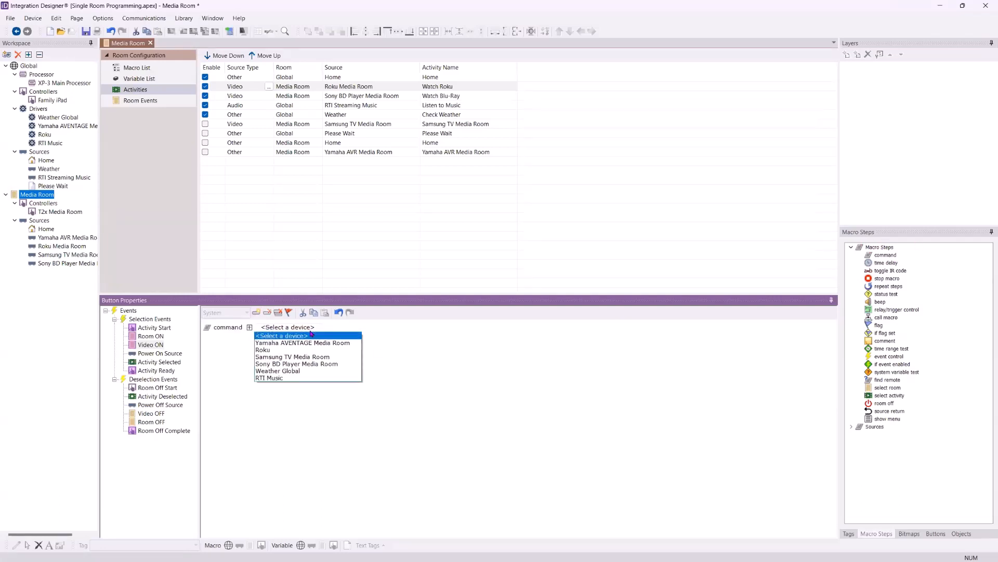
pyautogui.click(315, 357)
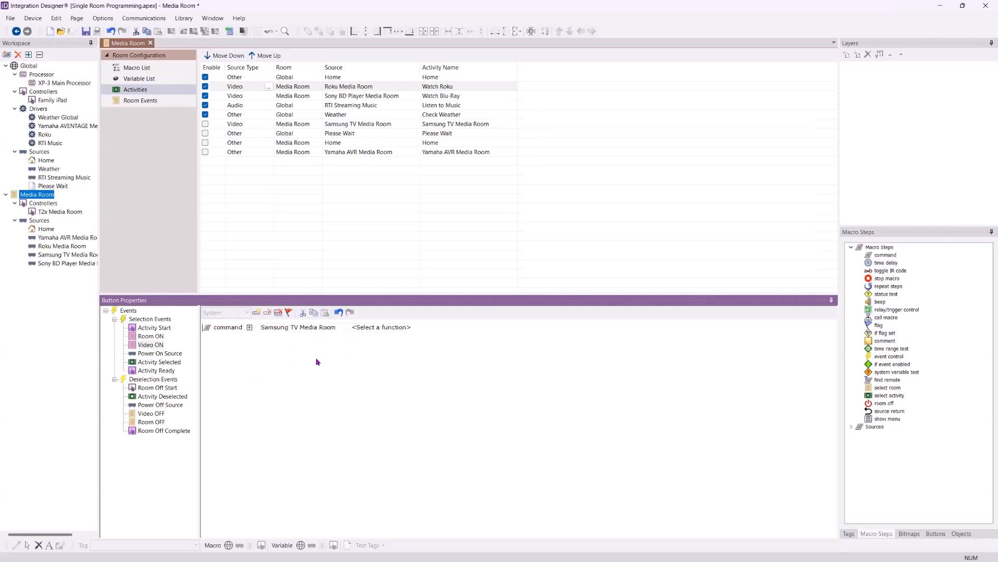
# Set the Samsung TV Media Room command's function to POWER ON and review its repeat and delay options
pyautogui.click(250, 328)
pyautogui.click(249, 328)
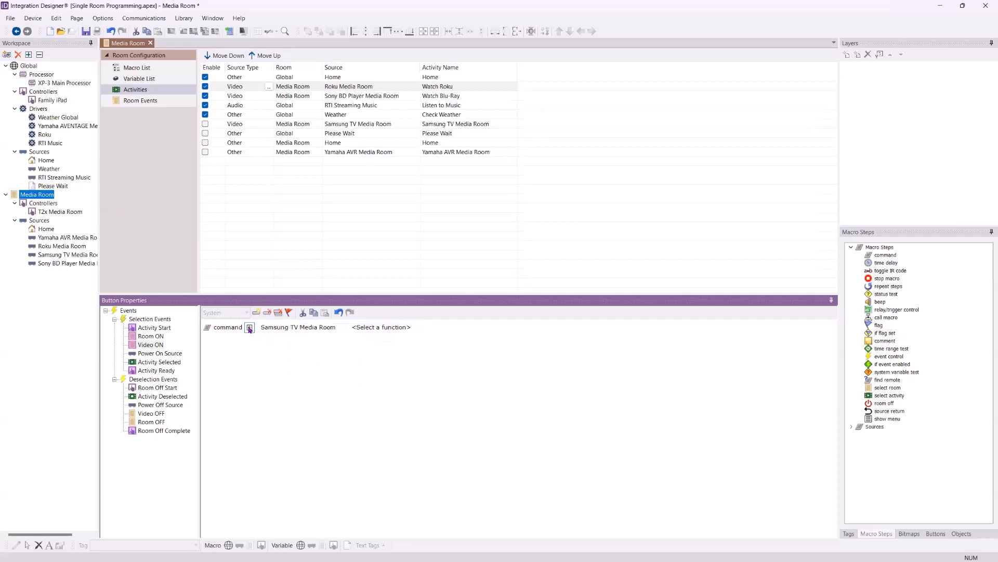
pyautogui.click(380, 328)
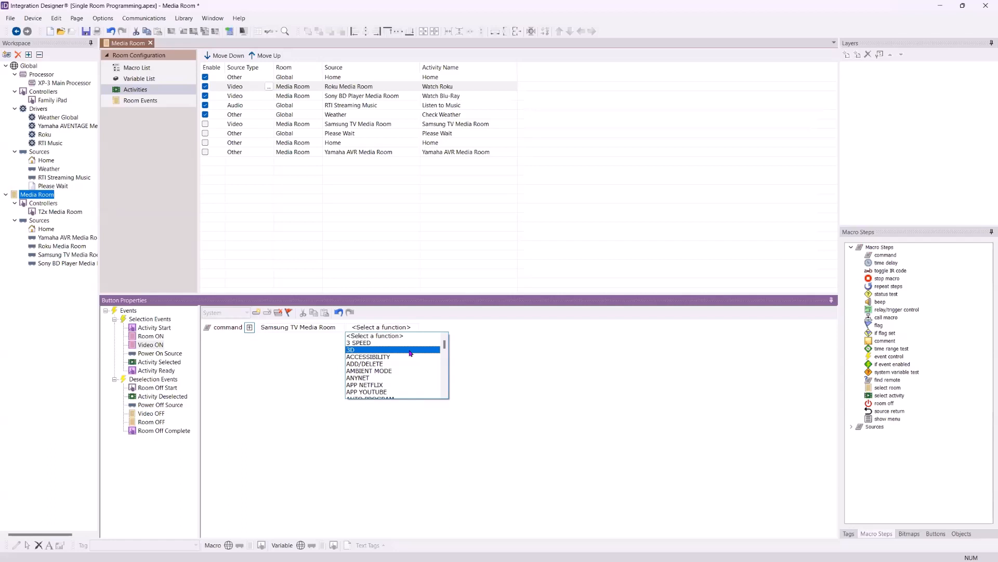
pyautogui.press('p')
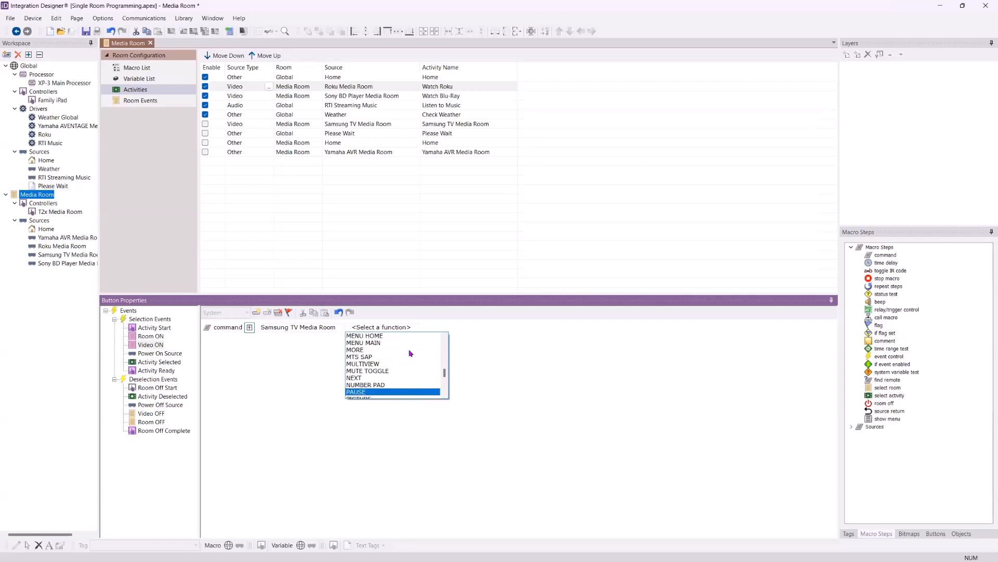
pyautogui.press('Down')
pyautogui.press('Down')
pyautogui.press('Down')
pyautogui.press('Down')
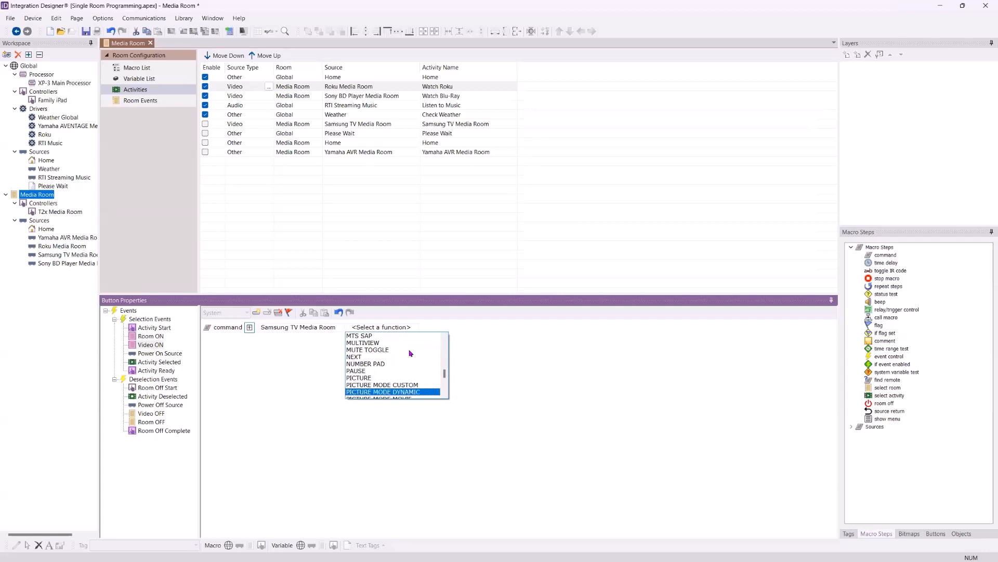
pyautogui.press('Down')
pyautogui.press('Down')
pyautogui.press('Down')
pyautogui.press('Down')
pyautogui.press('Down')
pyautogui.press('Down')
pyautogui.press('Down')
pyautogui.press('Down')
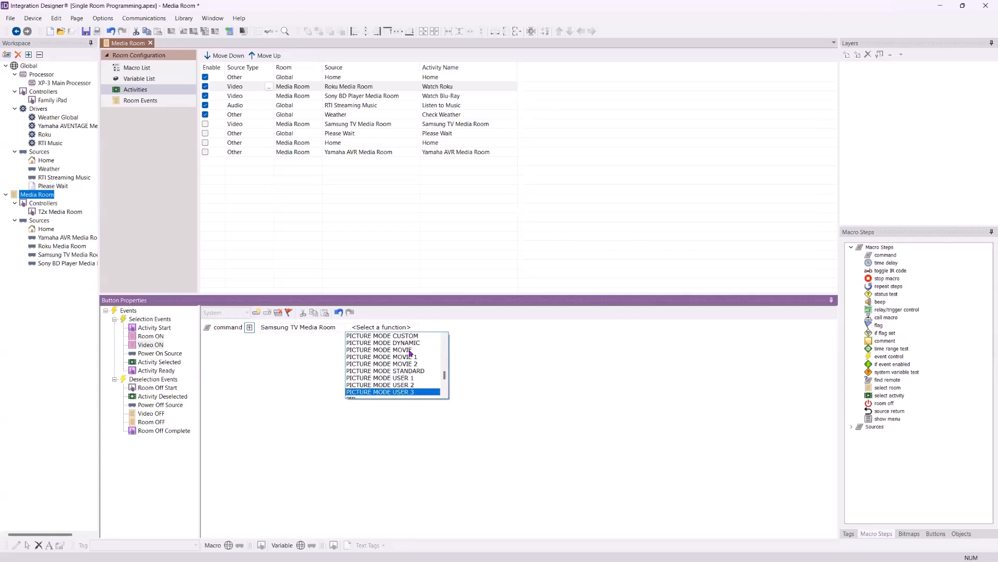
pyautogui.press('Down')
pyautogui.press('Down')
pyautogui.press('Down')
pyautogui.press('Down')
pyautogui.press('Down')
pyautogui.press('Down')
pyautogui.press('Down')
pyautogui.press('Down')
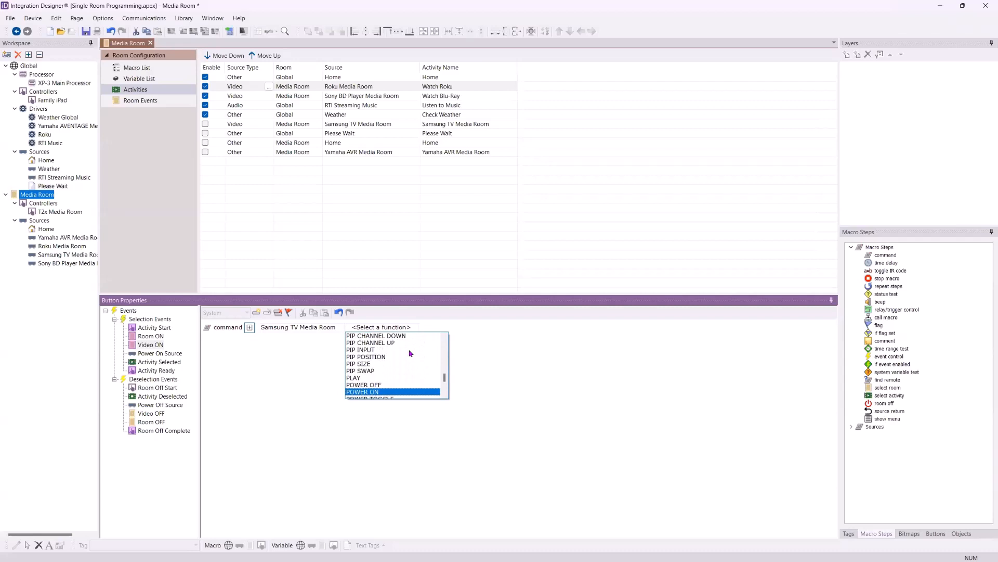
pyautogui.press('Return')
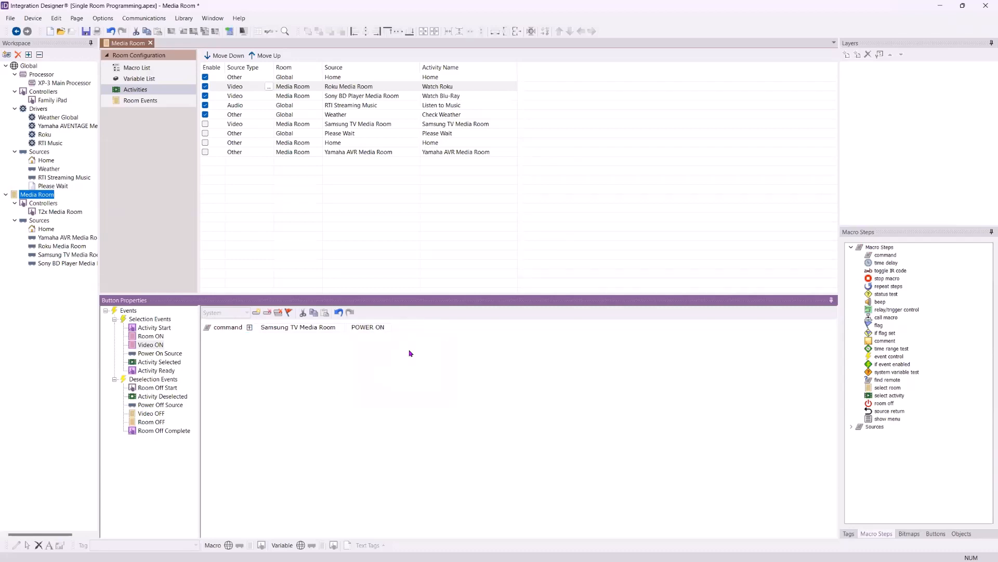
pyautogui.click(251, 328)
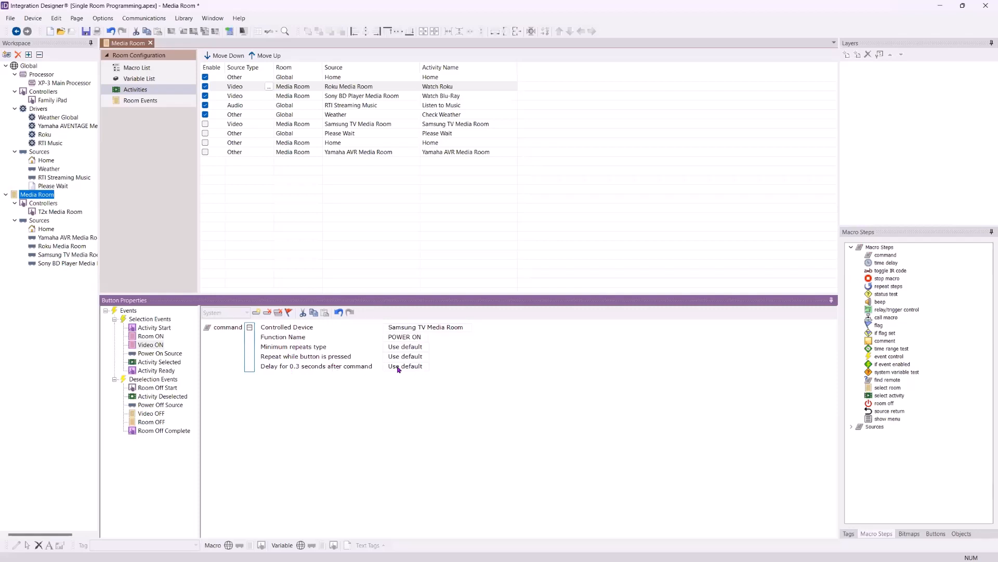
pyautogui.click(249, 327)
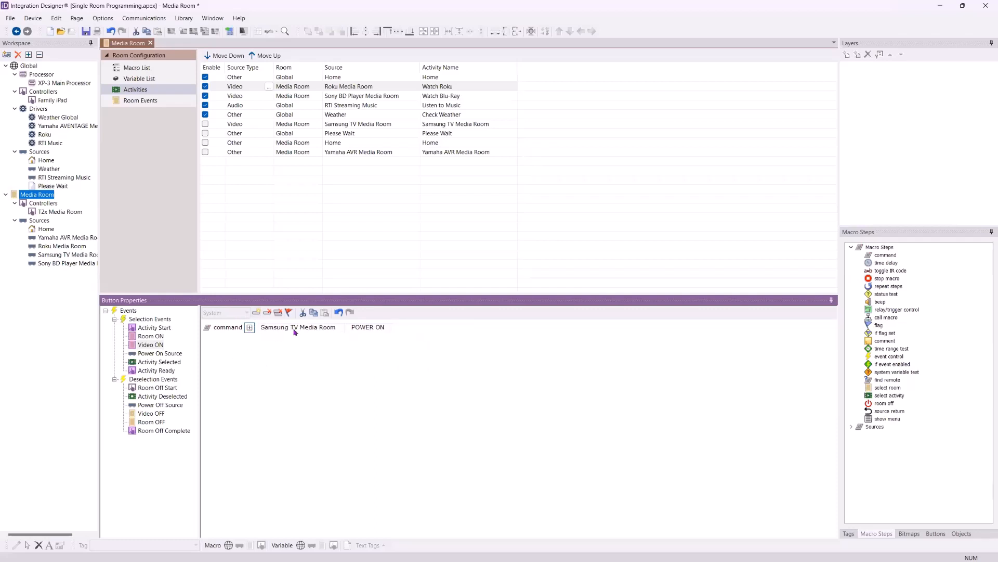
# Add a command step to the Power On Source macro of the Watch Roku activity and assign it to Roku
pyautogui.click(156, 354)
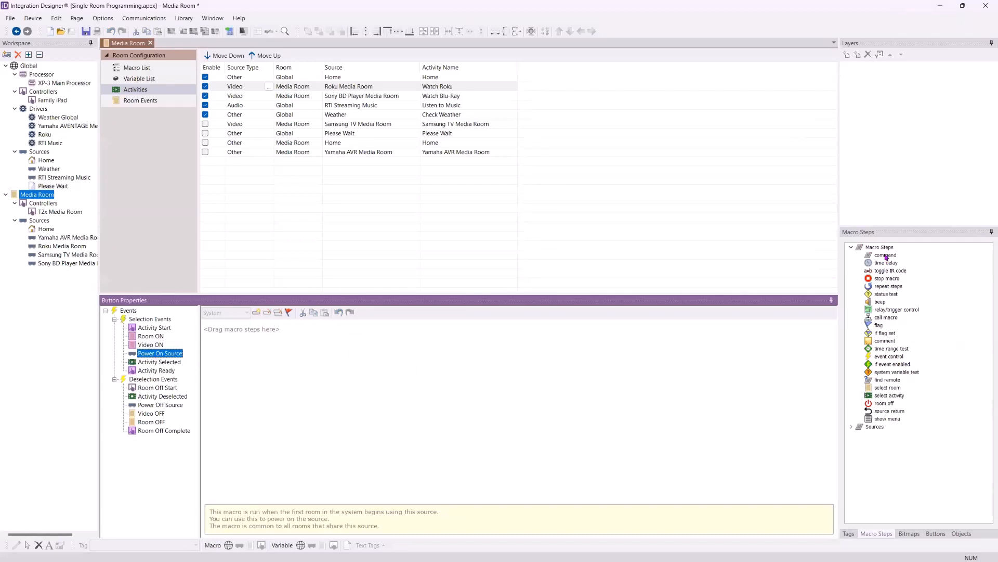
pyautogui.moveTo(885, 256); pyautogui.dragTo(363, 352)
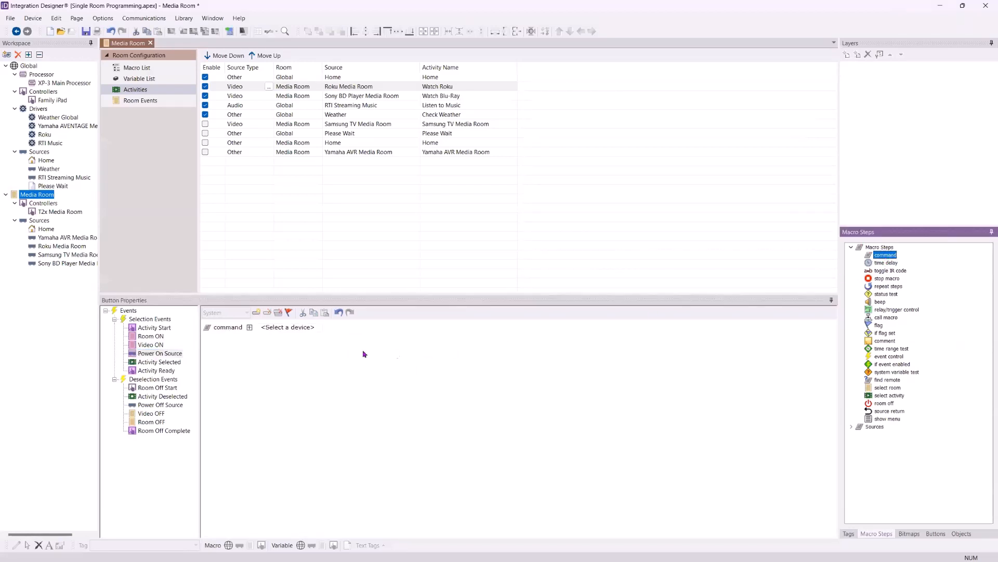
pyautogui.click(300, 332)
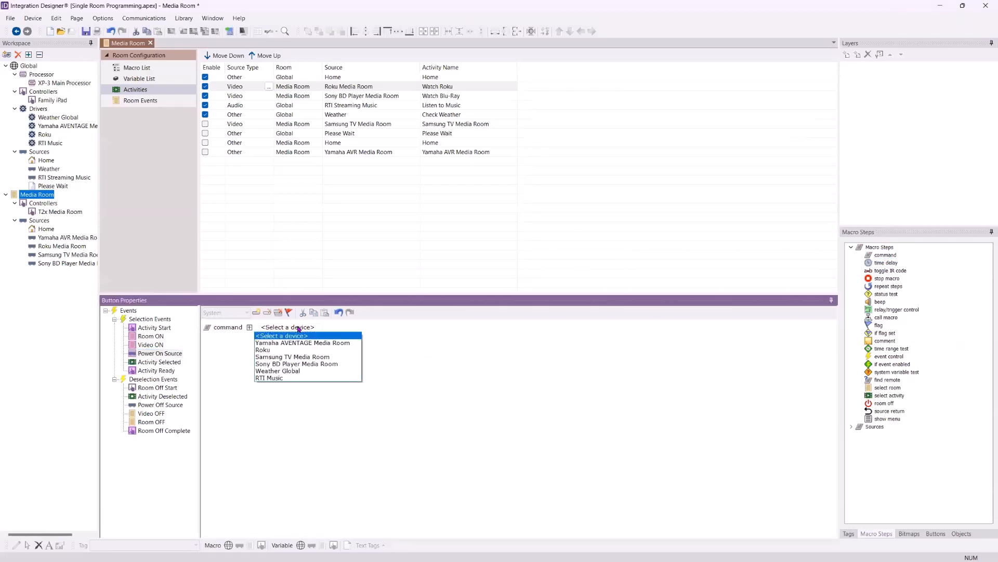
pyautogui.click(301, 353)
# Set the Roku command's function to Keys \ Keys with the Power On key, keeping Roku 1(Roku Media Rm) as the player
pyautogui.click(324, 327)
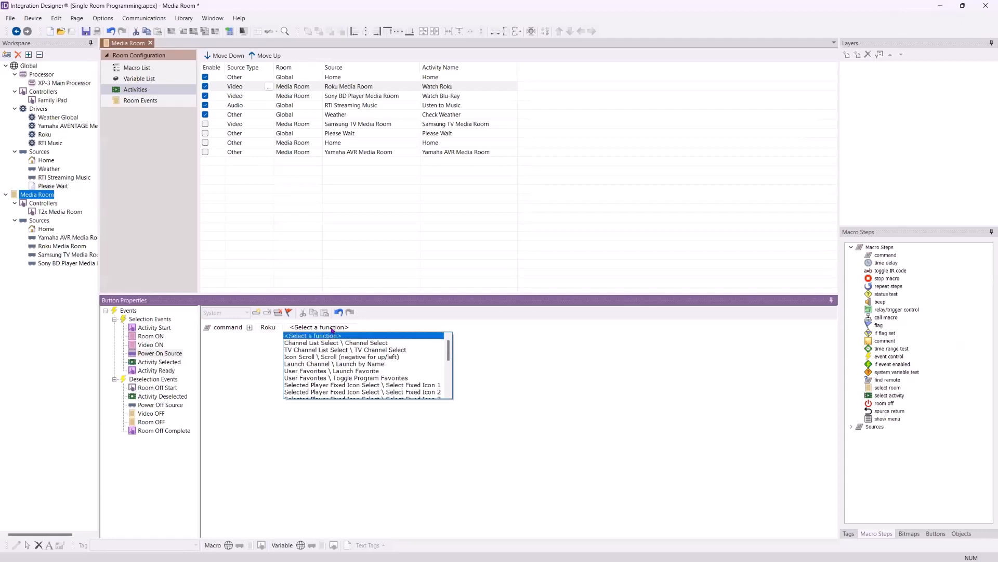
pyautogui.scroll(-3, 333, 369)
pyautogui.scroll(-3, 334, 374)
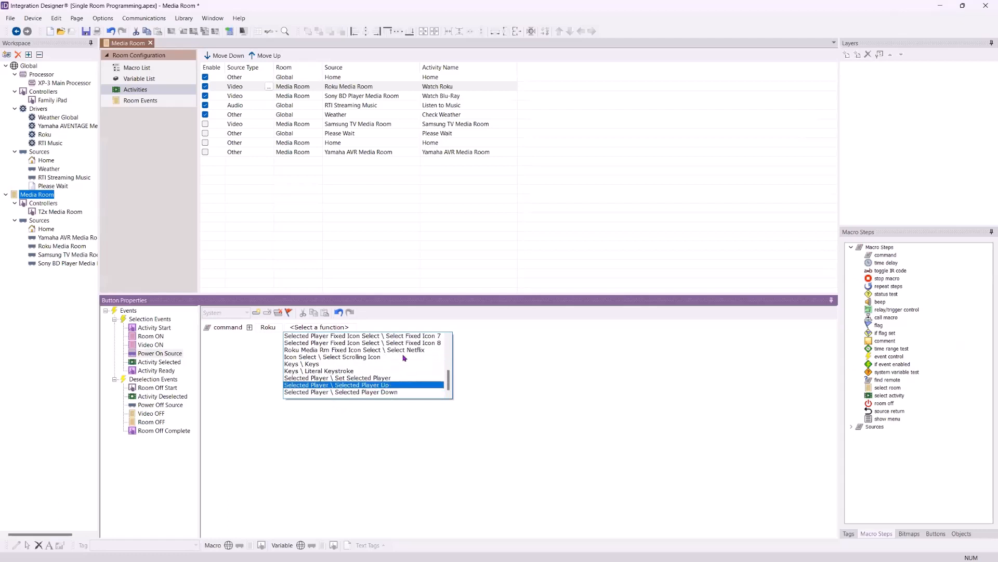
pyautogui.click(317, 365)
pyautogui.click(352, 327)
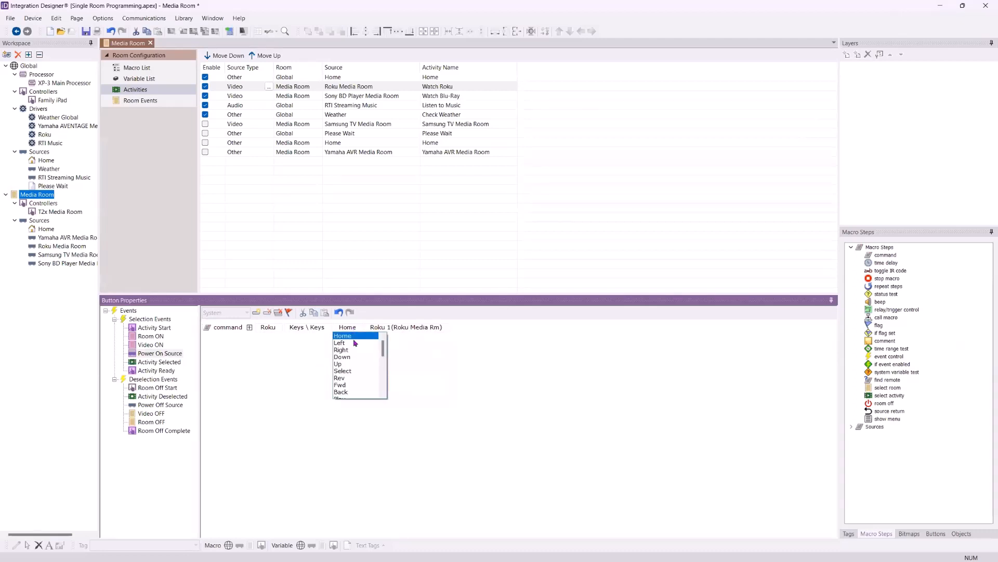
pyautogui.scroll(-5, 355, 343)
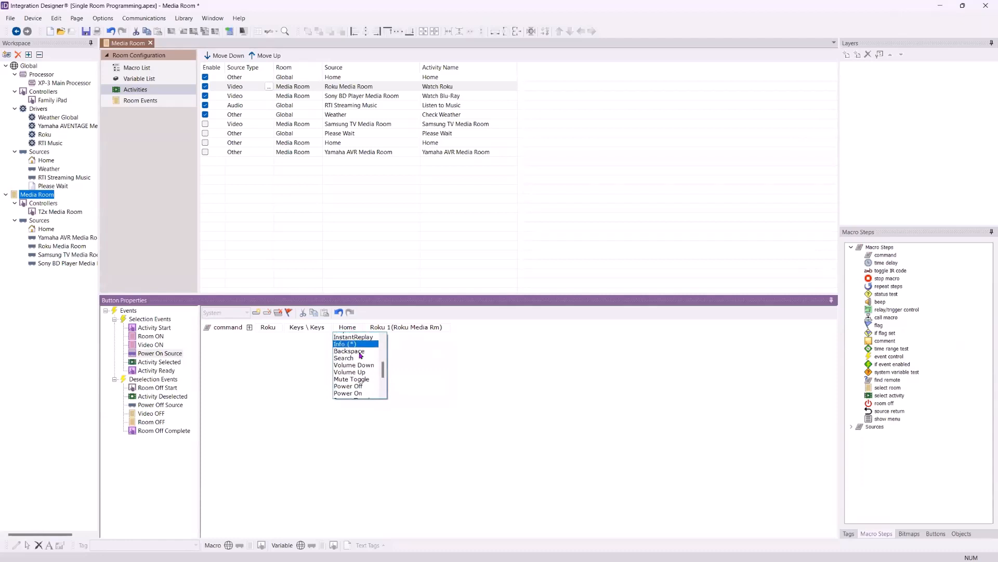
pyautogui.click(364, 379)
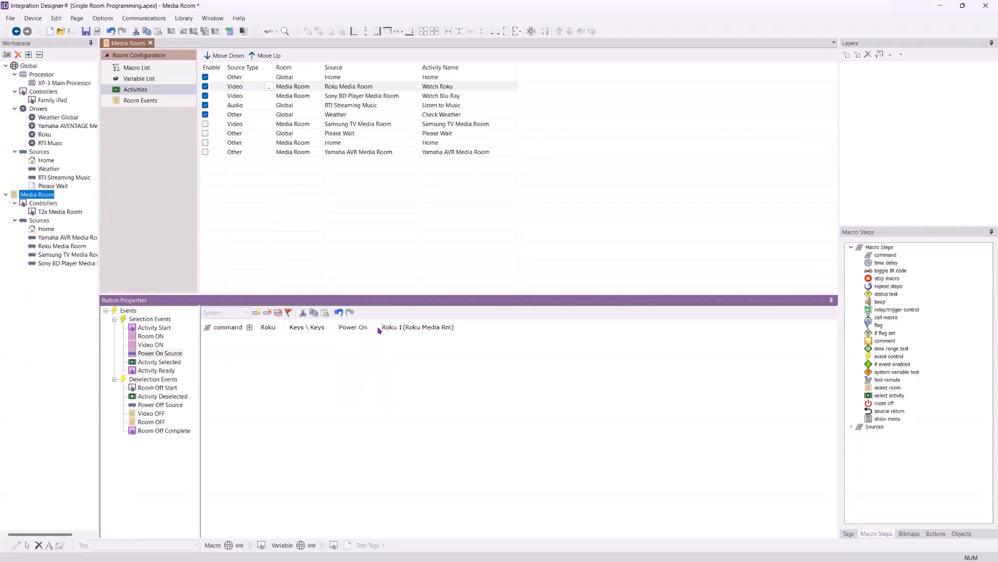
pyautogui.click(449, 328)
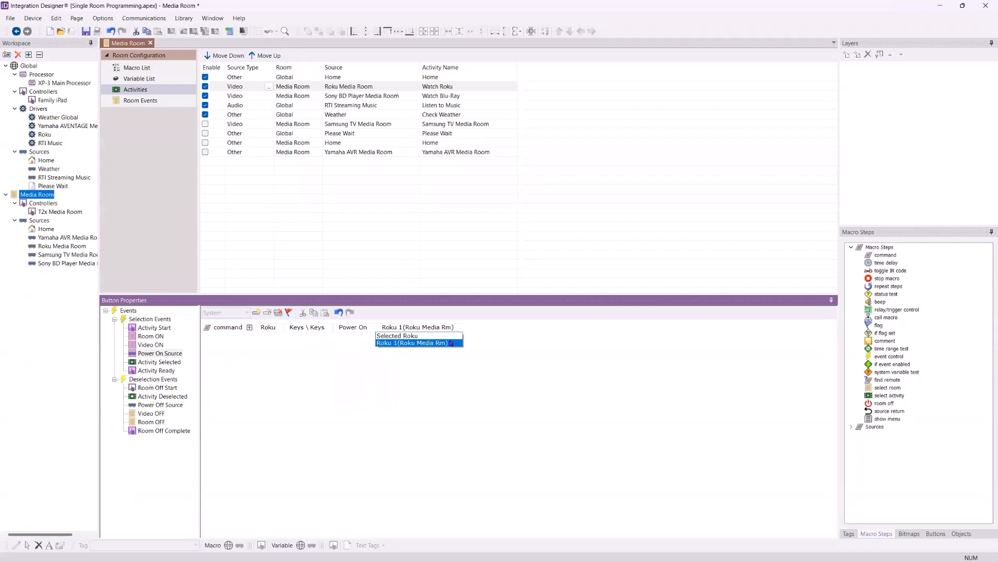
pyautogui.click(516, 342)
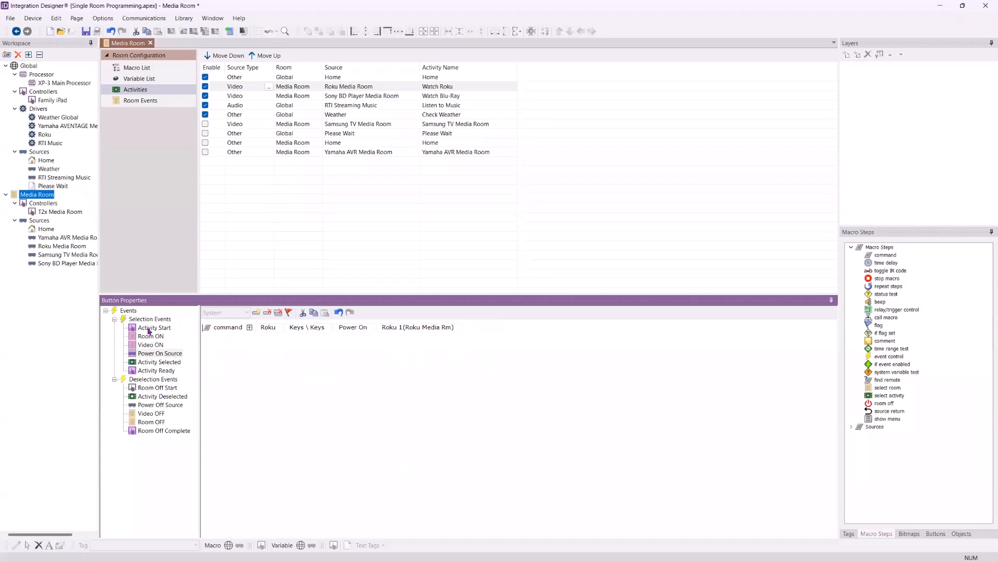
# Open the Activity Selected macro of the Watch Roku activity
pyautogui.click(156, 362)
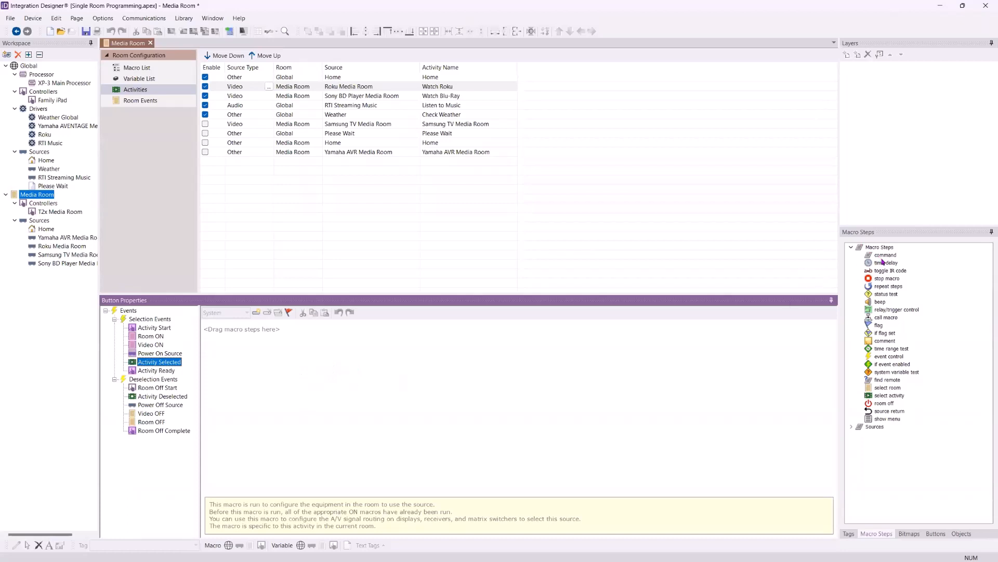
# Add two command steps and a time delay step to the Activity Selected macro of the Watch Roku activity
pyautogui.doubleClick(884, 255)
pyautogui.doubleClick(884, 254)
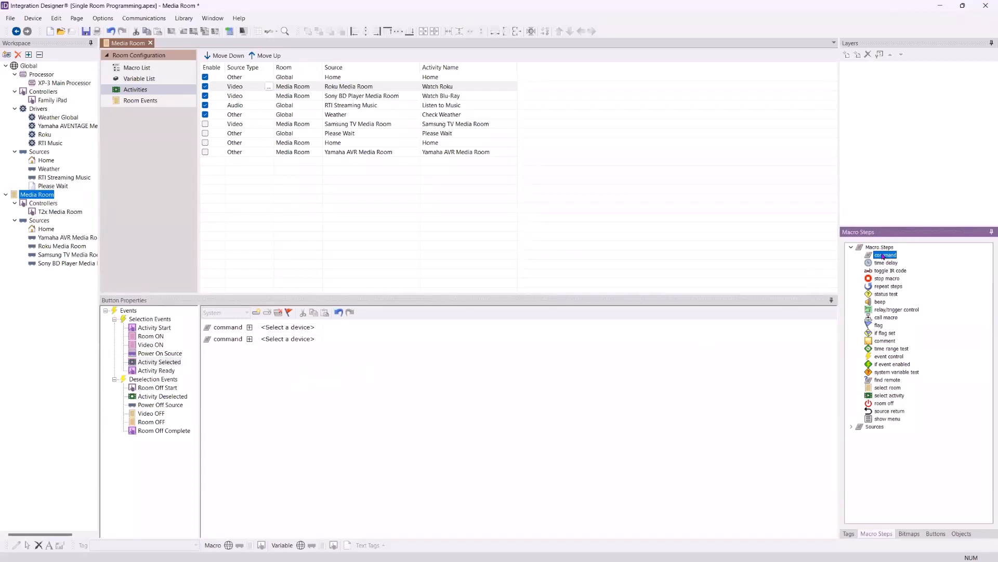
pyautogui.doubleClick(886, 263)
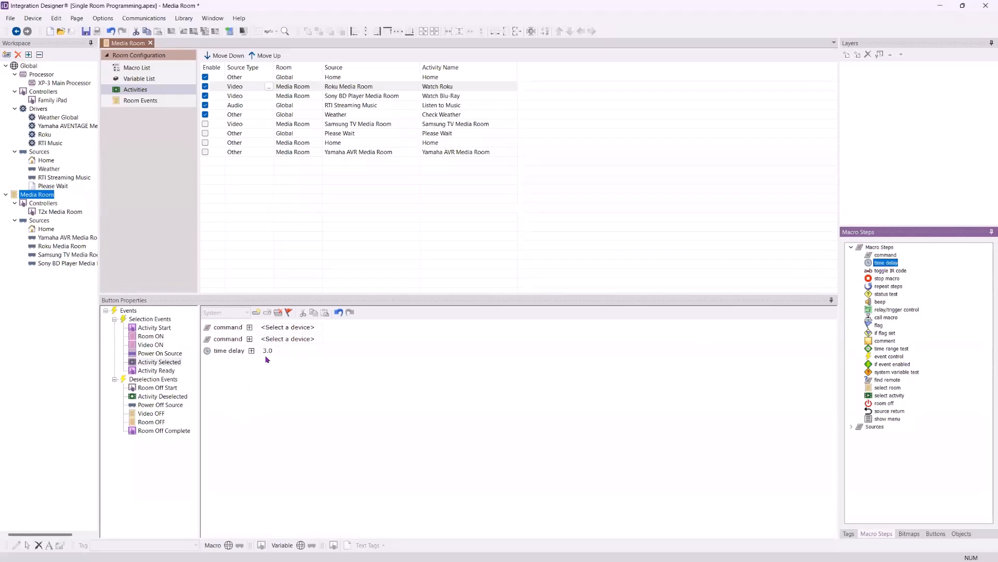
# Assign the first command to Yamaha AVENTAGE Media Room with the function Inputs \ Main Input set to HDMI1
pyautogui.click(300, 328)
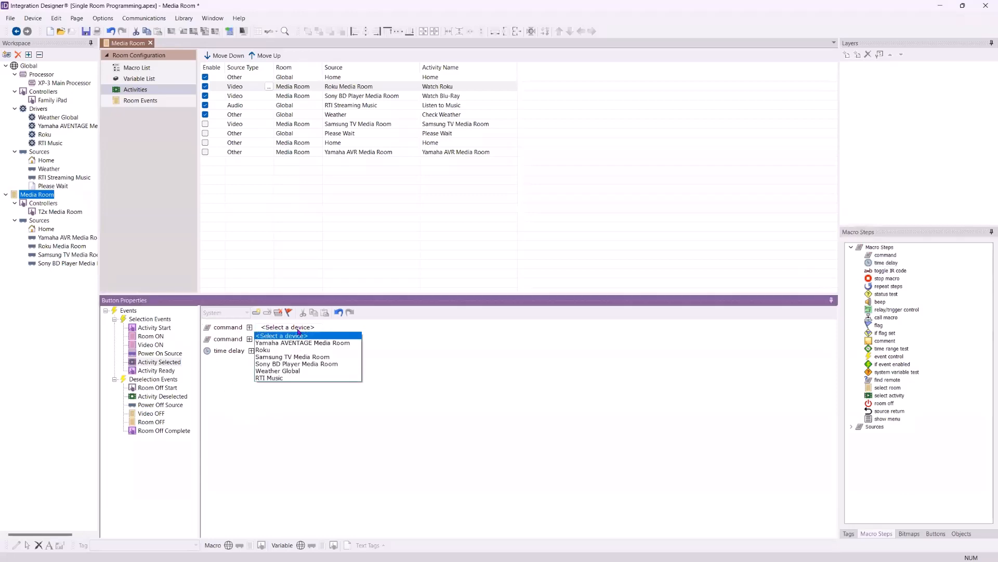
pyautogui.click(303, 343)
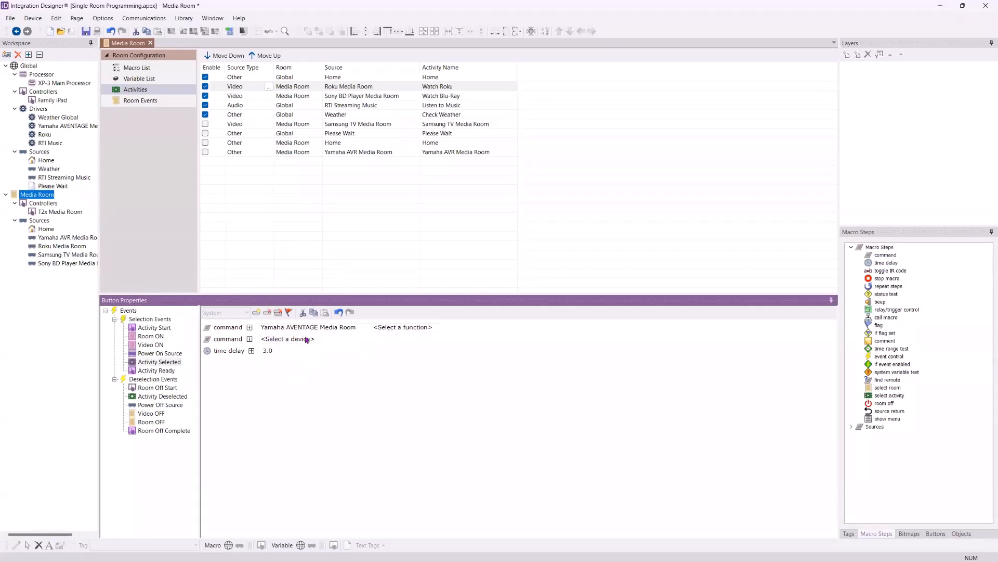
pyautogui.click(408, 328)
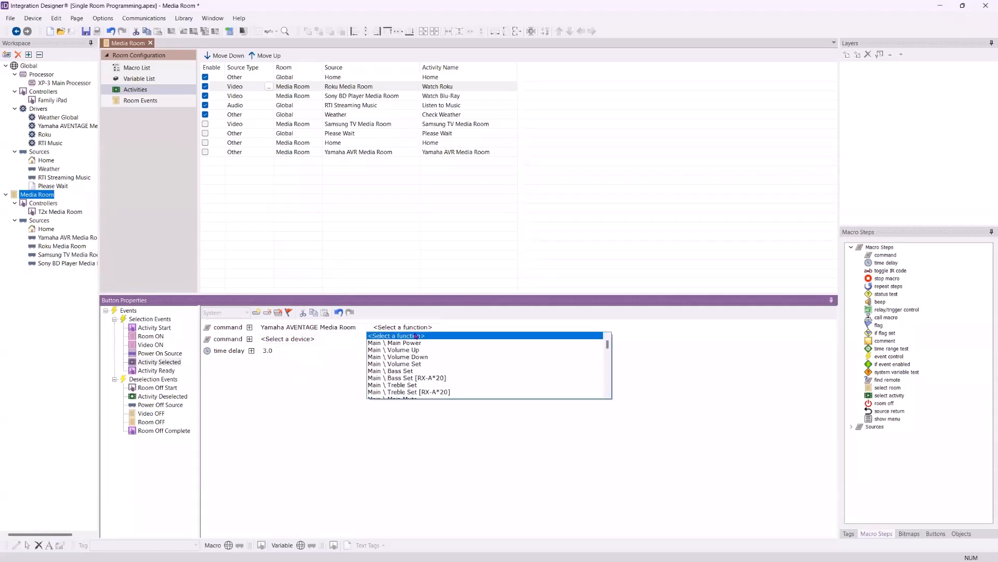
pyautogui.scroll(-2, 417, 341)
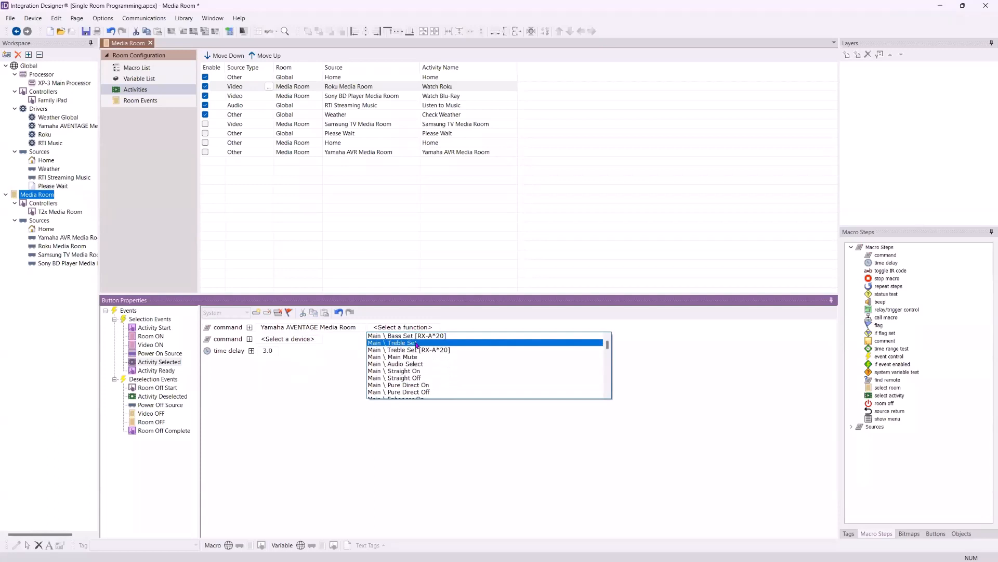
pyautogui.scroll(-5, 417, 344)
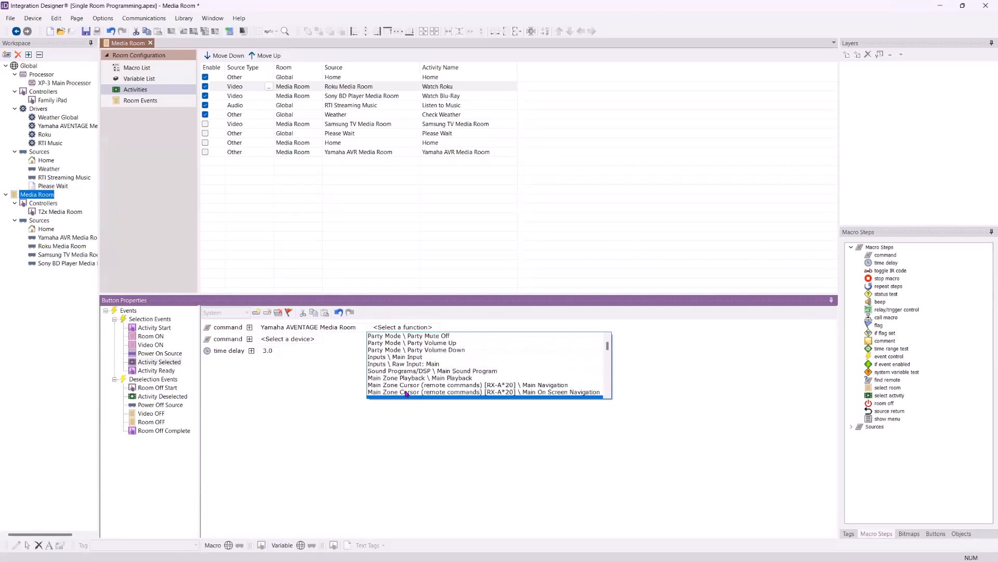
pyautogui.scroll(-1, 407, 394)
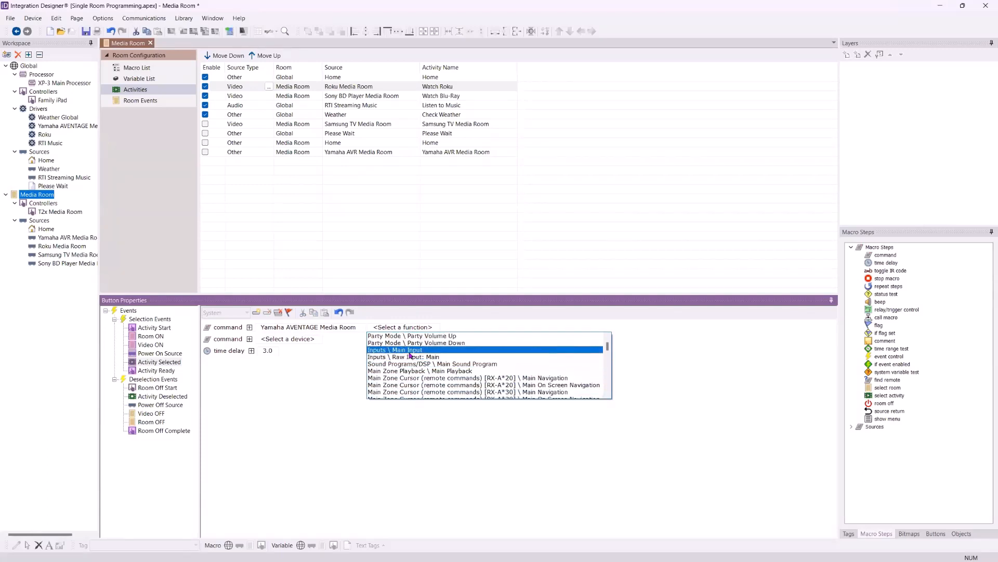
pyautogui.click(409, 351)
pyautogui.click(455, 327)
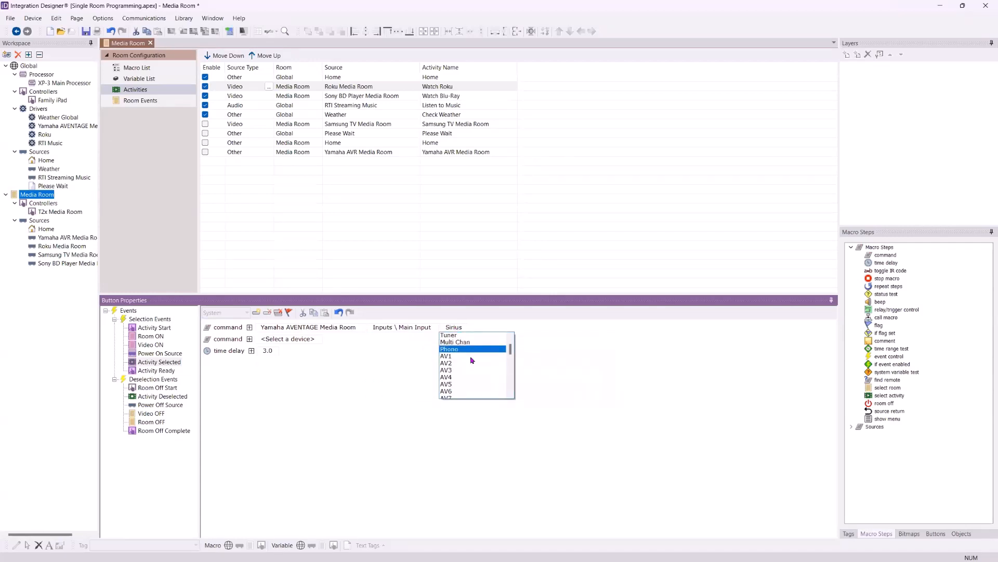
pyautogui.scroll(-3, 472, 360)
pyautogui.click(472, 367)
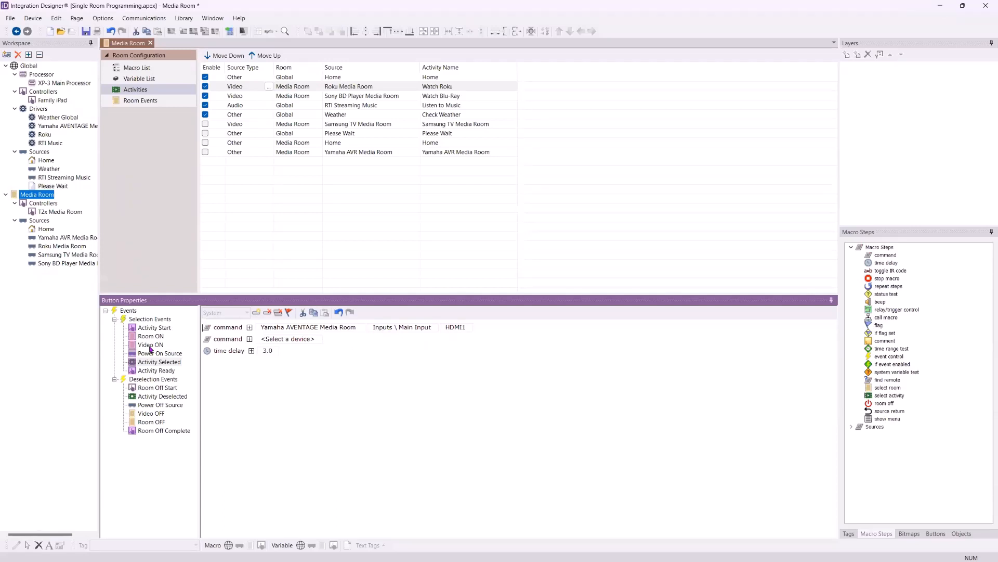
# Assign the second command to Samsung TV Media Room with the function INPUT HDMI 1
pyautogui.click(302, 340)
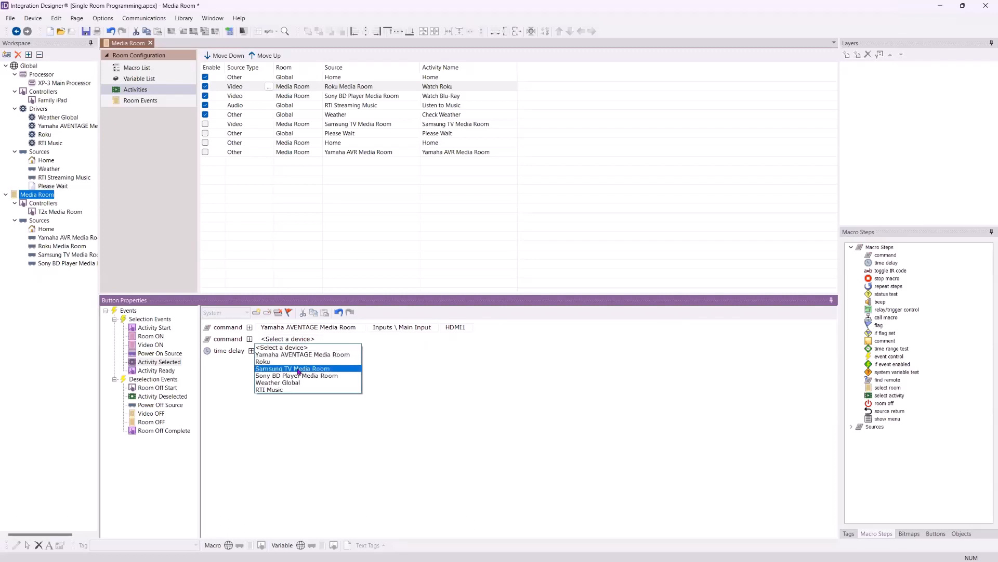
pyautogui.click(299, 369)
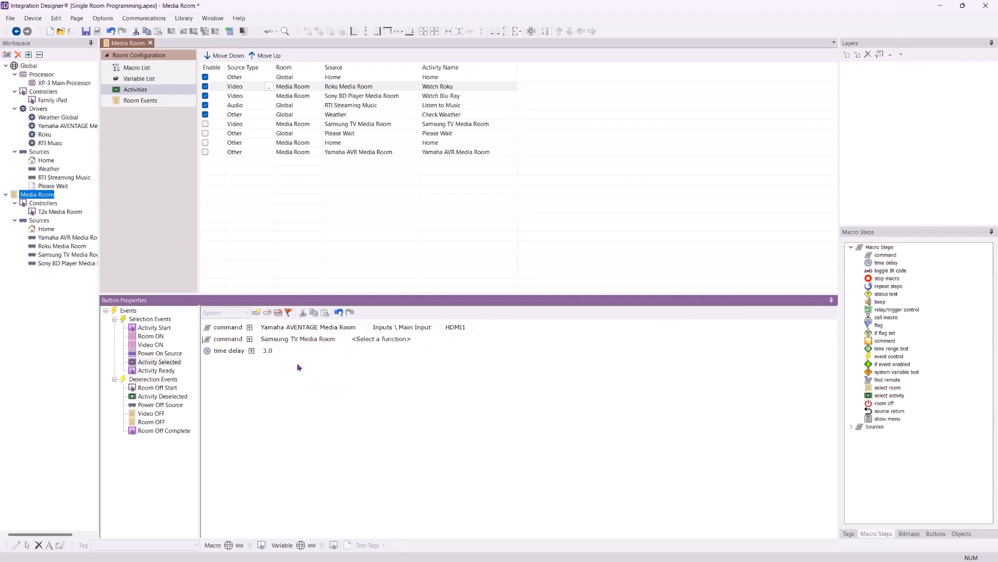
pyautogui.click(391, 341)
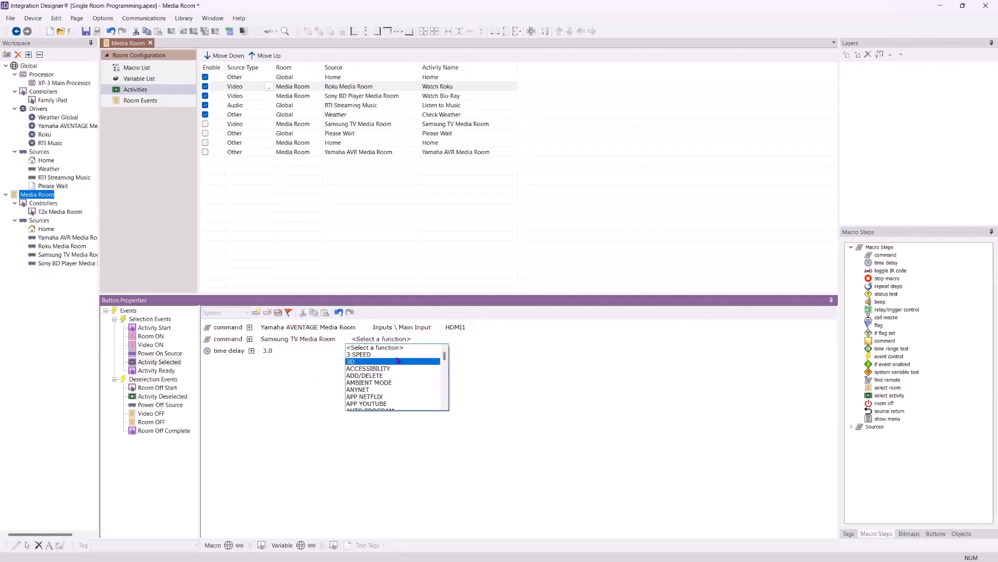
pyautogui.scroll(-5, 399, 370)
pyautogui.scroll(-8, 398, 370)
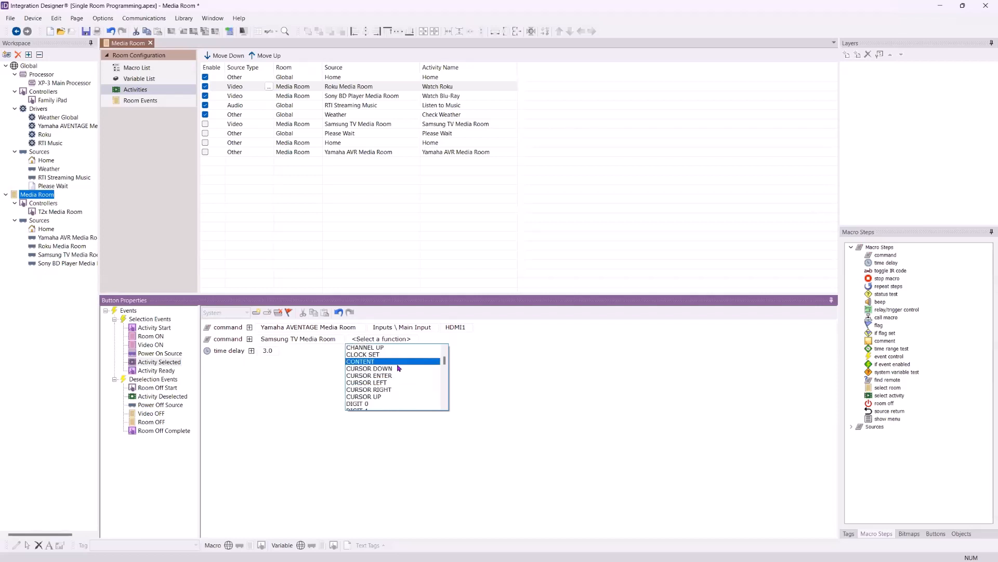
pyautogui.scroll(-3, 401, 369)
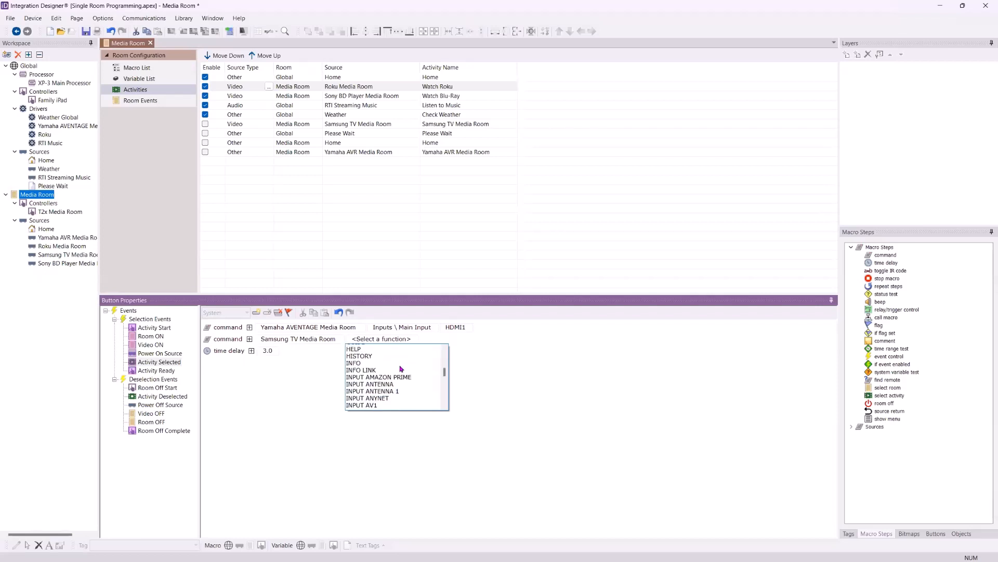
pyautogui.scroll(-3, 401, 369)
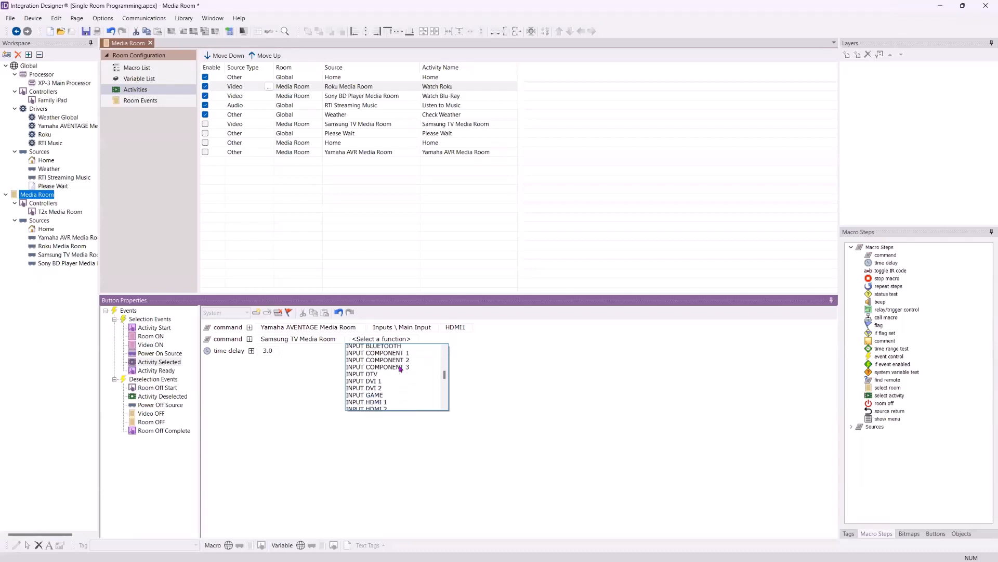
pyautogui.click(387, 402)
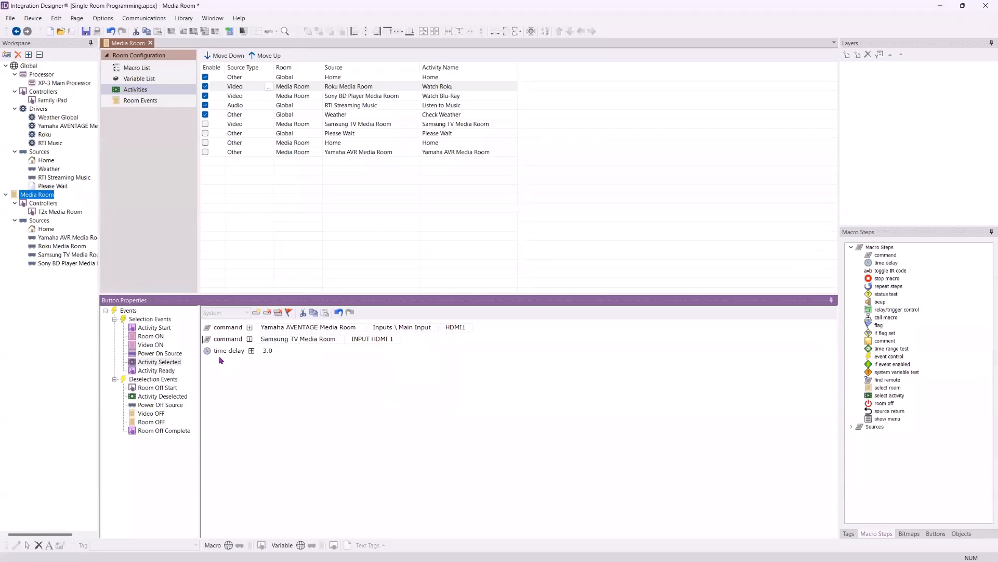
# Review the Room ON, Video ON and Power On Source macros of the Watch Roku activity
pyautogui.click(151, 337)
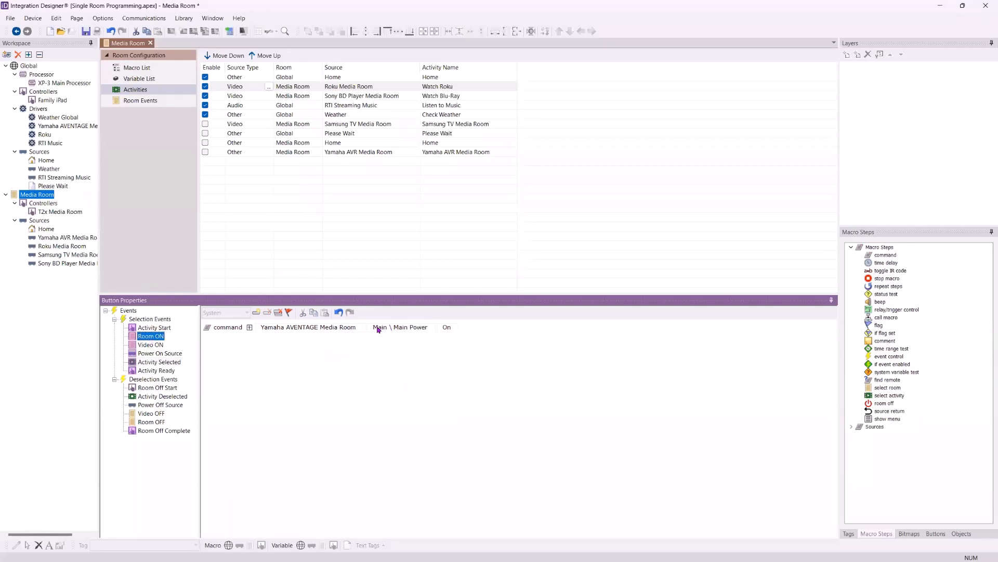
pyautogui.click(148, 345)
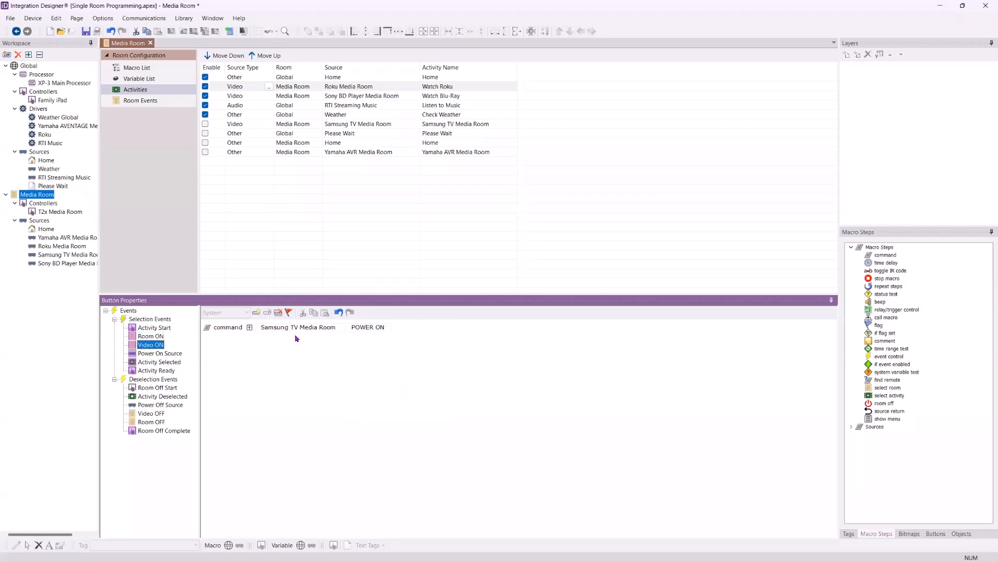
pyautogui.click(155, 354)
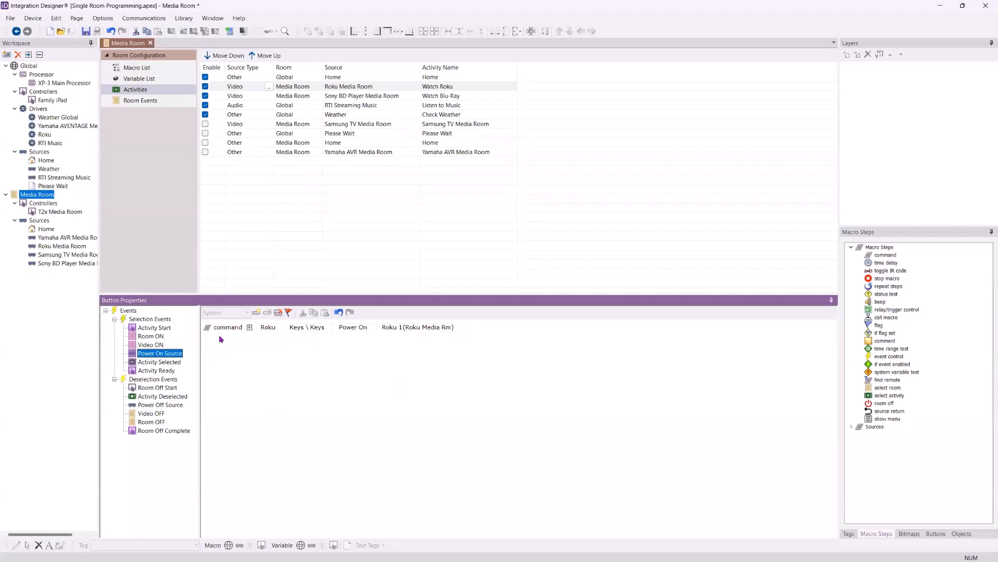
# Set the time delay in the Activity Selected macro to 4.0 and move it ahead of both commands
pyautogui.click(168, 362)
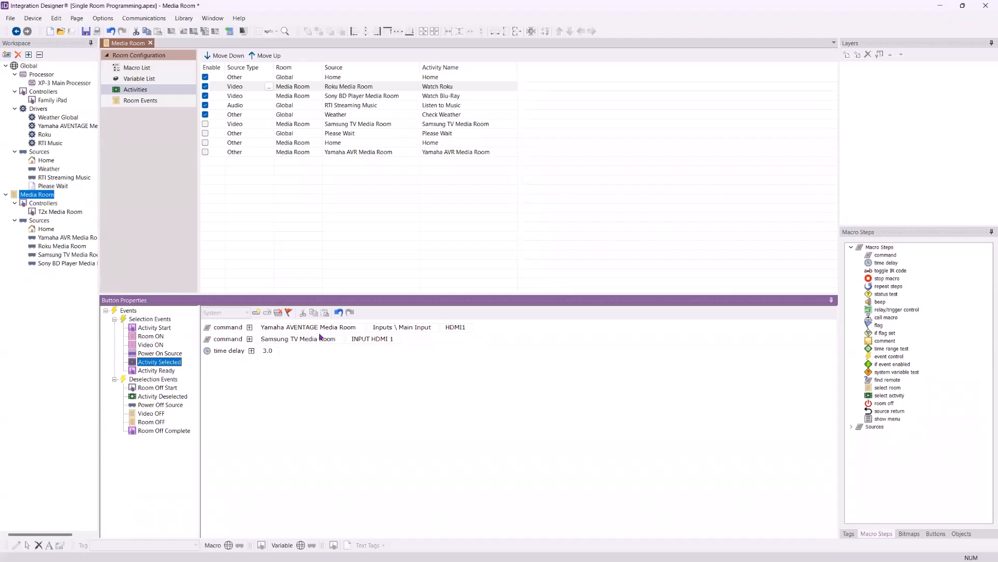
pyautogui.click(269, 352)
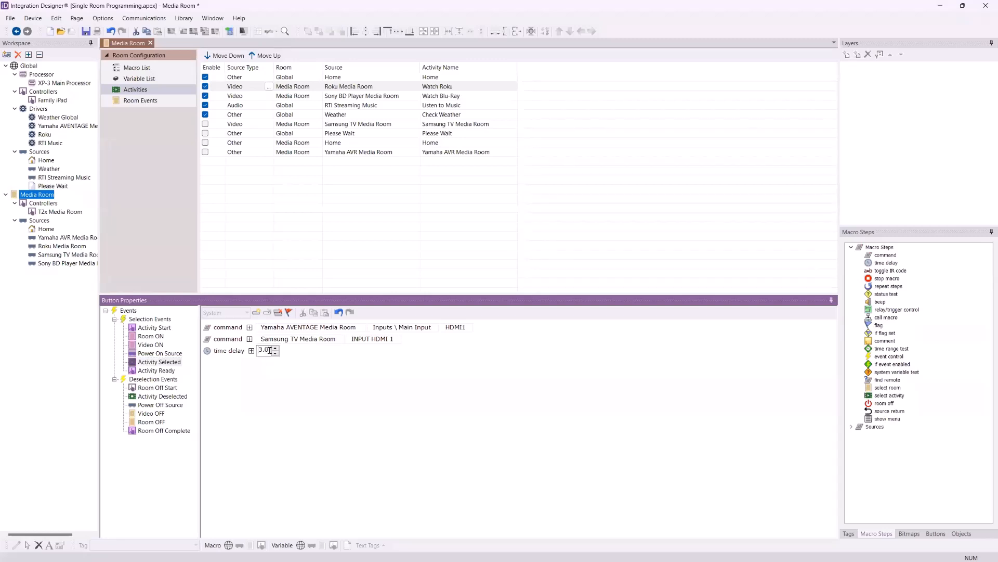
pyautogui.doubleClick(270, 351)
pyautogui.write('4')
pyautogui.click(250, 381)
pyautogui.click(224, 354)
pyautogui.moveTo(224, 350); pyautogui.dragTo(227, 318)
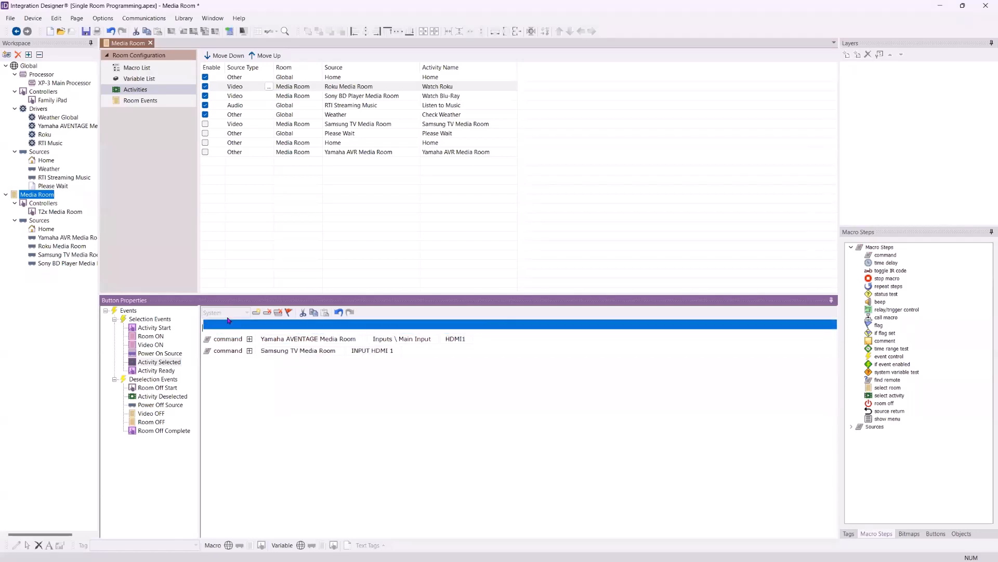
pyautogui.hotkey('ctrl', 'z')
pyautogui.moveTo(224, 352); pyautogui.dragTo(227, 319)
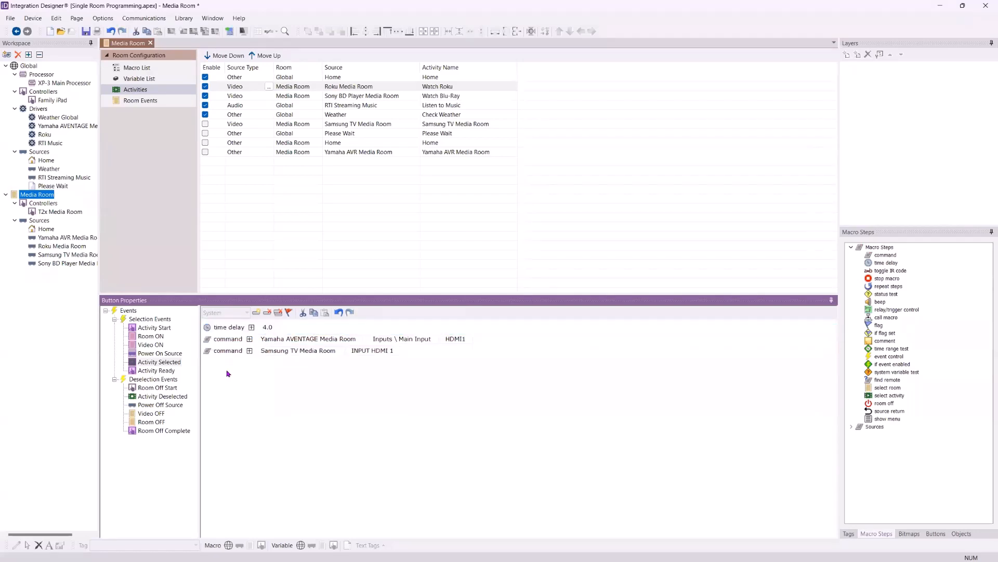
# Review the Watch Roku selection macros in running order, from Room ON through Activity Ready
pyautogui.click(156, 337)
pyautogui.click(156, 345)
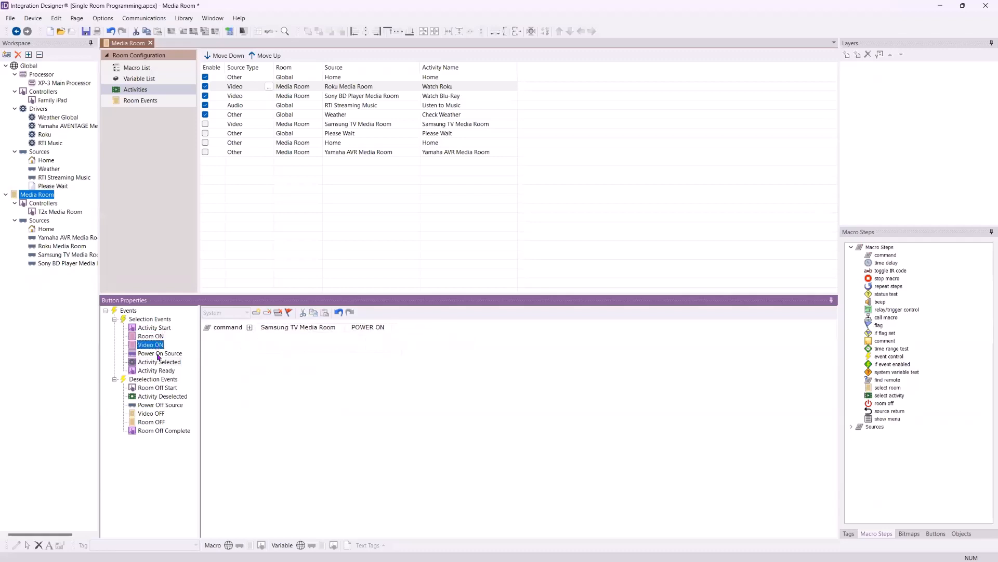
pyautogui.click(159, 354)
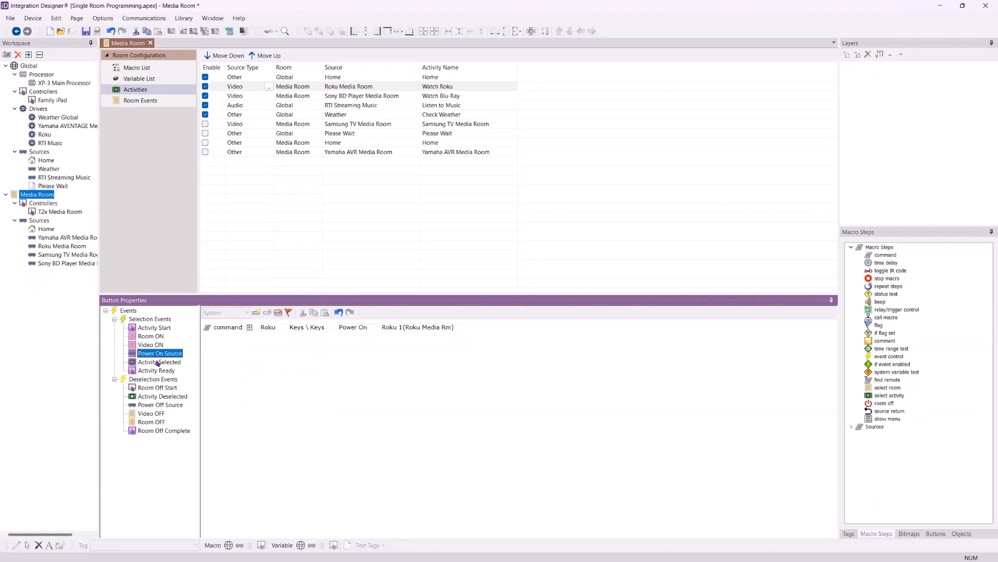
pyautogui.click(159, 362)
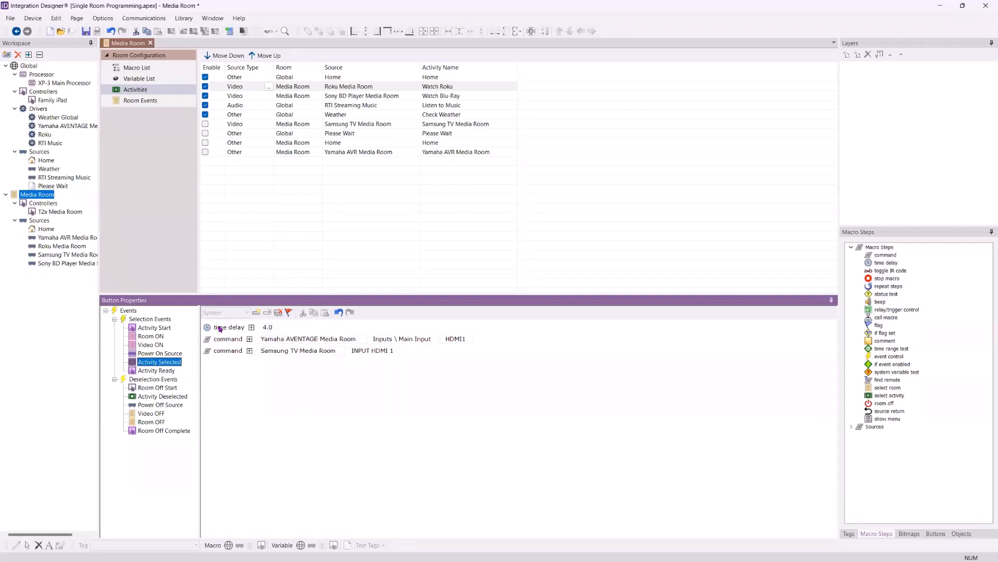
pyautogui.click(161, 371)
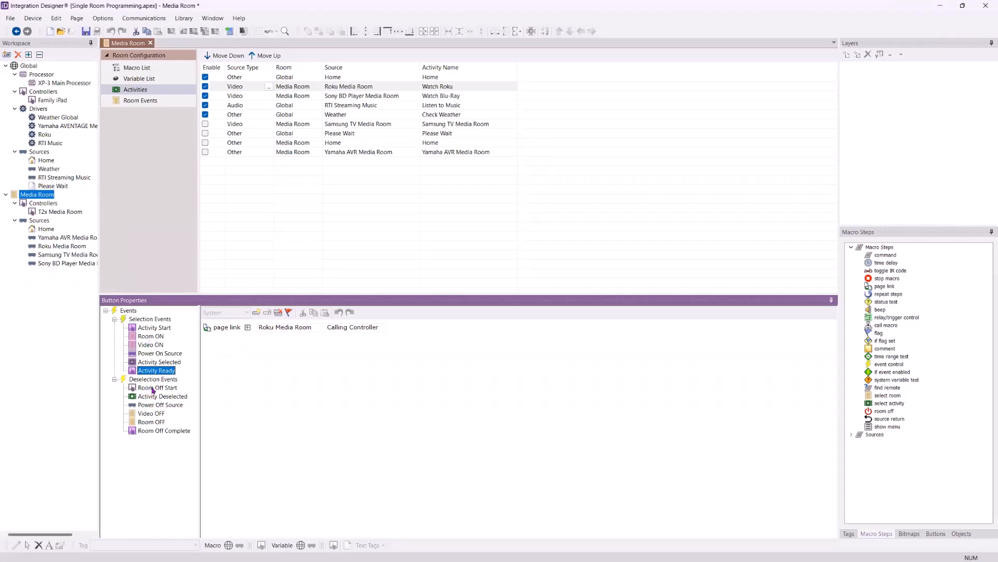
# Add a page link to the Room Off Start macro that leads to Global > Please Wait
pyautogui.click(154, 389)
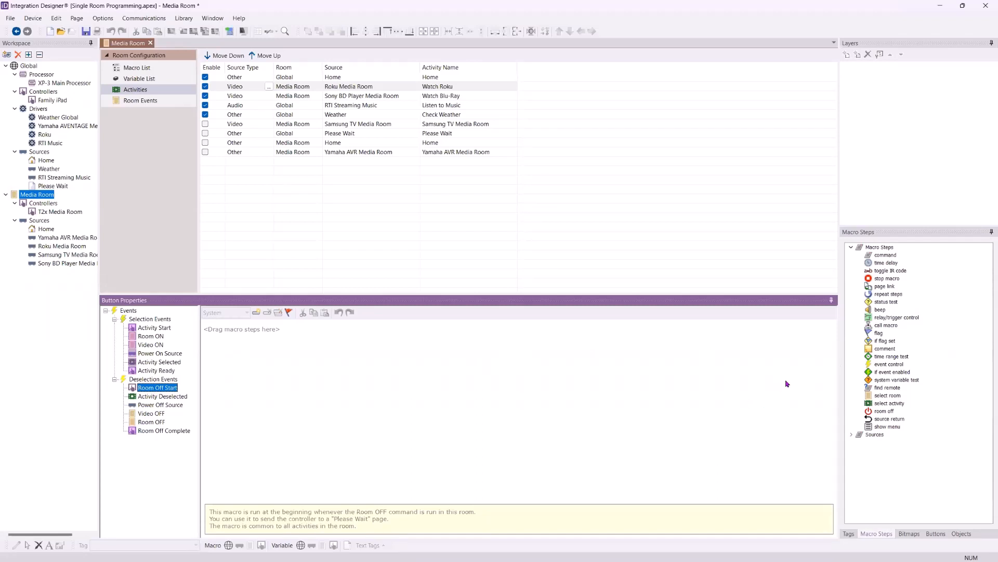
pyautogui.moveTo(886, 287); pyautogui.dragTo(464, 372)
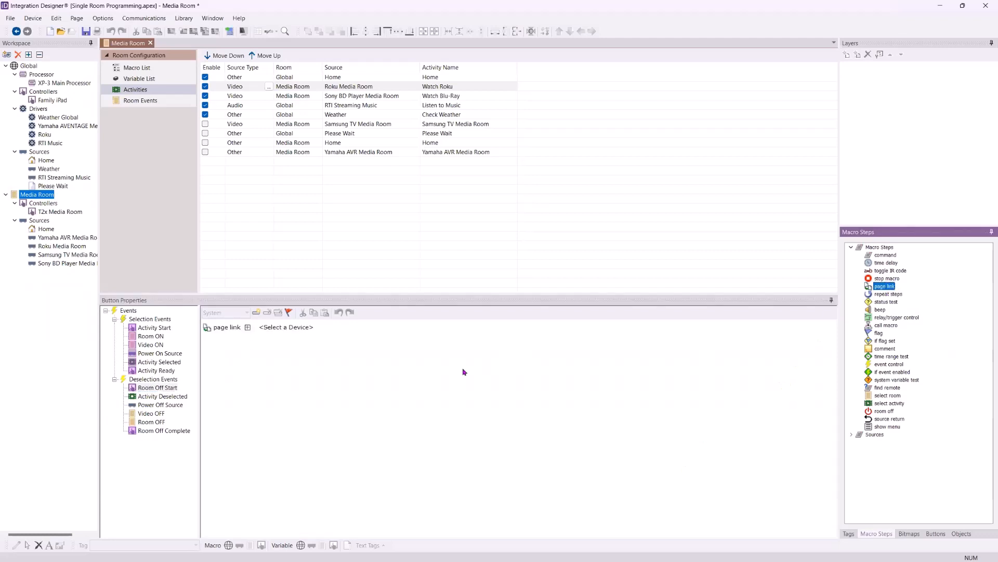
pyautogui.click(304, 335)
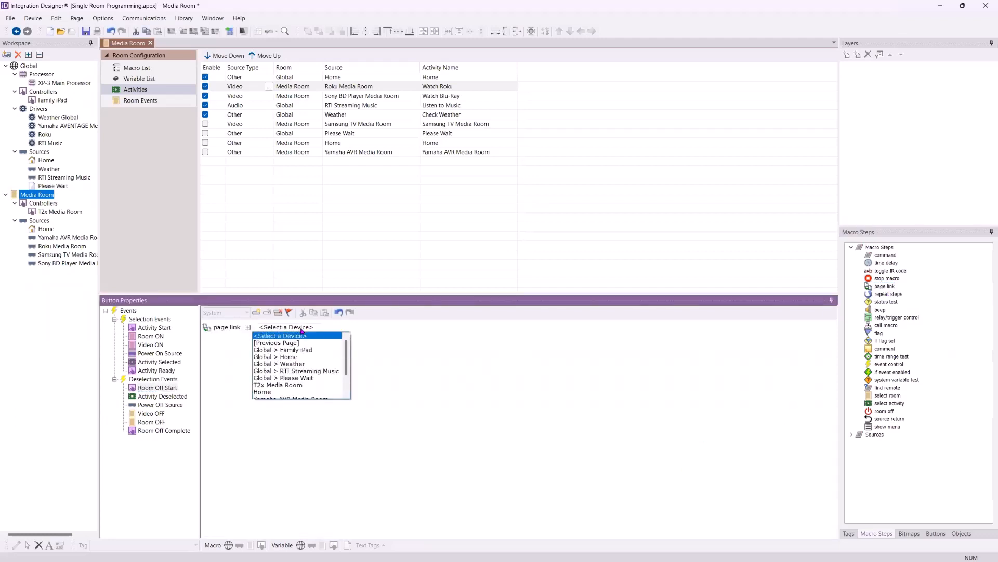
pyautogui.click(308, 378)
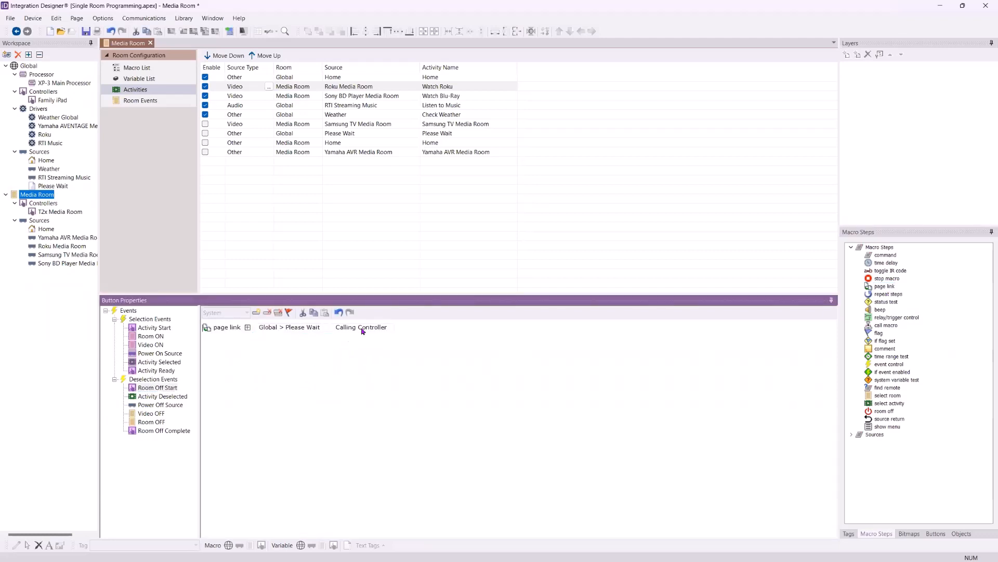
# Add a command to the Watch Roku activity's Power Off Source macro that sends Roku the Keys \ Keys function with Power Off
pyautogui.click(176, 397)
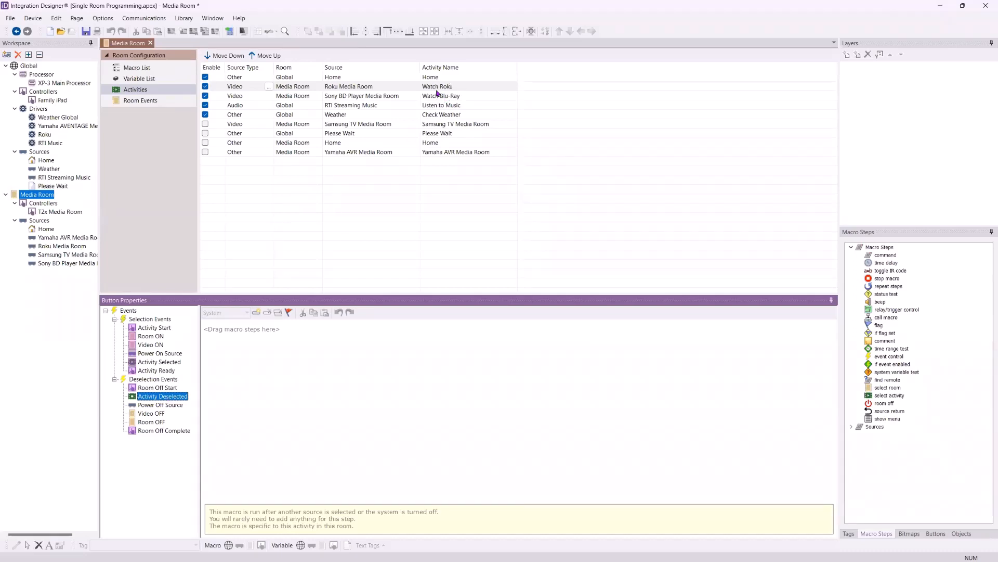
pyautogui.click(165, 406)
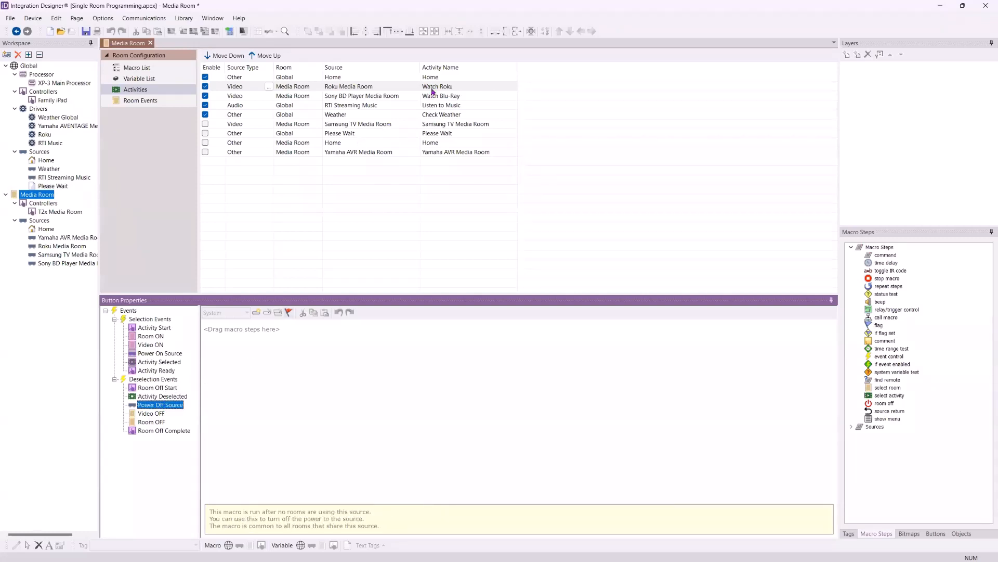
pyautogui.moveTo(885, 254); pyautogui.dragTo(286, 333)
pyautogui.click(297, 328)
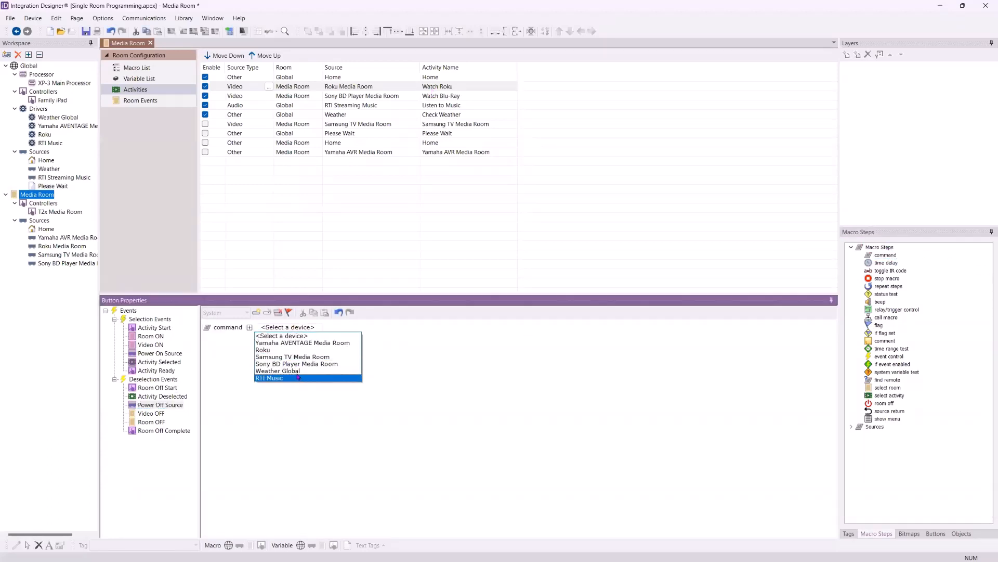
pyautogui.click(299, 348)
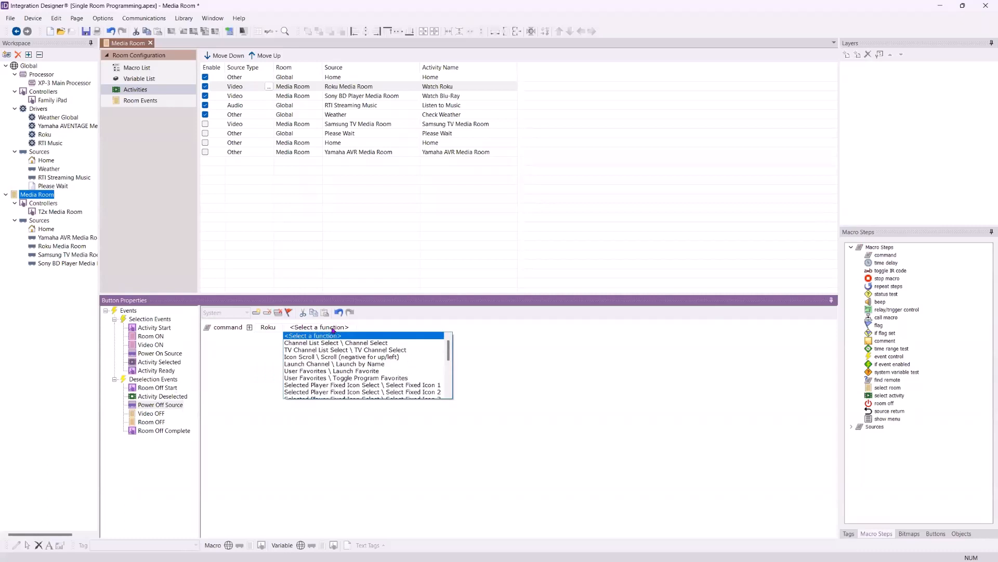
pyautogui.scroll(-5, 334, 349)
pyautogui.scroll(-1, 333, 348)
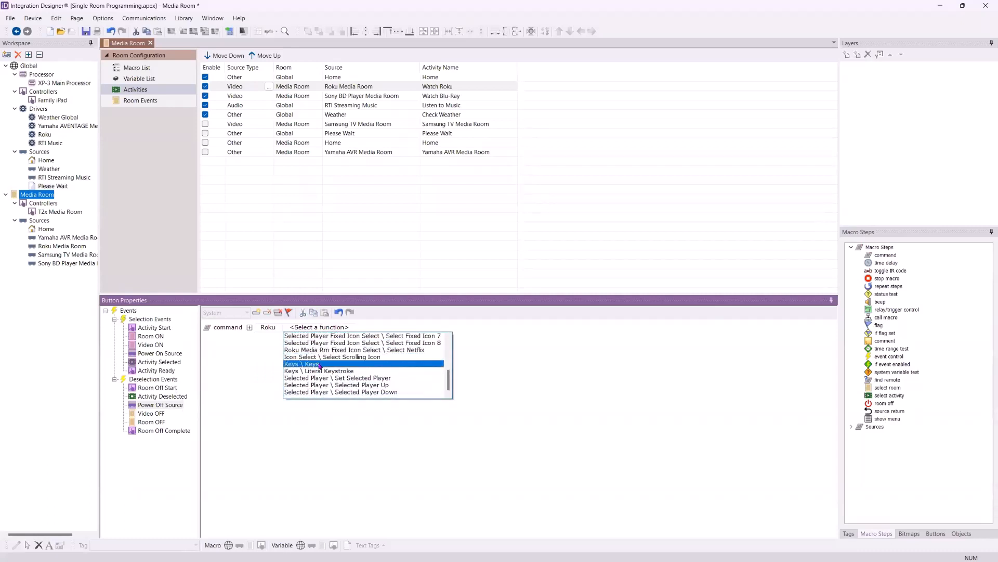
pyautogui.click(320, 365)
pyautogui.click(347, 327)
pyautogui.scroll(-3, 370, 364)
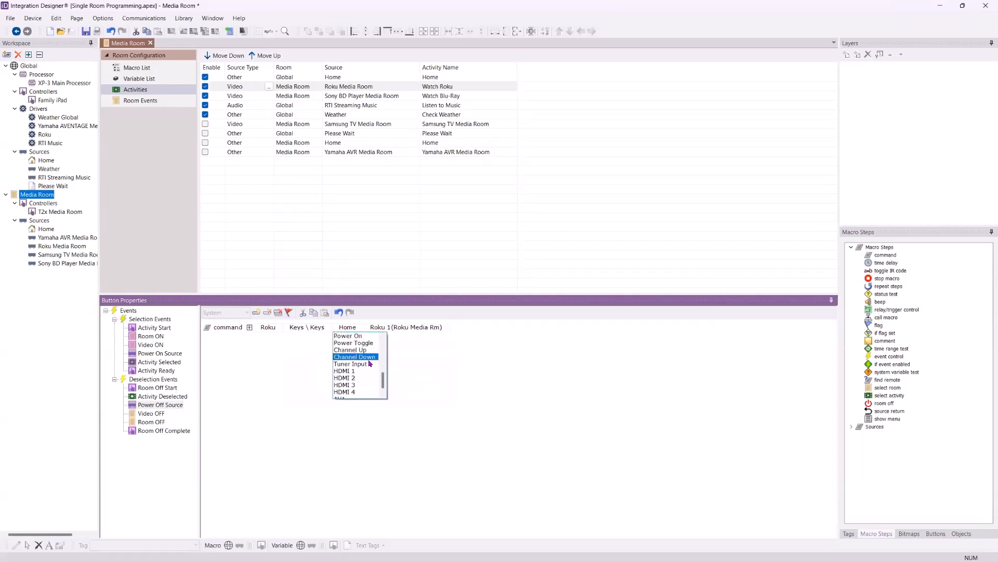
pyautogui.scroll(3, 370, 364)
pyautogui.click(372, 346)
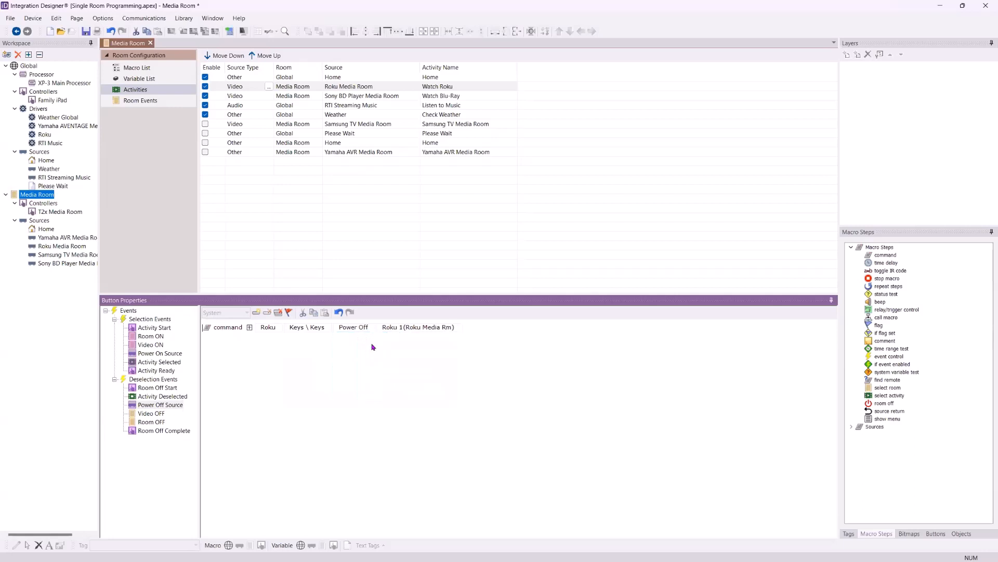
# Add a POWER OFF command for the Samsung TV Media Room to the Video OFF macro, using the Video ON macro as reference
pyautogui.click(149, 415)
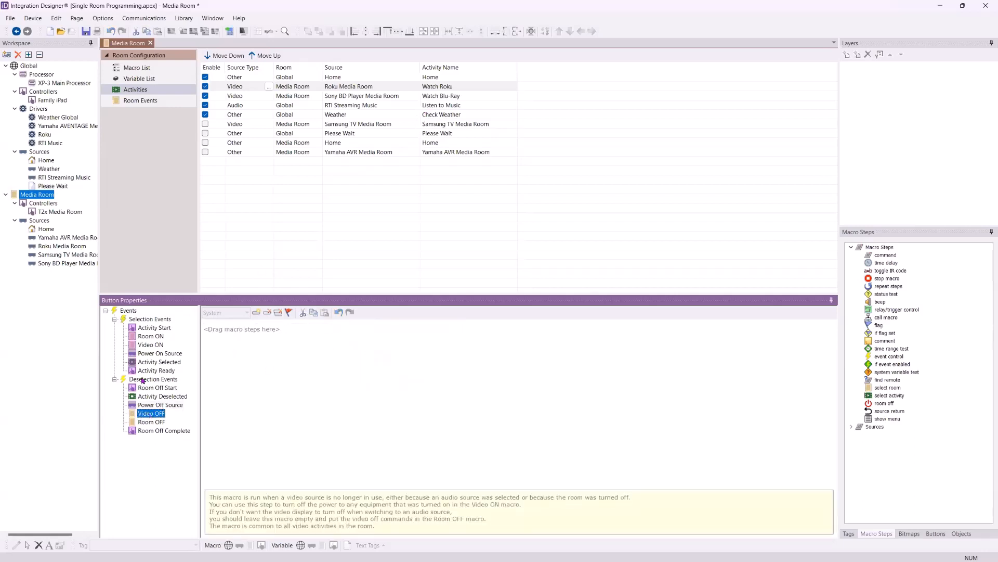
pyautogui.click(152, 346)
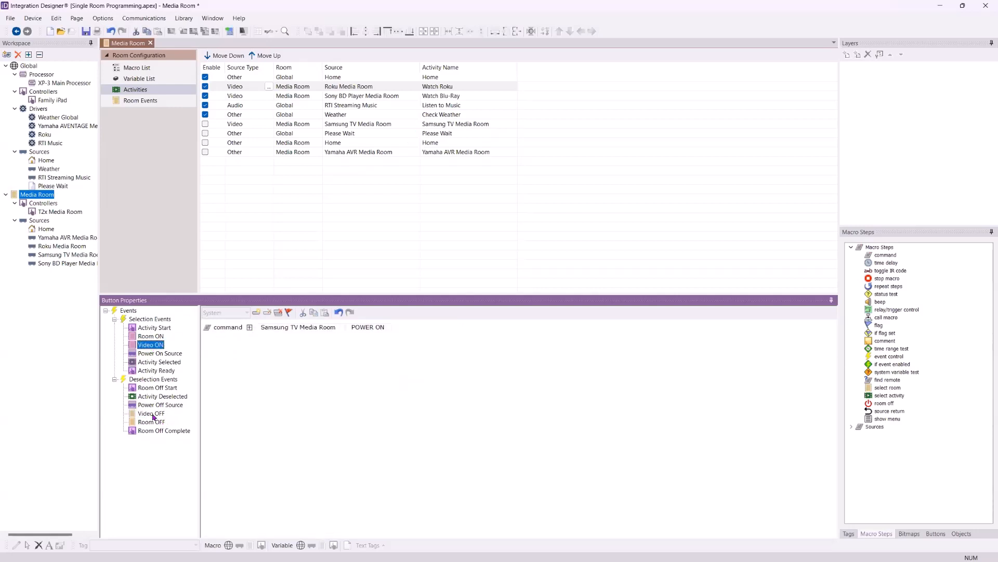
pyautogui.click(152, 414)
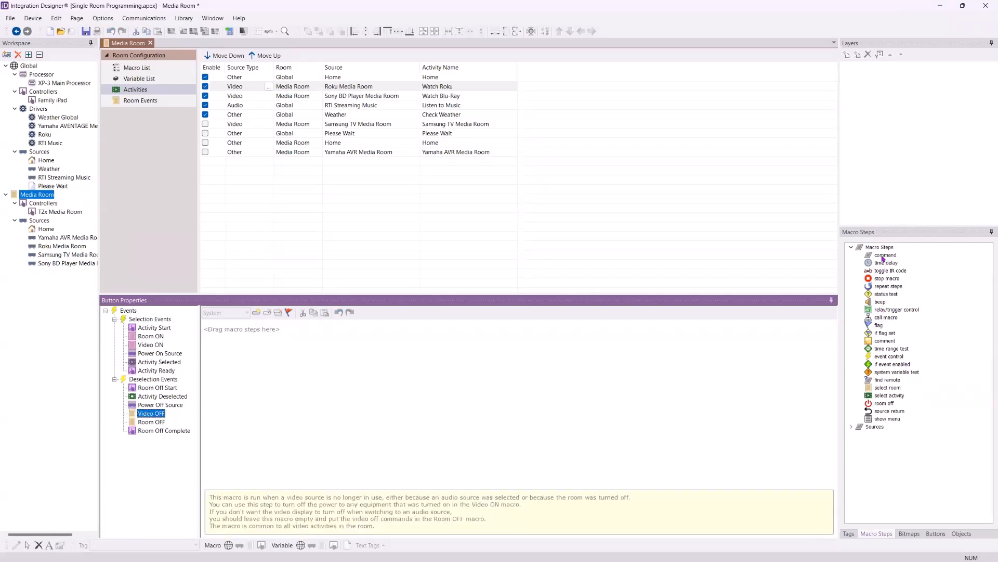
pyautogui.moveTo(884, 256); pyautogui.dragTo(401, 363)
pyautogui.click(294, 327)
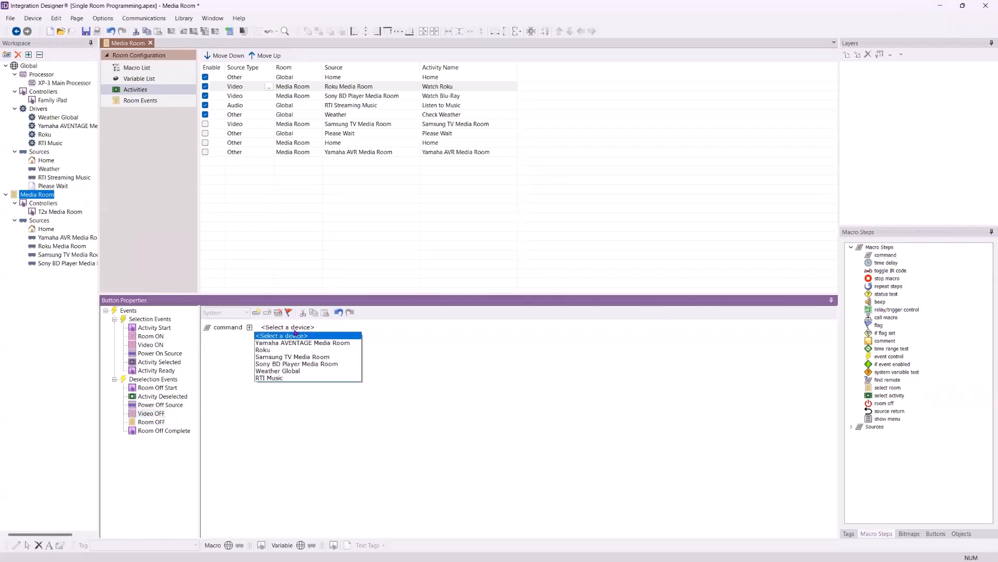
pyautogui.click(304, 357)
pyautogui.click(387, 328)
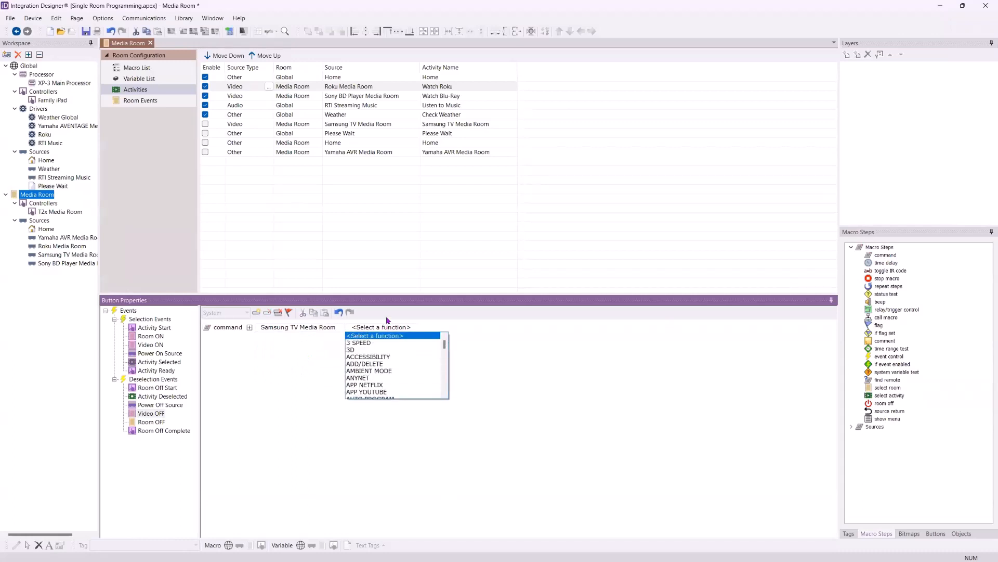
pyautogui.scroll(-15, 390, 362)
pyautogui.scroll(-5, 395, 372)
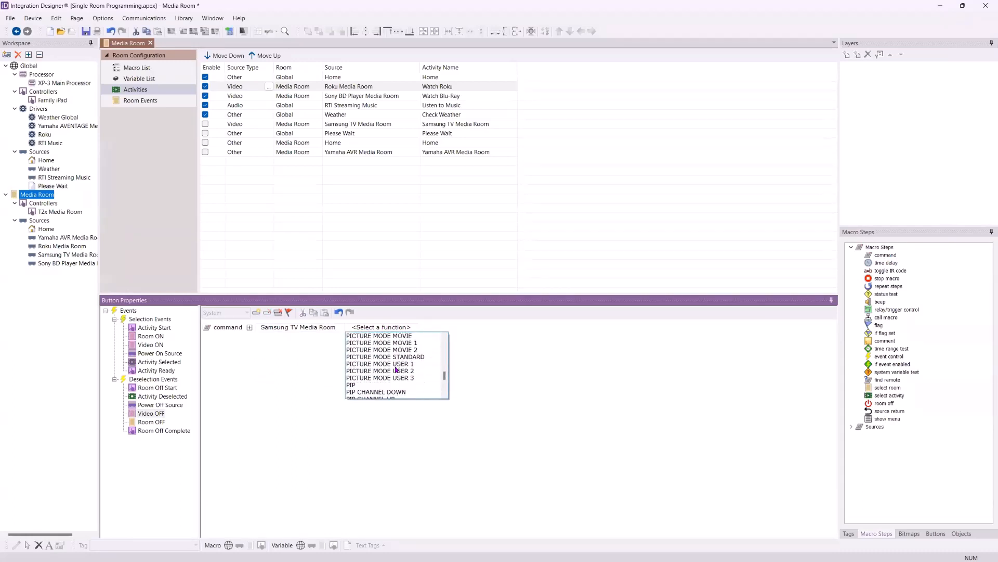
pyautogui.click(394, 378)
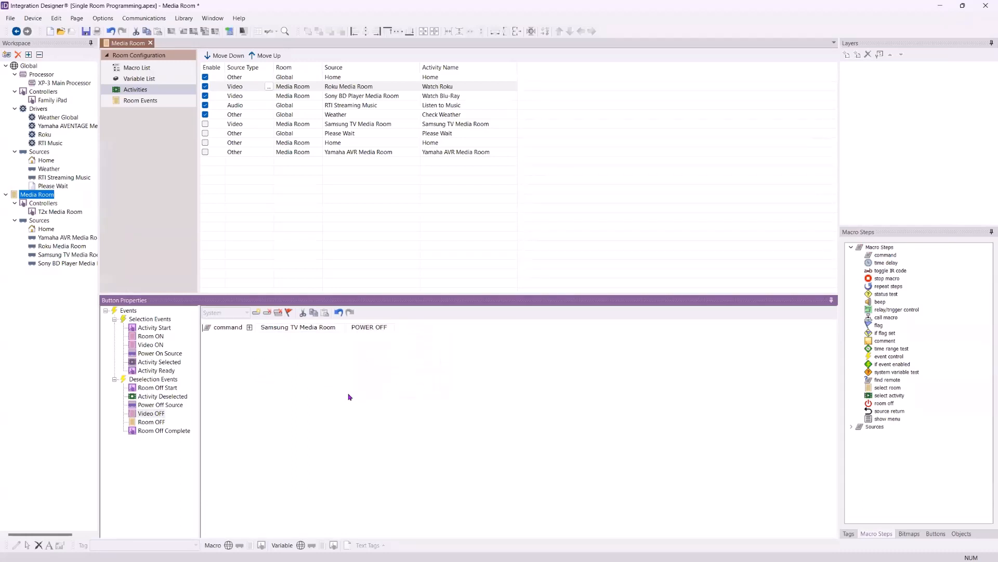
# Add a Yamaha AVENTAGE Media Room command to the Room OFF macro with Main \ Main Power set to Off, mirroring the Room ON macro
pyautogui.click(152, 422)
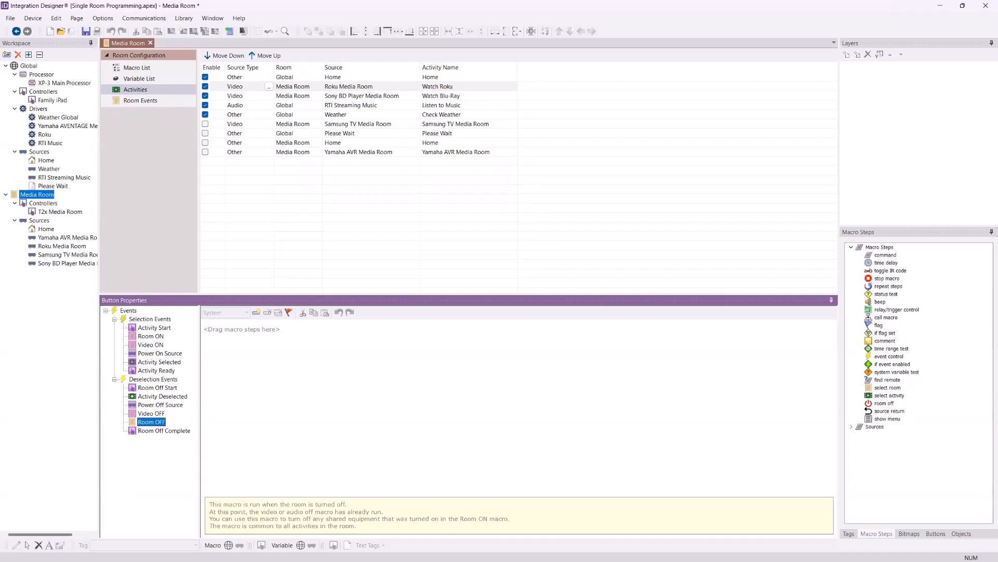
pyautogui.click(152, 339)
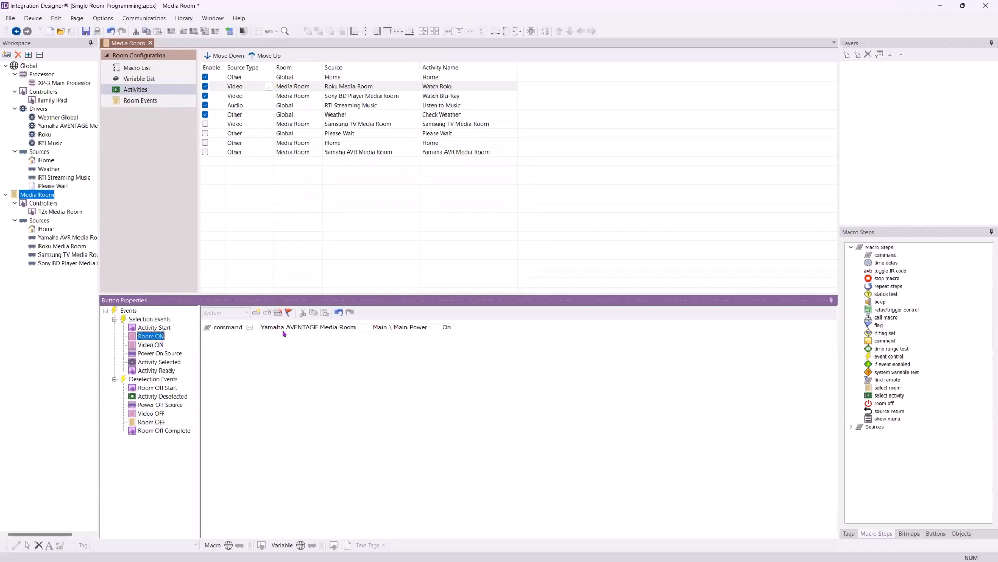
pyautogui.click(149, 423)
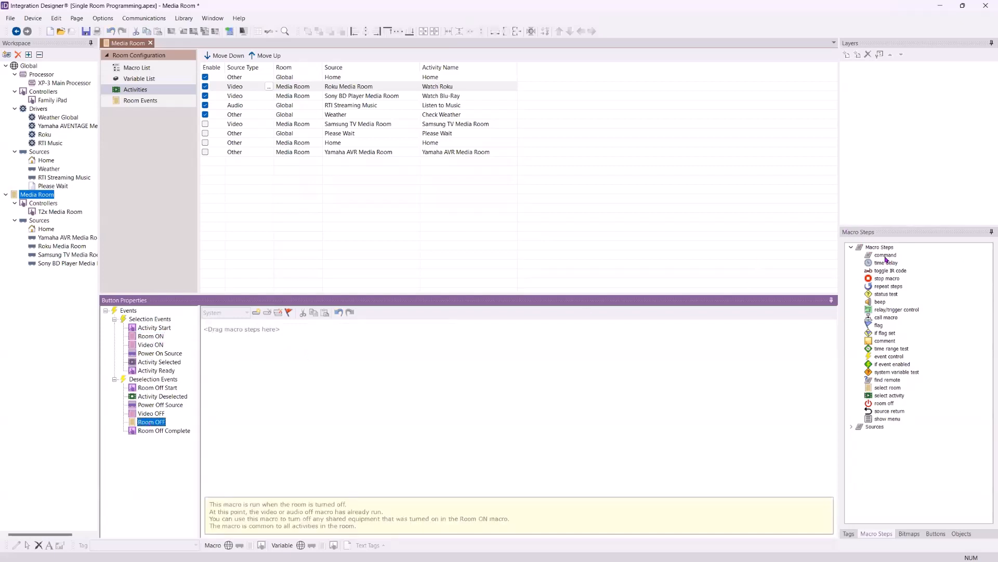
pyautogui.moveTo(885, 255); pyautogui.dragTo(605, 344)
pyautogui.click(301, 327)
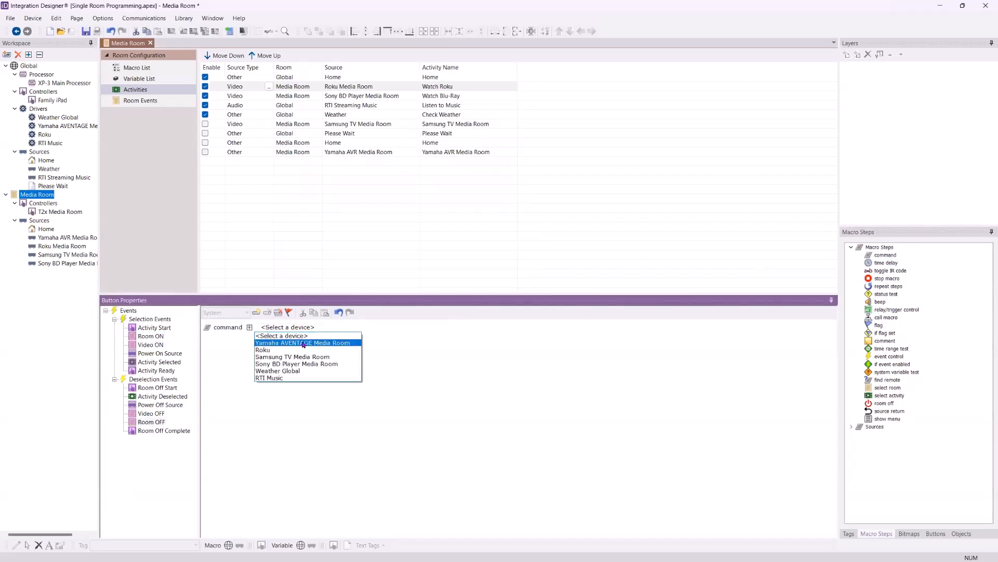
pyautogui.click(303, 343)
pyautogui.click(411, 327)
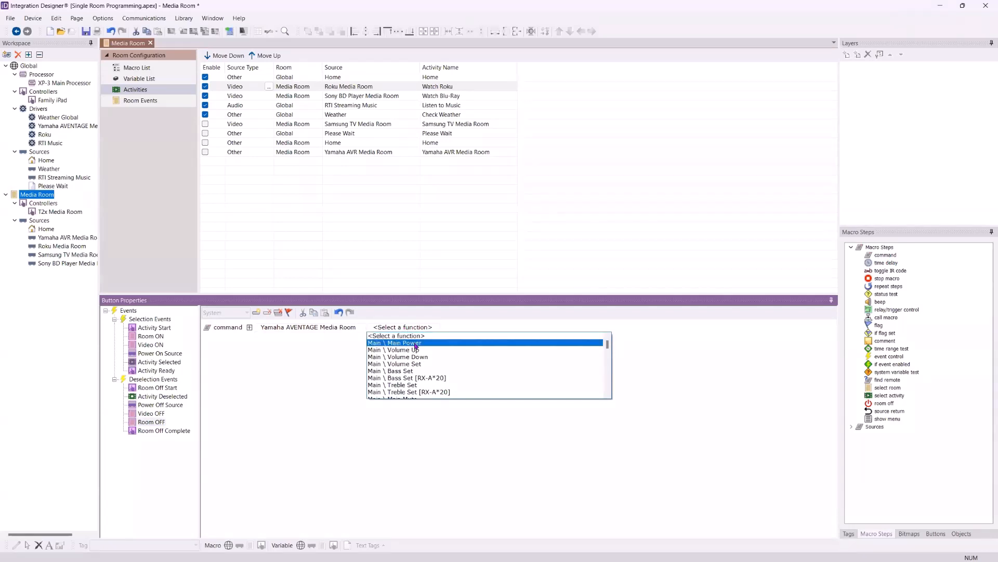
pyautogui.click(416, 343)
pyautogui.click(447, 327)
pyautogui.click(446, 349)
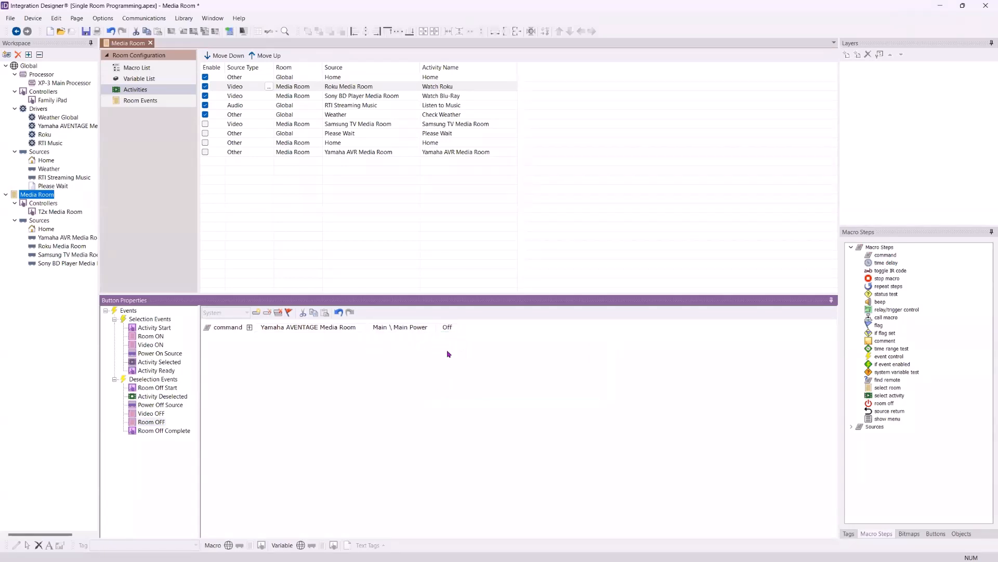
# Check the Room Off Complete macro and the Watch Blu-Ray activity's Activity Start, Room ON and Video ON macros
pyautogui.click(175, 432)
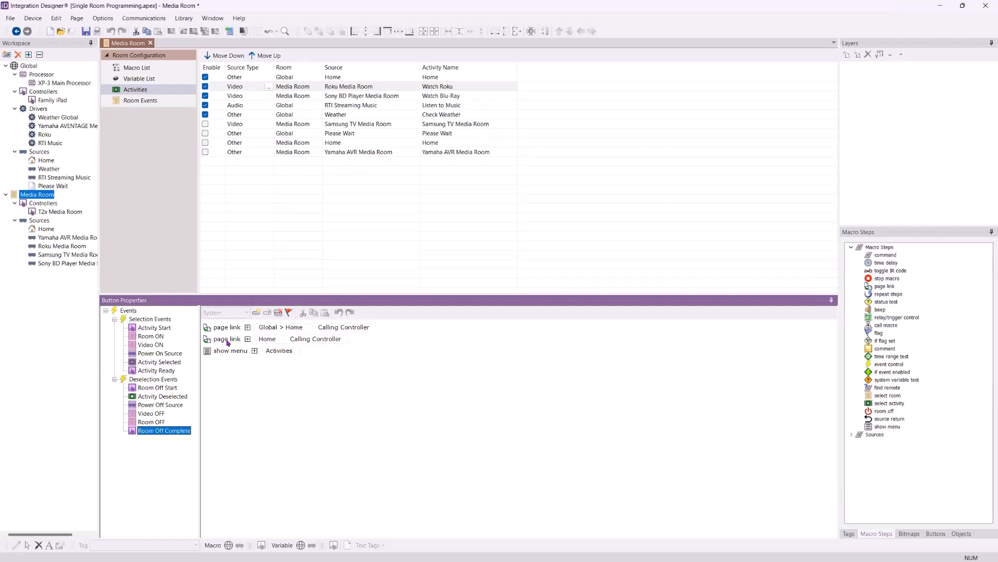
pyautogui.click(444, 97)
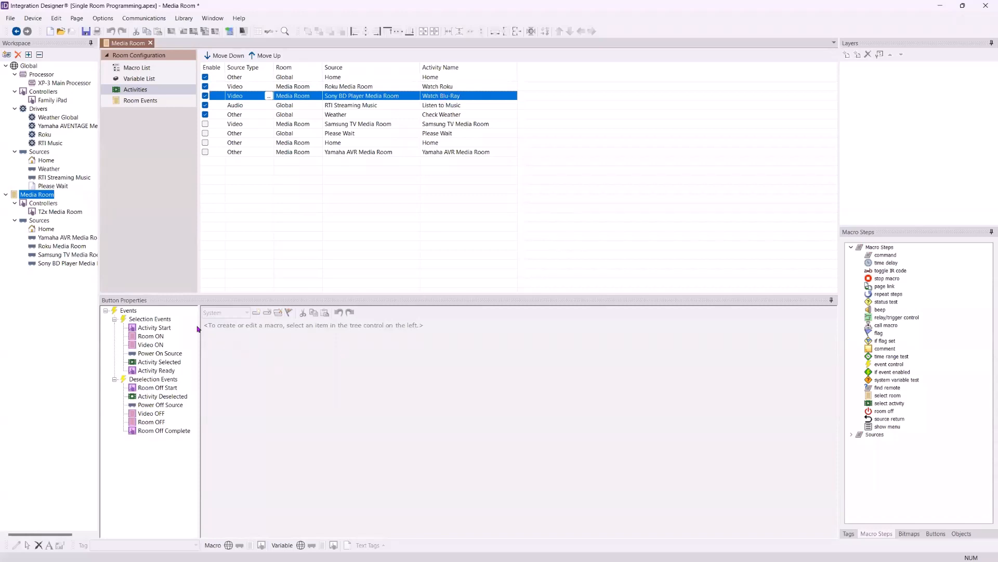
pyautogui.click(147, 329)
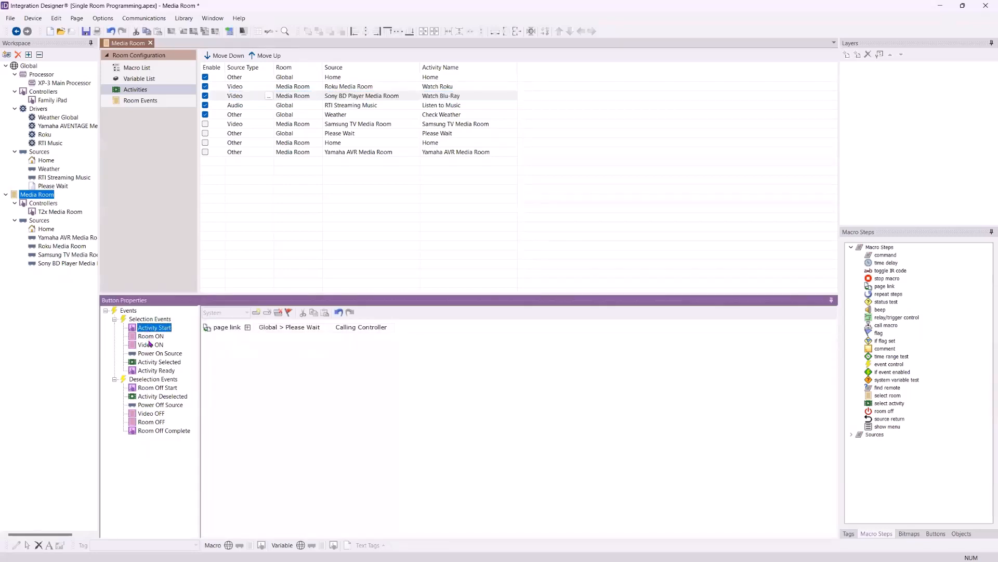
pyautogui.click(150, 344)
pyautogui.click(150, 337)
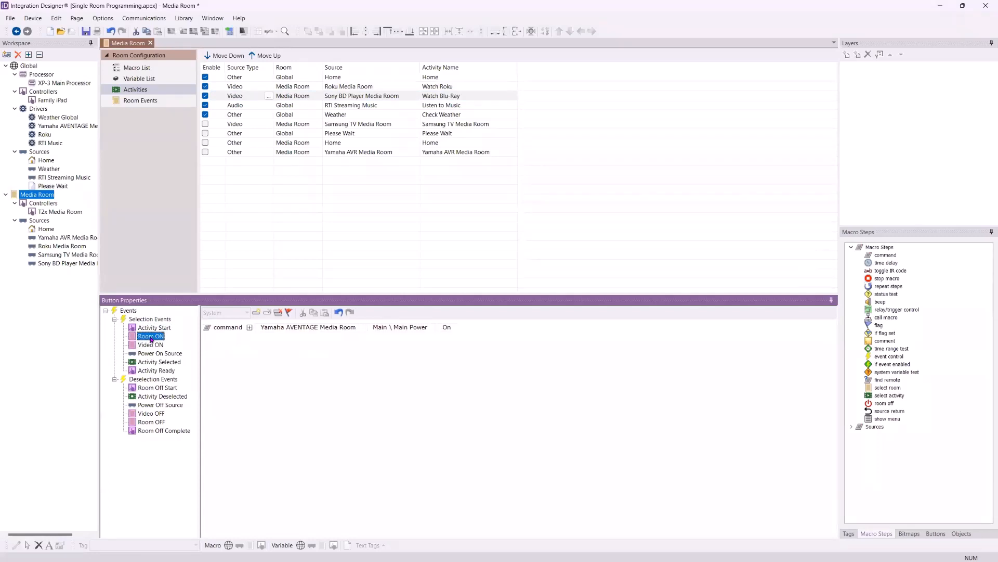
pyautogui.click(154, 346)
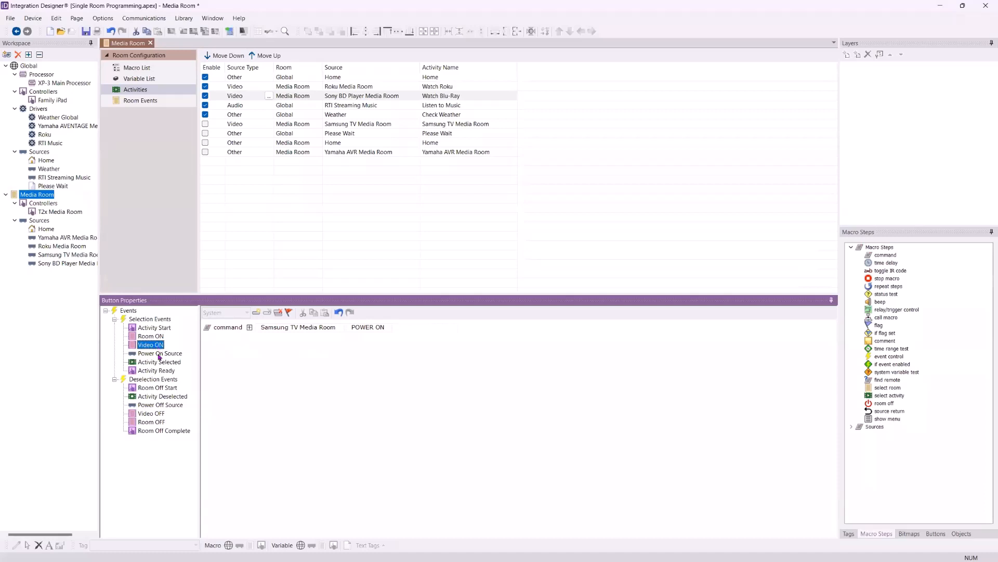
# Add a POWER ON command for the Sony BD Player Media Room to the Watch Blu-Ray activity's Power On Source macro
pyautogui.click(158, 354)
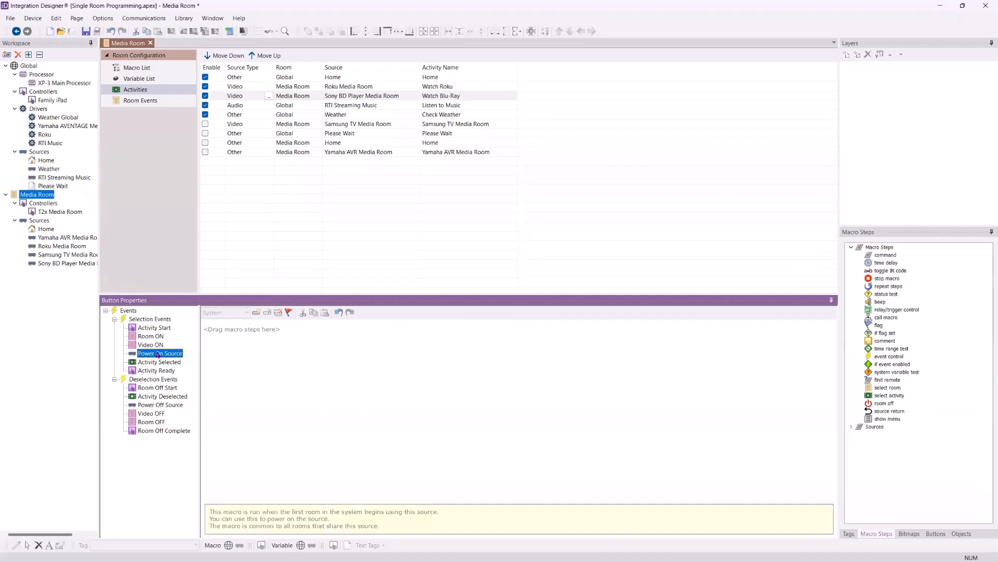
pyautogui.moveTo(880, 257); pyautogui.dragTo(290, 330)
pyautogui.click(289, 327)
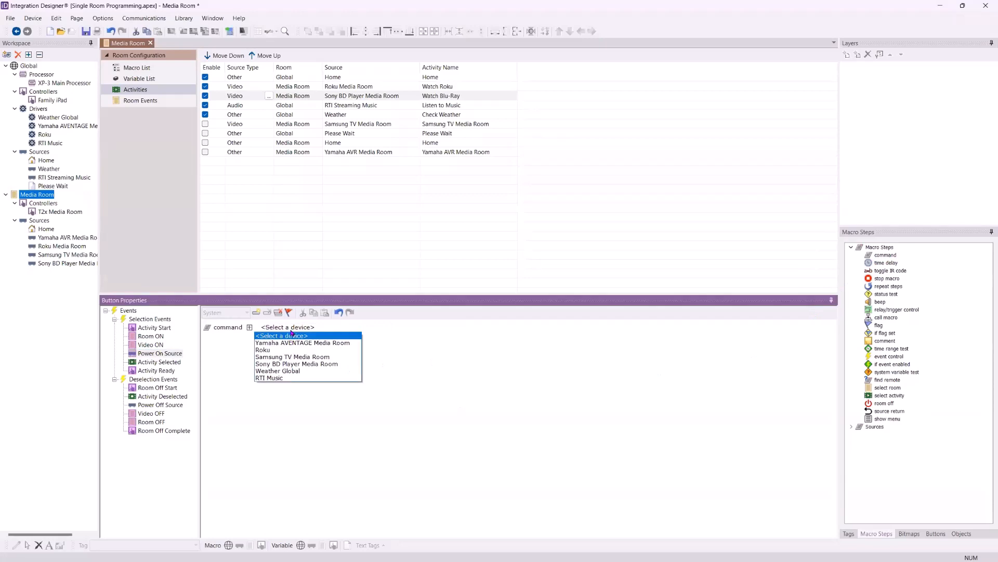
pyautogui.click(297, 364)
pyautogui.click(392, 328)
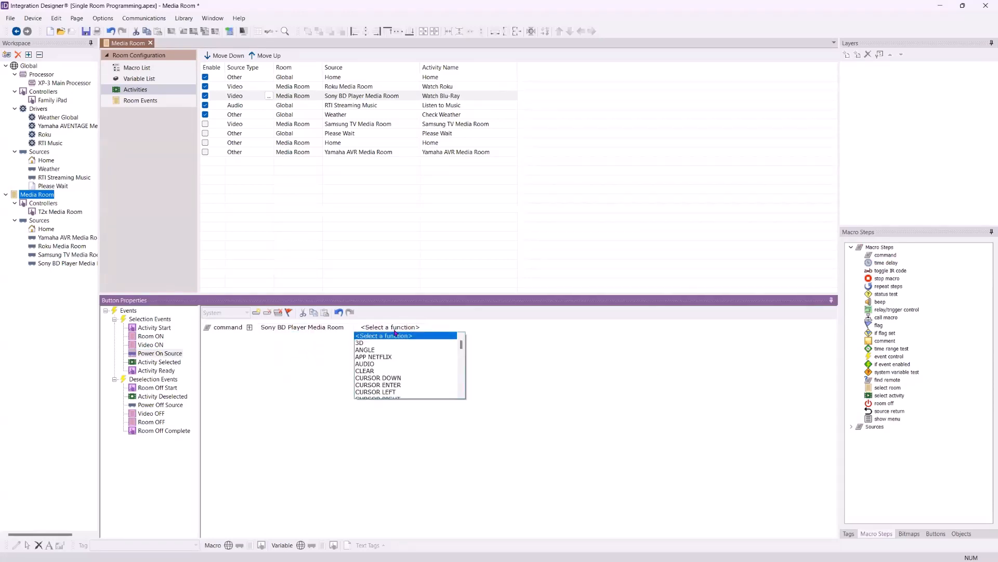
pyautogui.scroll(-8, 426, 364)
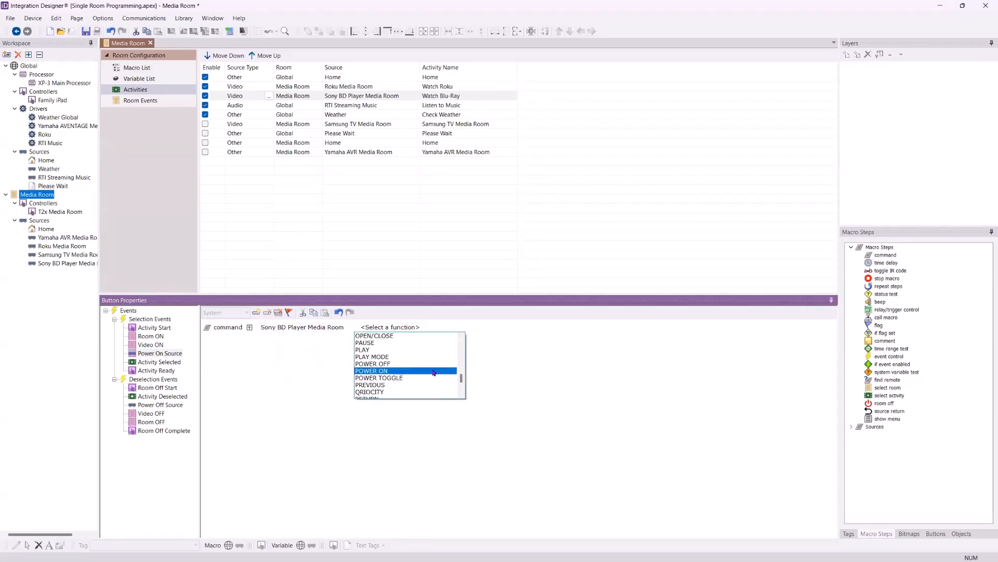
pyautogui.click(439, 370)
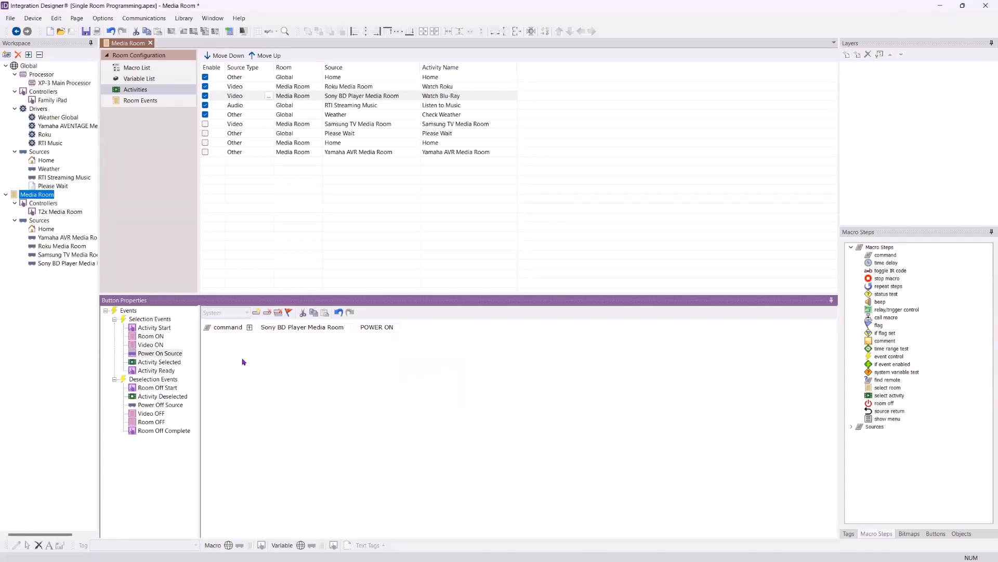
# Copy the entire Activity Selected macro of the Watch Roku activity to the clipboard
pyautogui.click(157, 363)
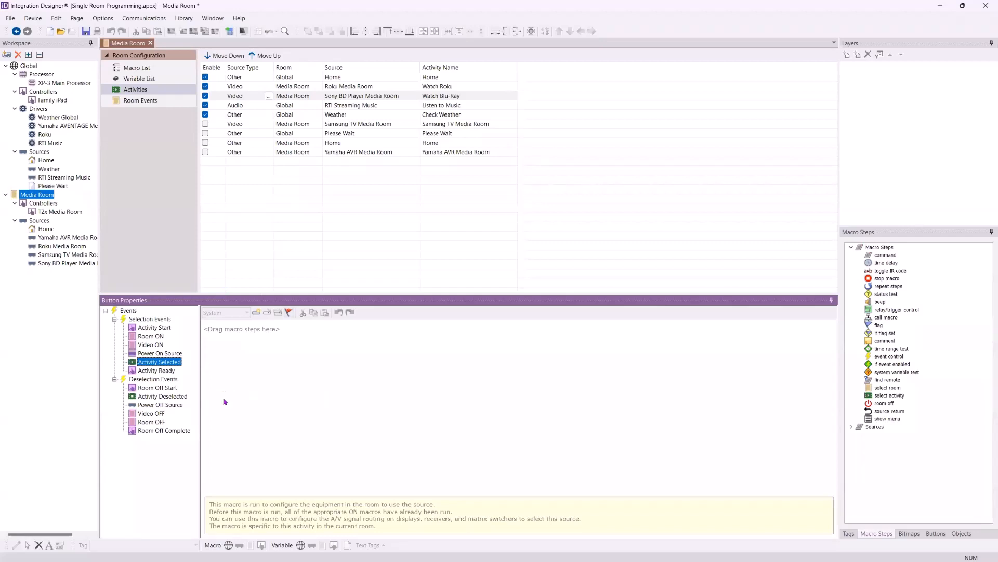
pyautogui.click(436, 88)
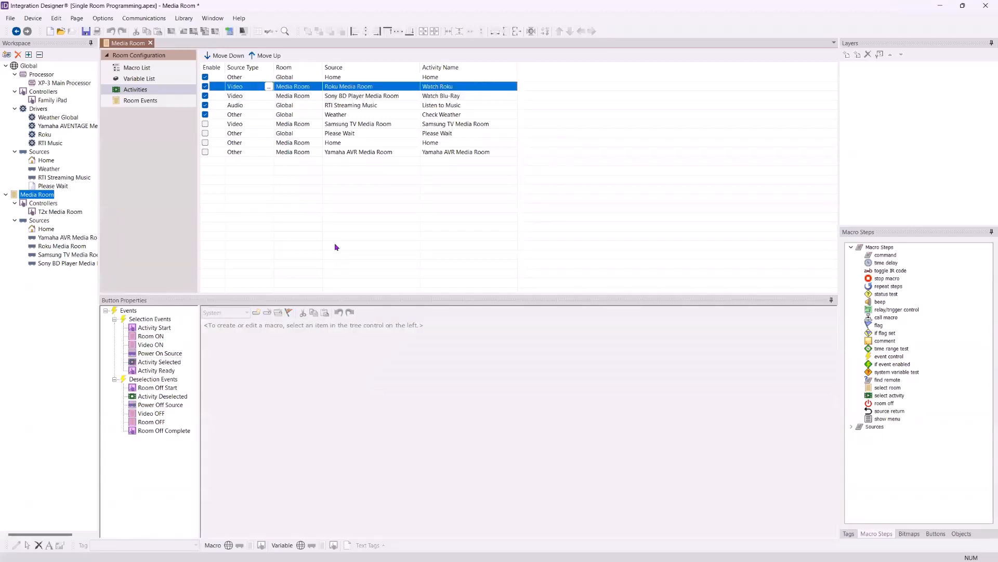
pyautogui.click(159, 362)
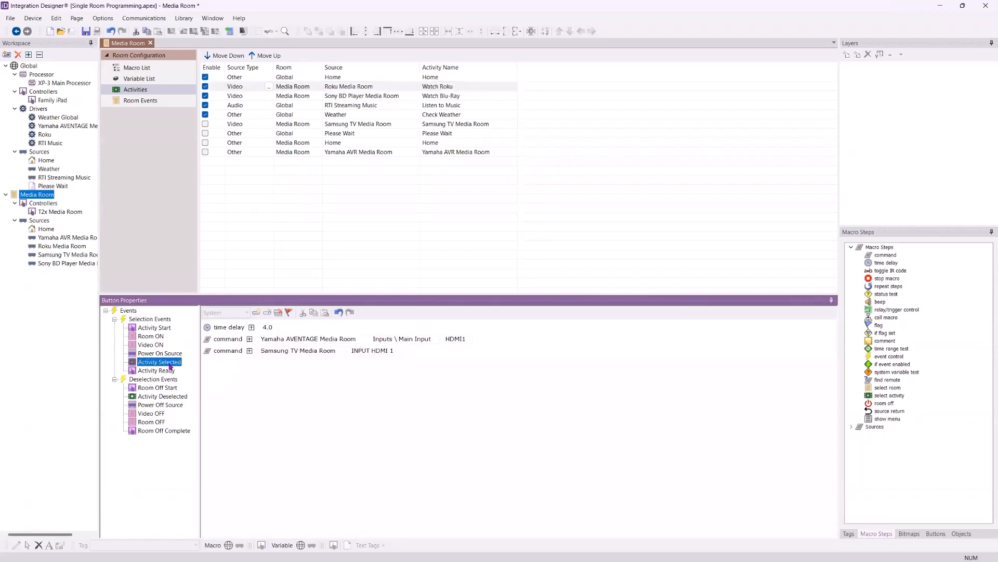
pyautogui.click(229, 404)
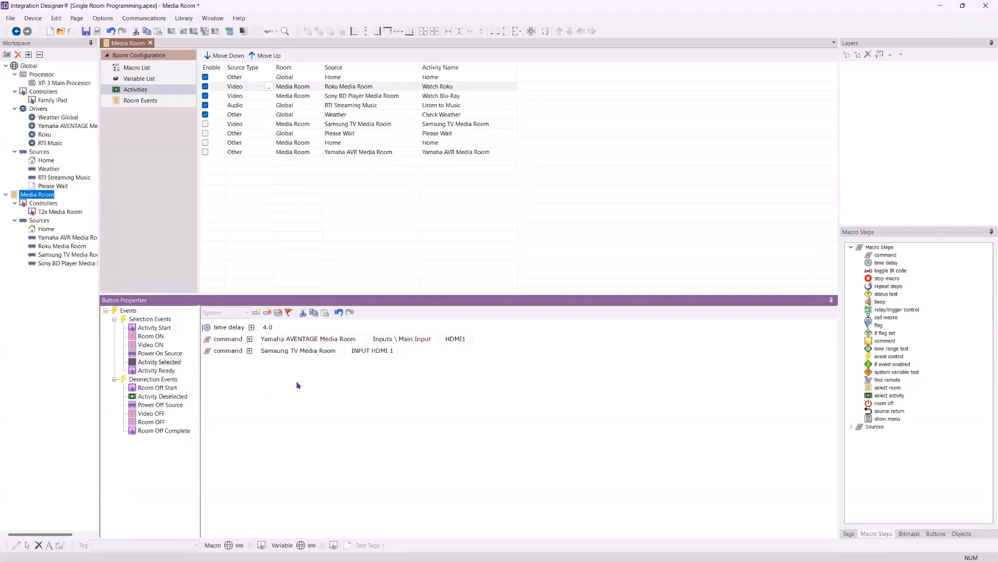
pyautogui.click(313, 315)
# Paste the copied macro into the Watch Blu-Ray activity's Activity Selected event and set the Yamaha AVENTAGE Main Input to HDMI2
pyautogui.click(451, 98)
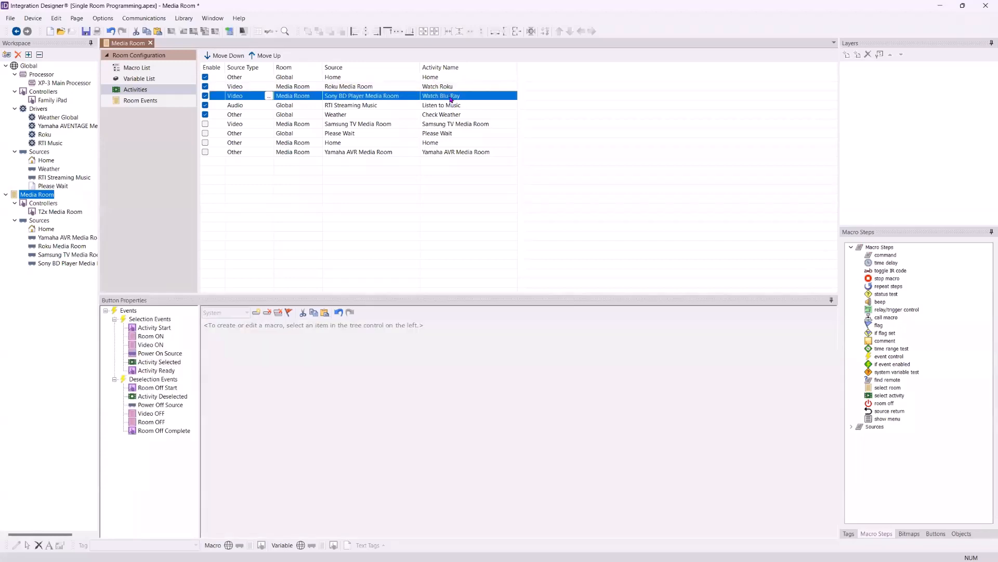
pyautogui.click(166, 362)
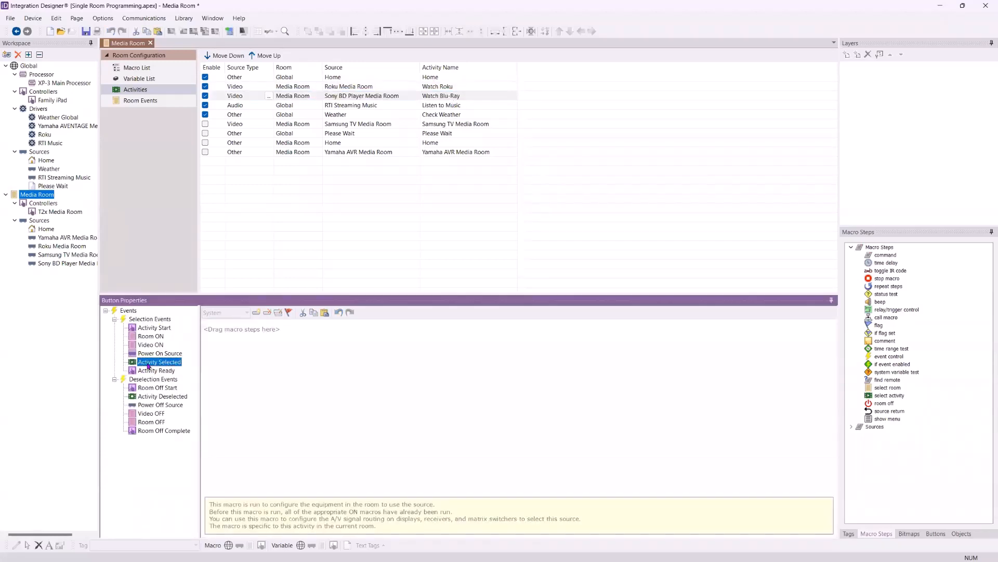
pyautogui.click(325, 314)
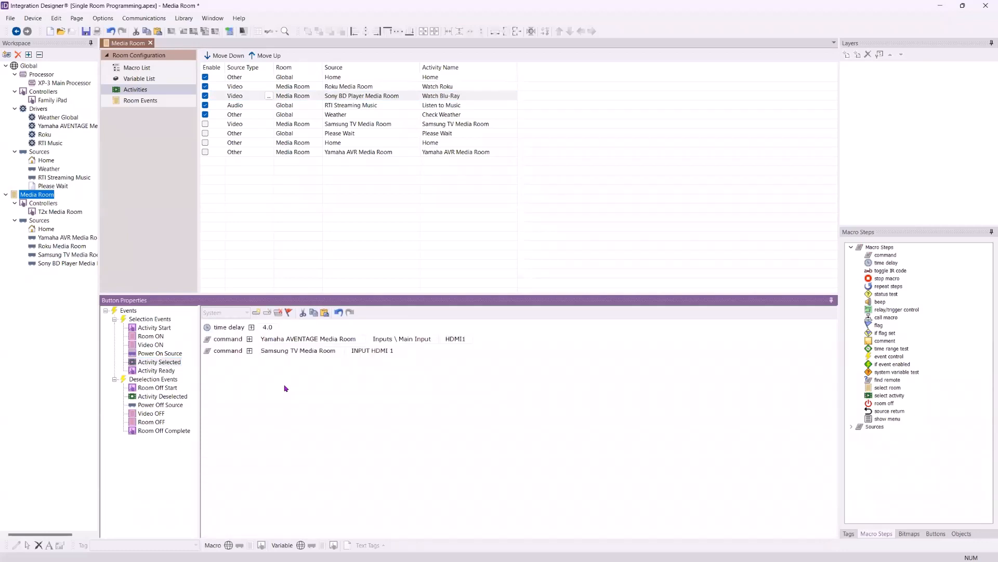
pyautogui.click(461, 340)
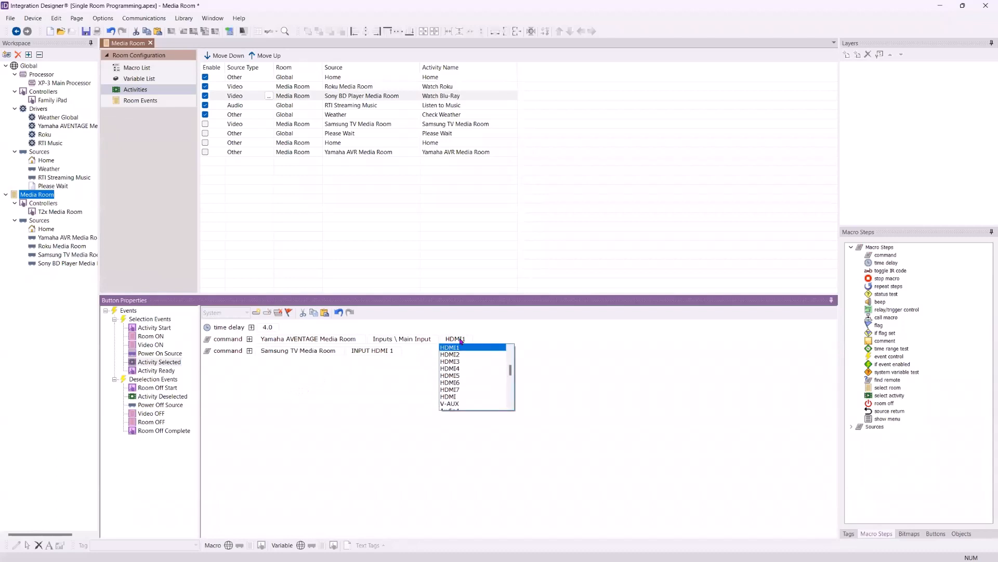
pyautogui.click(463, 355)
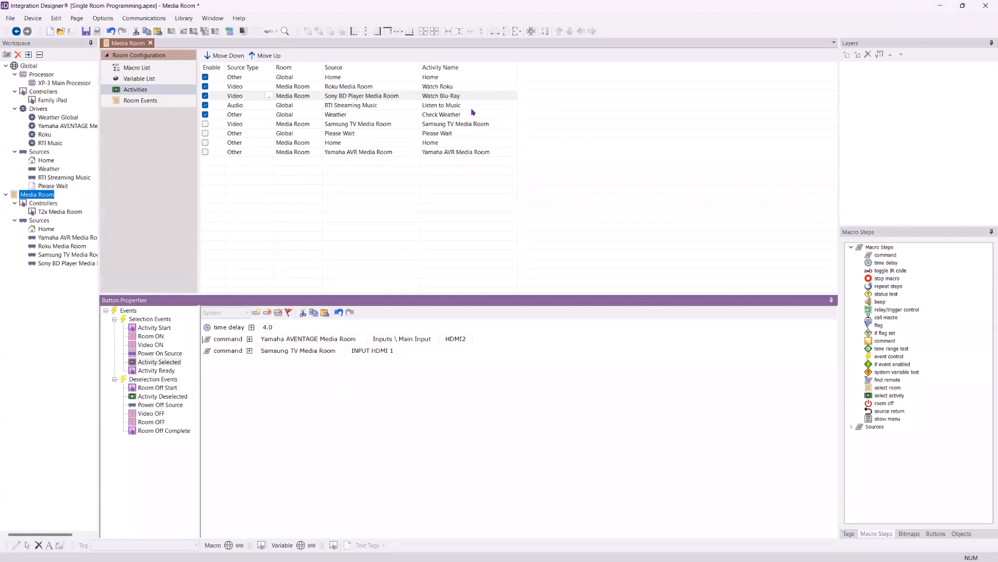
# Compare the Activity Selected macros of Watch Roku and Watch Blu-Ray, and check Watch Blu-Ray's Activity Ready through Power Off Source macros
pyautogui.click(451, 87)
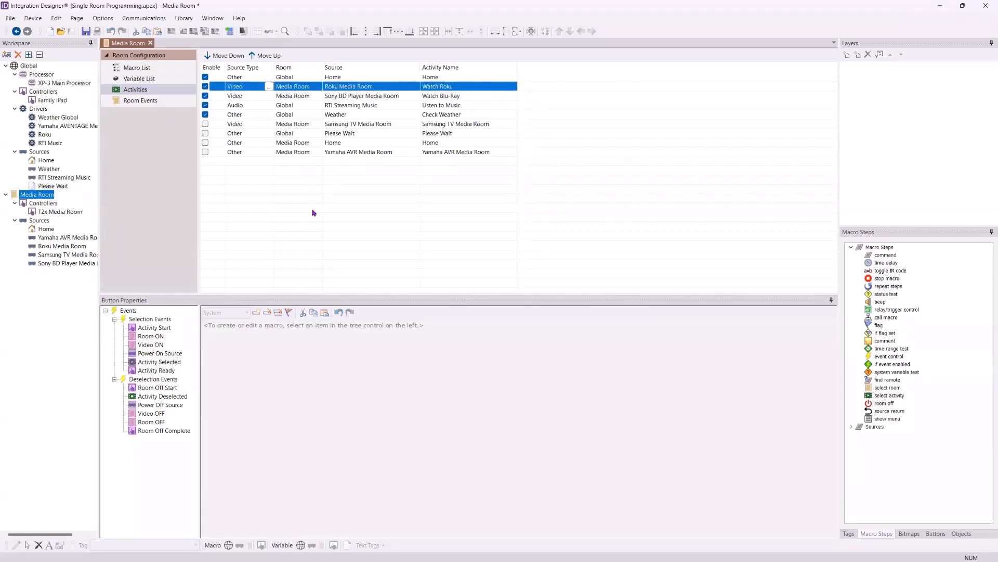
pyautogui.click(159, 362)
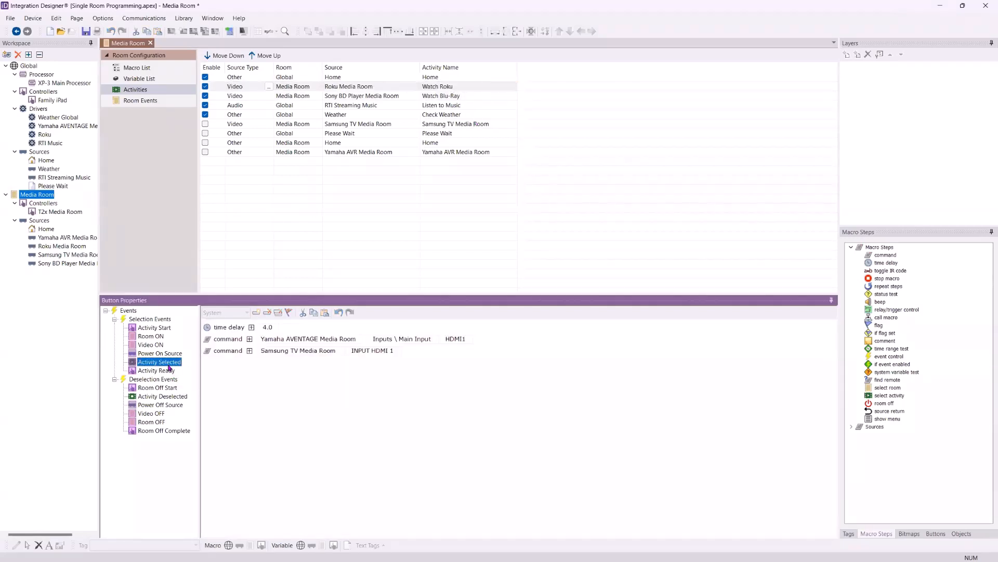
pyautogui.click(231, 379)
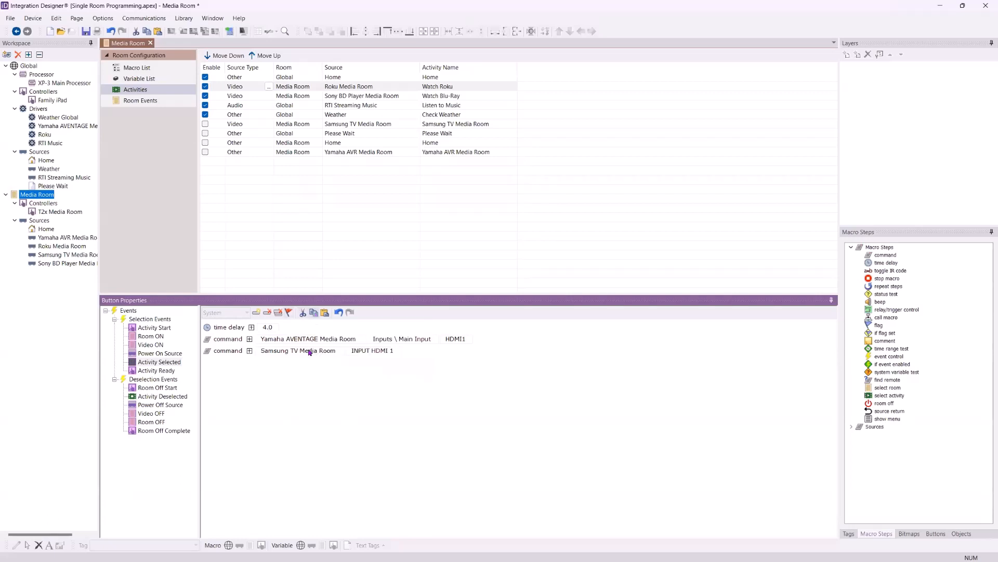
pyautogui.click(453, 99)
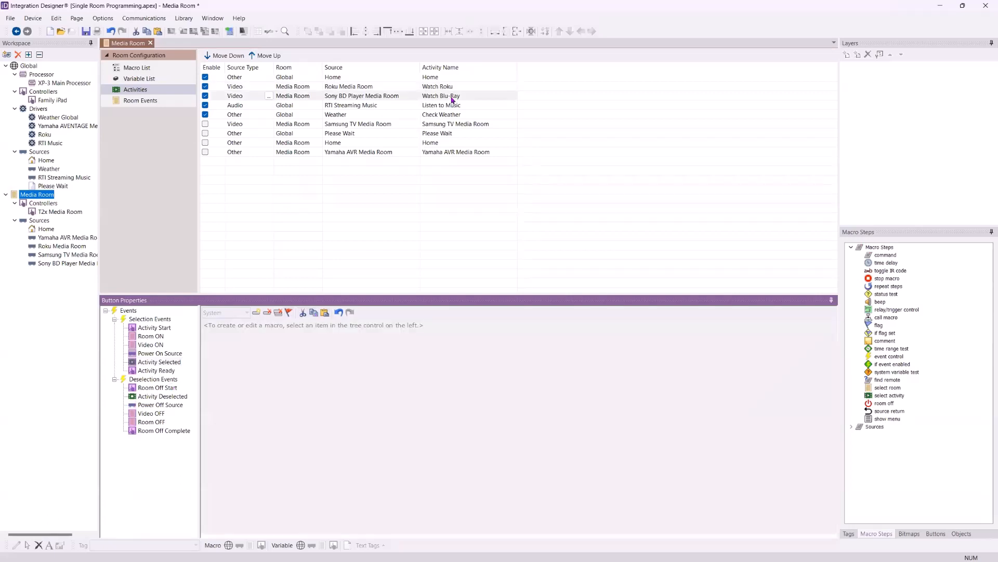
pyautogui.click(159, 362)
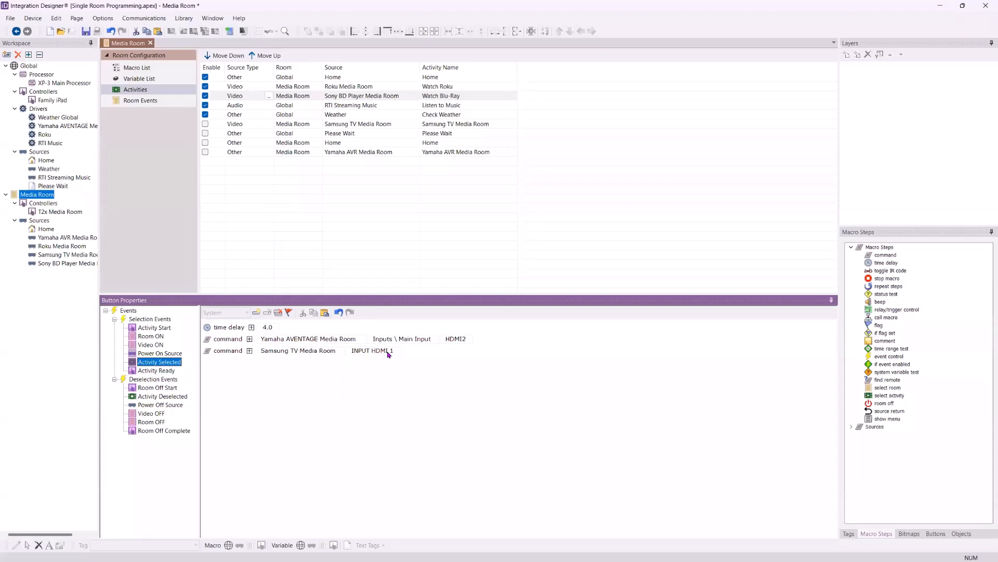
pyautogui.click(162, 371)
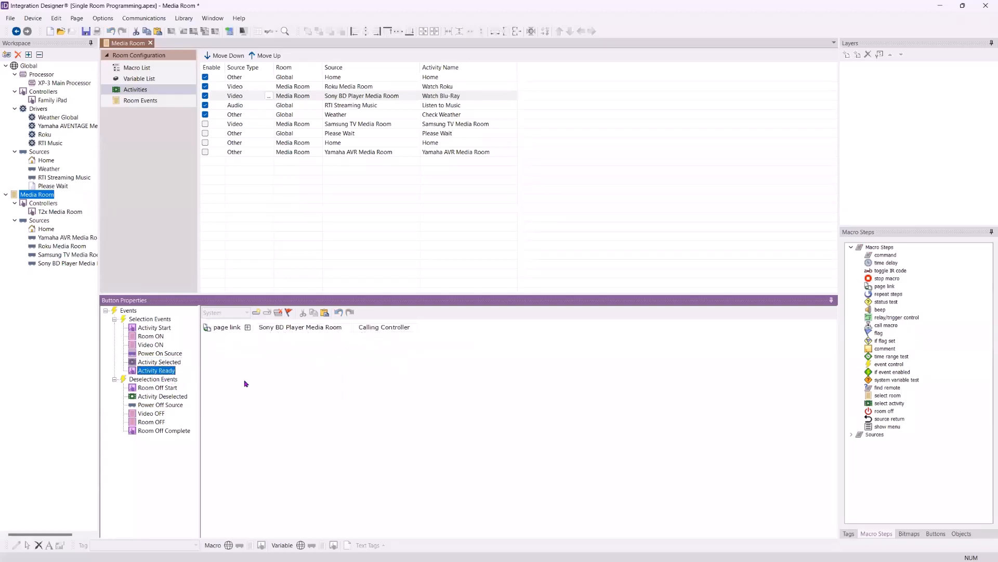
pyautogui.click(151, 388)
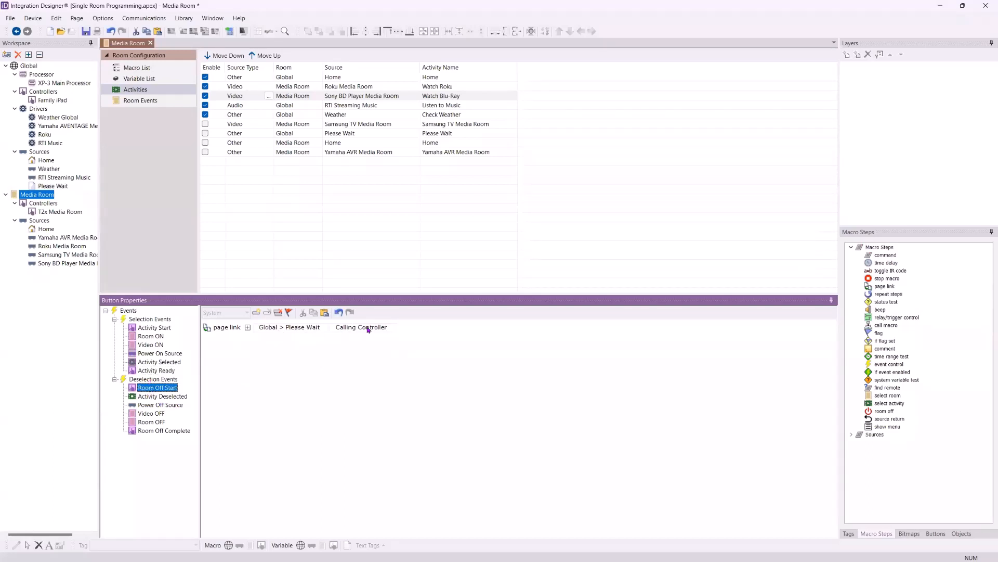
pyautogui.click(157, 398)
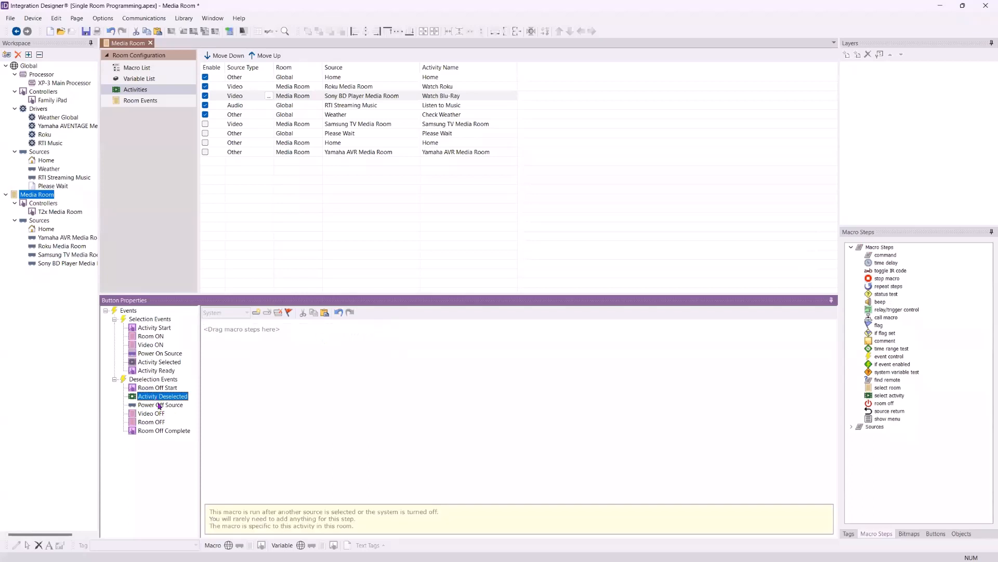
pyautogui.click(160, 405)
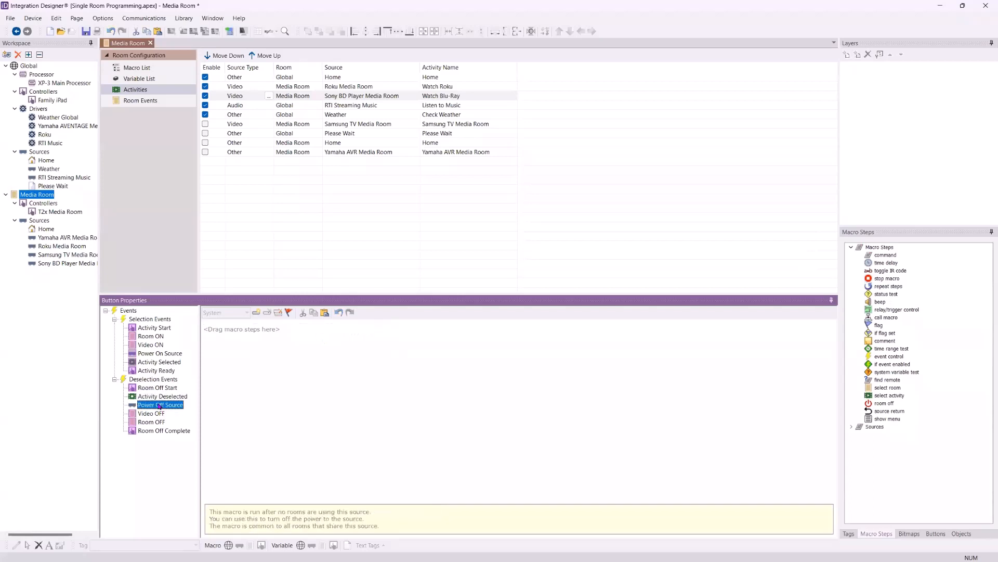
# Copy the Sony BD Player command from Watch Blu-Ray's Power On Source macro into Power Off Source and set it to POWER OFF
pyautogui.click(156, 354)
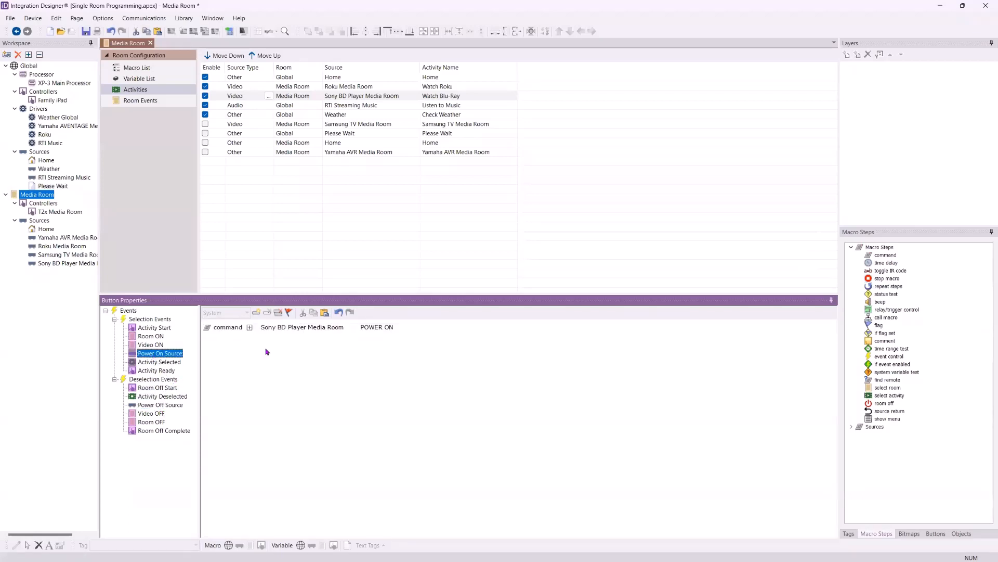
pyautogui.click(313, 350)
pyautogui.click(310, 312)
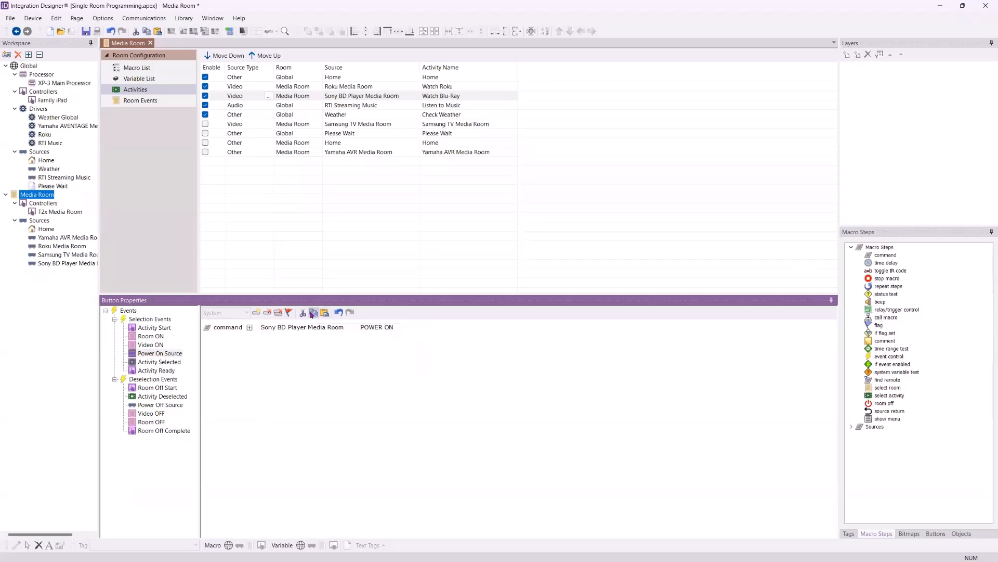
pyautogui.click(154, 405)
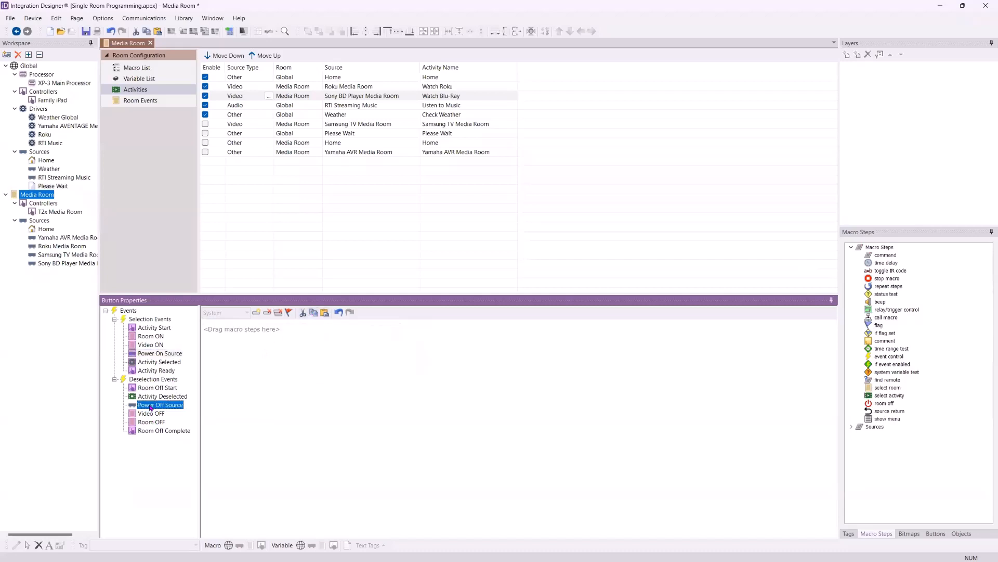
pyautogui.click(324, 313)
pyautogui.click(383, 327)
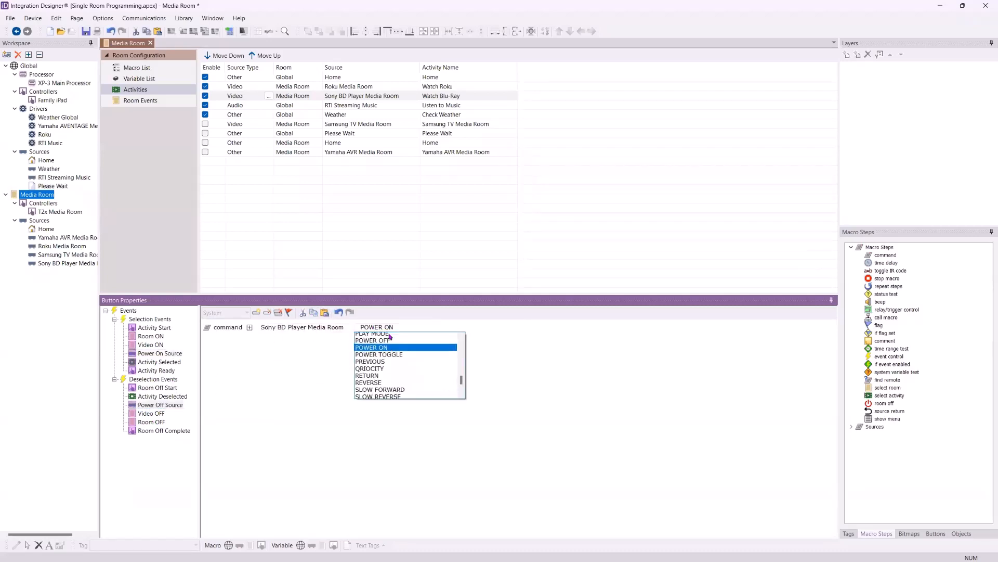
pyautogui.click(388, 341)
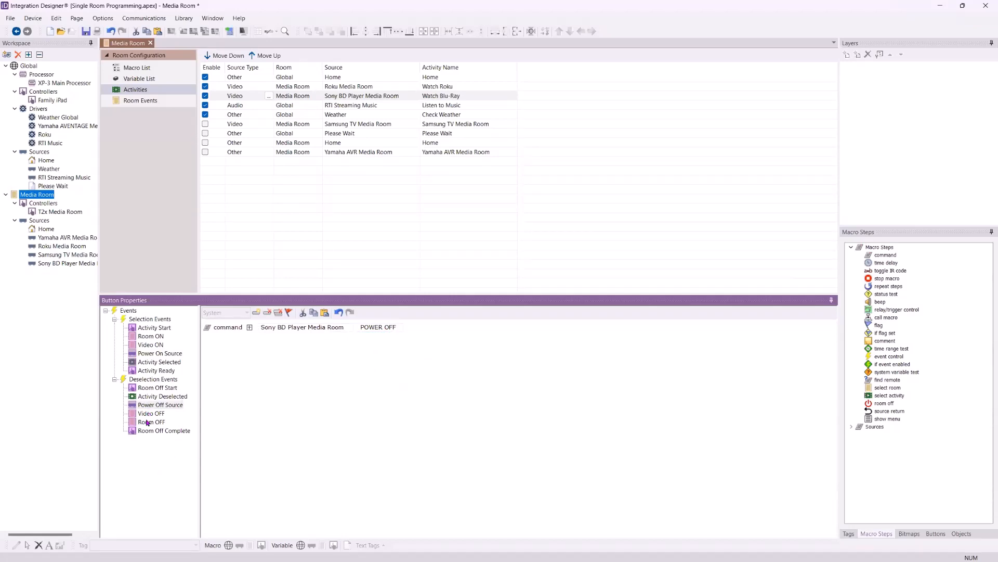
# Check Watch Blu-Ray's Video OFF, Room OFF and Room Off Complete macros and Listen to Music's Room ON through Activity Selected macros
pyautogui.click(146, 417)
pyautogui.click(147, 422)
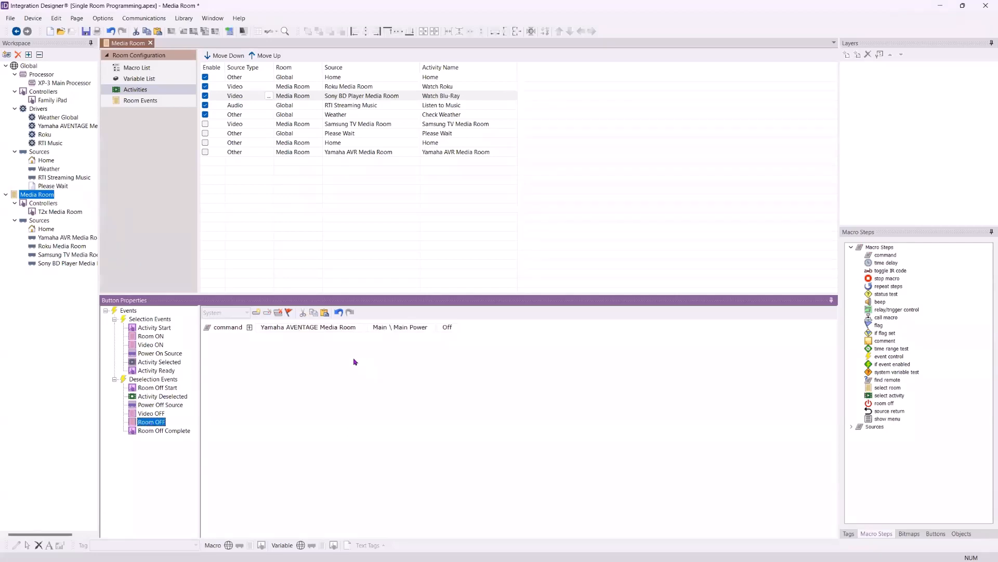
pyautogui.click(166, 431)
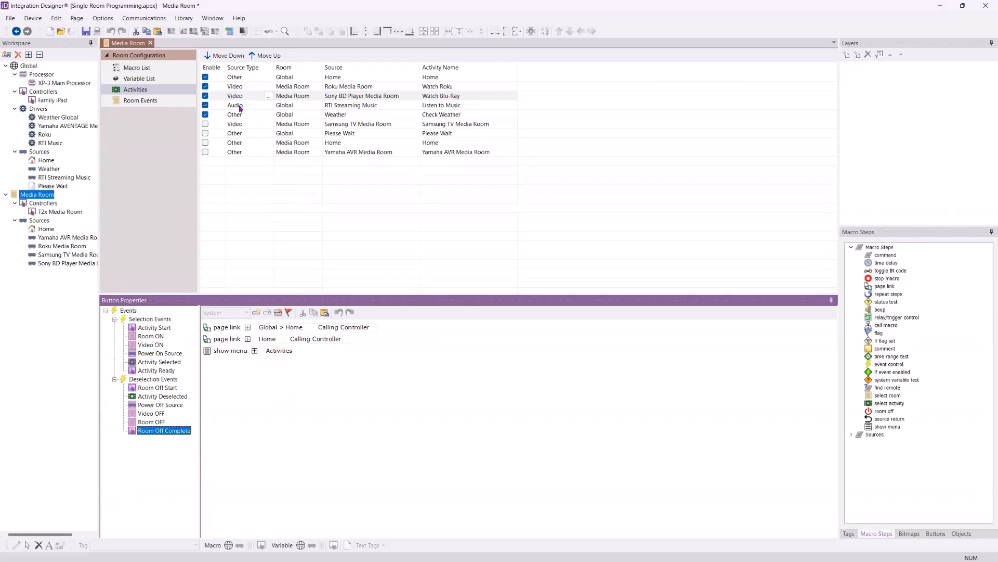
pyautogui.click(464, 109)
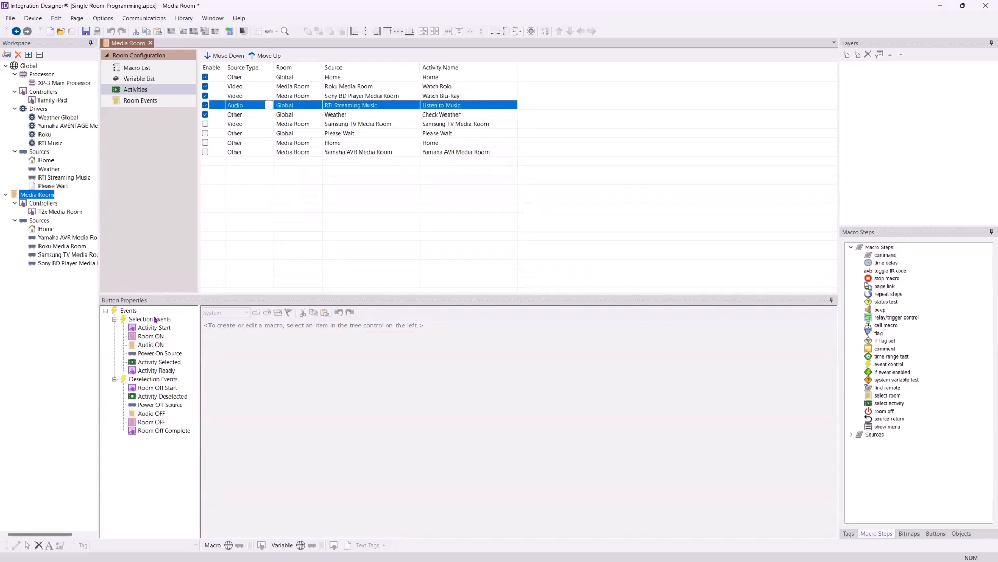
pyautogui.click(151, 346)
pyautogui.click(151, 337)
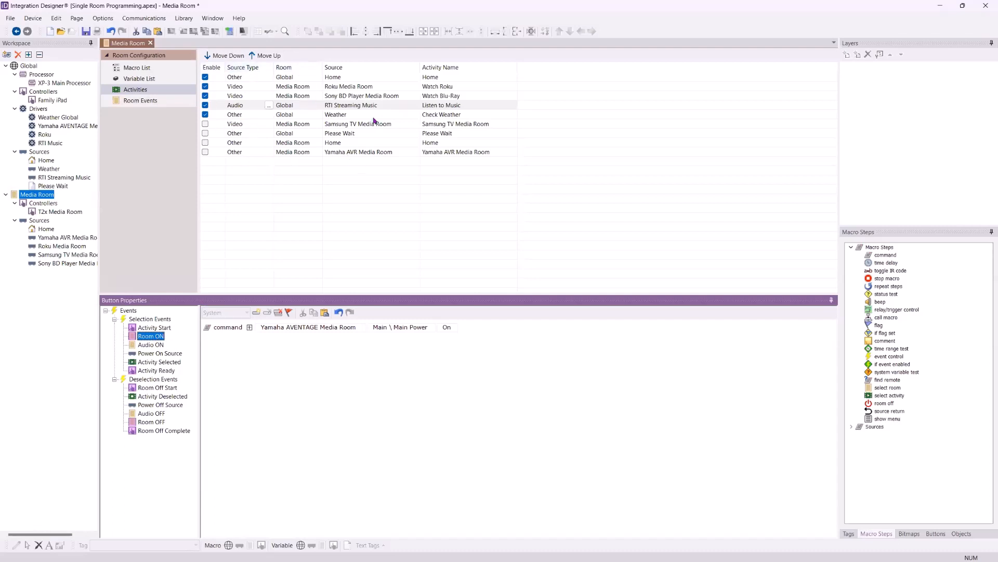
pyautogui.click(152, 344)
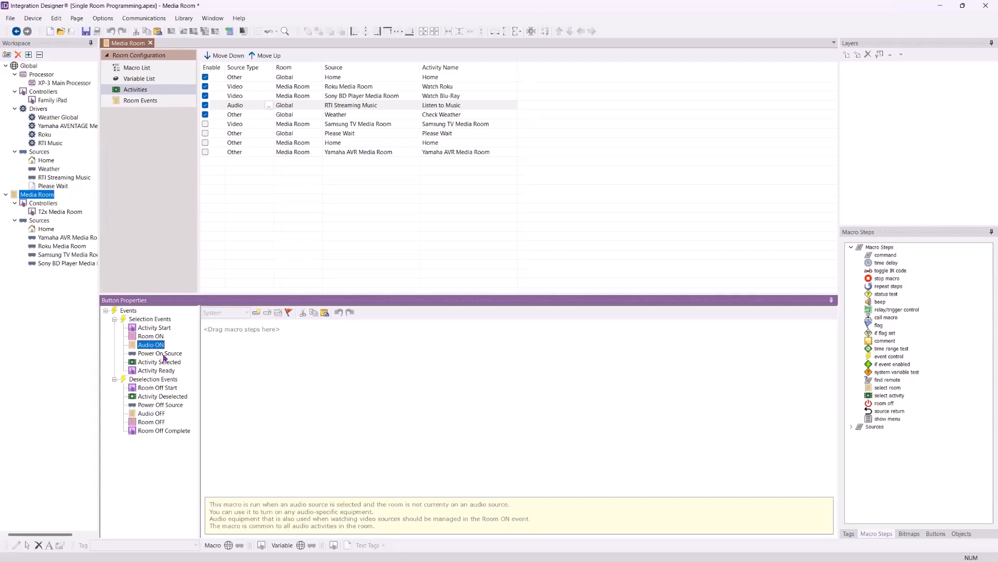
pyautogui.click(163, 353)
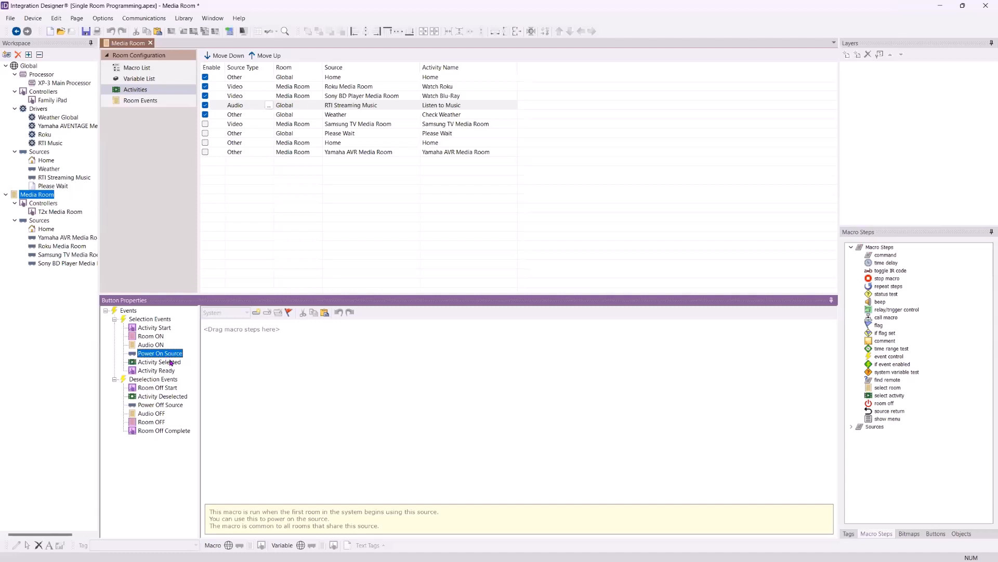
pyautogui.click(169, 362)
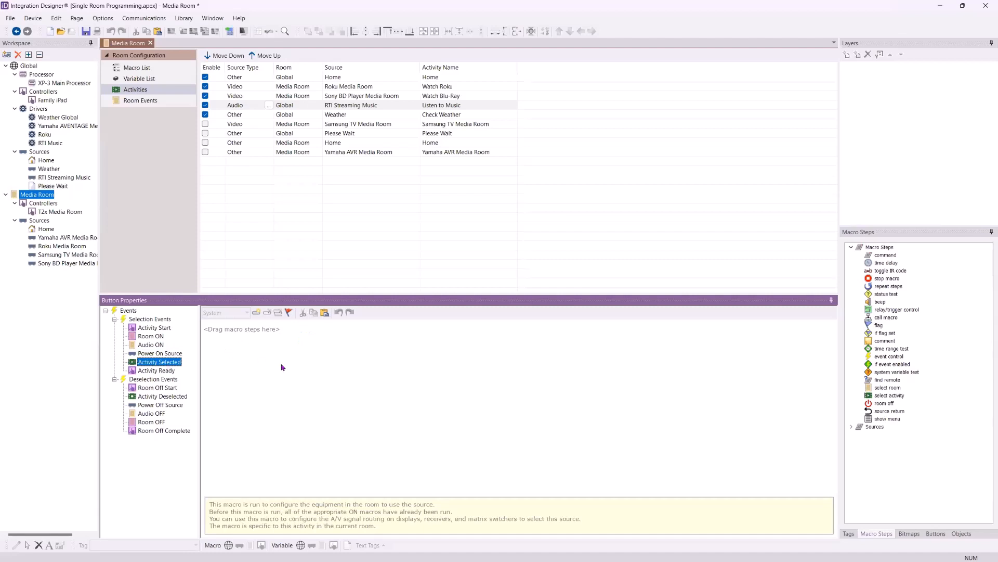
pyautogui.click(157, 338)
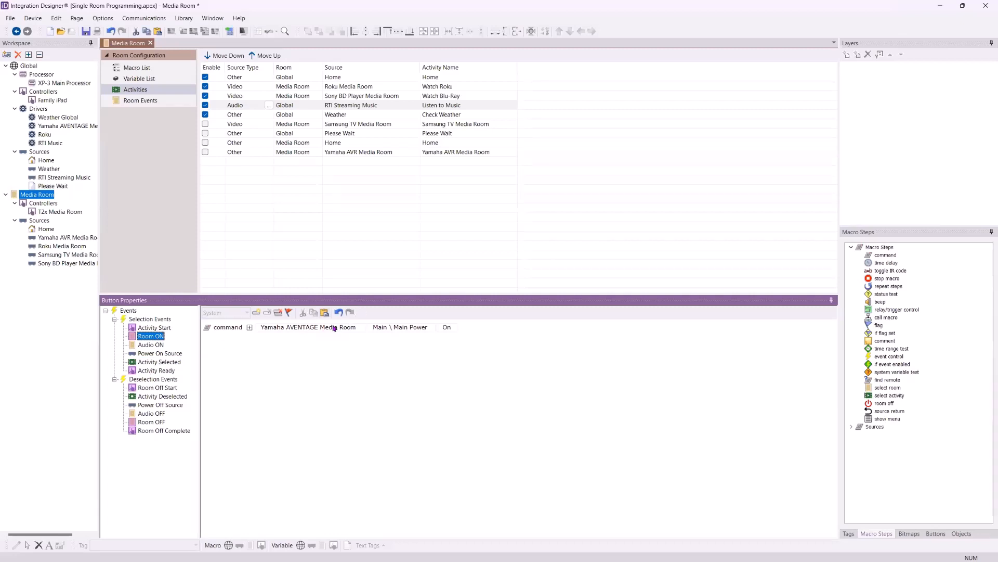
# Add a Yamaha AVENTAGE Media Room command to Listen to Music's Activity Selected macro with Inputs \ Main Input set to Audio1
pyautogui.click(154, 362)
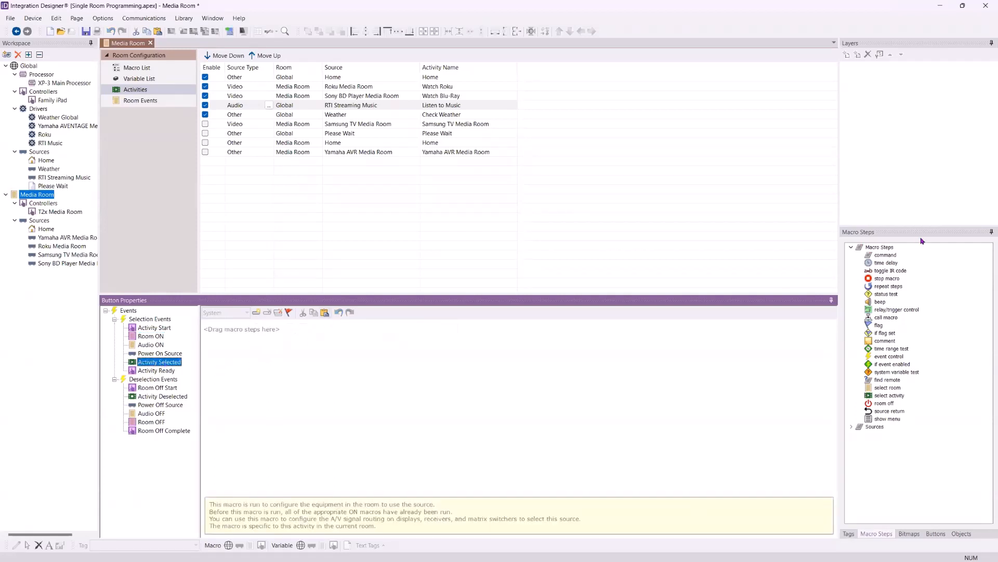
pyautogui.moveTo(902, 257); pyautogui.dragTo(368, 386)
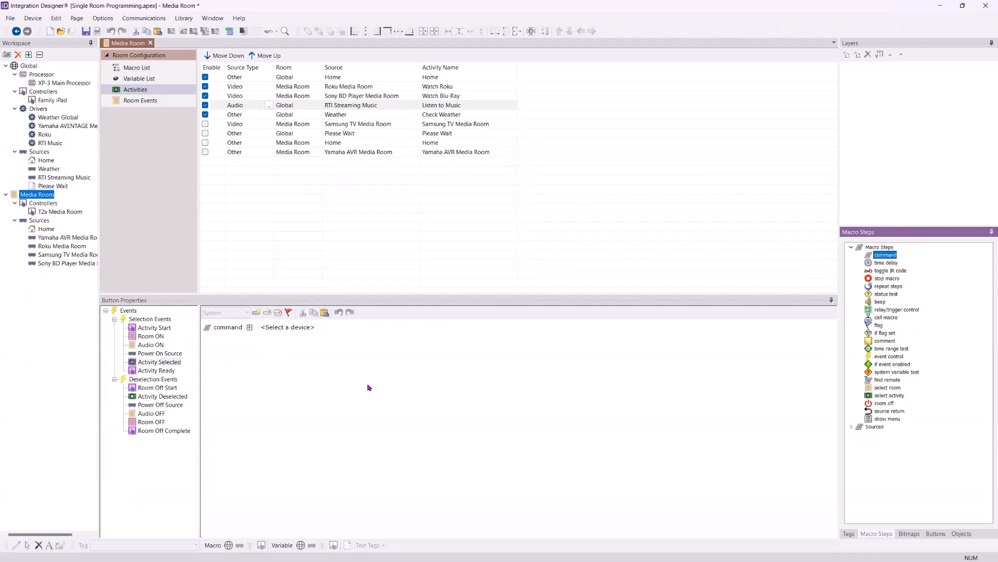
pyautogui.click(287, 327)
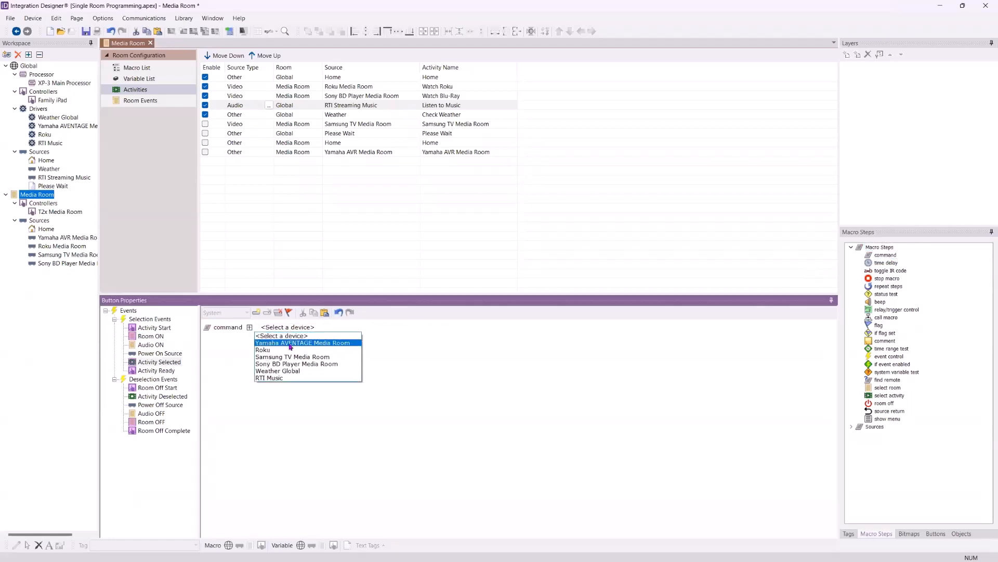
pyautogui.click(289, 343)
pyautogui.click(436, 327)
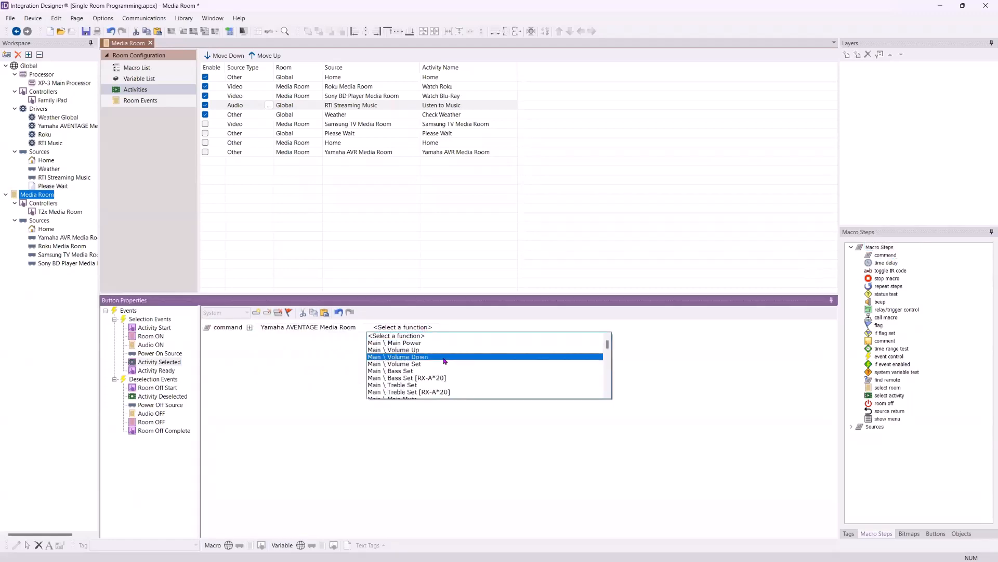
pyautogui.scroll(-8, 442, 364)
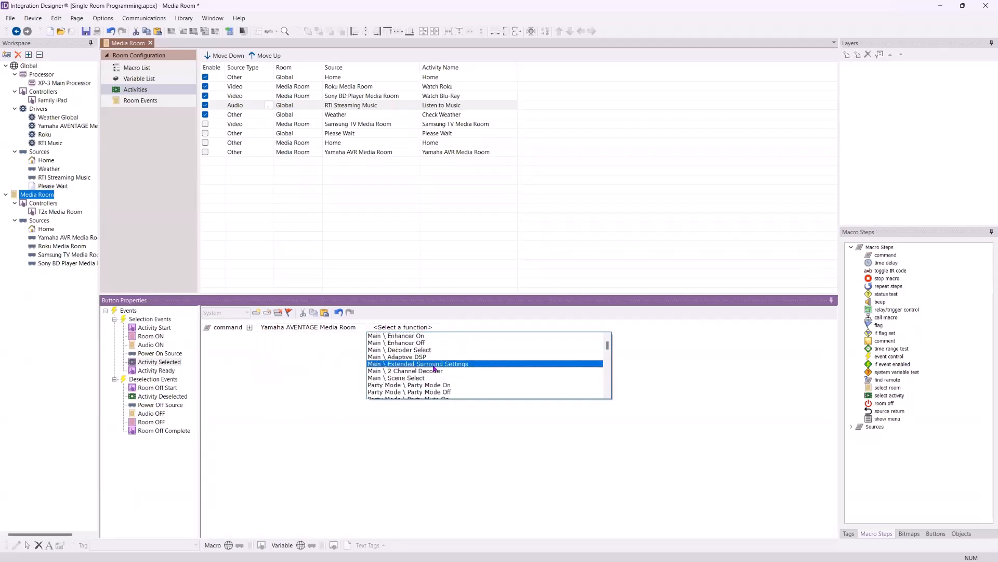
pyautogui.scroll(-6, 434, 367)
pyautogui.click(421, 372)
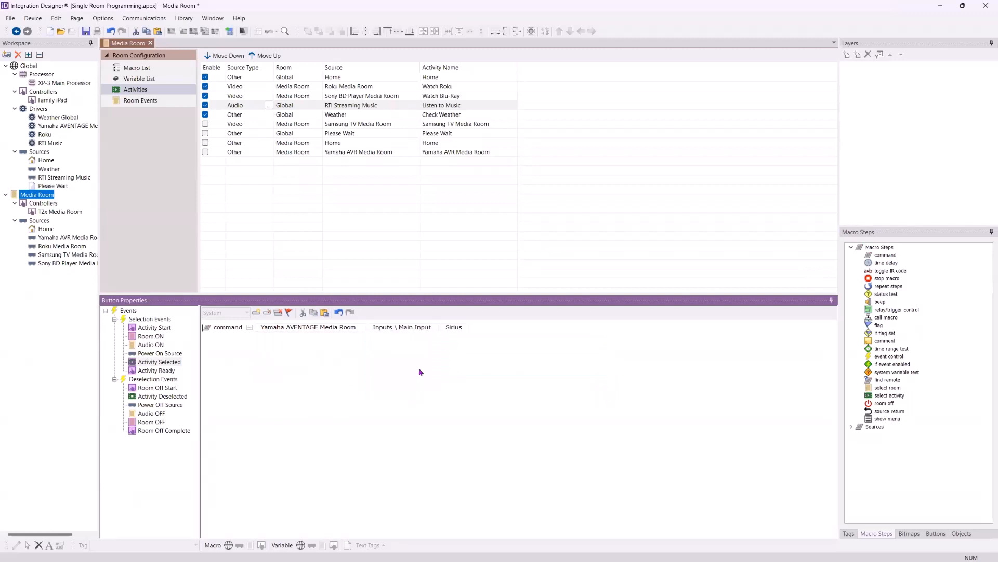
pyautogui.click(454, 328)
pyautogui.scroll(3, 474, 374)
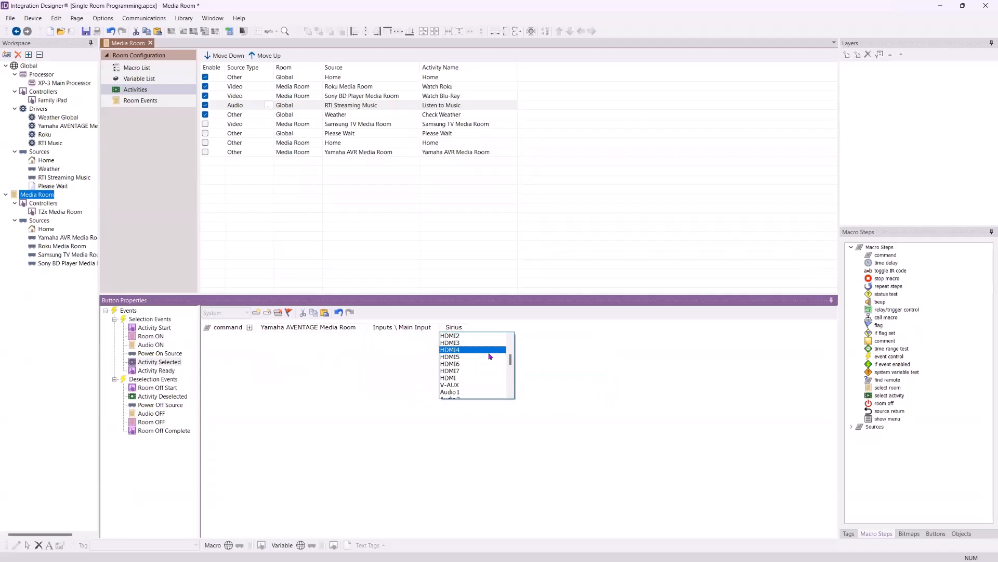
pyautogui.click(474, 392)
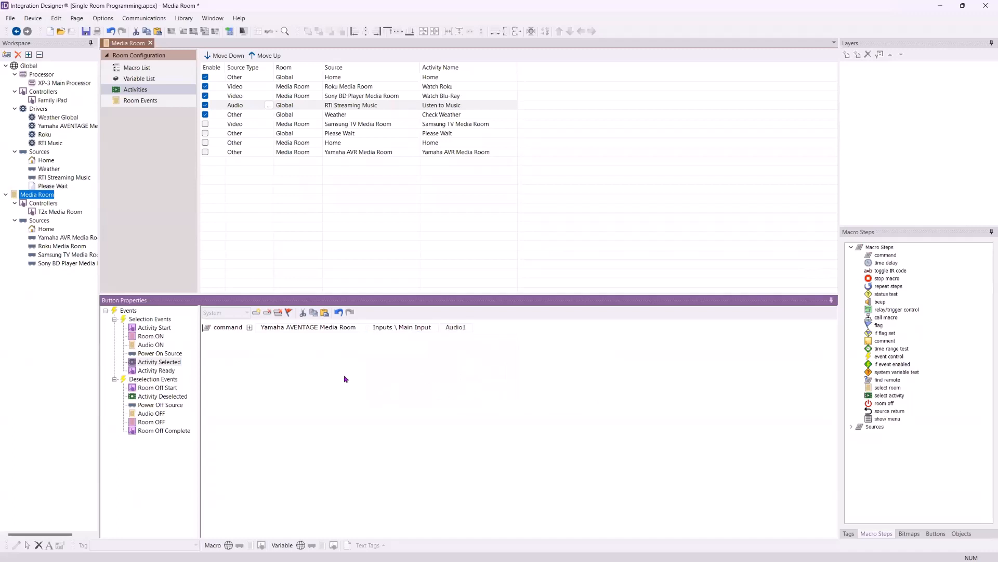
# Try Optical as the Yamaha main input in Listen to Music's Activity Selected macro, and set it back to Audio1
pyautogui.click(455, 327)
pyautogui.scroll(-2, 485, 361)
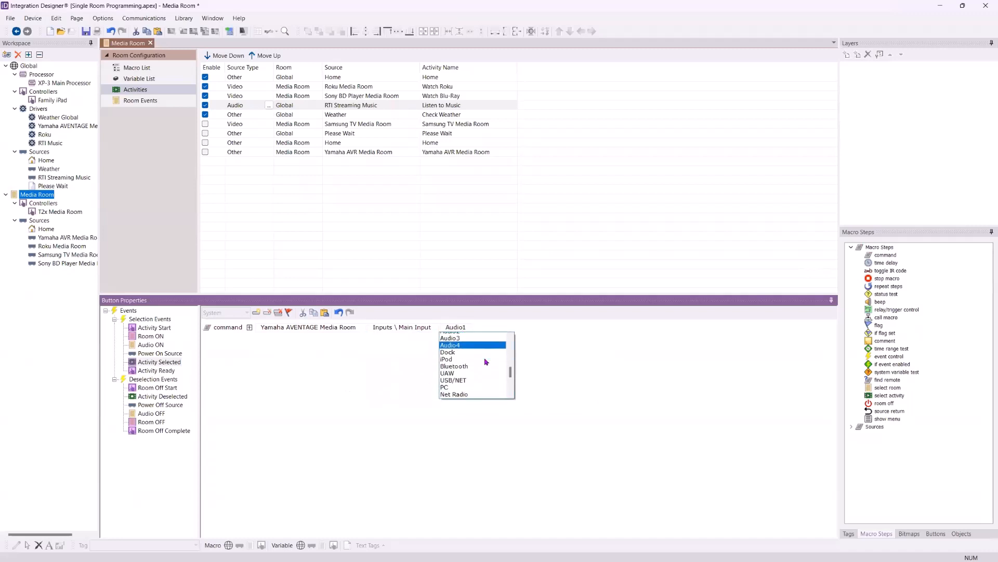
pyautogui.scroll(-6, 486, 361)
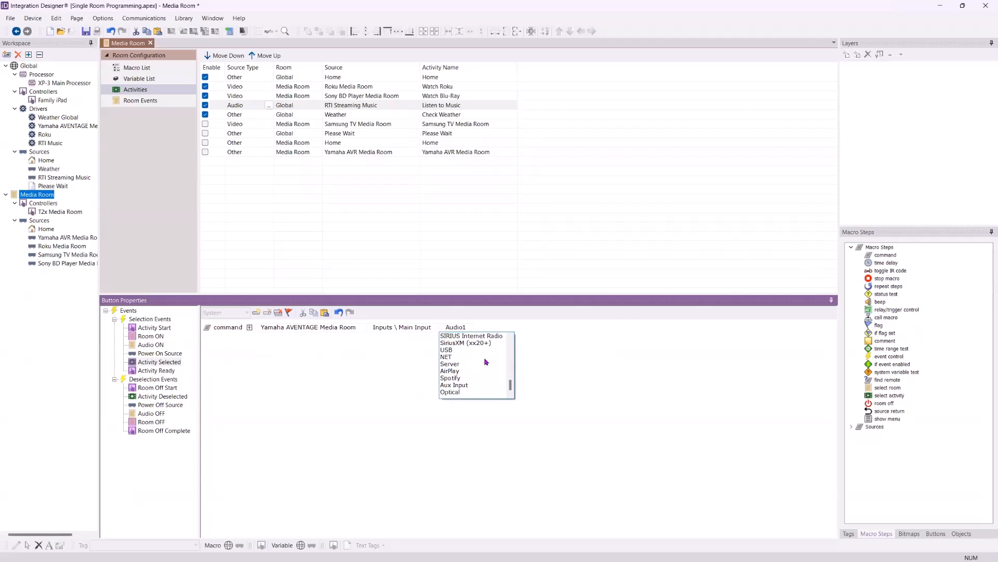
pyautogui.click(480, 392)
pyautogui.click(459, 333)
pyautogui.scroll(4, 493, 383)
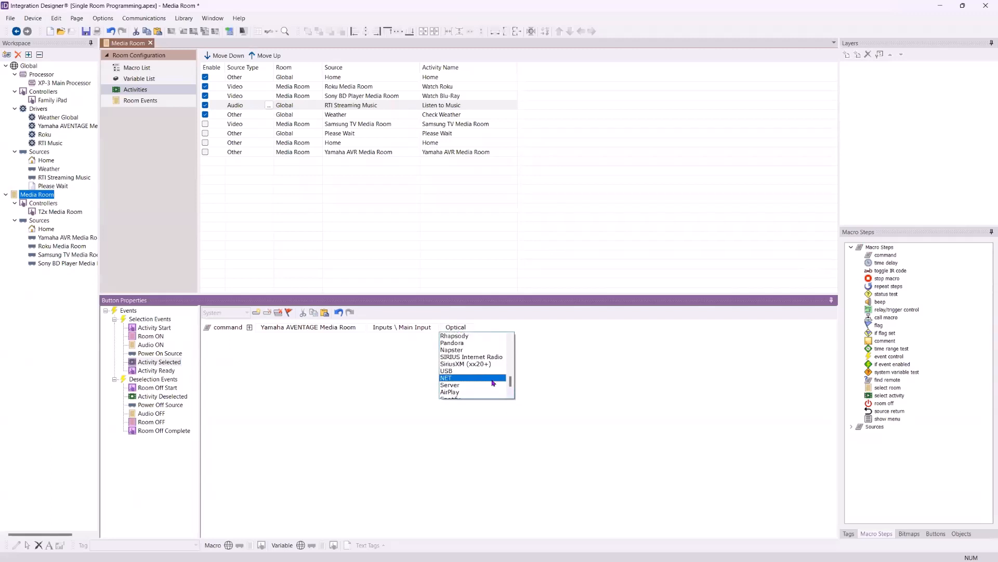
pyautogui.scroll(3, 493, 383)
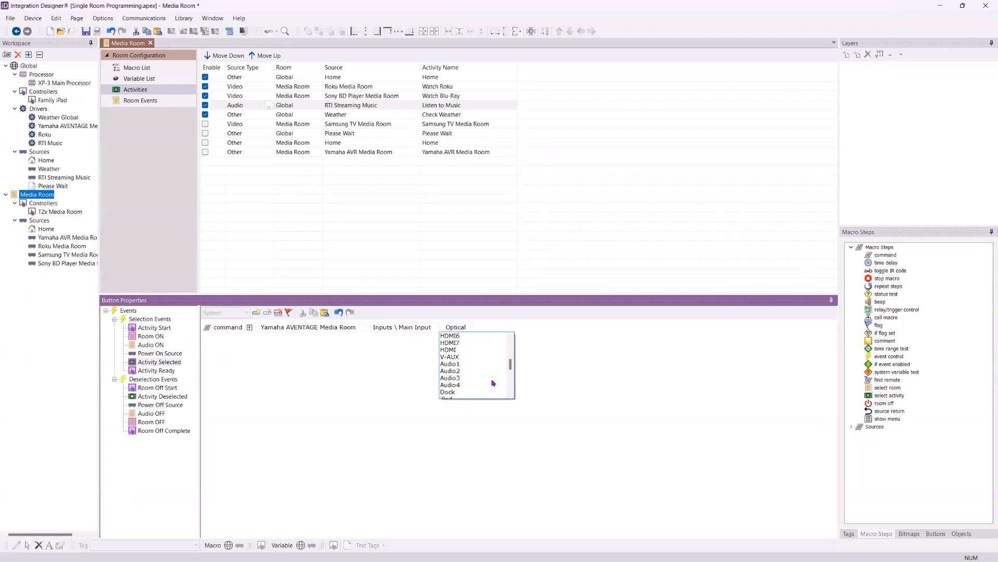
pyautogui.click(491, 365)
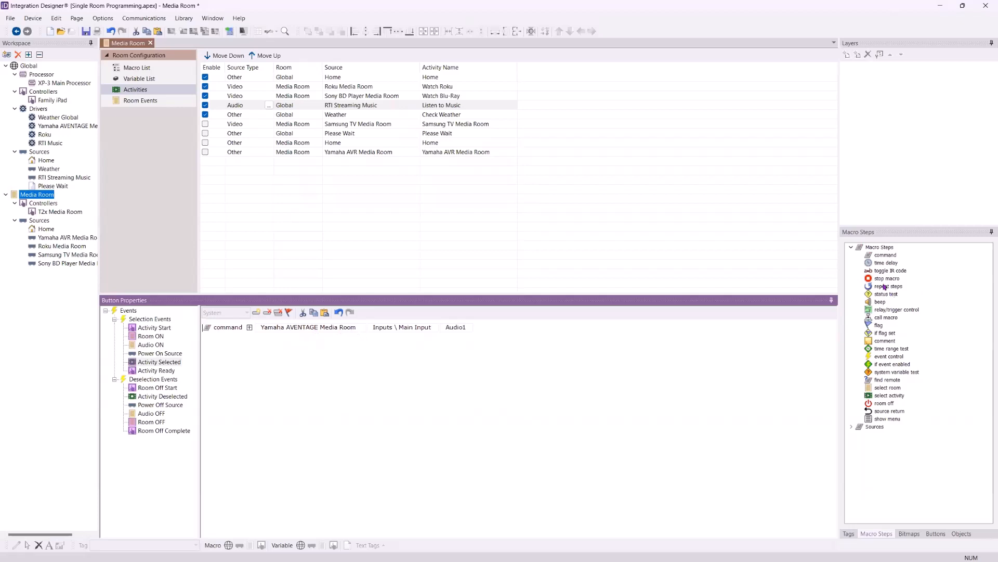
# Insert a 4.0 time delay before the Yamaha command in Listen to Music's Activity Selected macro, and check its Activity Ready and Room Off Start macros
pyautogui.click(881, 262)
pyautogui.moveTo(881, 261); pyautogui.dragTo(209, 333)
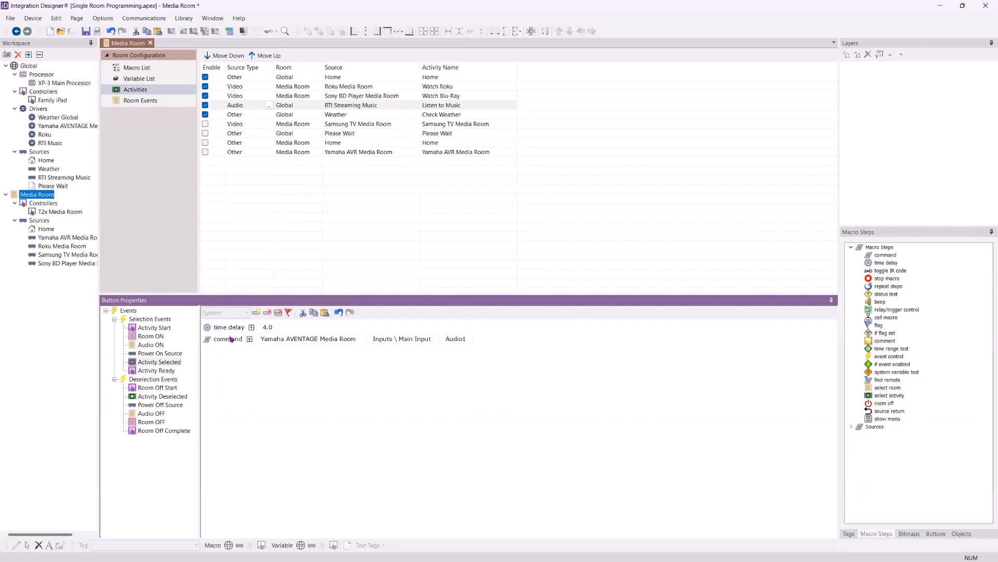
pyautogui.click(151, 371)
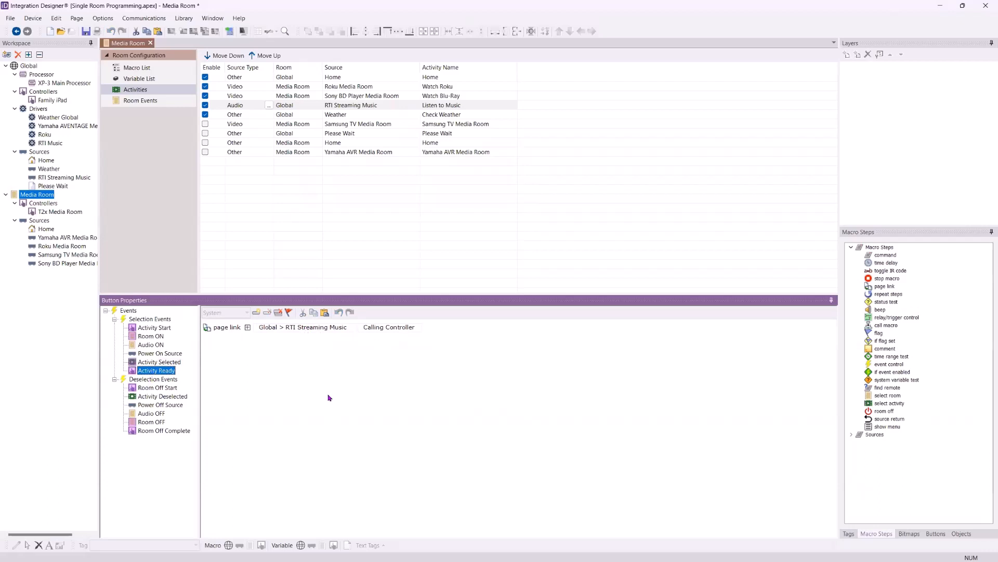
pyautogui.click(149, 388)
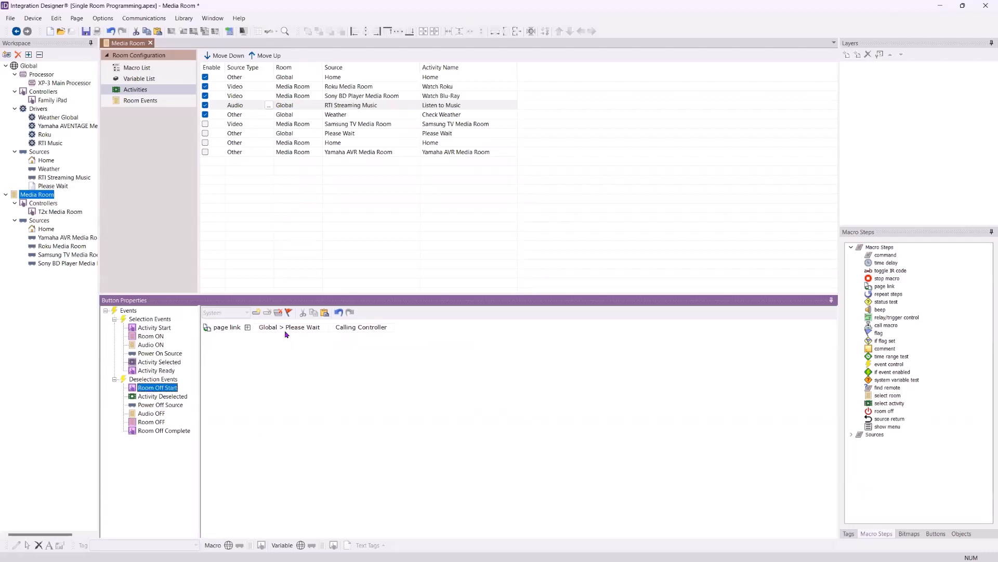
# Add an RTI Music command to Listen to Music's Activity Deselected macro with Transport \ Pause, player RTI MS1 and the Pause option
pyautogui.click(163, 397)
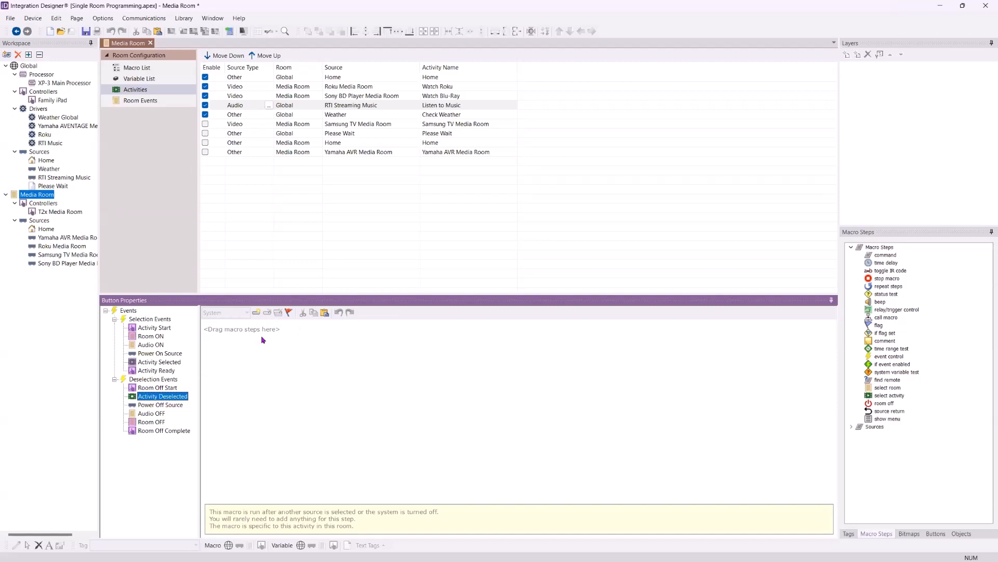
pyautogui.moveTo(881, 258); pyautogui.dragTo(660, 319)
pyautogui.click(295, 329)
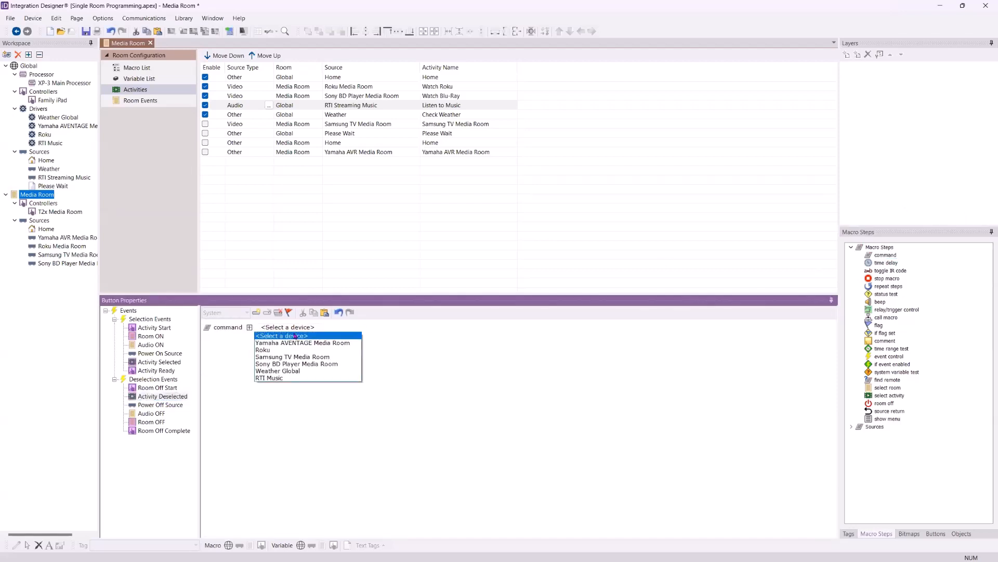
pyautogui.click(291, 378)
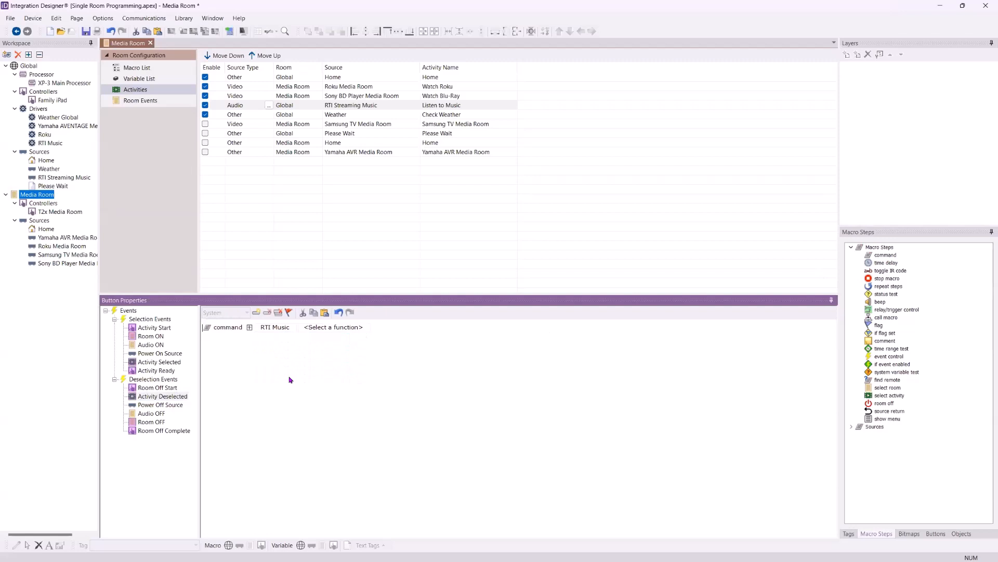
pyautogui.click(343, 326)
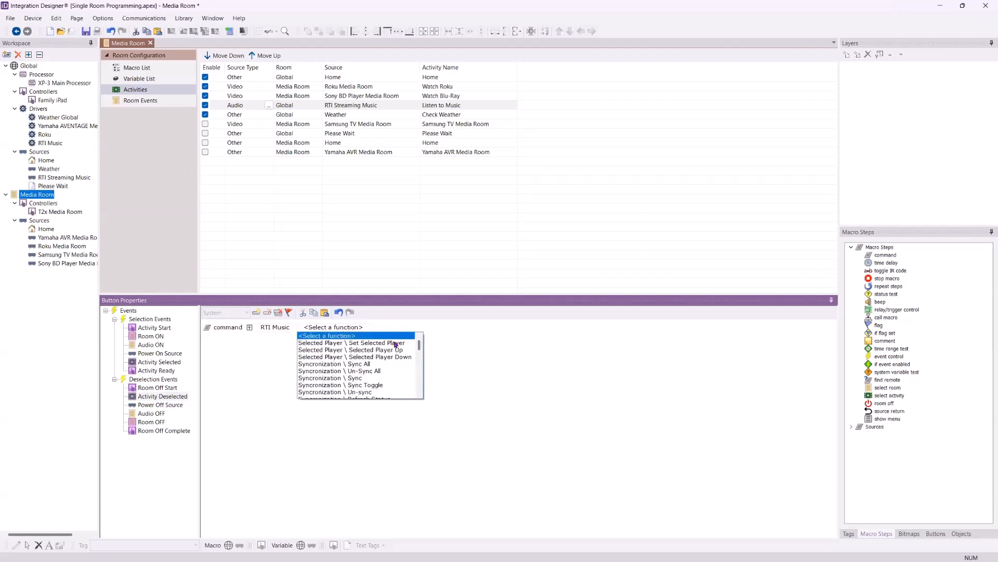
pyautogui.scroll(-3, 393, 344)
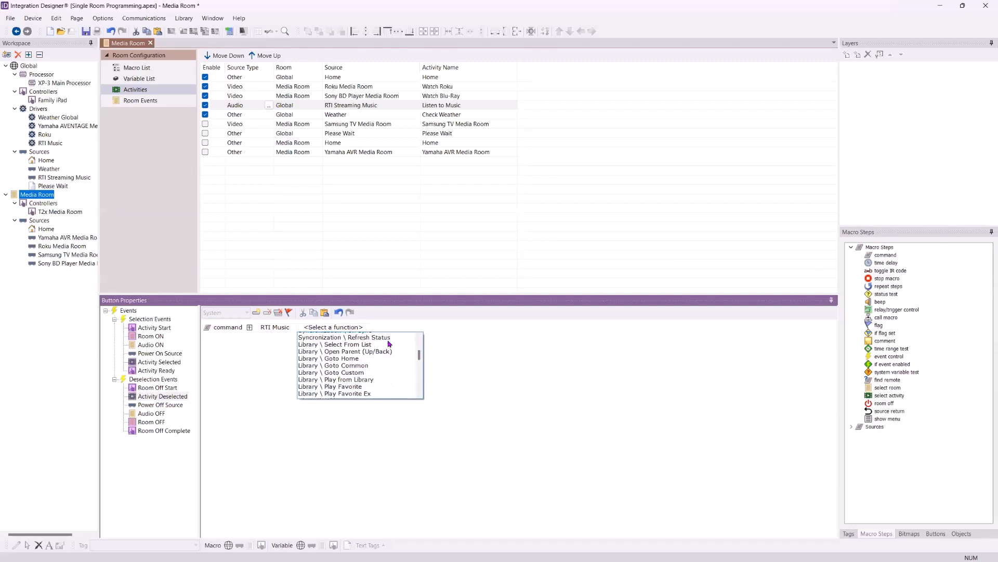
pyautogui.scroll(-5, 389, 344)
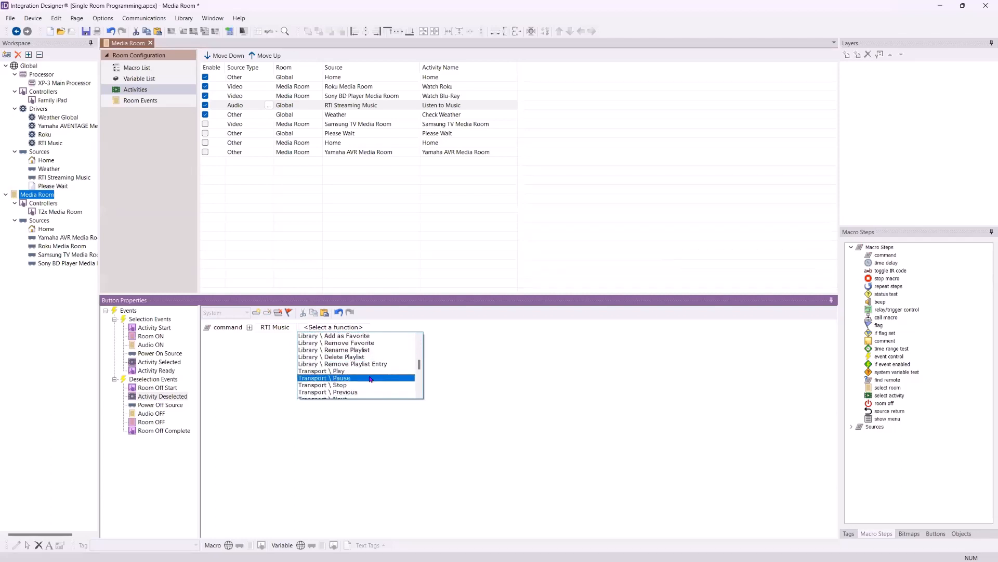
pyautogui.click(370, 378)
pyautogui.click(388, 328)
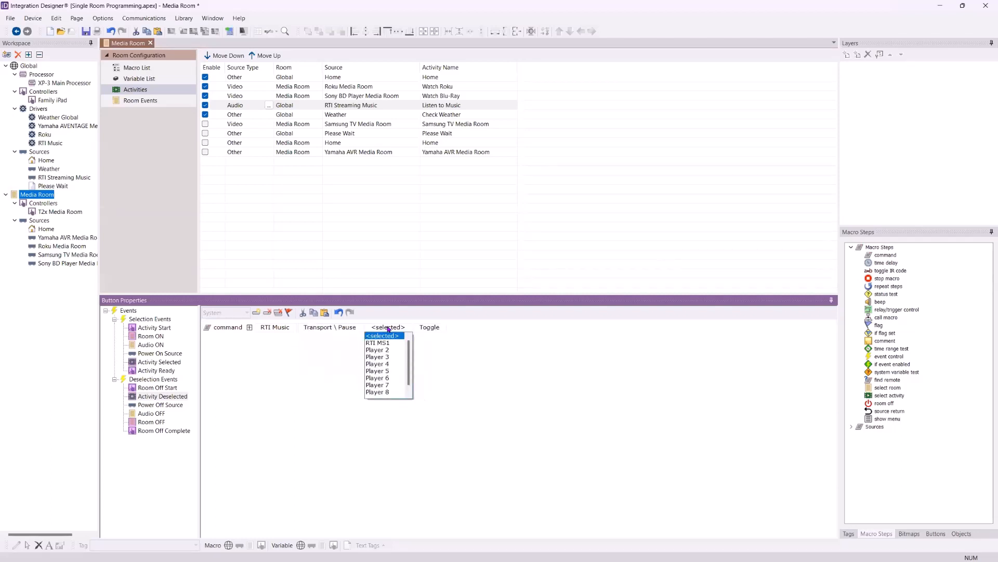
pyautogui.click(388, 344)
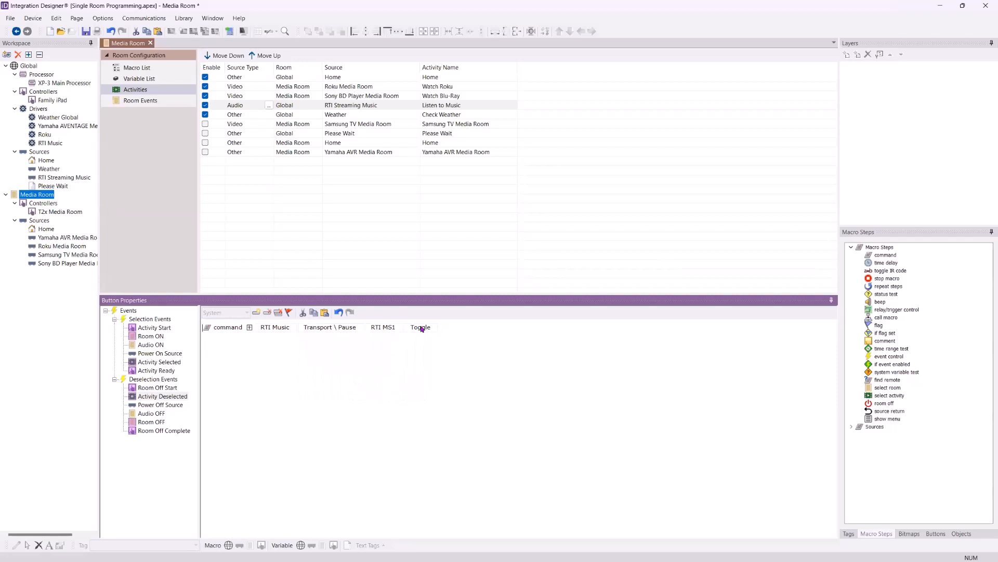
pyautogui.click(421, 327)
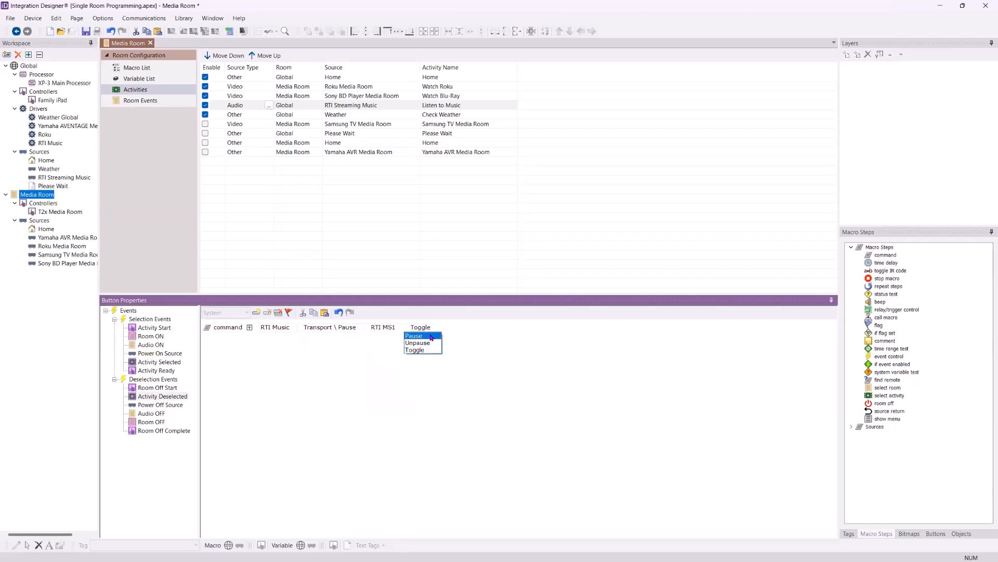
pyautogui.click(431, 338)
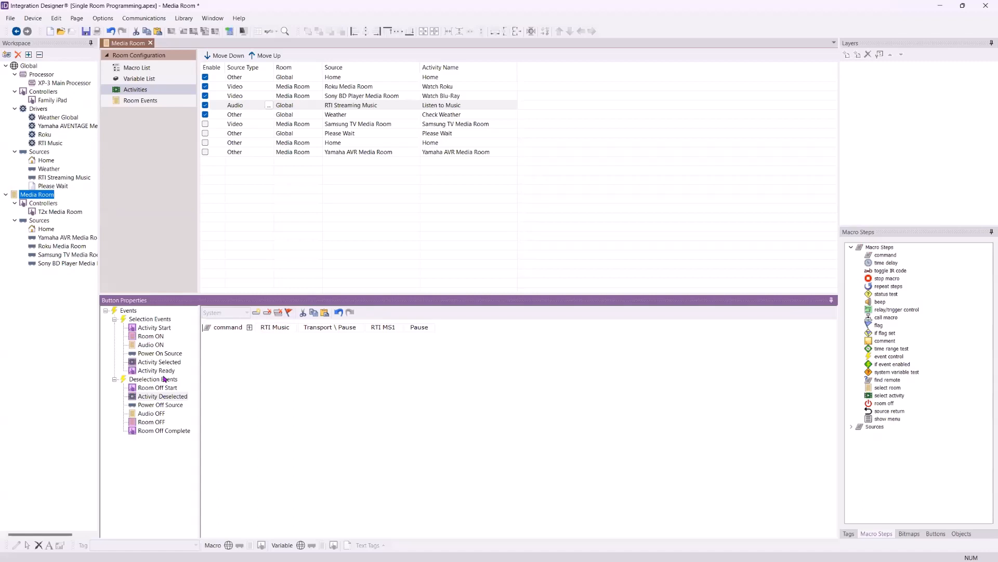
# Check Listen to Music's Power Off Source, Audio OFF, Room OFF and Room Off Complete macros
pyautogui.click(160, 405)
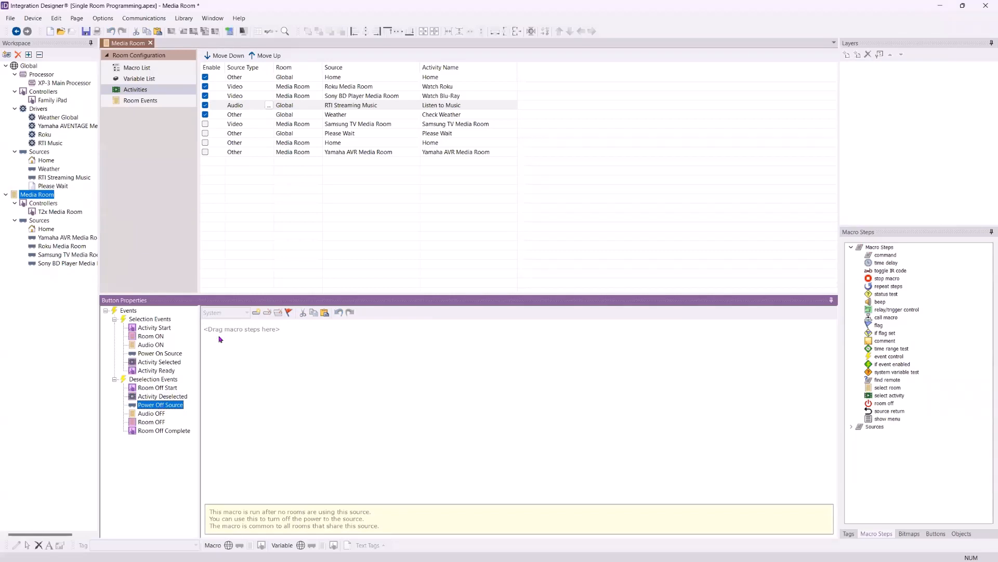
pyautogui.click(162, 414)
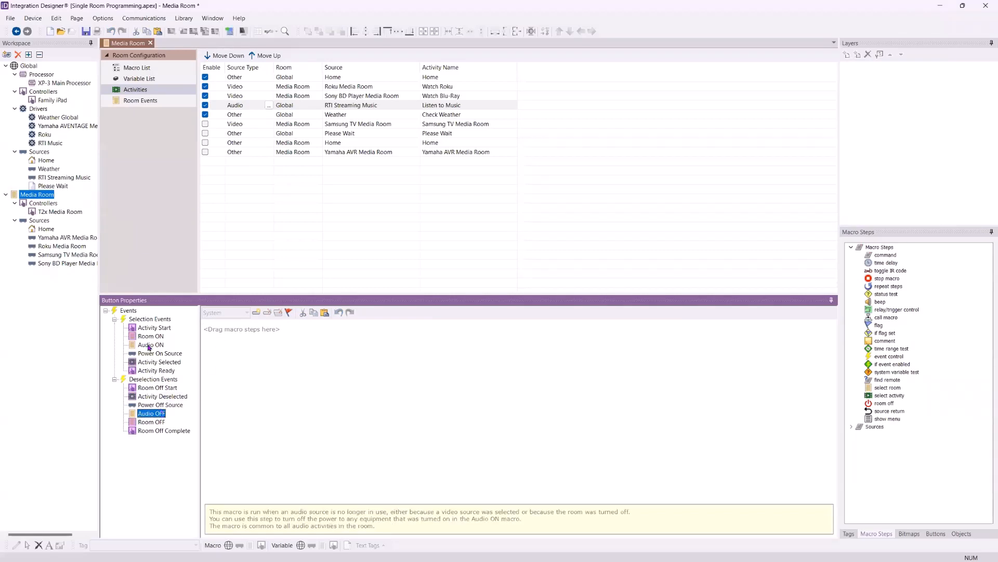
pyautogui.click(156, 422)
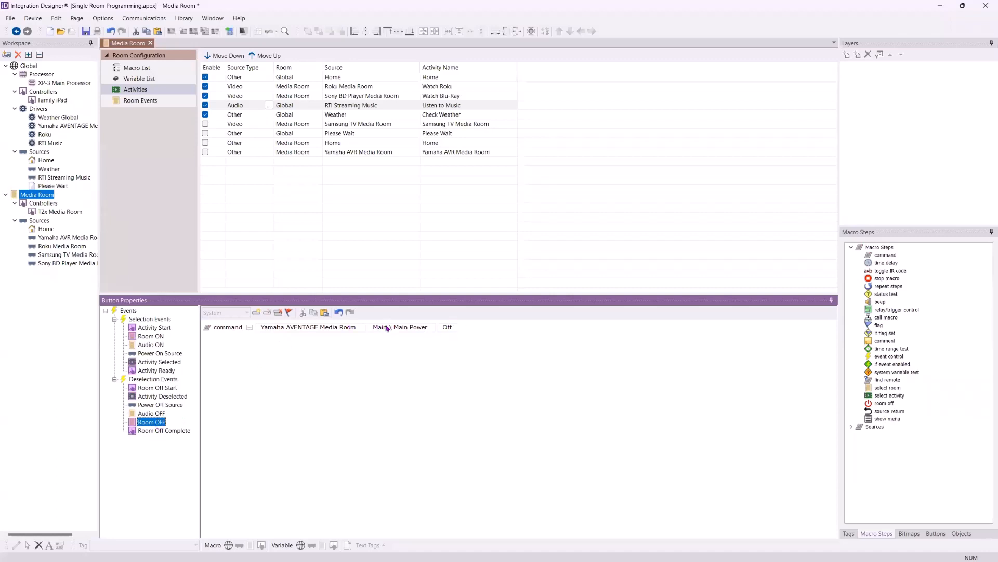
pyautogui.click(159, 431)
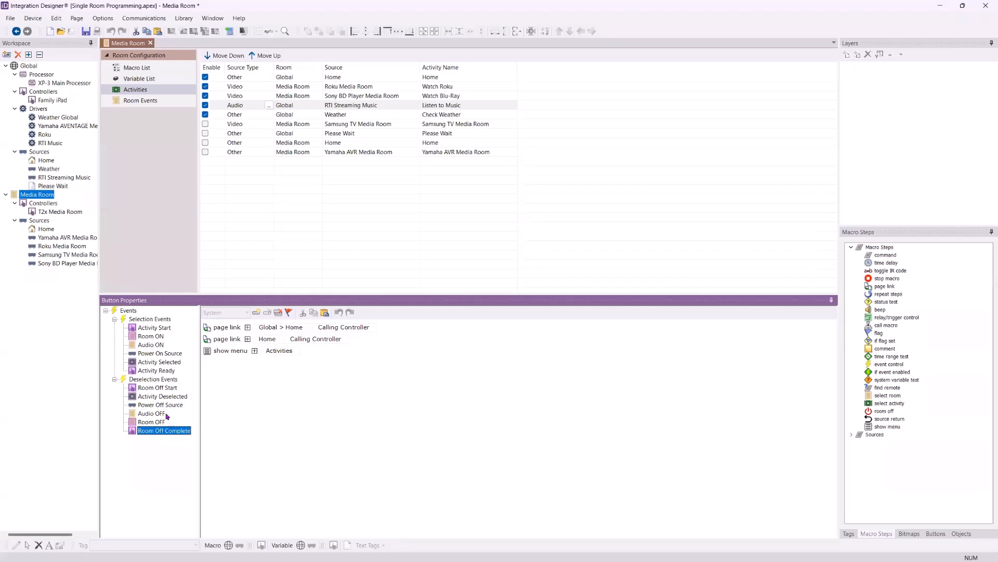
# Review the time delay and input commands in Watch Blu-Ray's Activity Selected macro
pyautogui.click(439, 97)
pyautogui.click(160, 363)
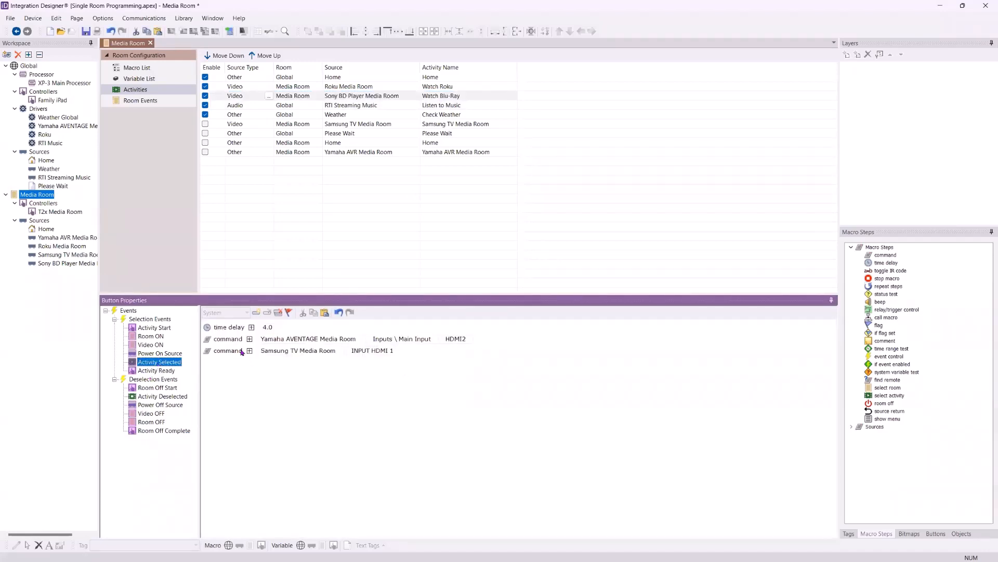
pyautogui.click(464, 340)
pyautogui.click(464, 340)
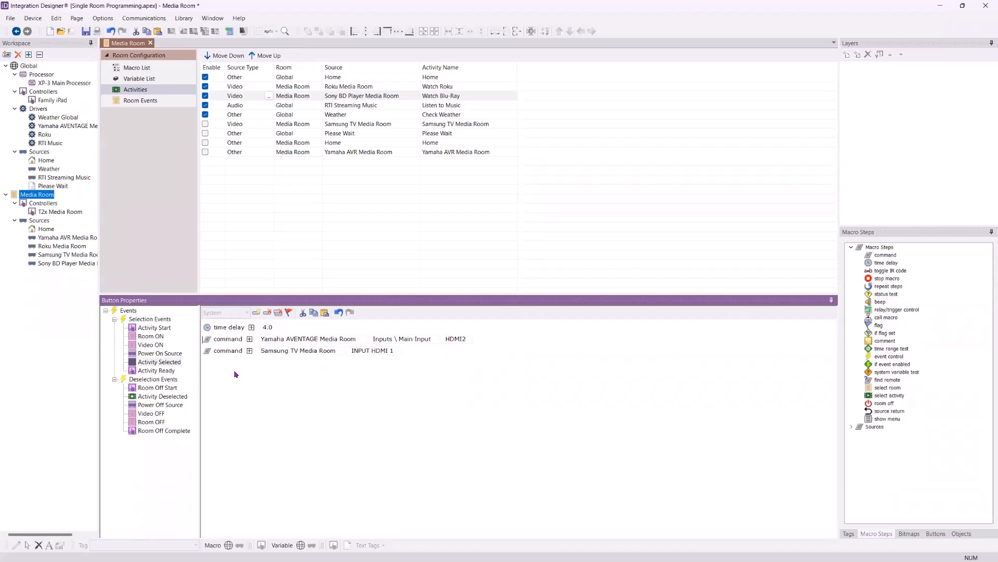
# Check the Activity Ready macro of Check Weather, and compare the event lists of Listen to Music and Watch Roku
pyautogui.click(408, 117)
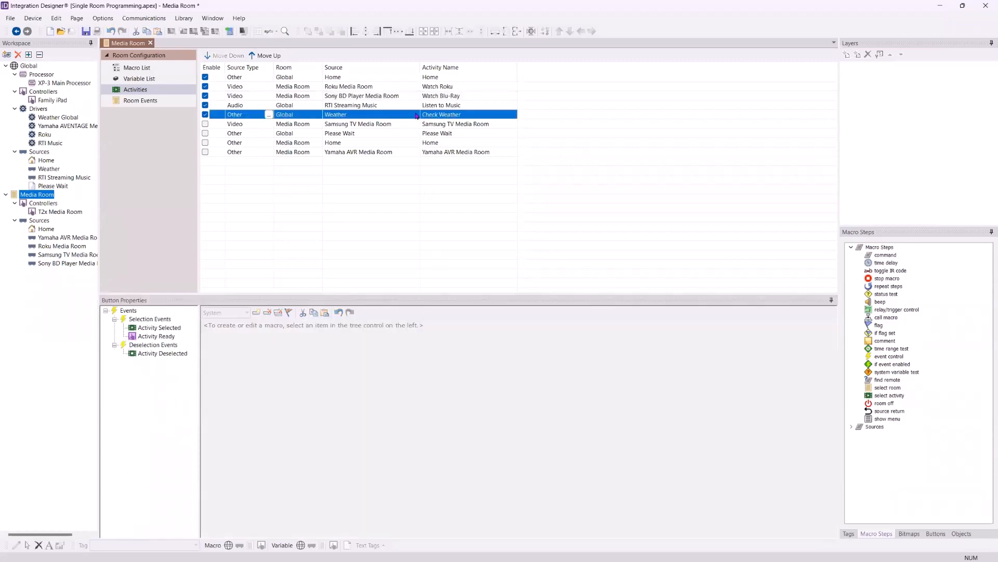
pyautogui.click(157, 337)
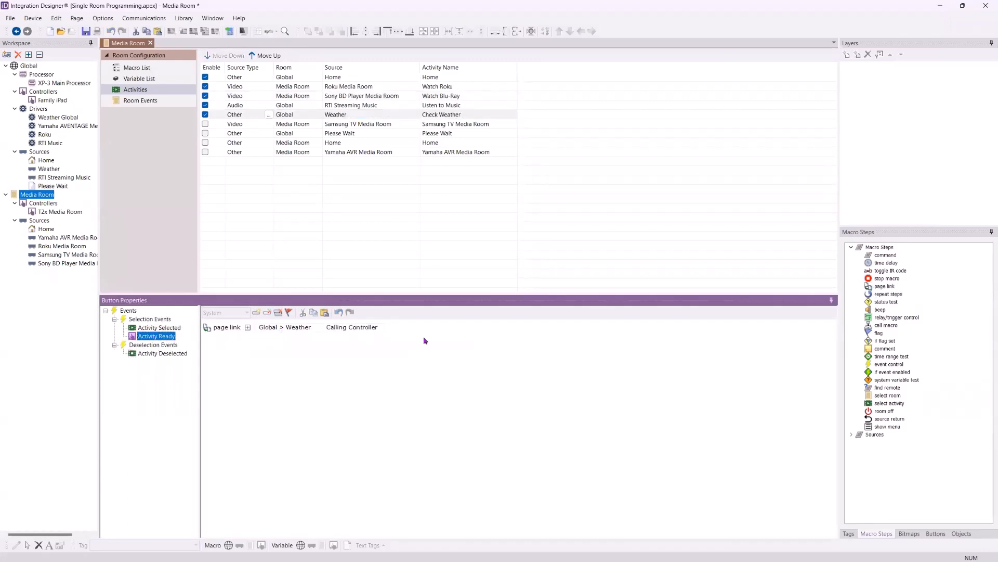
pyautogui.click(441, 105)
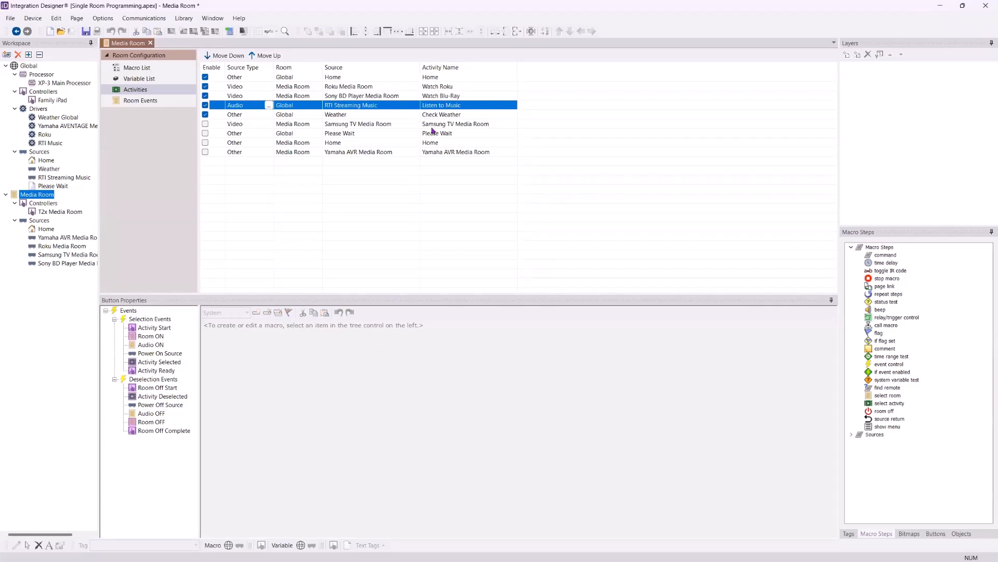
pyautogui.click(437, 87)
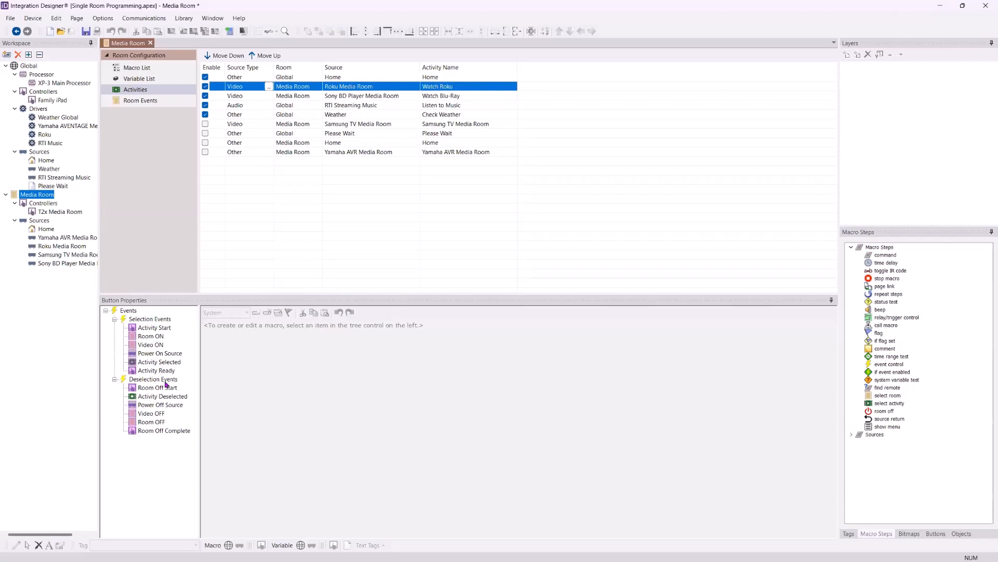
# Check Watch Blu-Ray's Room Off Start, Power Off Source and Video OFF macros
pyautogui.click(447, 97)
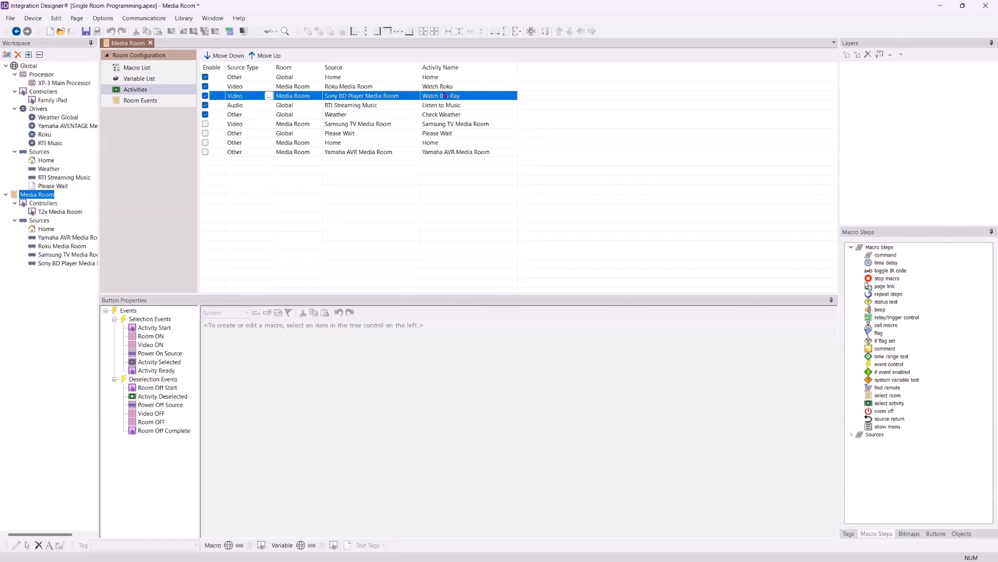
pyautogui.click(159, 388)
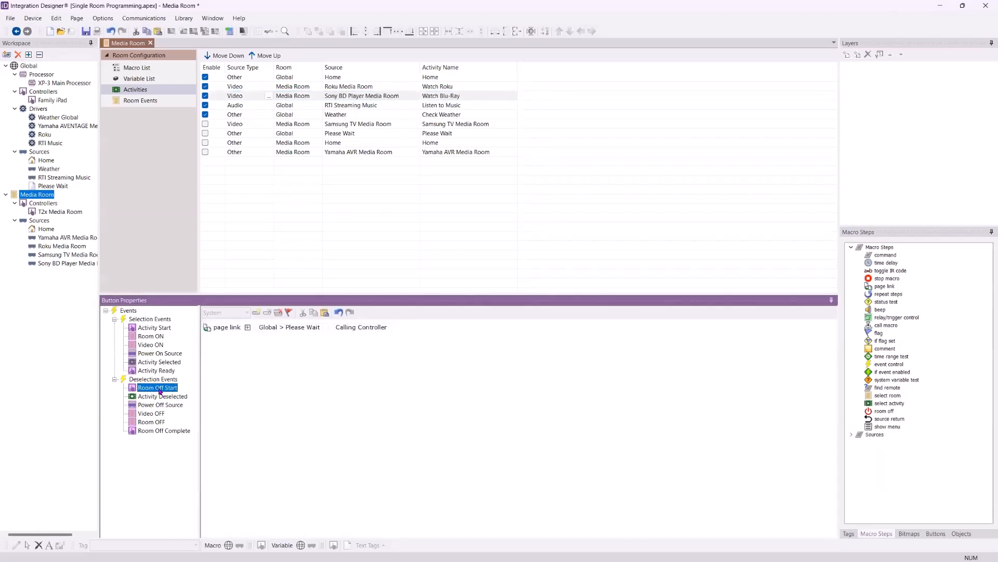
pyautogui.click(162, 408)
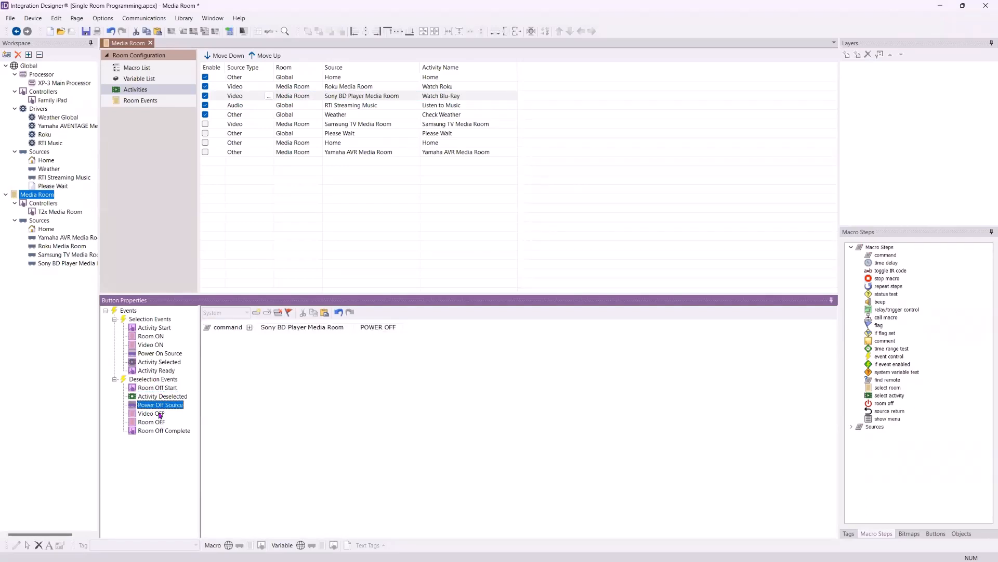
pyautogui.click(160, 414)
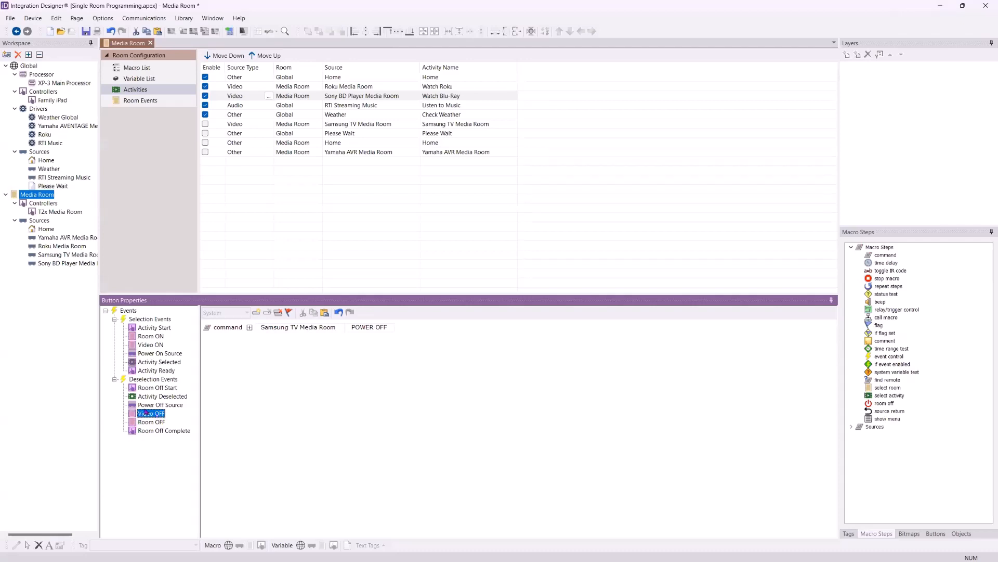
# Check Watch Roku's Room ON and Video ON macros for the receiver and TV power commands
pyautogui.click(440, 89)
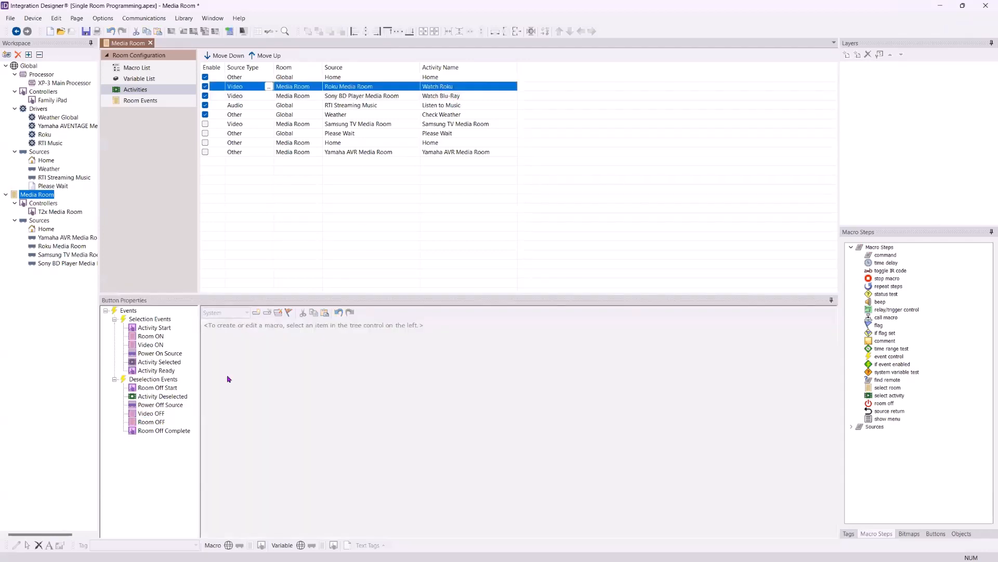
pyautogui.click(151, 336)
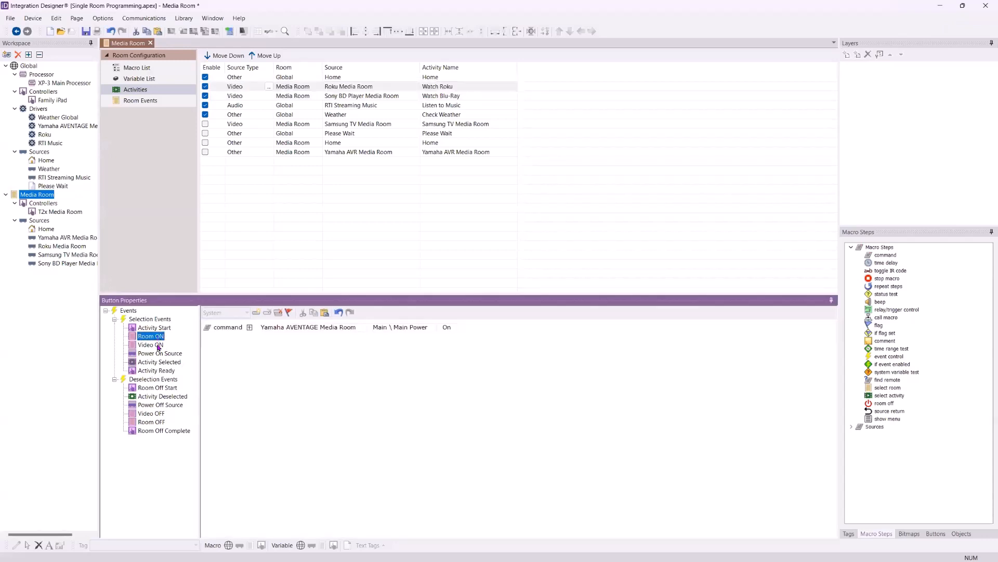
pyautogui.click(151, 345)
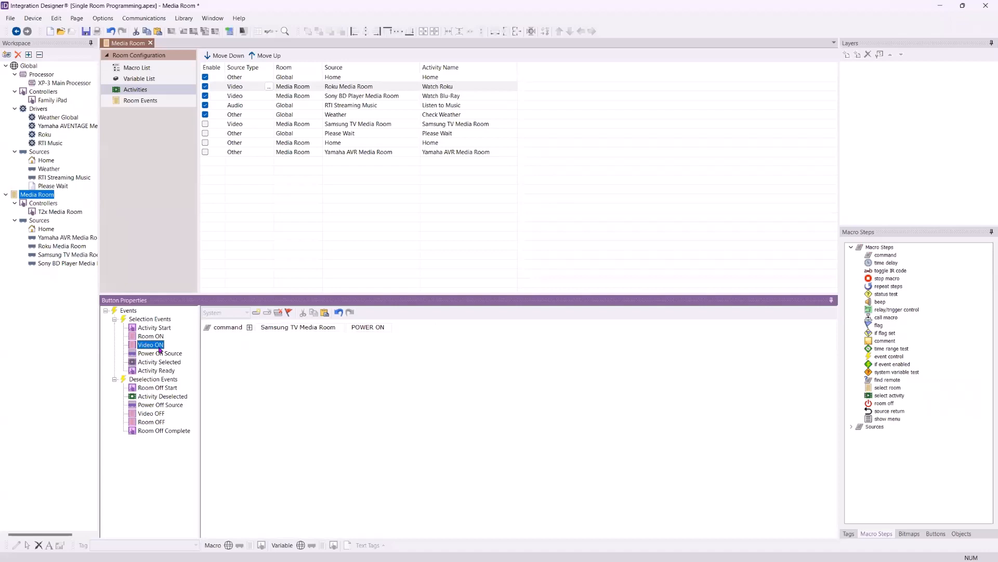
# Compare the Room Off Complete macros of the Watch Roku and Watch Blu-Ray activities
pyautogui.click(159, 431)
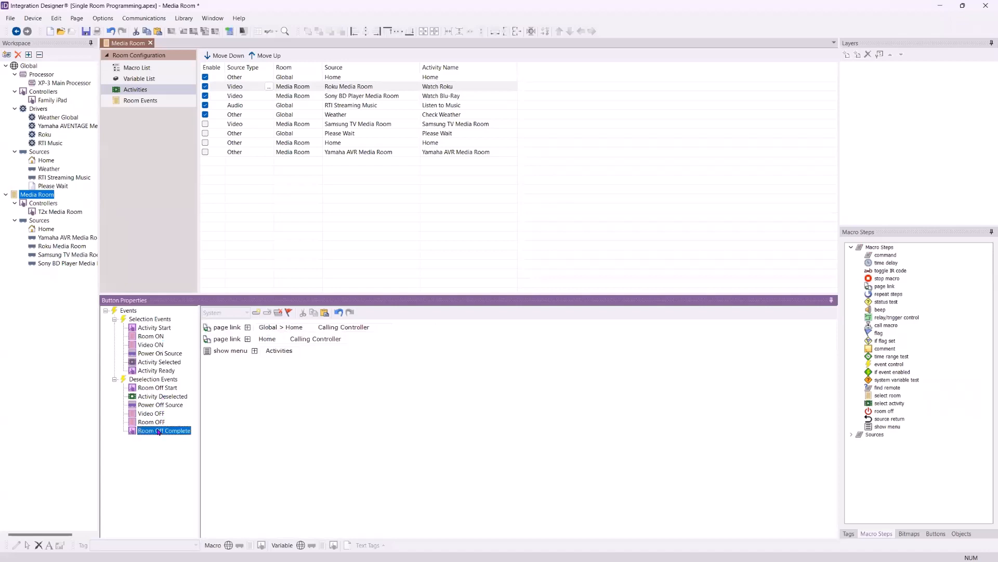
pyautogui.click(426, 96)
pyautogui.click(156, 423)
pyautogui.click(156, 429)
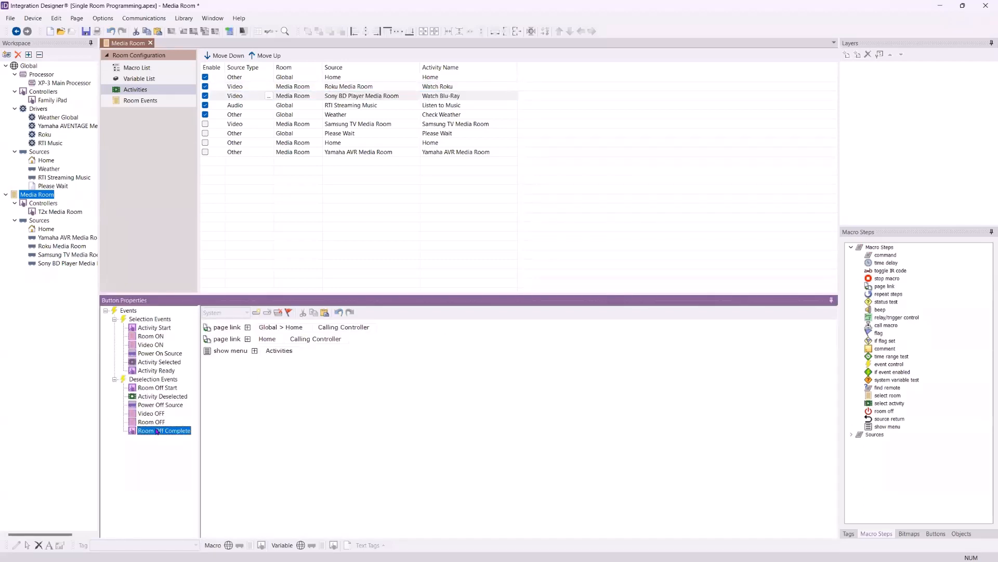
# Review Watch Roku's selection event macros in order, from Activity Start through Activity Ready
pyautogui.click(452, 87)
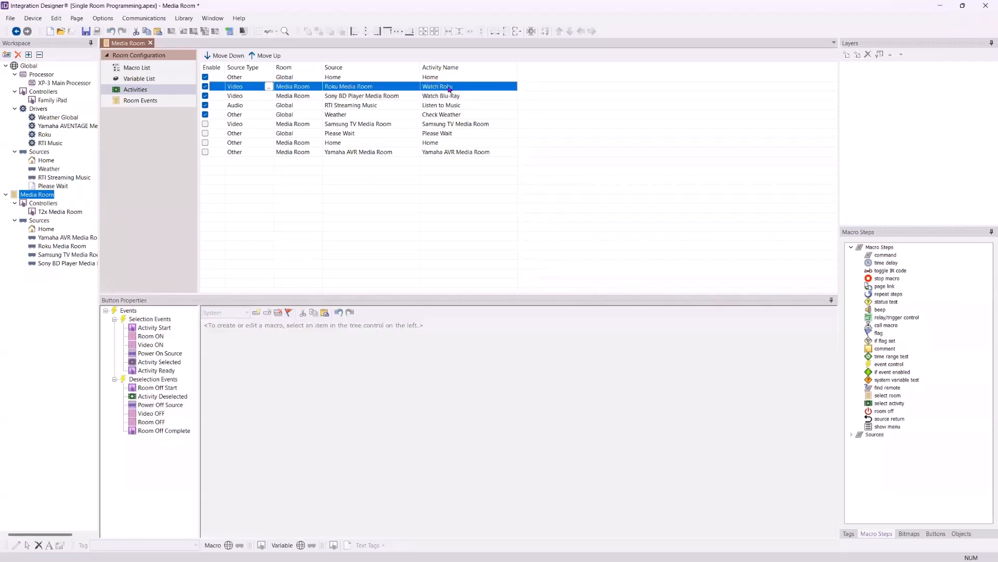
pyautogui.click(154, 330)
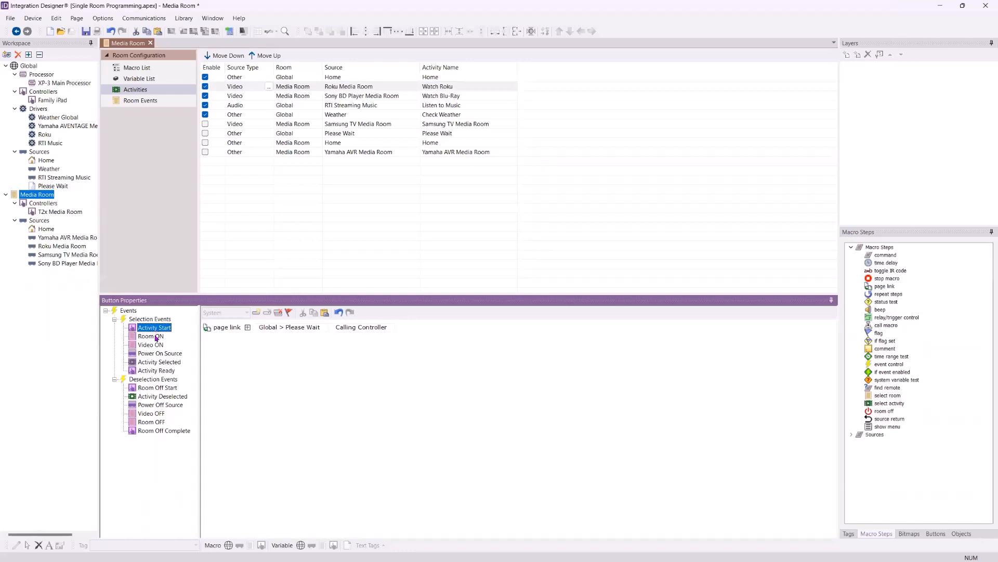
pyautogui.click(155, 336)
pyautogui.click(157, 344)
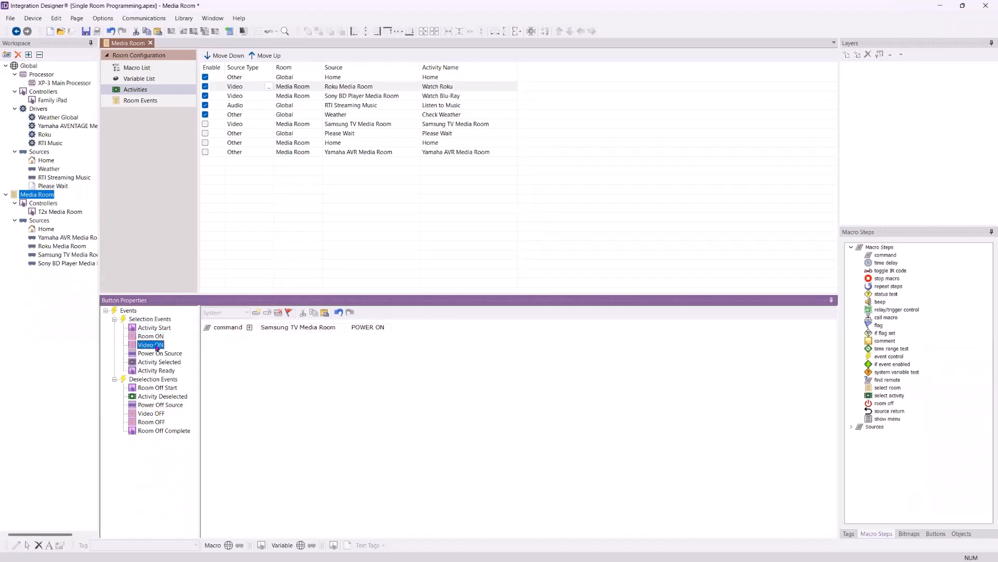
pyautogui.click(159, 354)
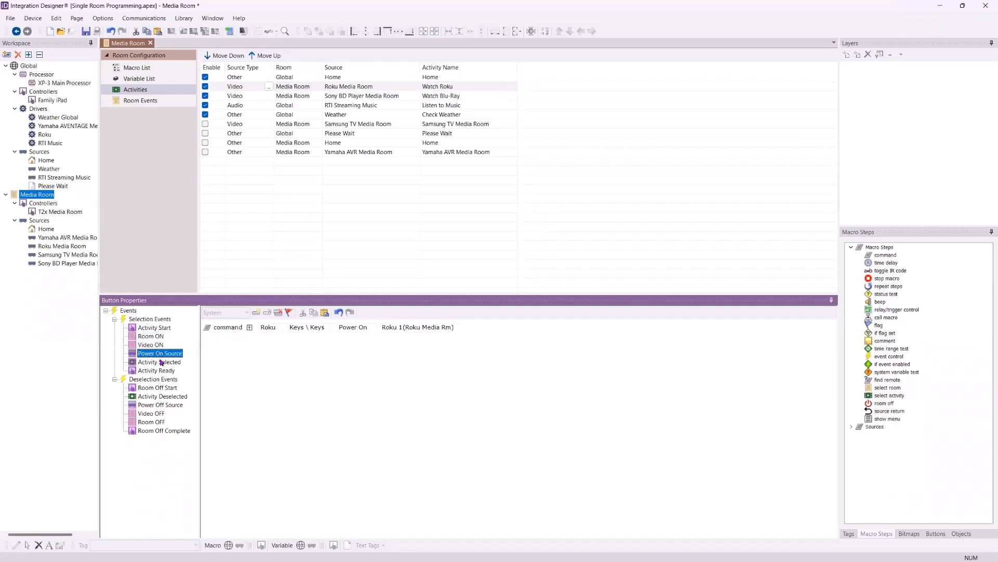
pyautogui.click(160, 362)
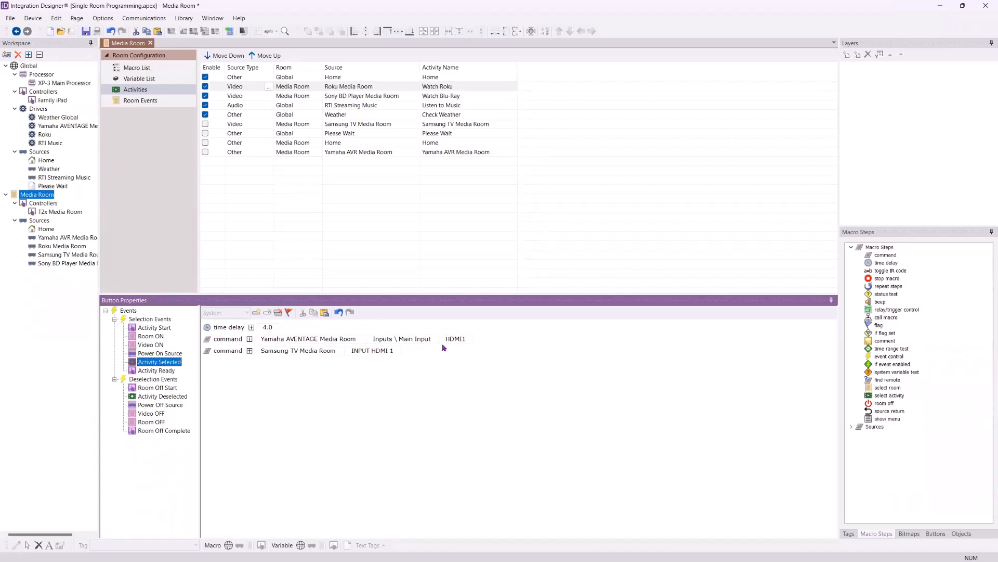
pyautogui.click(148, 370)
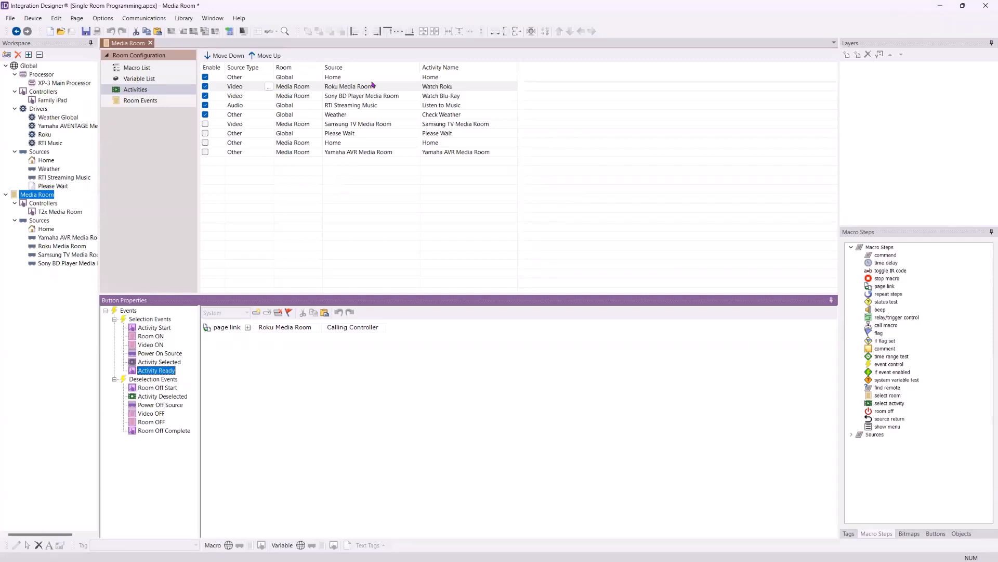
# Recheck the power commands in Watch Roku's Room ON, Video ON and Power On Source macros
pyautogui.click(154, 337)
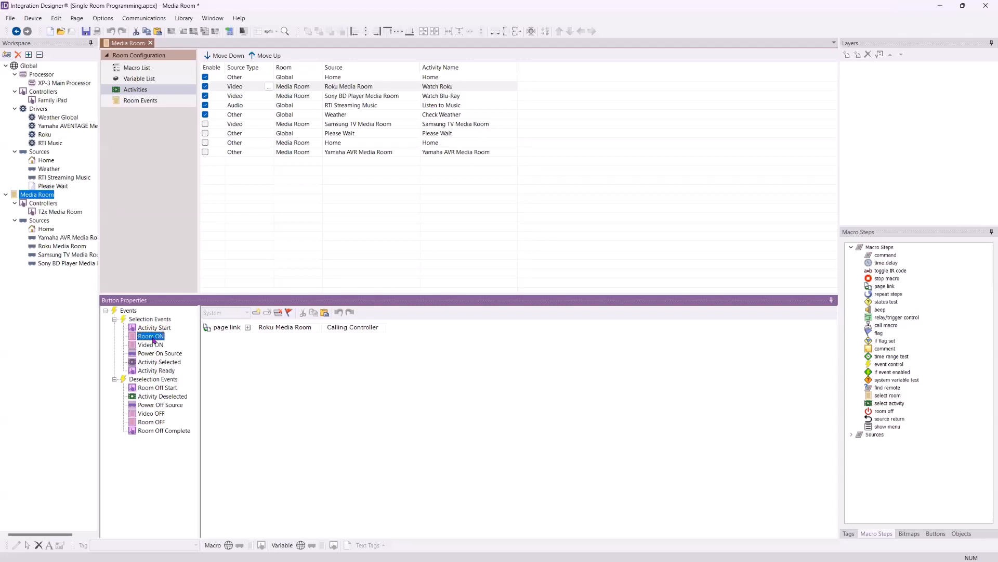
pyautogui.click(153, 345)
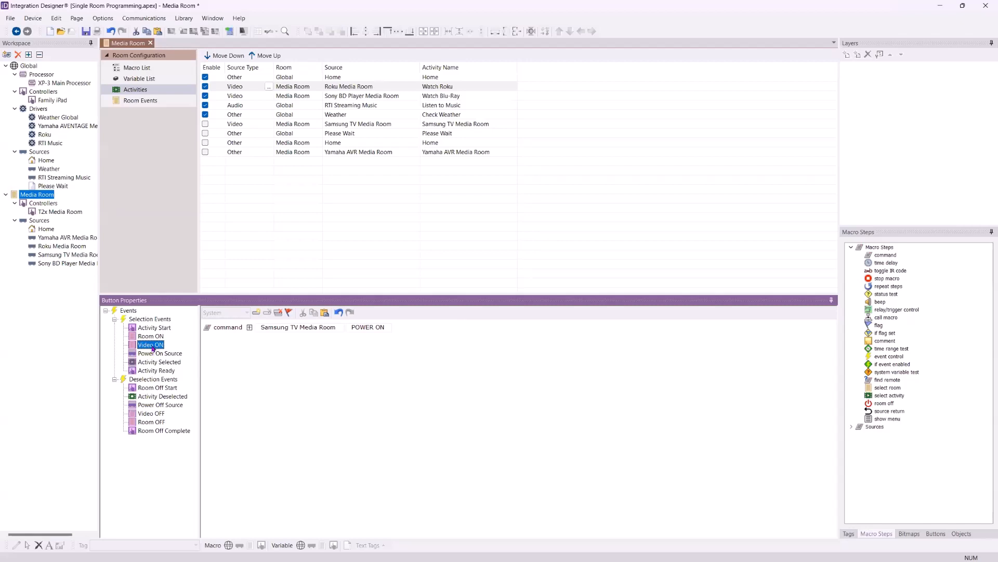
pyautogui.click(152, 355)
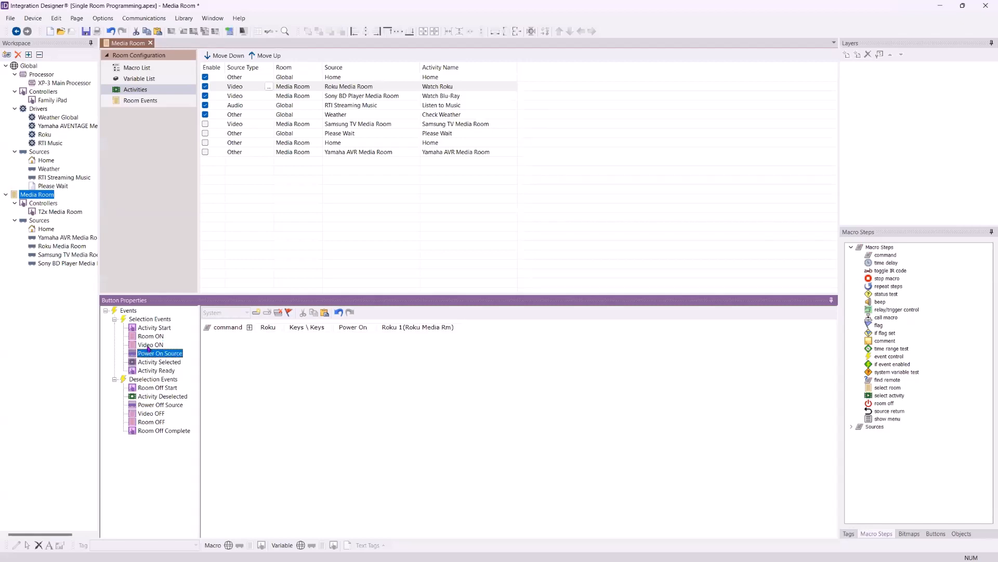
pyautogui.click(149, 346)
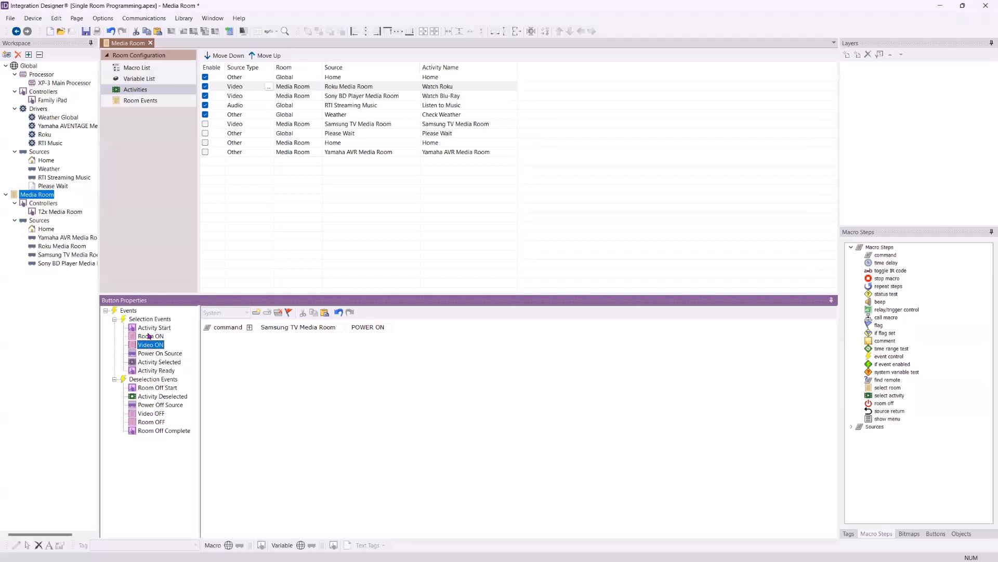
pyautogui.click(150, 336)
pyautogui.click(148, 347)
pyautogui.click(156, 337)
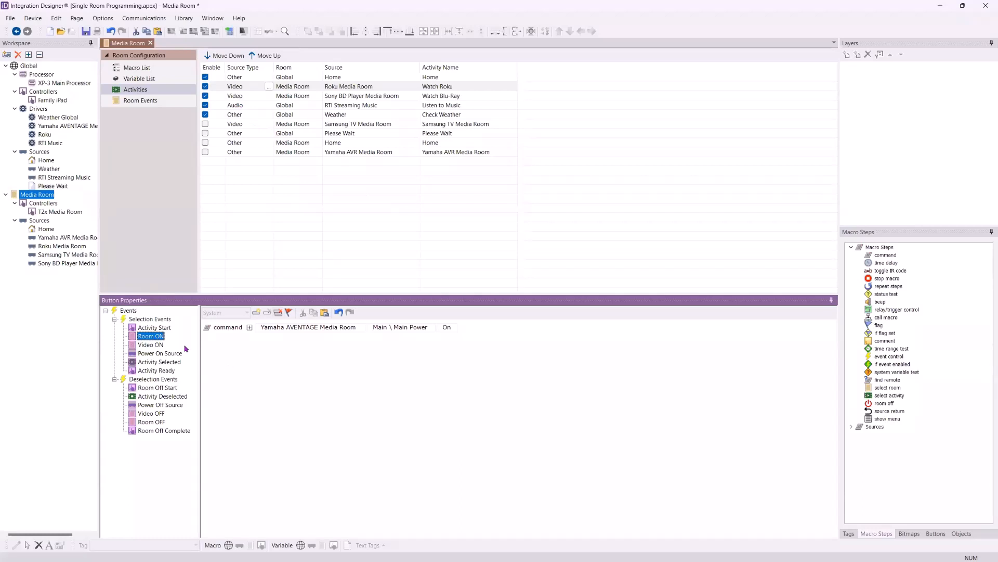
pyautogui.click(157, 346)
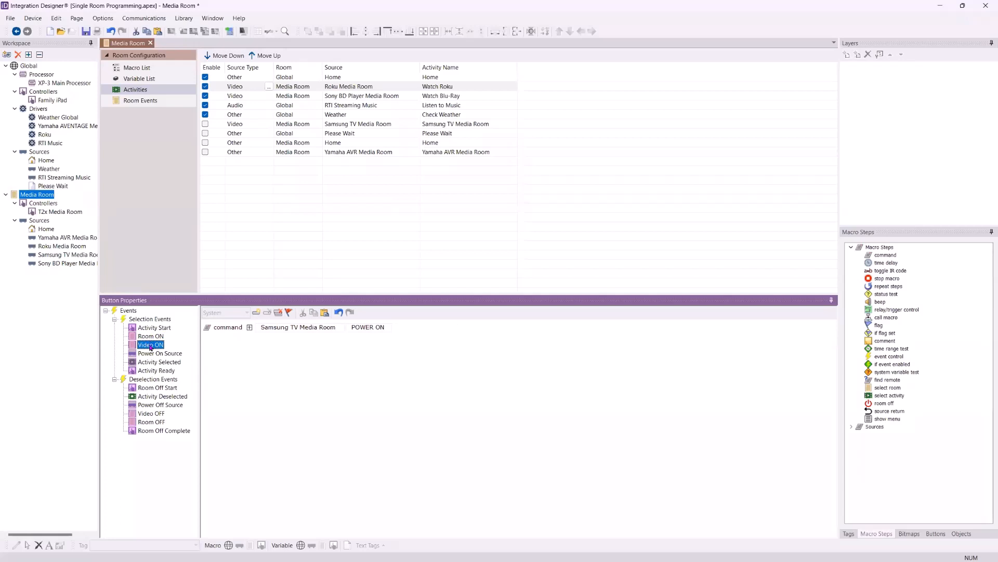
pyautogui.click(151, 354)
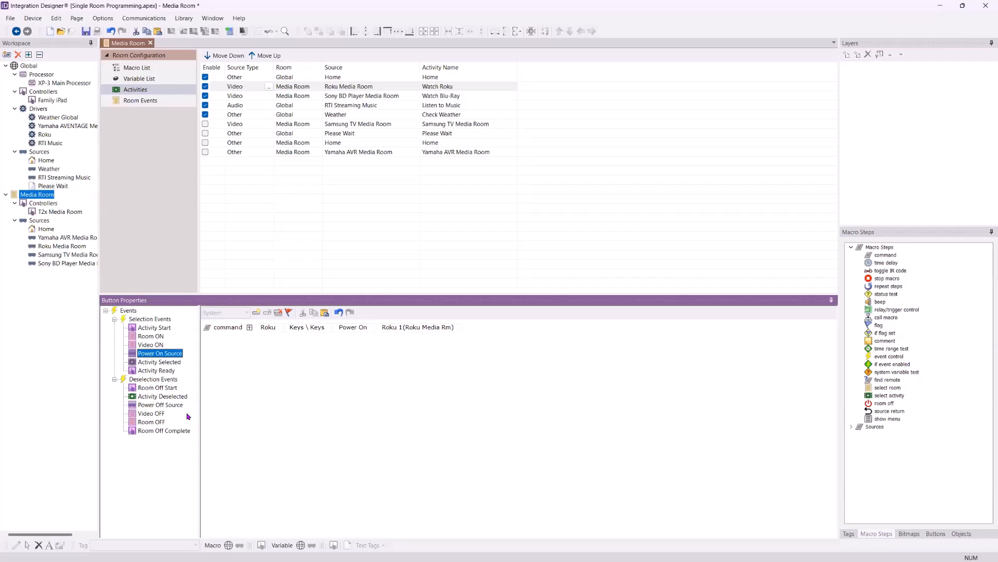
pyautogui.click(245, 406)
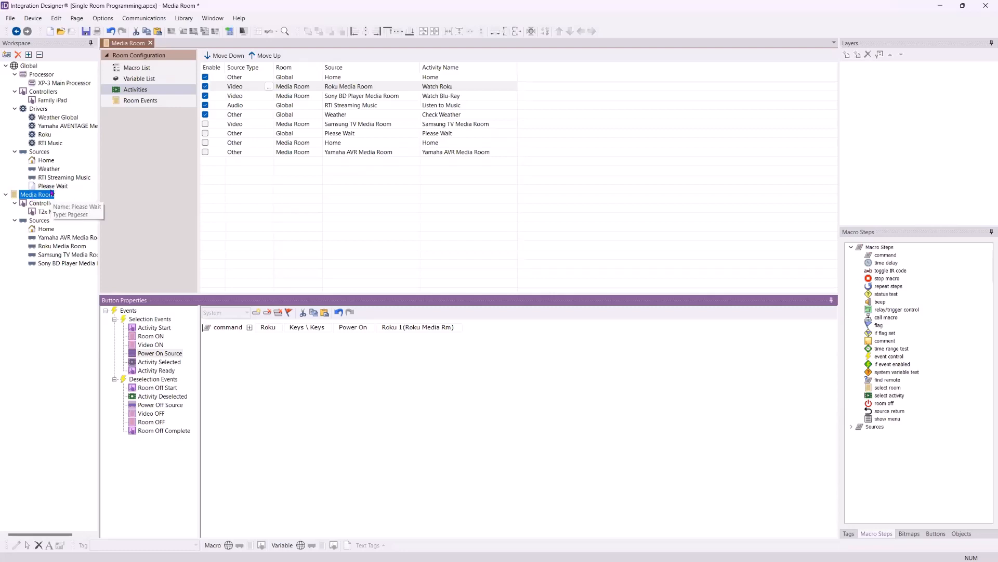
# Open the T2x Media Room controller's Home - List page at 175% zoom and check the Volume Down key's room macro
pyautogui.click(62, 212)
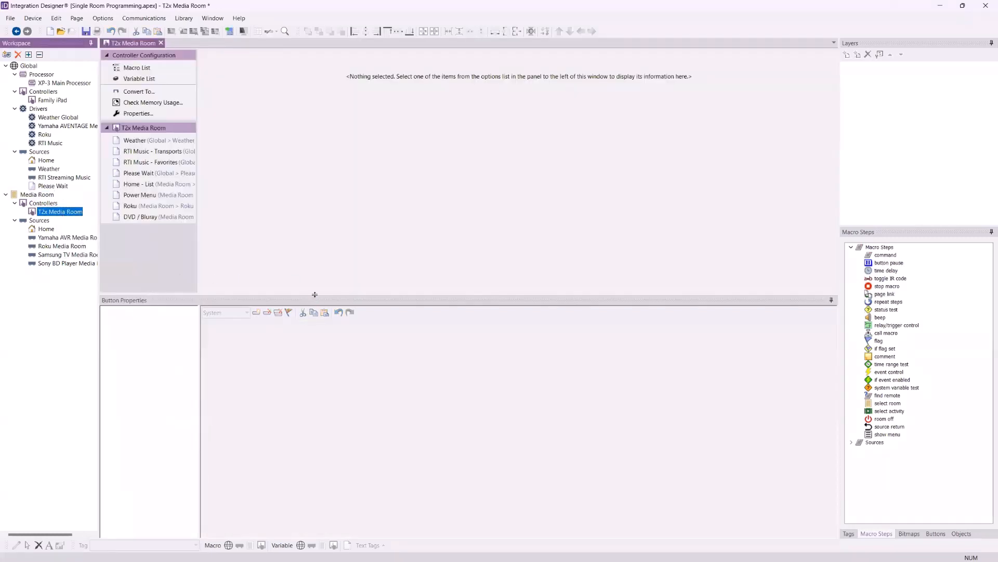
pyautogui.moveTo(315, 294); pyautogui.dragTo(309, 414)
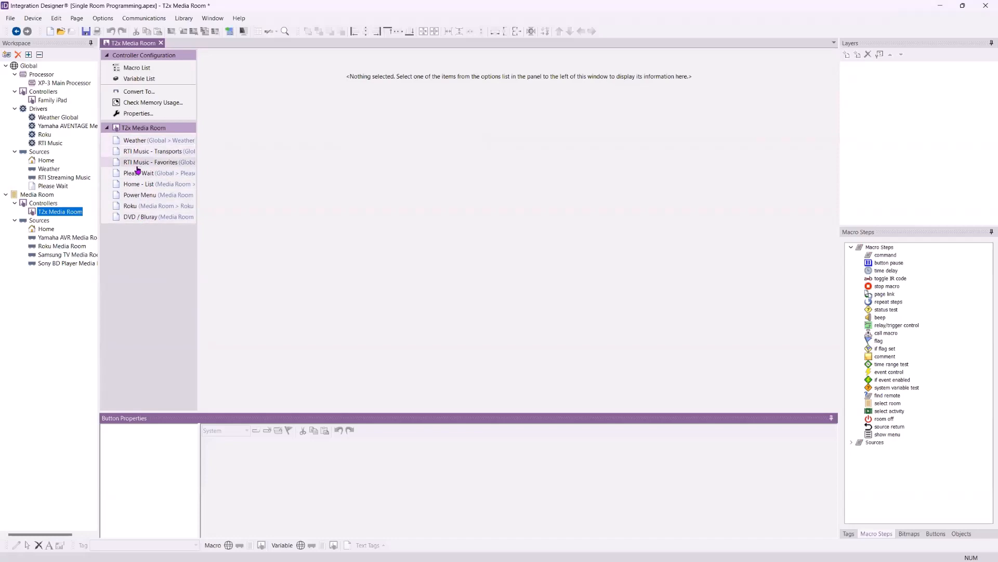
pyautogui.click(130, 188)
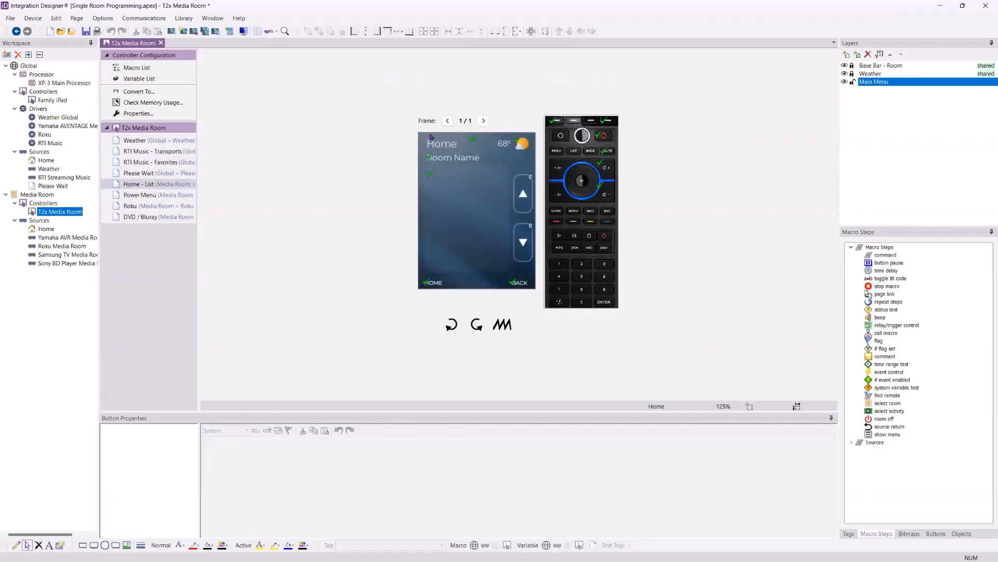
pyautogui.click(736, 411)
pyautogui.click(721, 375)
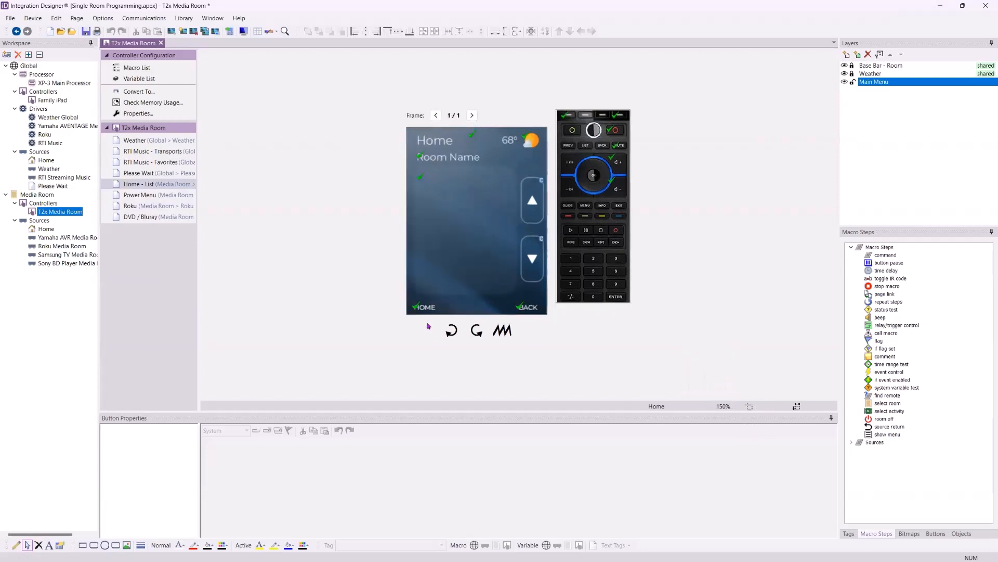
pyautogui.click(735, 407)
pyautogui.click(717, 383)
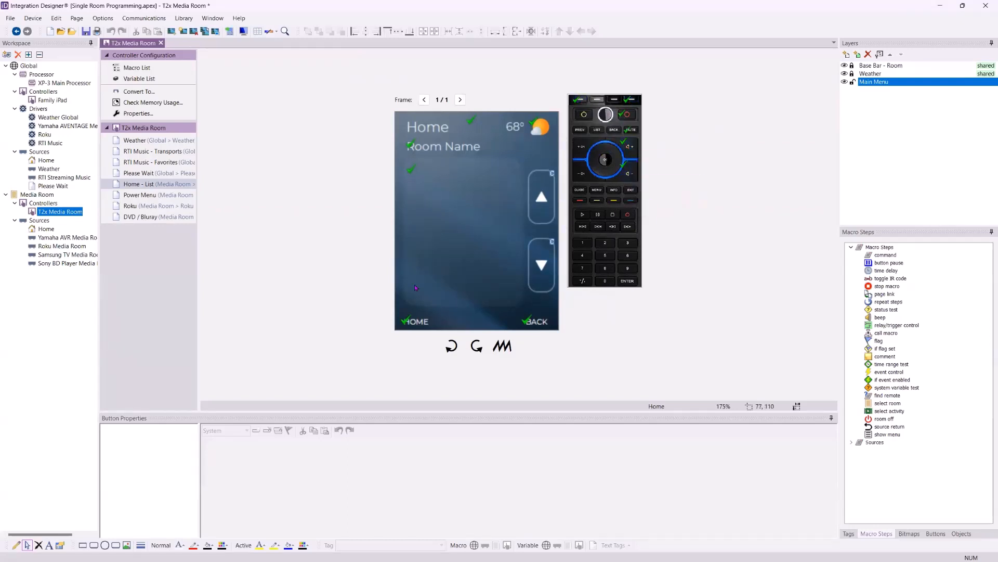
pyautogui.click(630, 175)
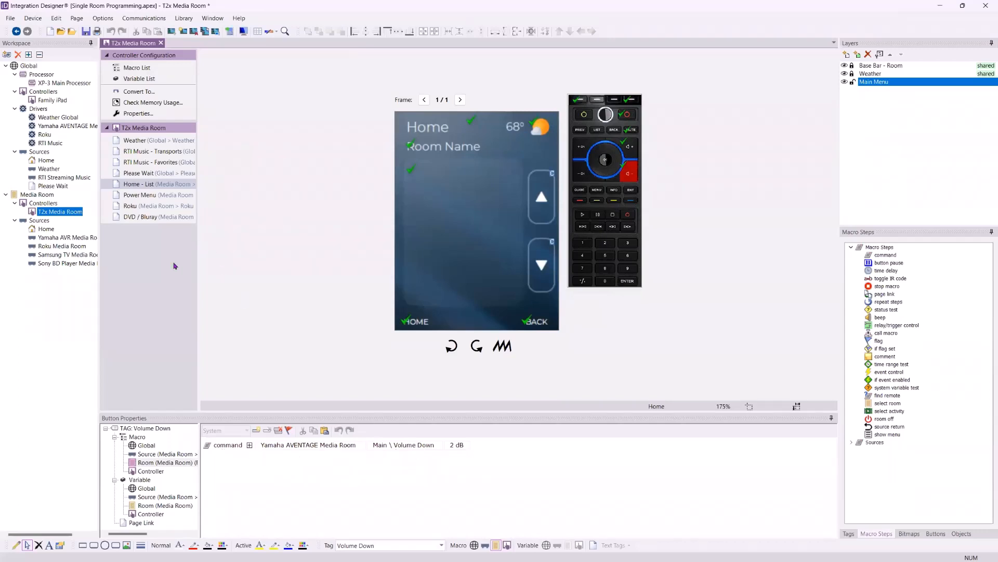
# Inspect the source macros of the Play, Scan Back, Menu Home and Netflix buttons on the T2x Roku page
pyautogui.click(149, 210)
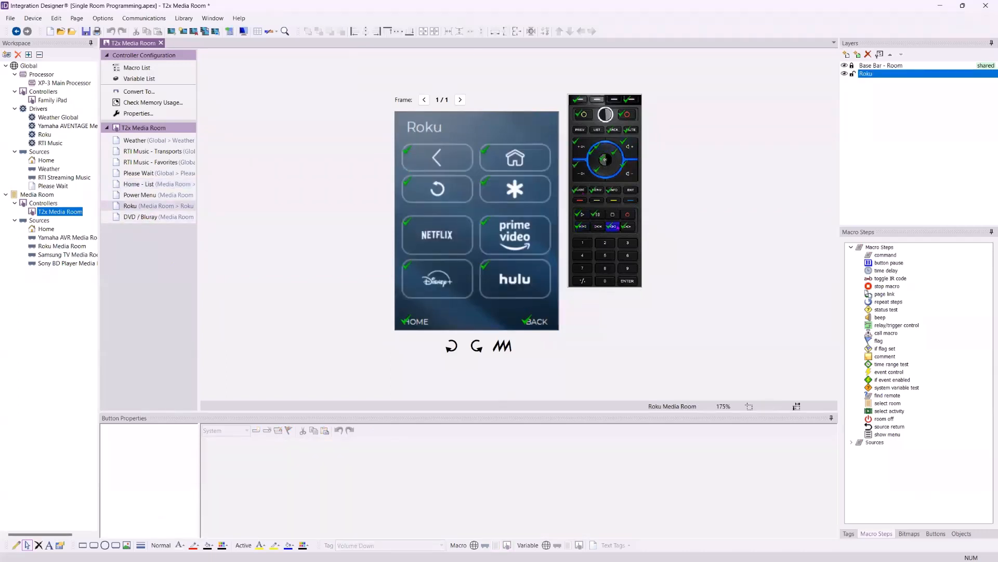
pyautogui.click(583, 214)
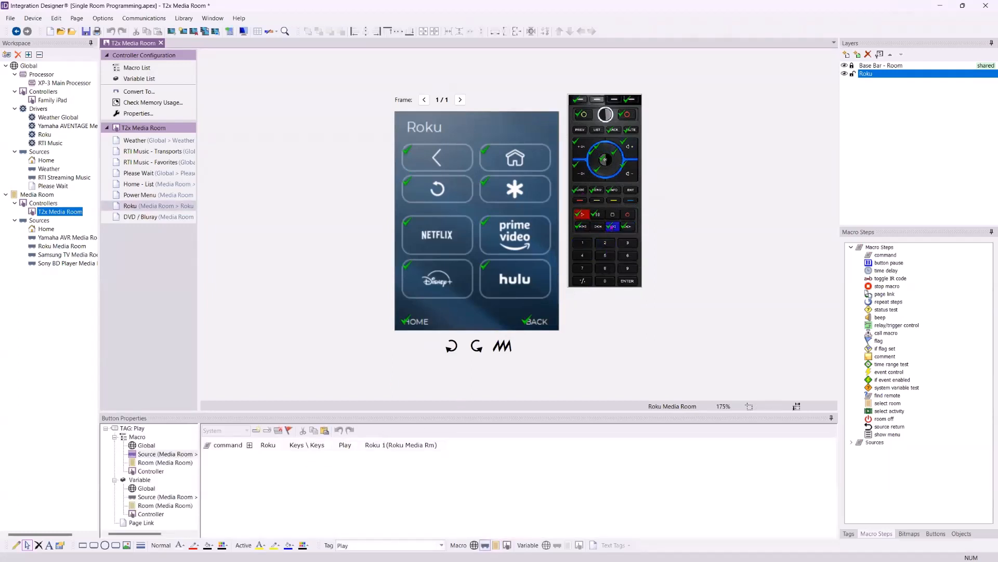
pyautogui.click(612, 226)
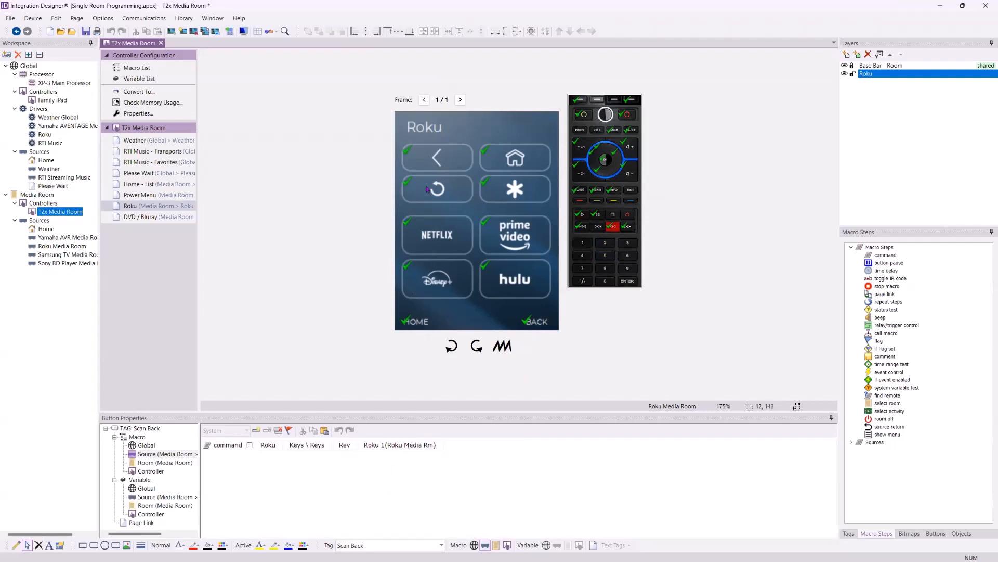
pyautogui.click(517, 170)
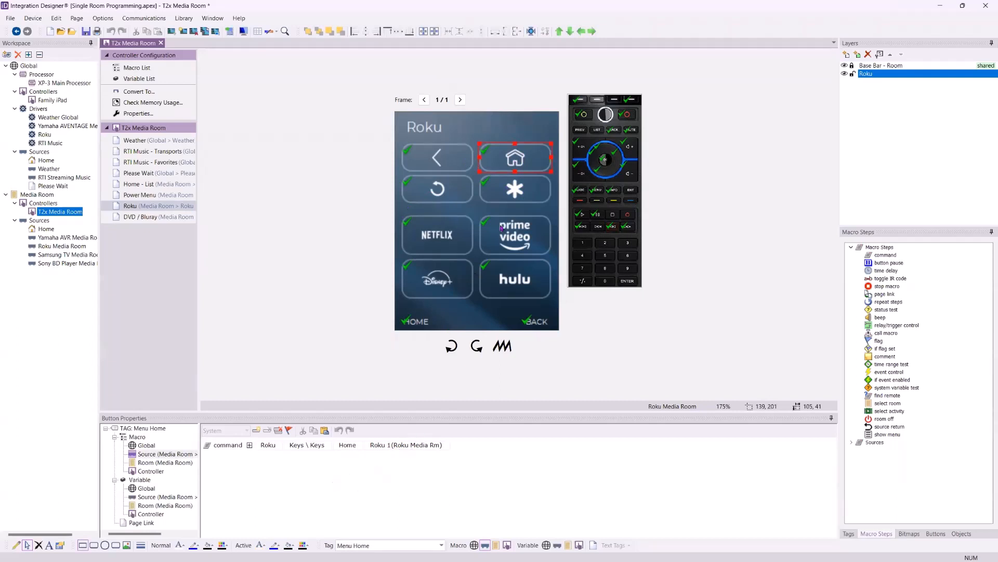
pyautogui.click(437, 248)
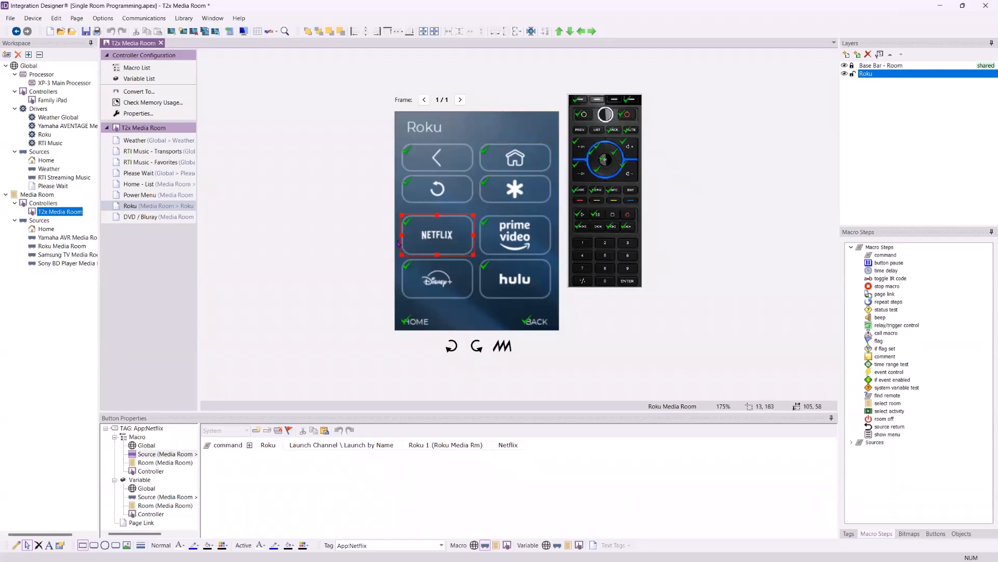
# Check the digit 1 key's macro on the DVD / Bluray page, and view the Please Wait and Weather pages
pyautogui.click(170, 217)
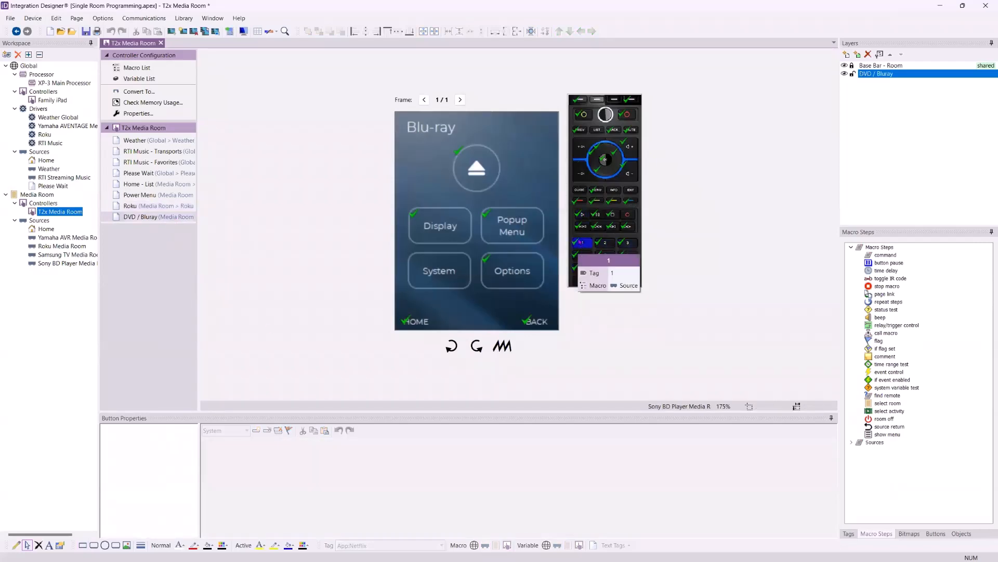
pyautogui.click(582, 242)
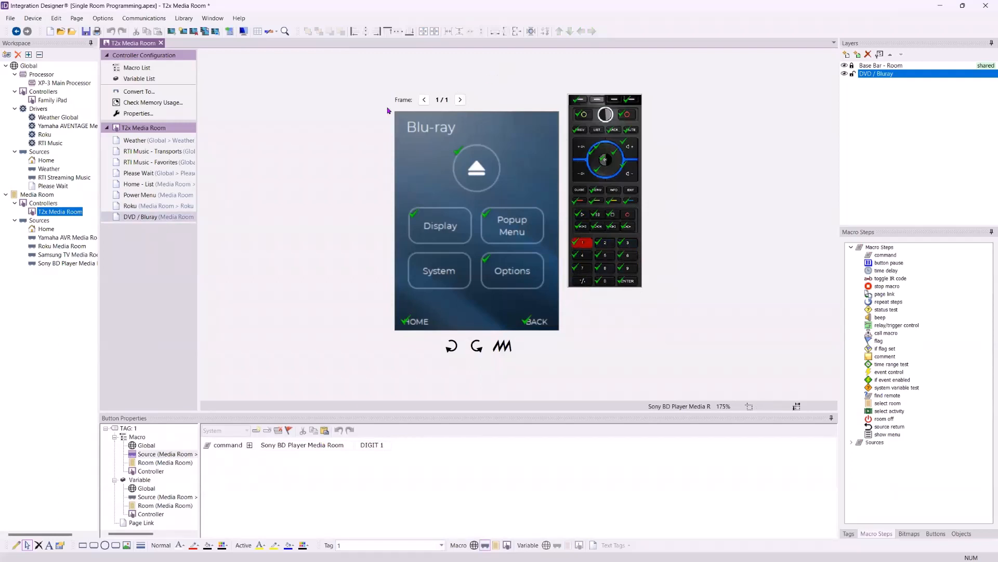
pyautogui.click(159, 174)
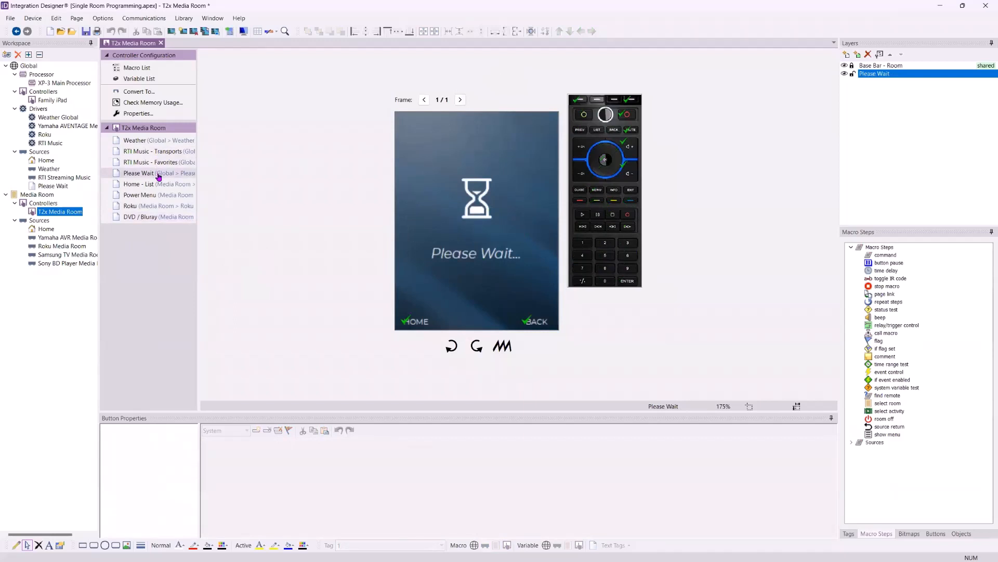
pyautogui.click(153, 142)
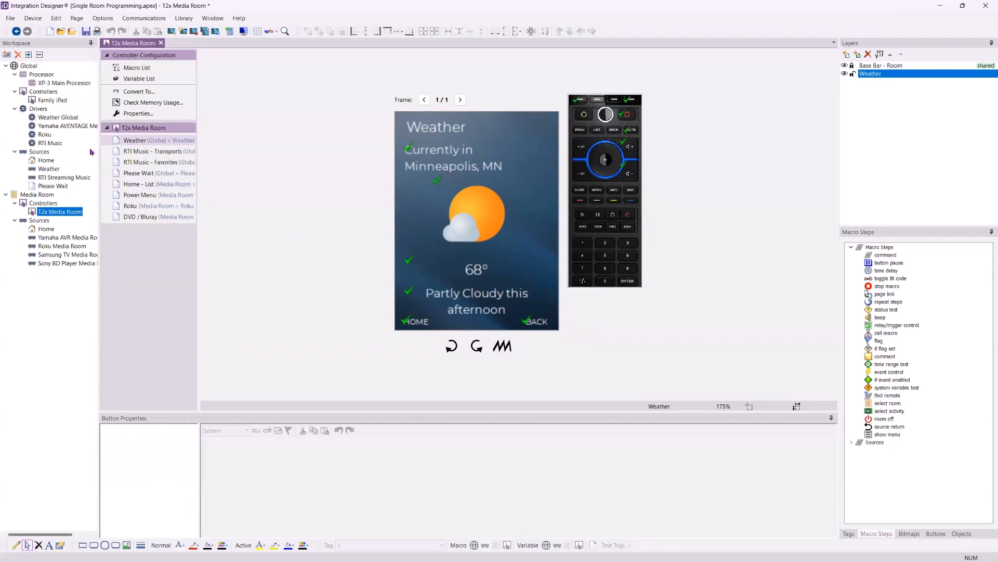
# View the RTI Music Transports and Favorites pages and check the Enter key's source macro
pyautogui.click(126, 151)
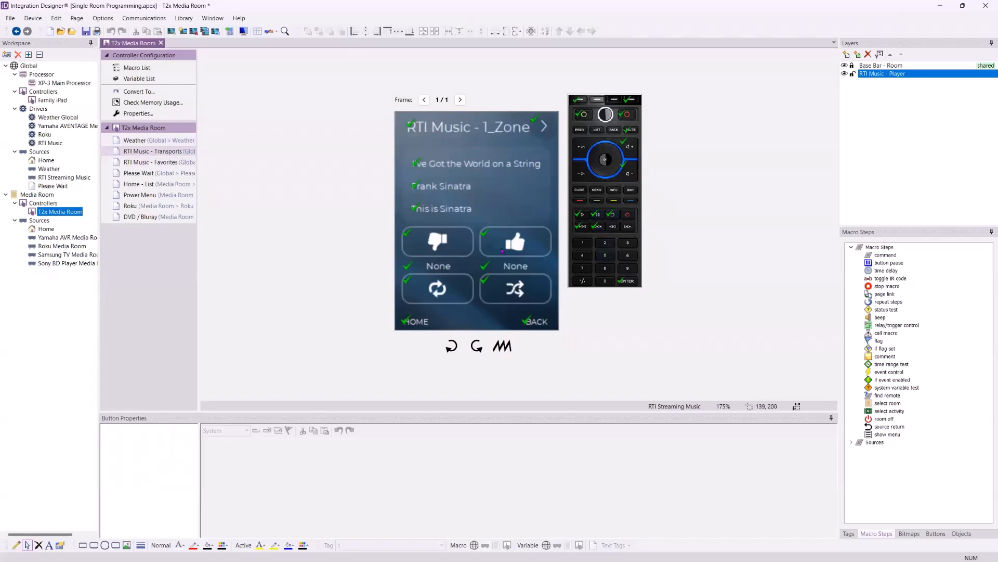
pyautogui.click(154, 163)
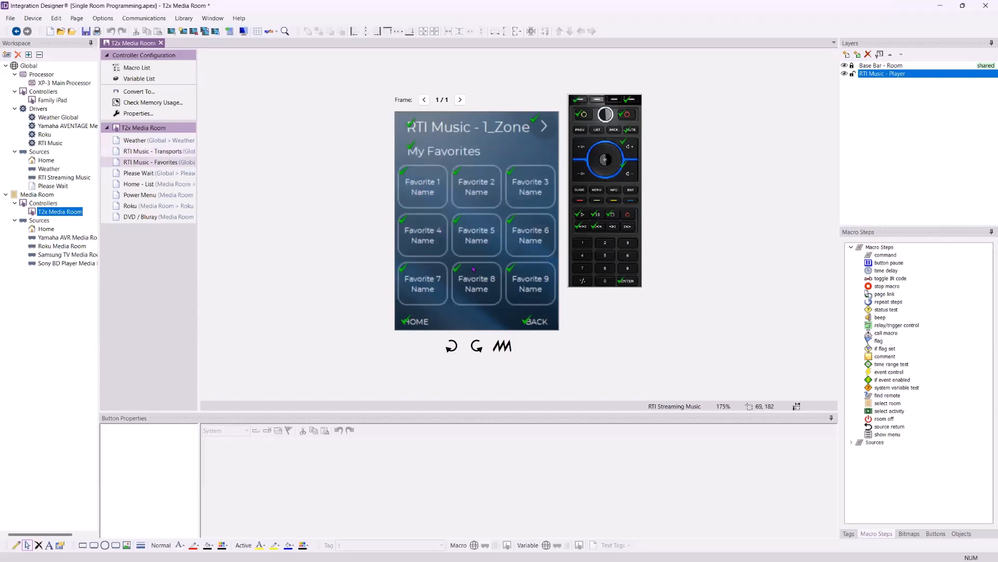
pyautogui.click(627, 281)
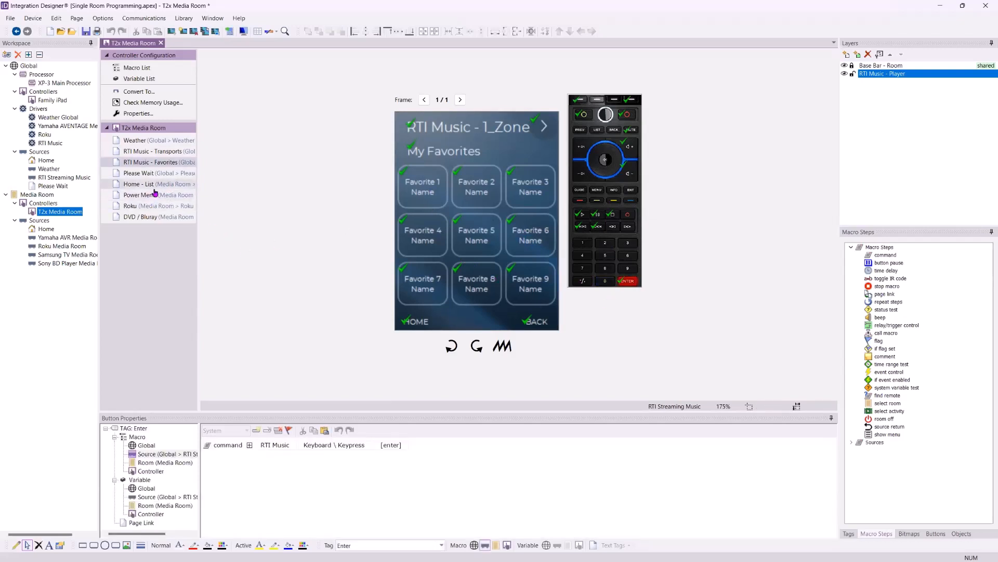
# Open the Family iPad controller's Home page and compare its portrait and landscape layouts
pyautogui.doubleClick(59, 101)
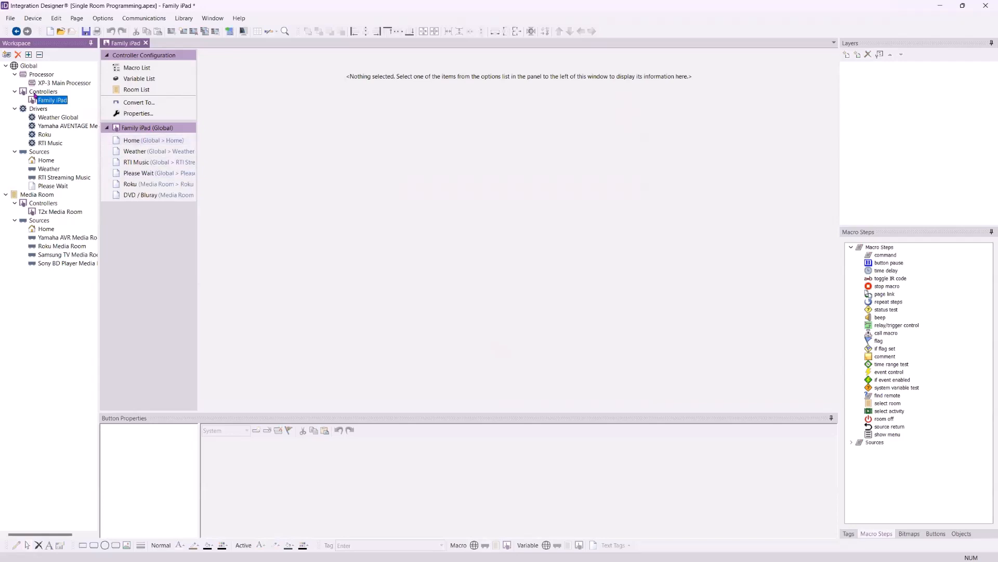
pyautogui.click(145, 141)
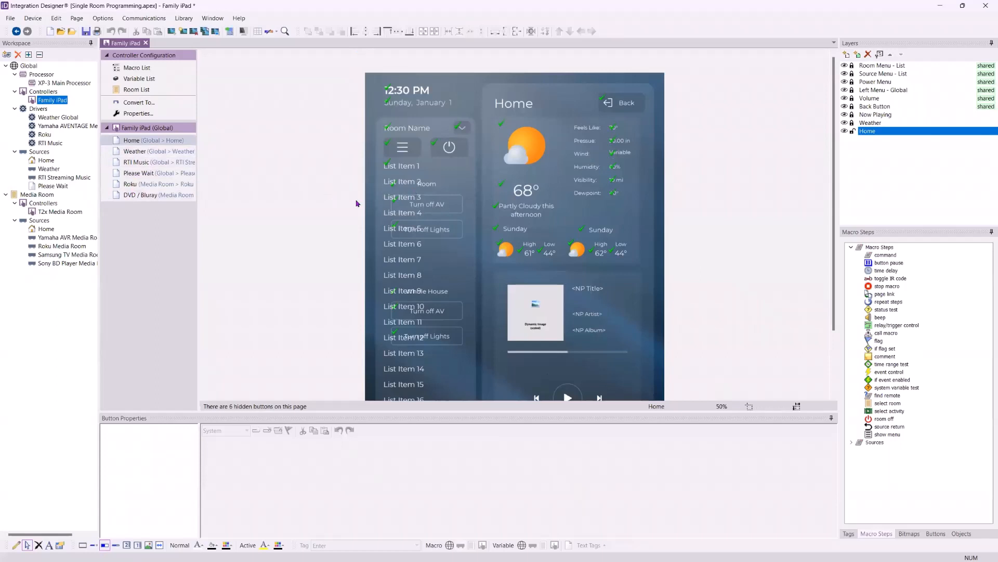
pyautogui.hotkey('ctrl', 'r')
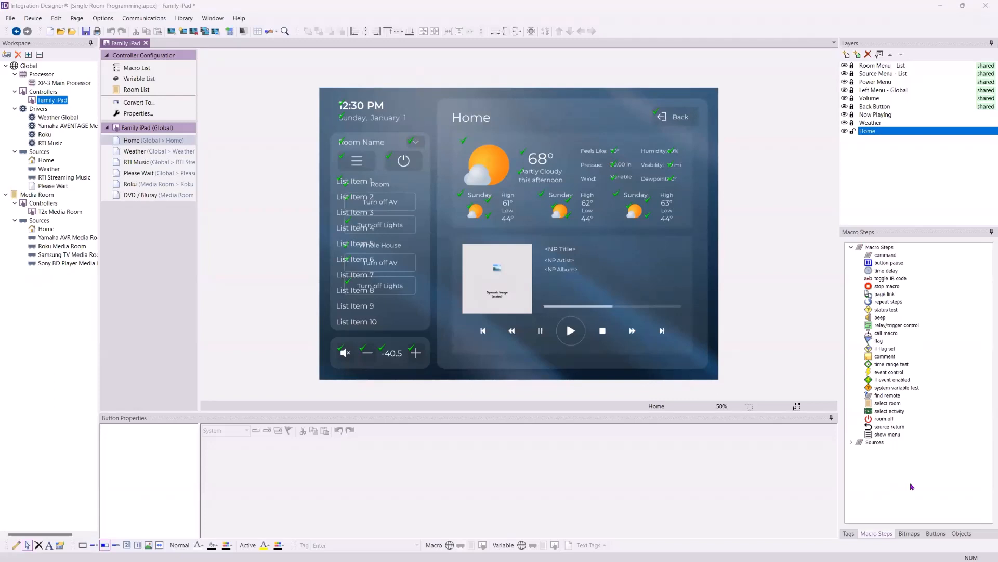
pyautogui.click(761, 368)
pyautogui.hotkey('ctrl', 'r')
pyautogui.hotkey('ctrl', 'r')
pyautogui.hotkey('ctrl', 'r')
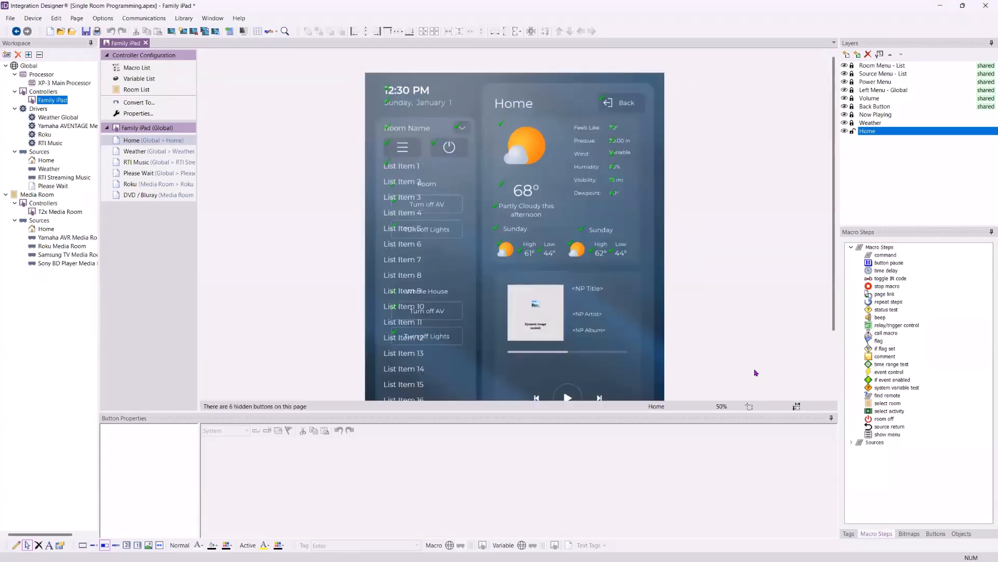
pyautogui.hotkey('ctrl', 'r')
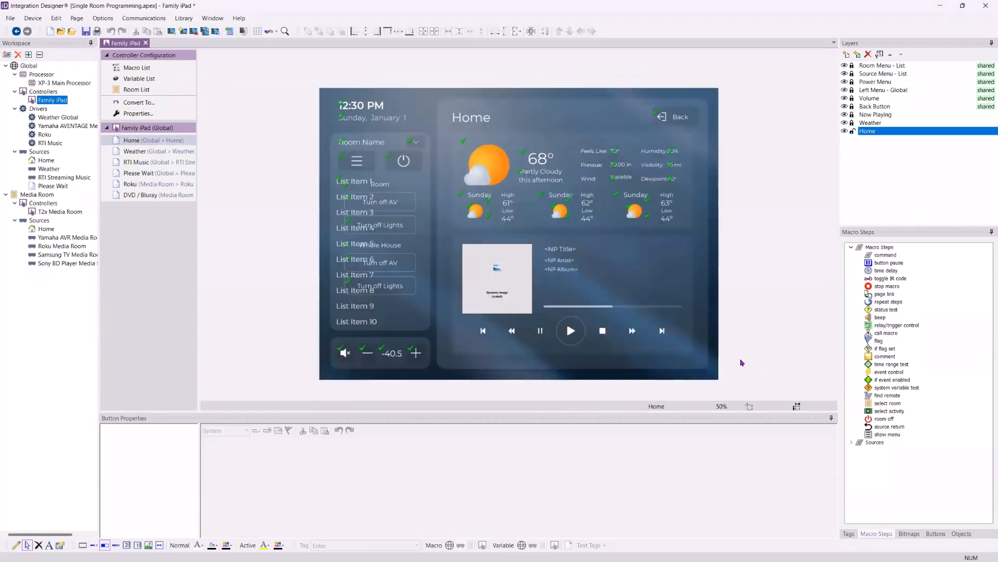
# Check the Family iPad's supported orientations, compare both layouts with the Home page's main panel shifted, and undo that shift
pyautogui.click(149, 113)
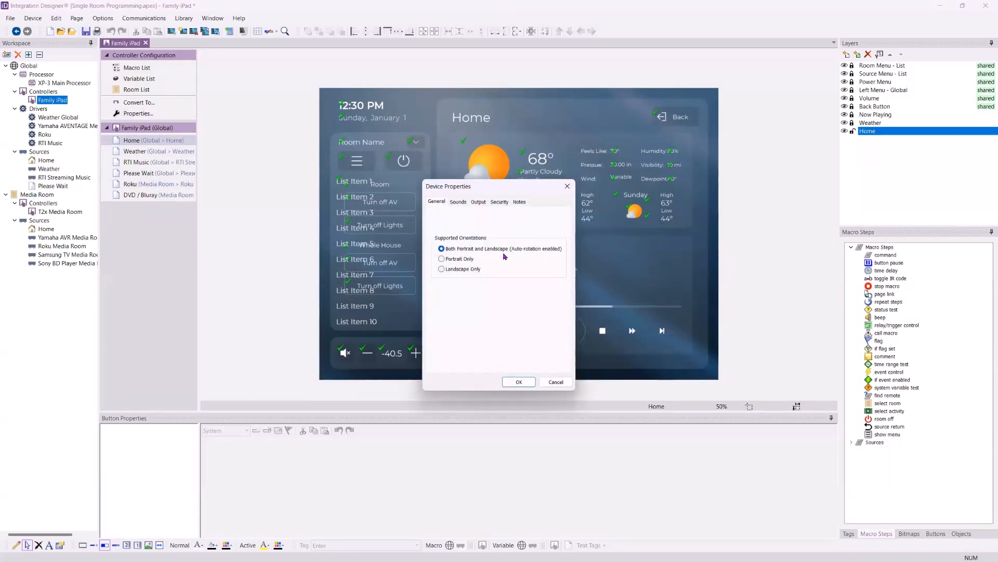
pyautogui.click(509, 384)
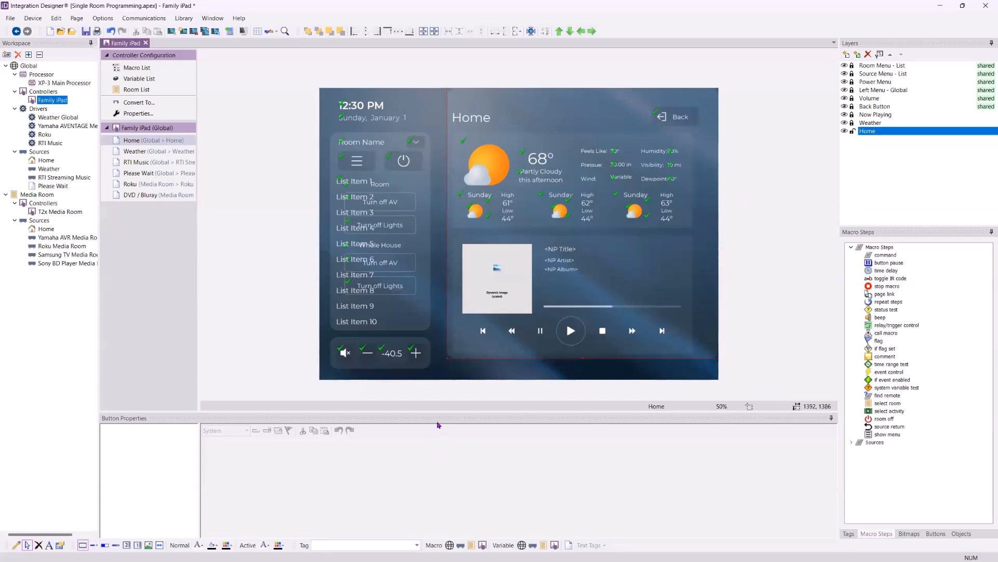
pyautogui.hotkey('ctrl', 'r')
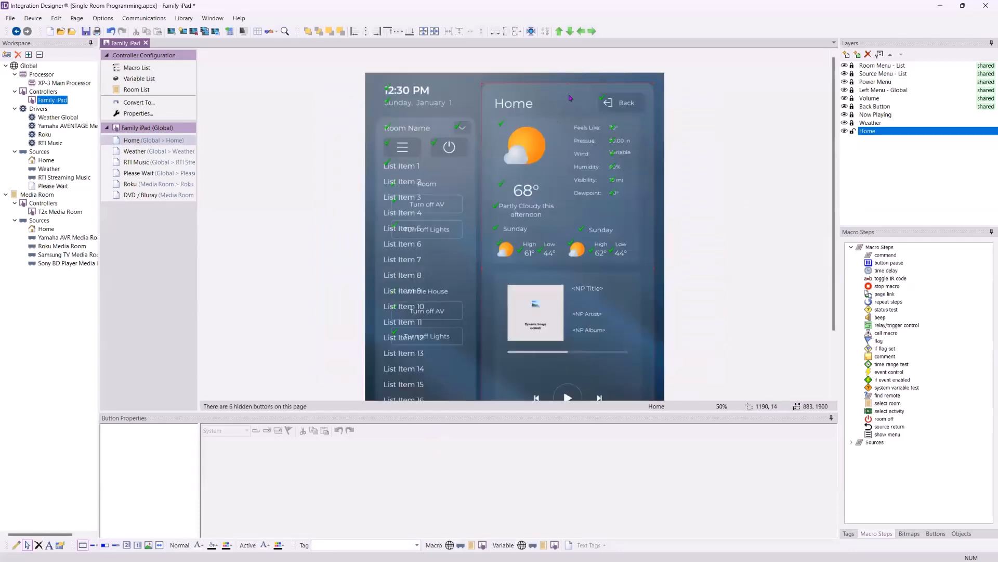
pyautogui.hotkey('ctrl', 'r')
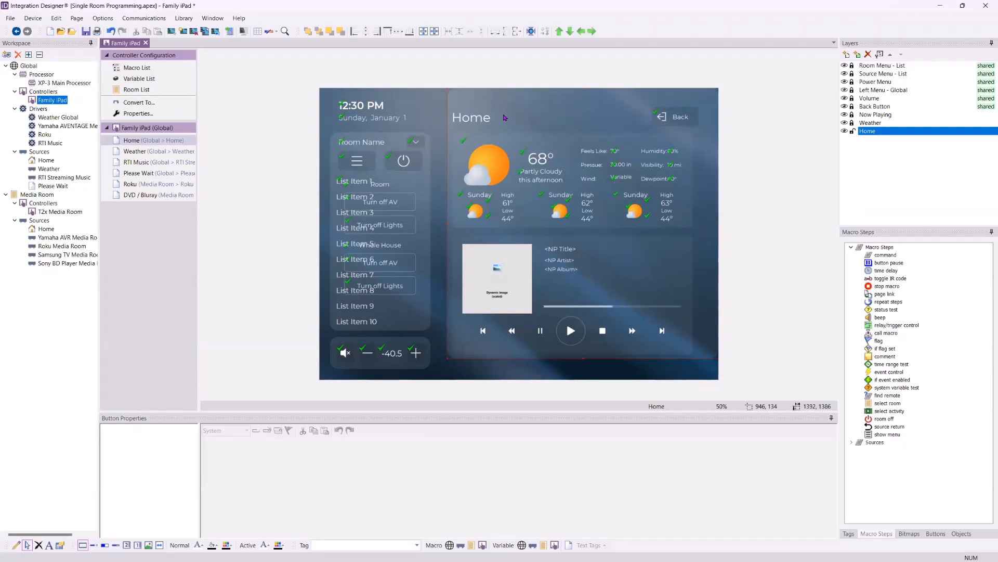
pyautogui.hotkey('ctrl', 'z')
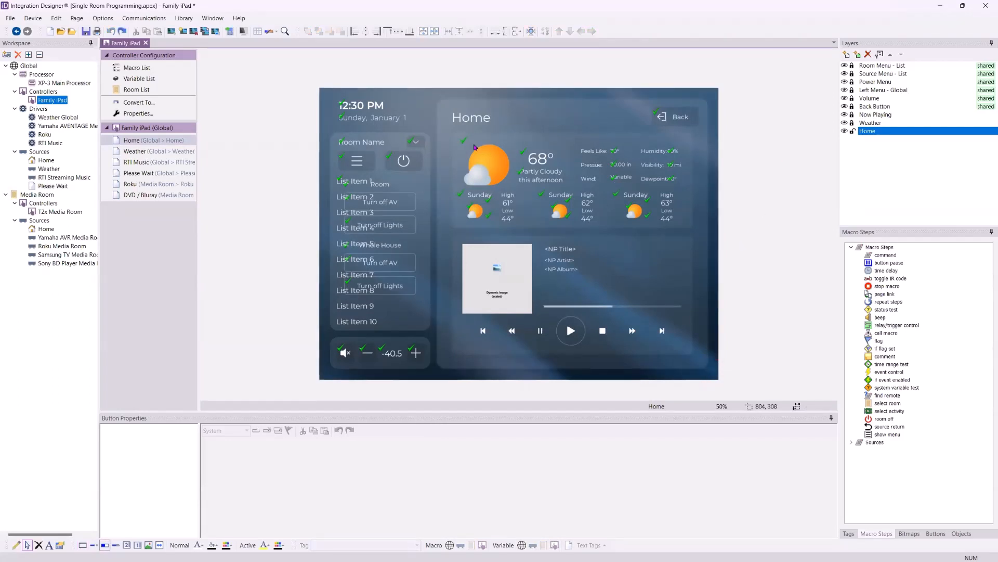
# View the Weather and RTI Music pages and hide the RTI Music - Cover Art and RTI Music - Player layers
pyautogui.click(156, 152)
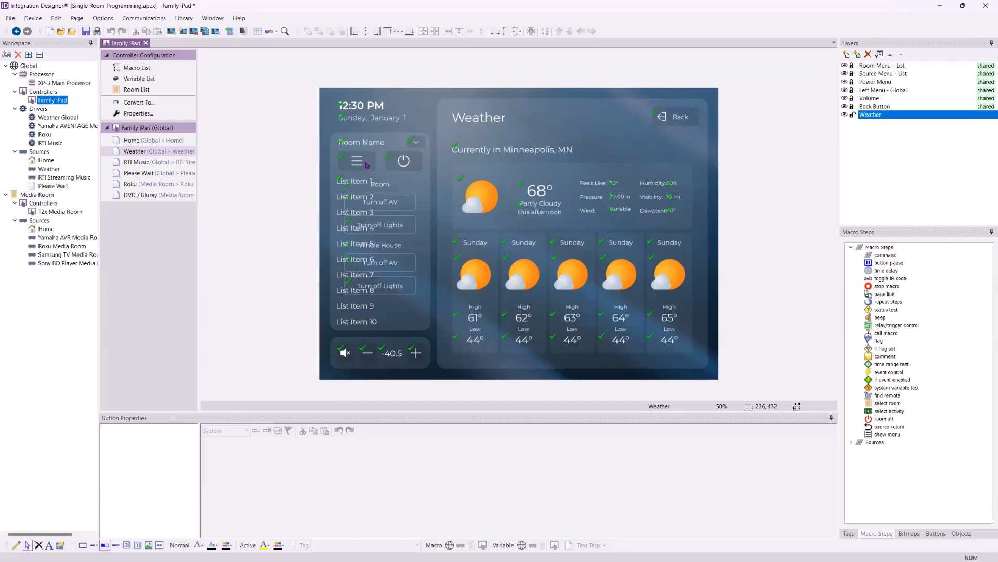
pyautogui.click(156, 163)
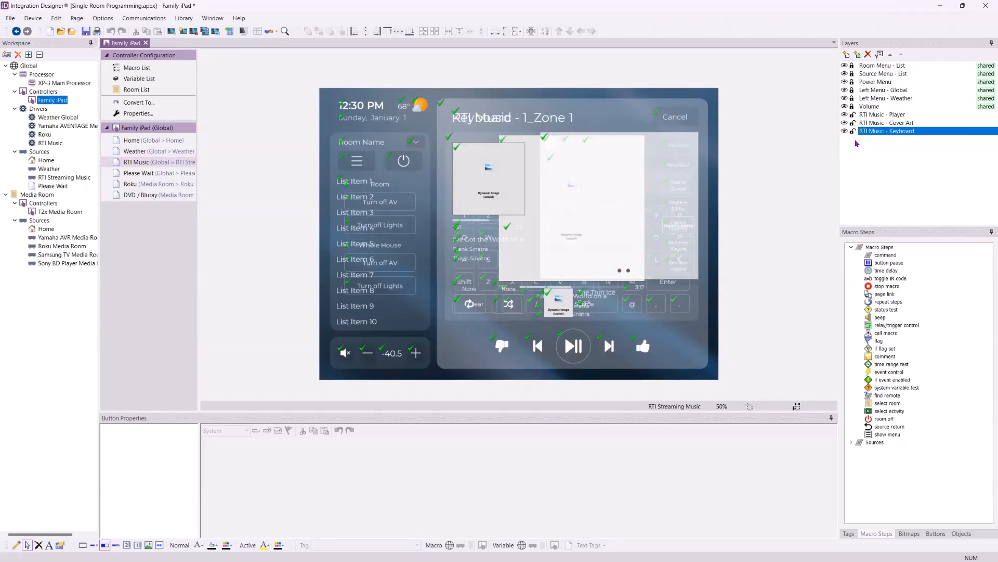
pyautogui.click(844, 124)
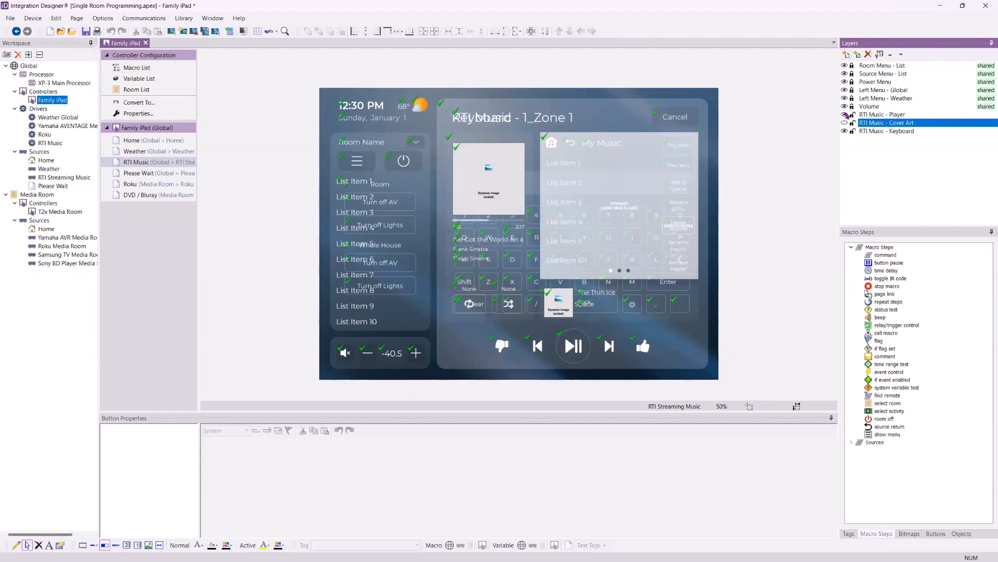
pyautogui.click(844, 114)
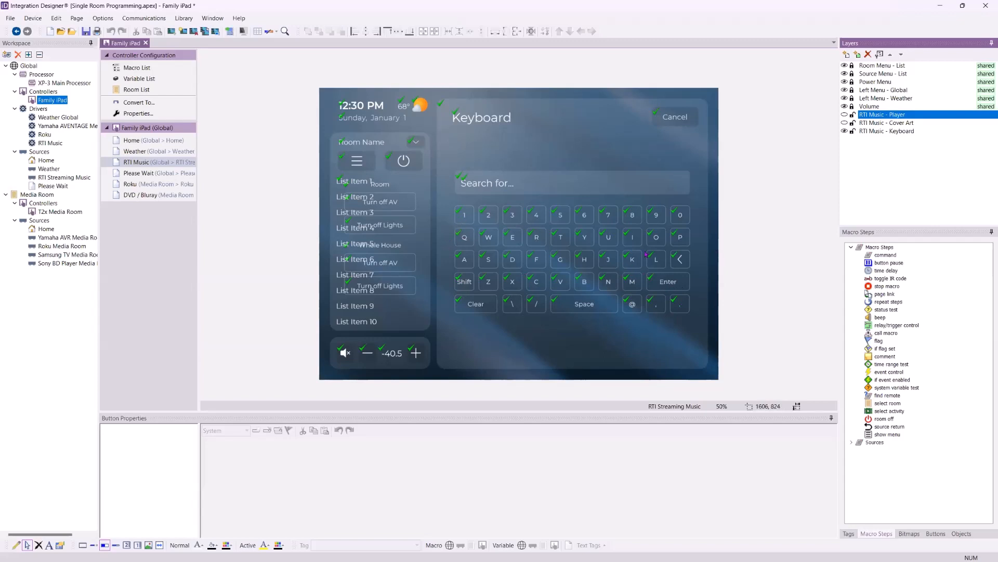
# Check the source macro of the RTI Music keyboard's 1 key, and view the Please Wait, Roku and DVD / Bluray pages
pyautogui.click(461, 219)
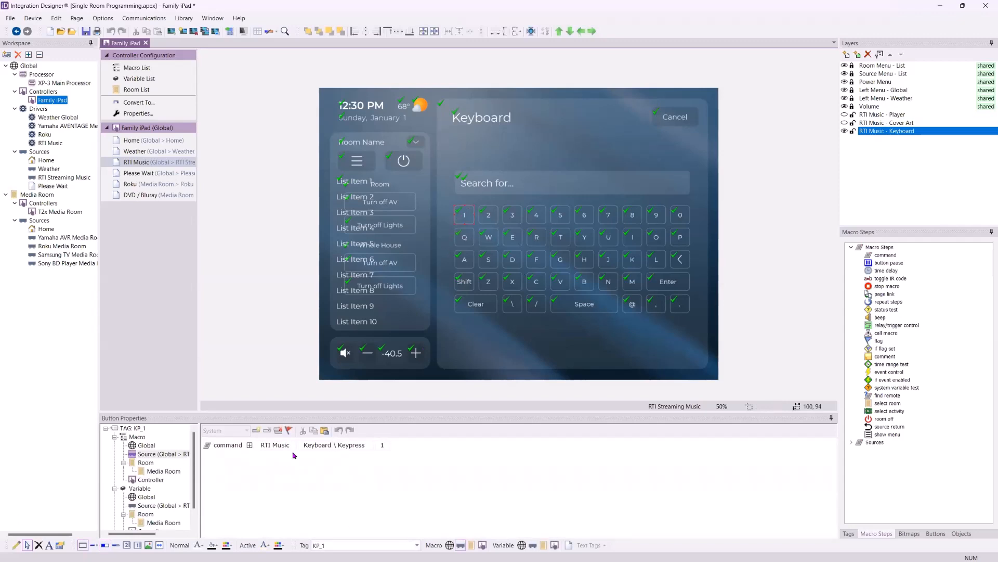
pyautogui.click(563, 250)
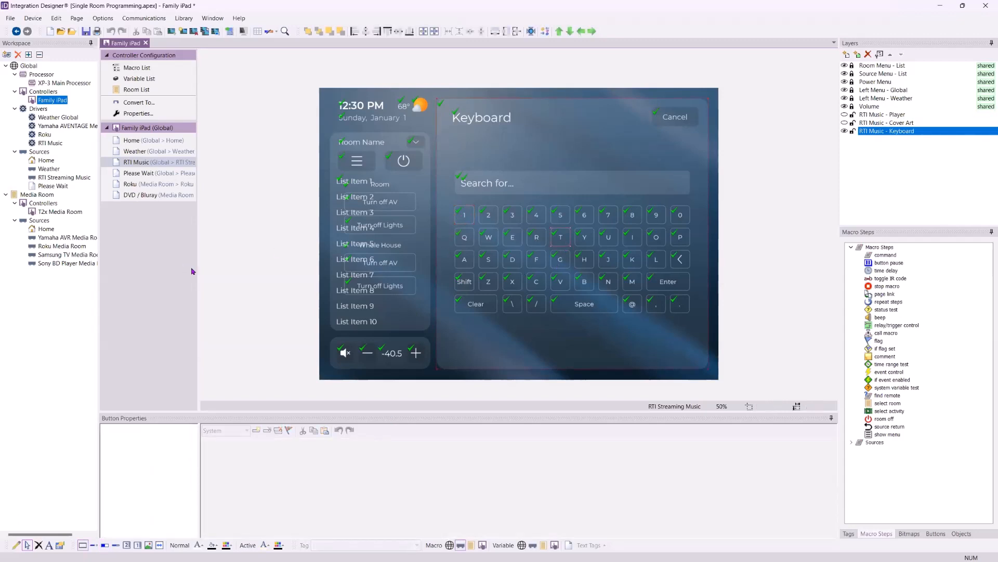
pyautogui.click(156, 174)
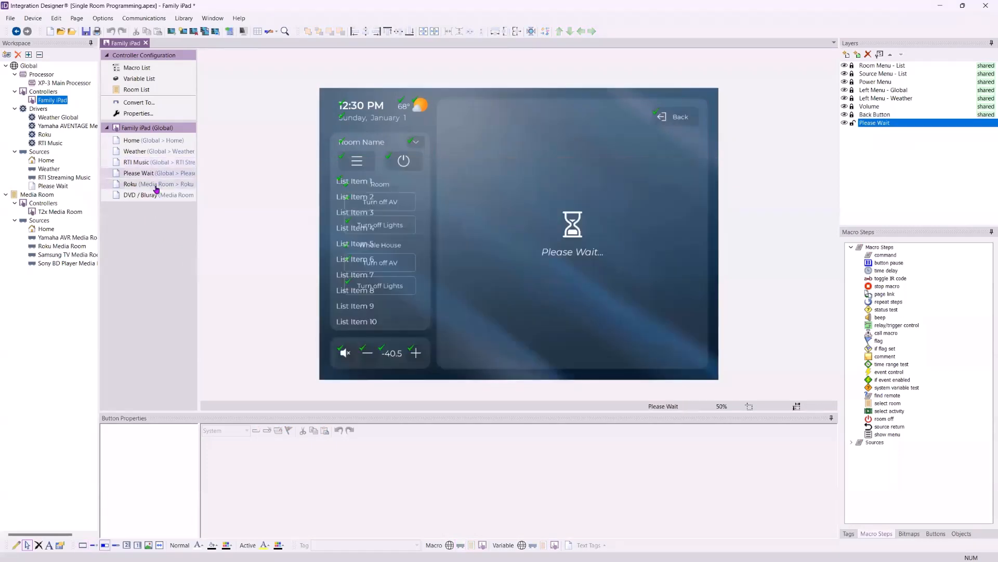
pyautogui.click(156, 185)
pyautogui.click(157, 196)
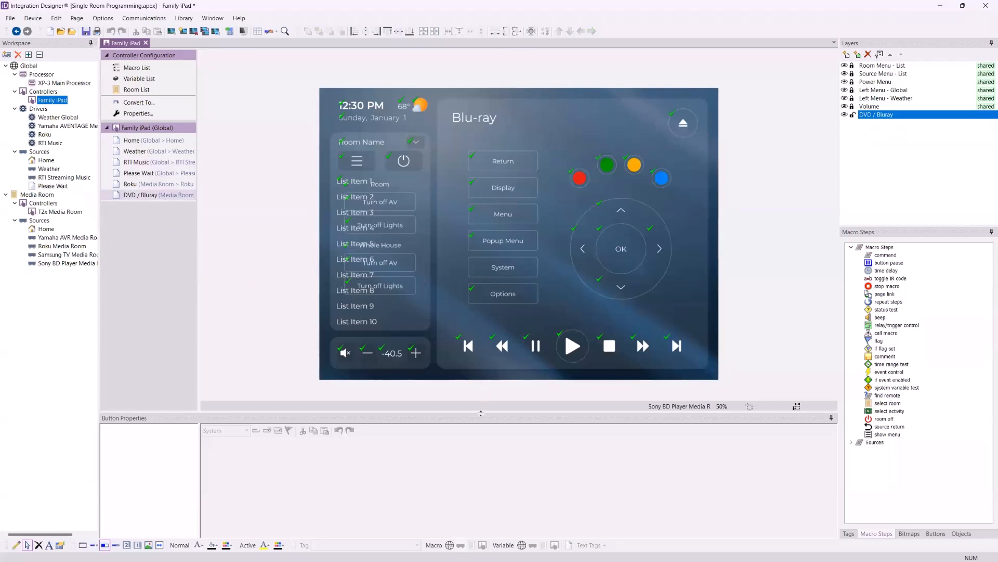
# Inspect the source macros of the Pause, Play and Stop buttons on the DVD / Bluray page
pyautogui.moveTo(480, 416); pyautogui.dragTo(478, 387)
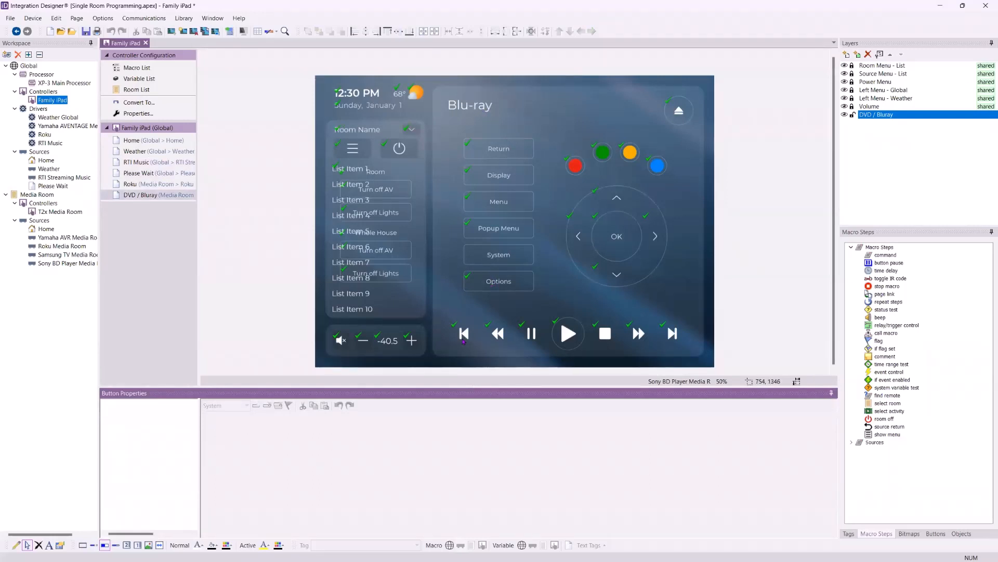
pyautogui.click(531, 334)
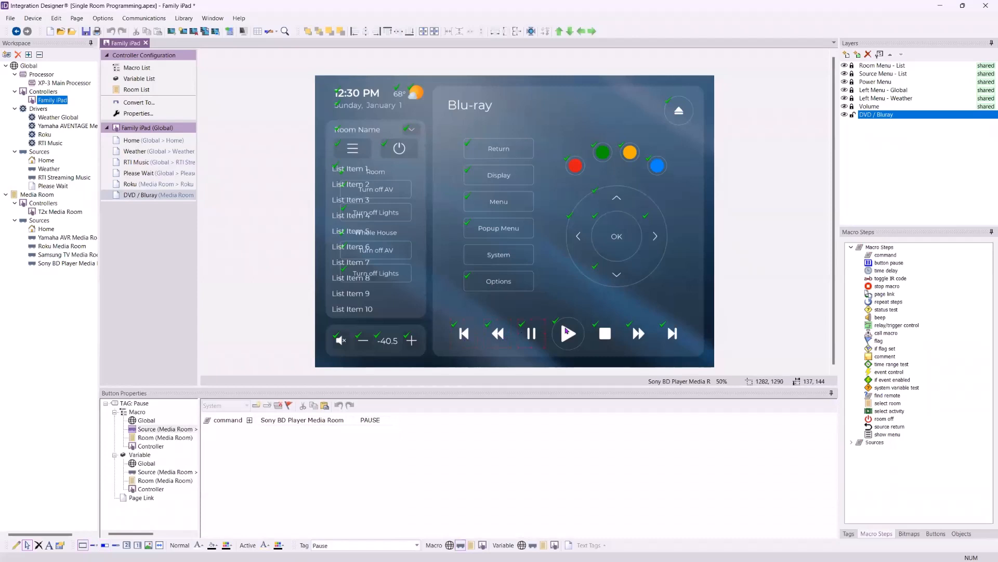
pyautogui.click(567, 331)
pyautogui.click(601, 337)
pyautogui.click(575, 339)
pyautogui.click(593, 363)
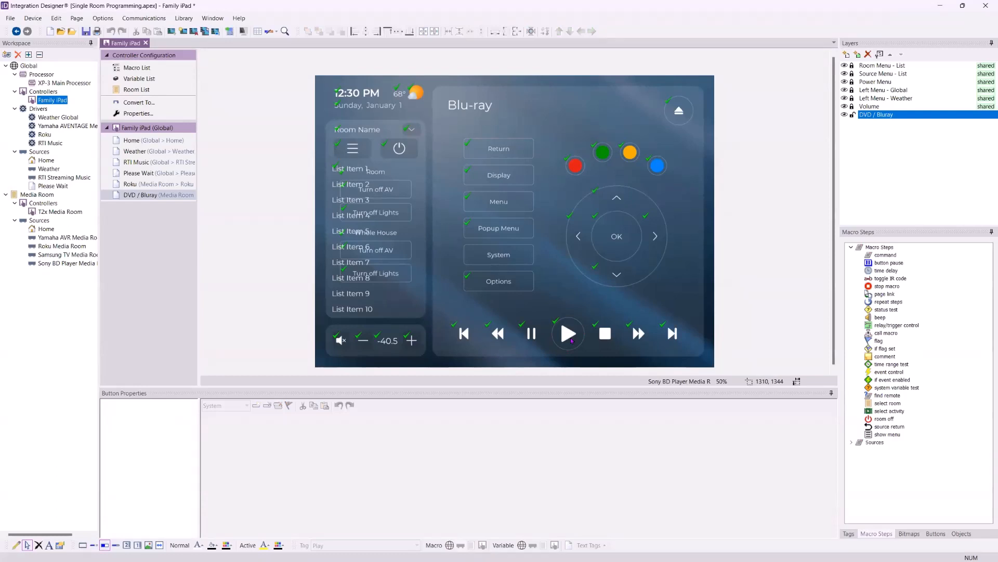
# Set the DVD / Bluray page zoom to 75% and enlarge the page area to view the transport buttons
pyautogui.click(723, 382)
pyautogui.click(709, 312)
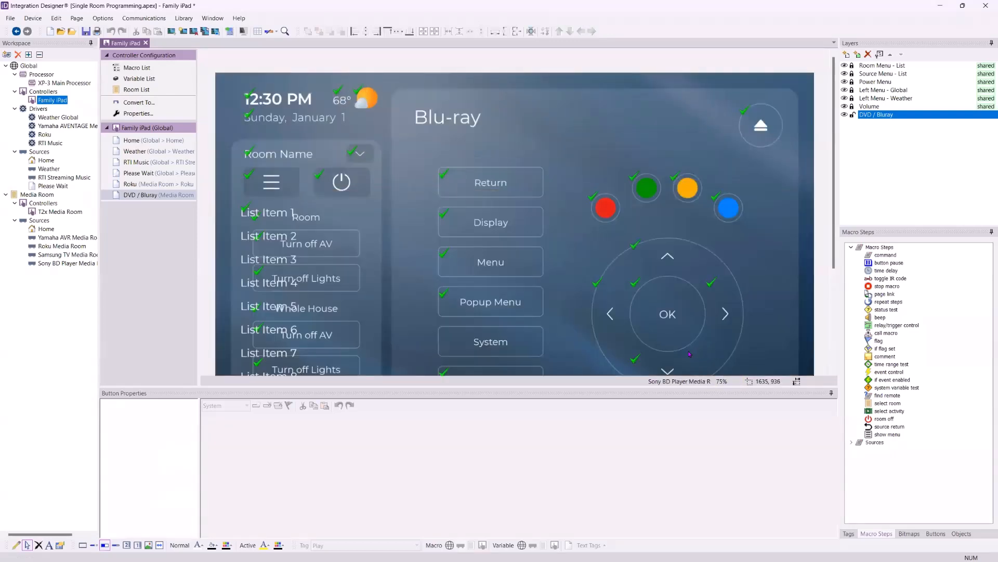
pyautogui.moveTo(662, 386); pyautogui.dragTo(661, 472)
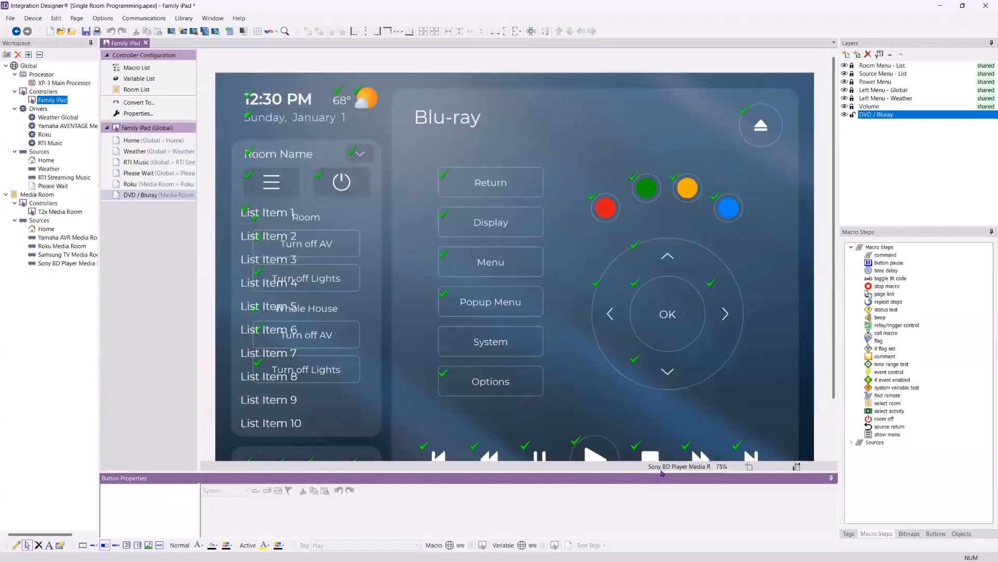
pyautogui.scroll(-1, 645, 329)
pyautogui.scroll(-1, 645, 329)
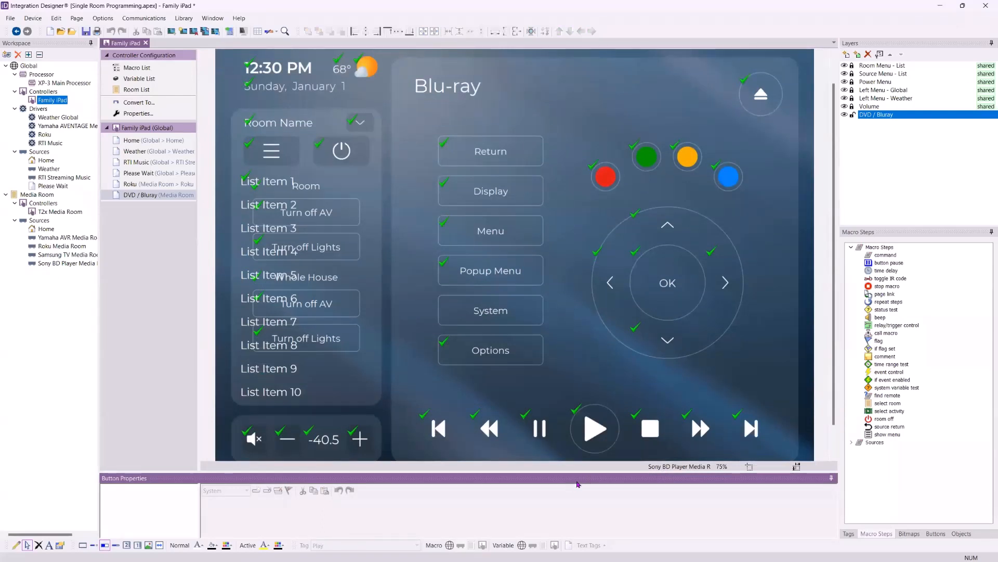
pyautogui.scroll(-2, 603, 322)
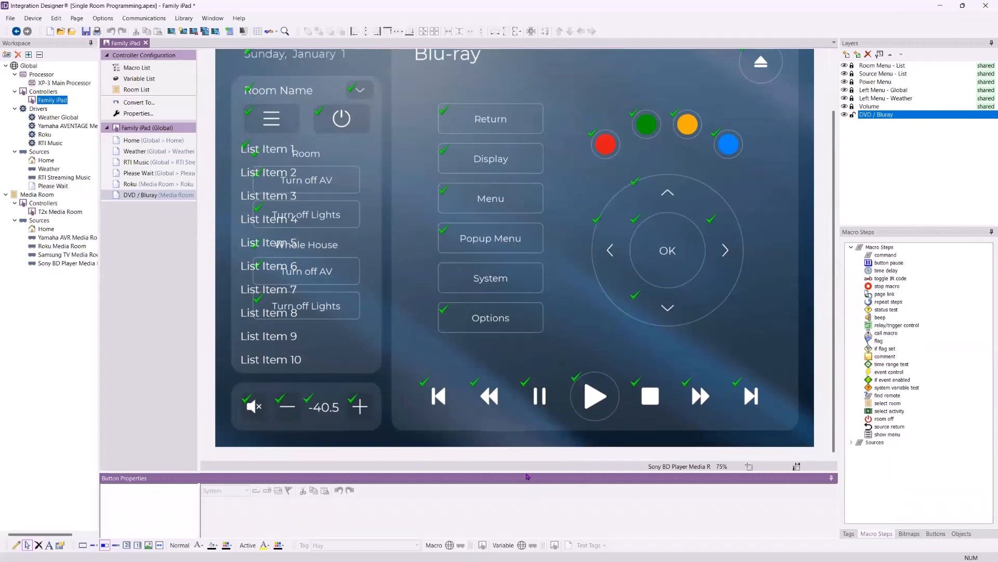
pyautogui.moveTo(528, 475); pyautogui.dragTo(532, 460)
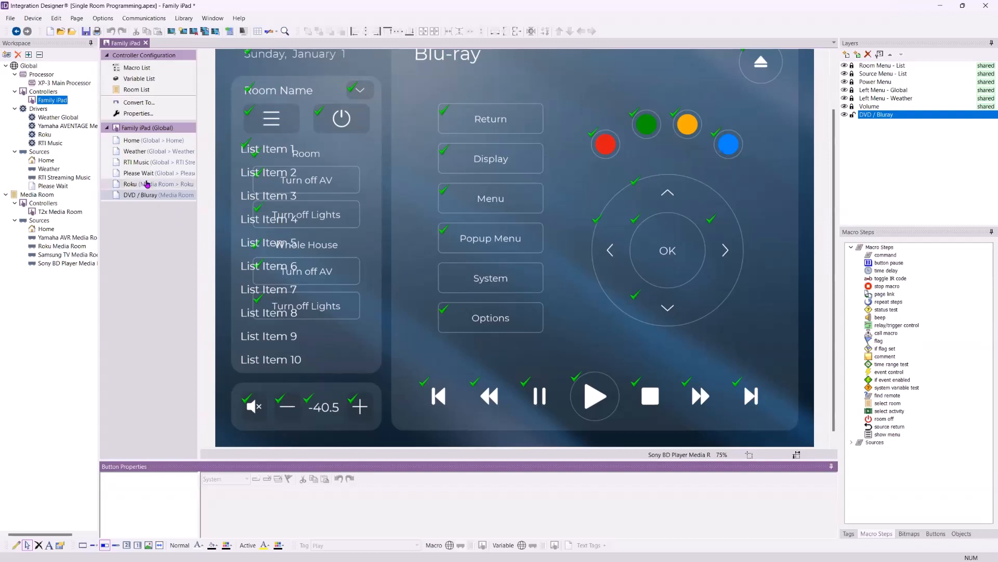
# Preview the Coral theme's Roku page in the Page Wizard and close the wizard without inserting it
pyautogui.click(183, 29)
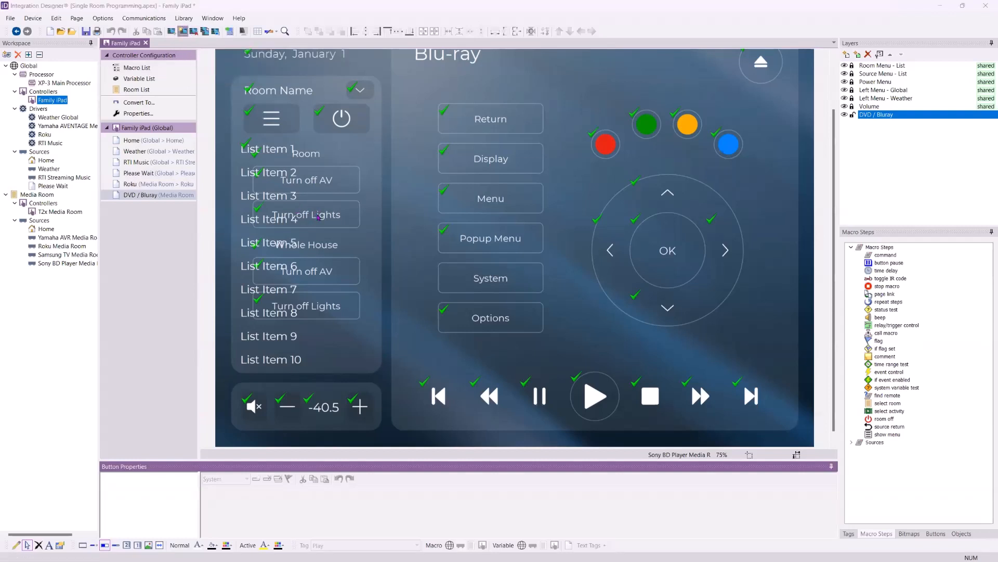
pyautogui.click(387, 303)
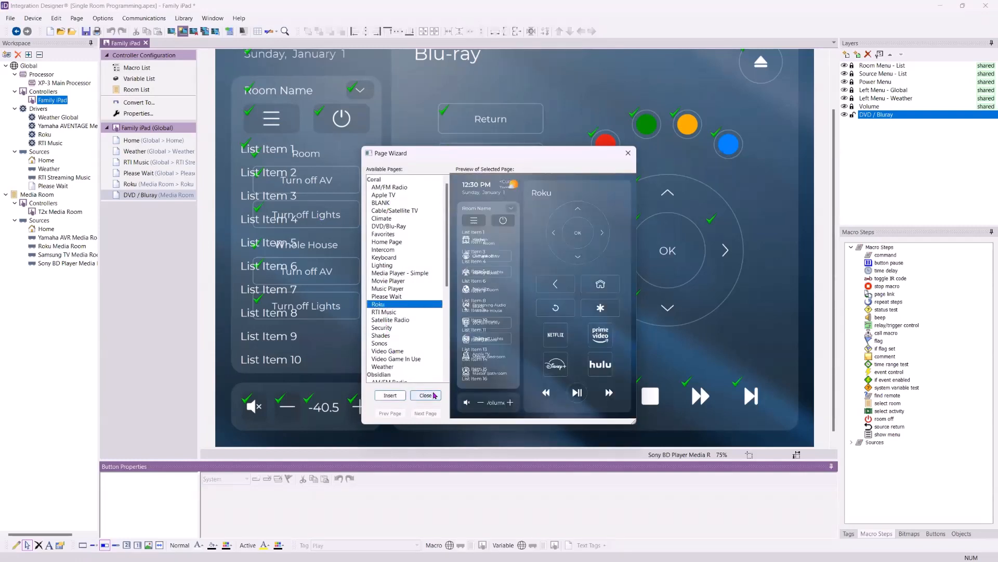
pyautogui.click(628, 153)
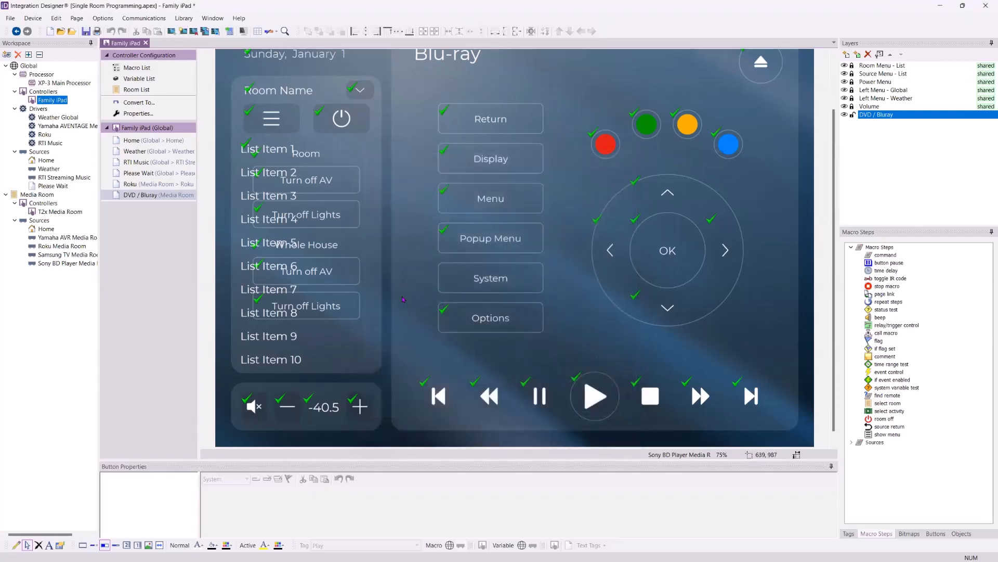
# Change the tag of the Play button on the DVD / Bluray page to Power, with the list of tags displayed
pyautogui.click(607, 398)
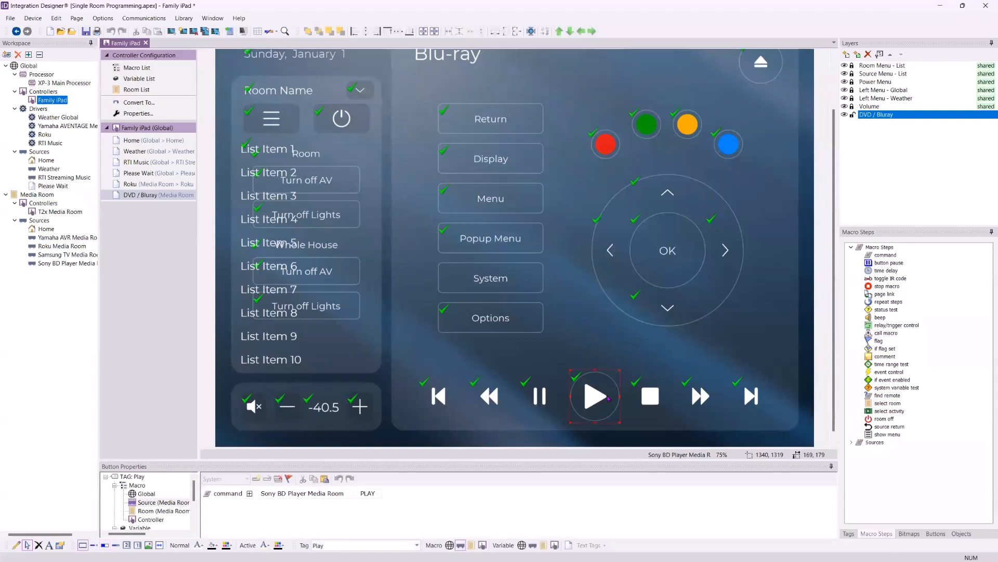
pyautogui.moveTo(558, 460); pyautogui.dragTo(558, 429)
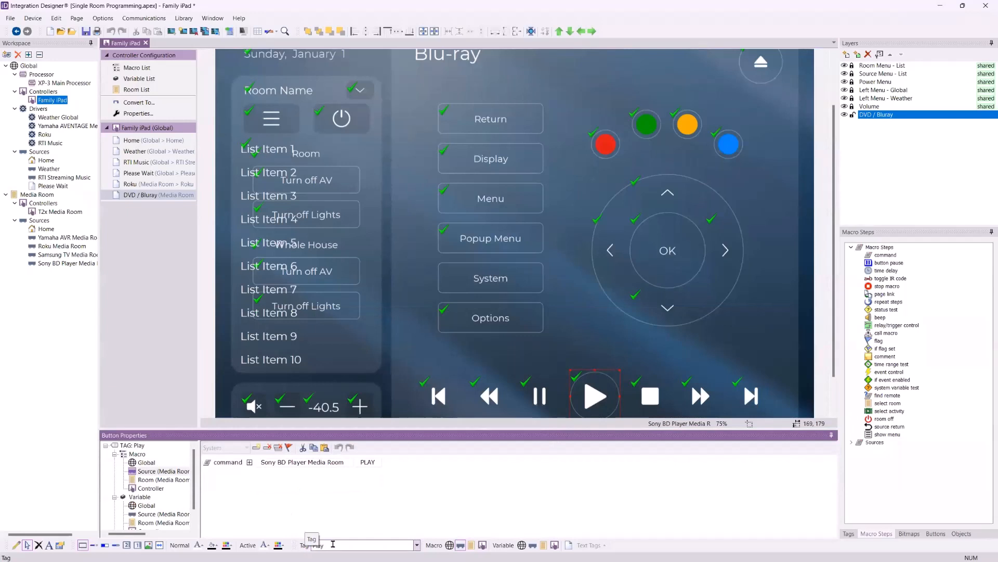
pyautogui.click(847, 533)
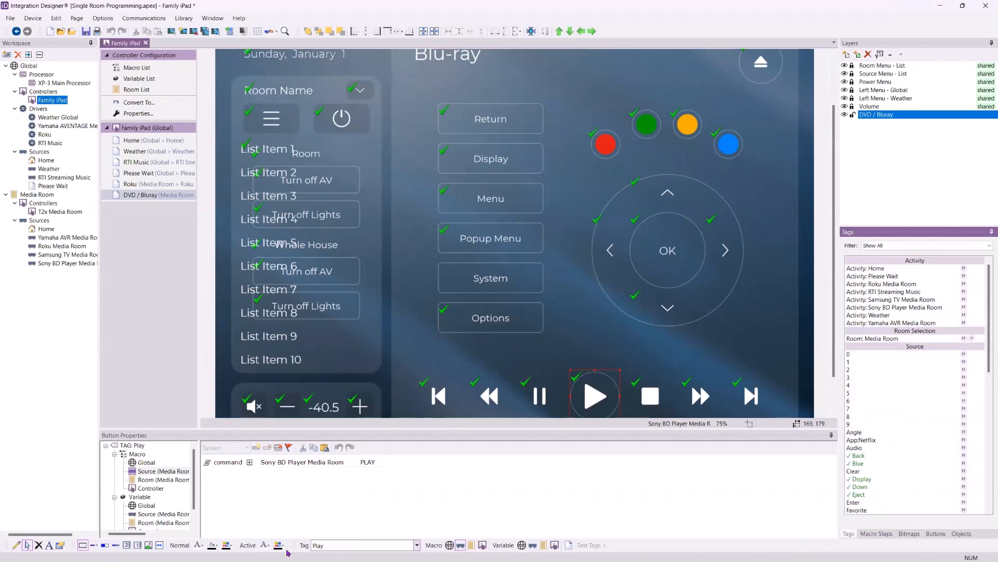
pyautogui.doubleClick(327, 542)
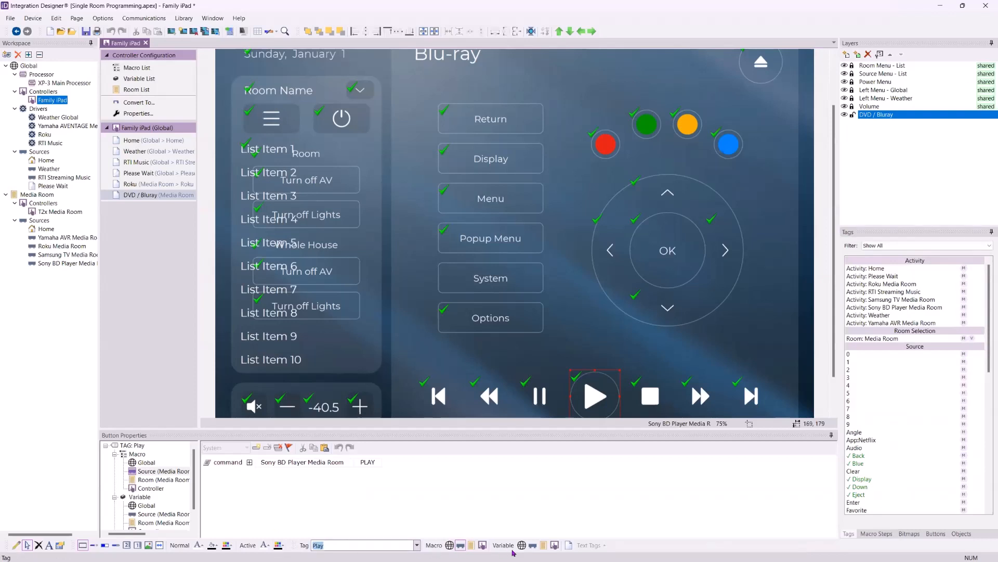
pyautogui.write('Power')
pyautogui.press('Return')
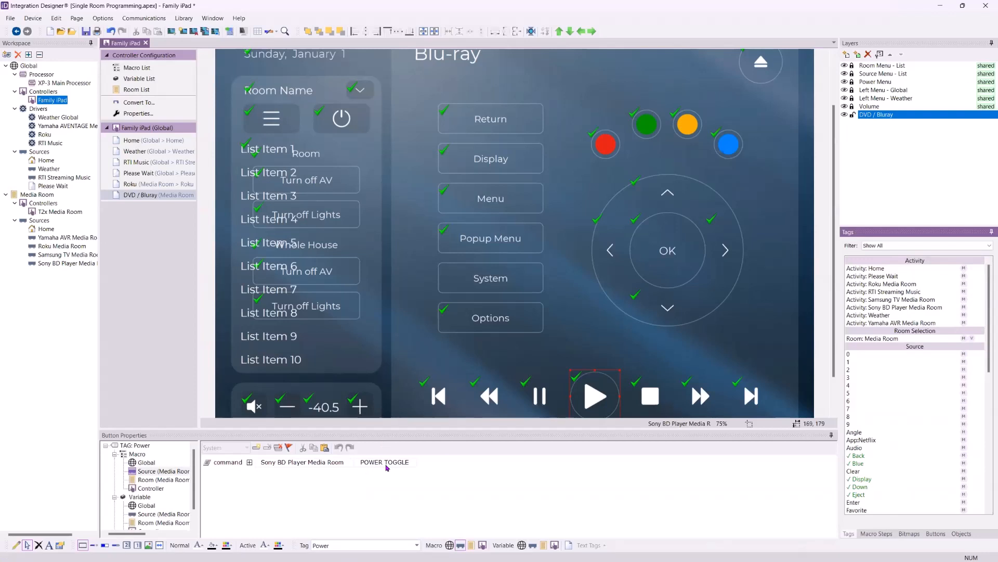
# Filter the tag list to Macro and set the selected transport button's tag on the DVD / Bluray page back to Play
pyautogui.doubleClick(341, 545)
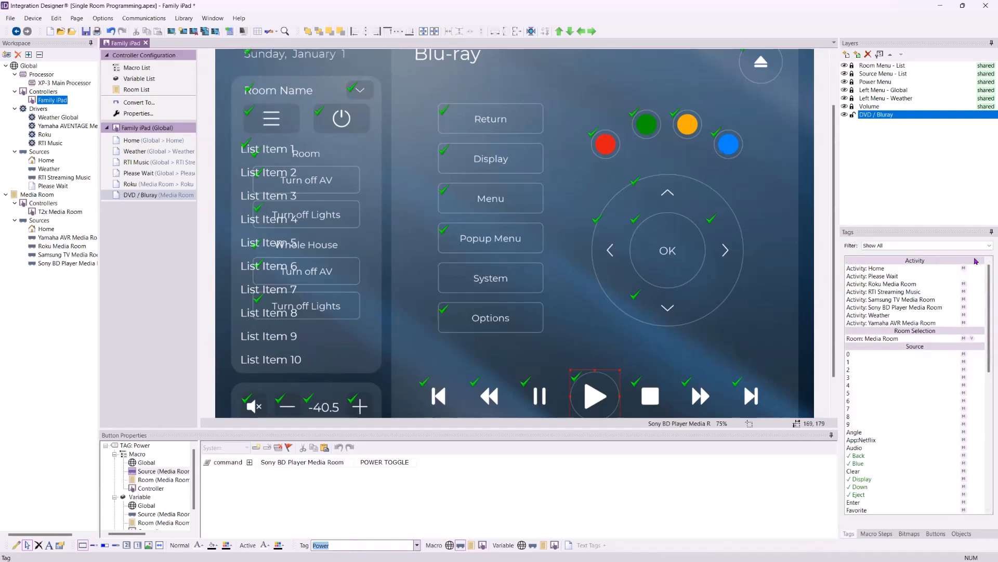
pyautogui.click(962, 246)
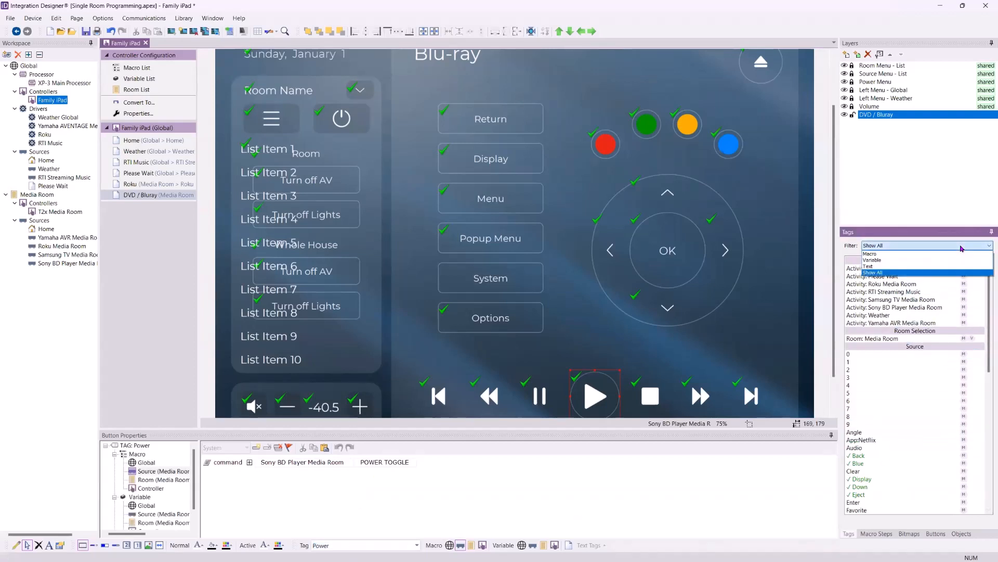
pyautogui.click(962, 253)
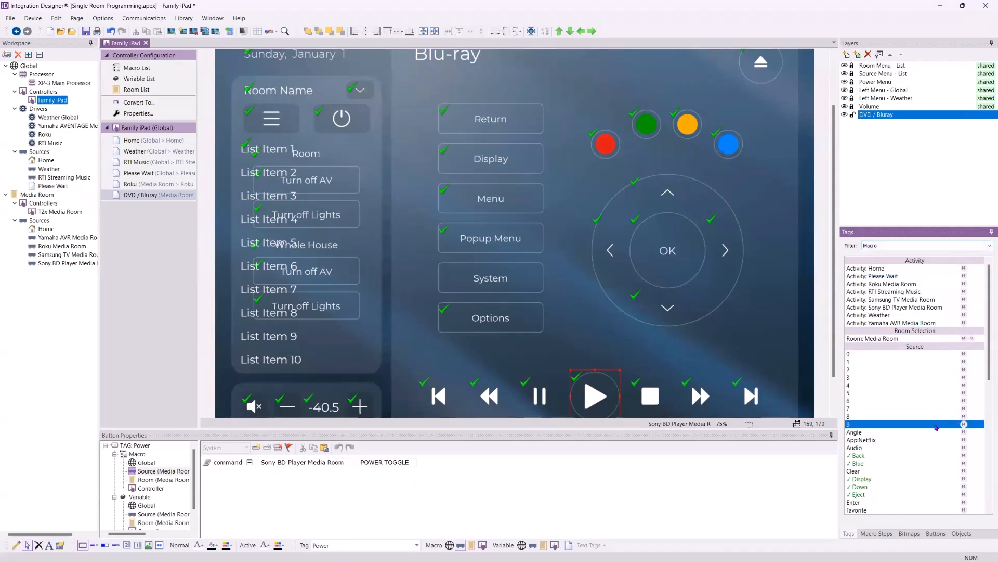
pyautogui.click(344, 544)
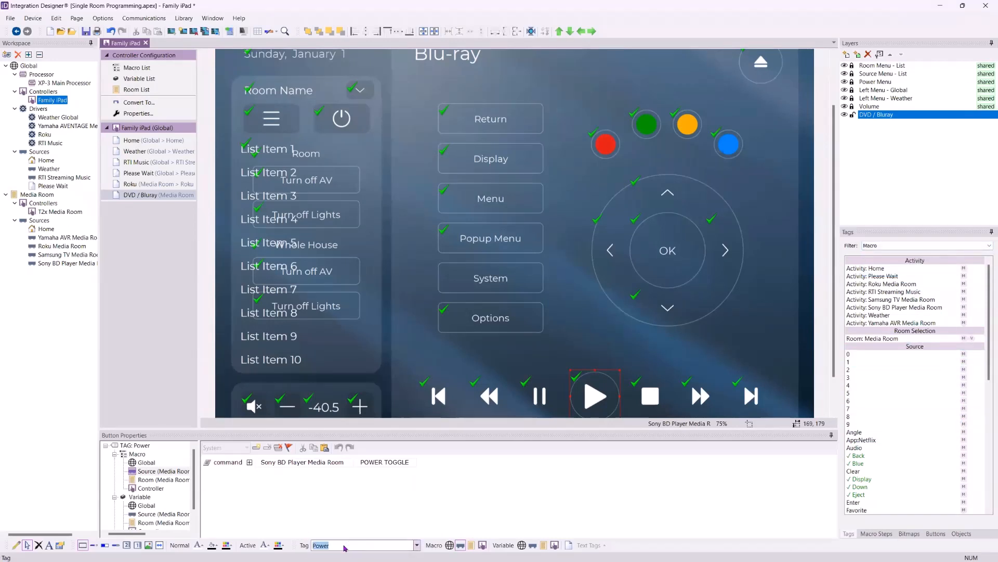
pyautogui.write('Play')
pyautogui.press('Return')
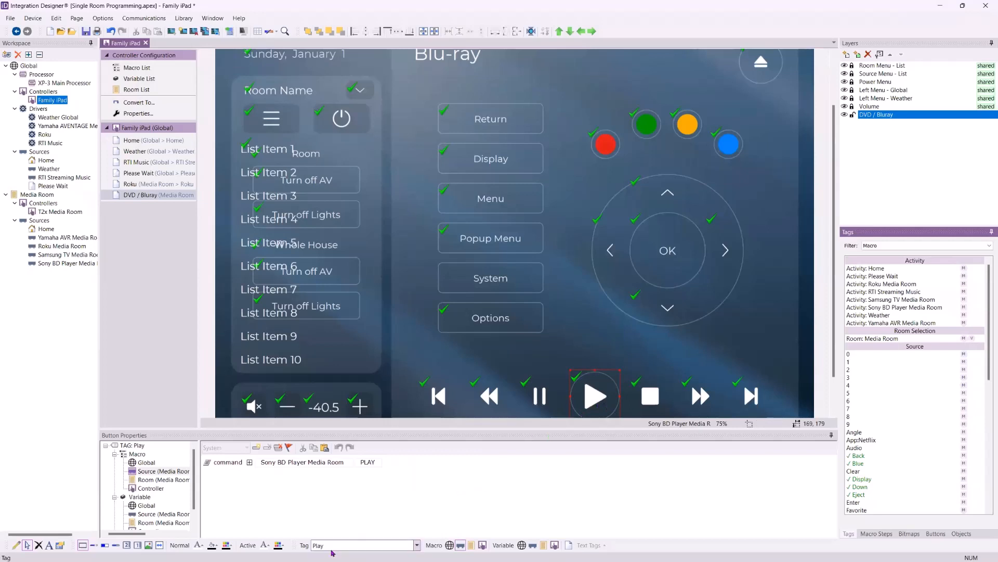
# Add a second command step to the Play button's source macro, using the Sony BD Player Media Room device and its AUDIO function
pyautogui.click(879, 534)
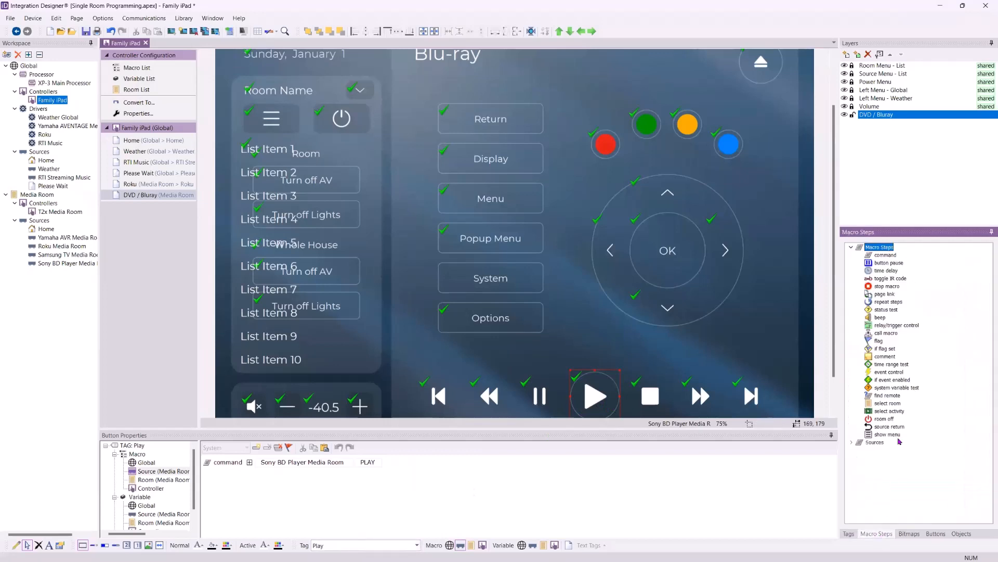
pyautogui.click(256, 447)
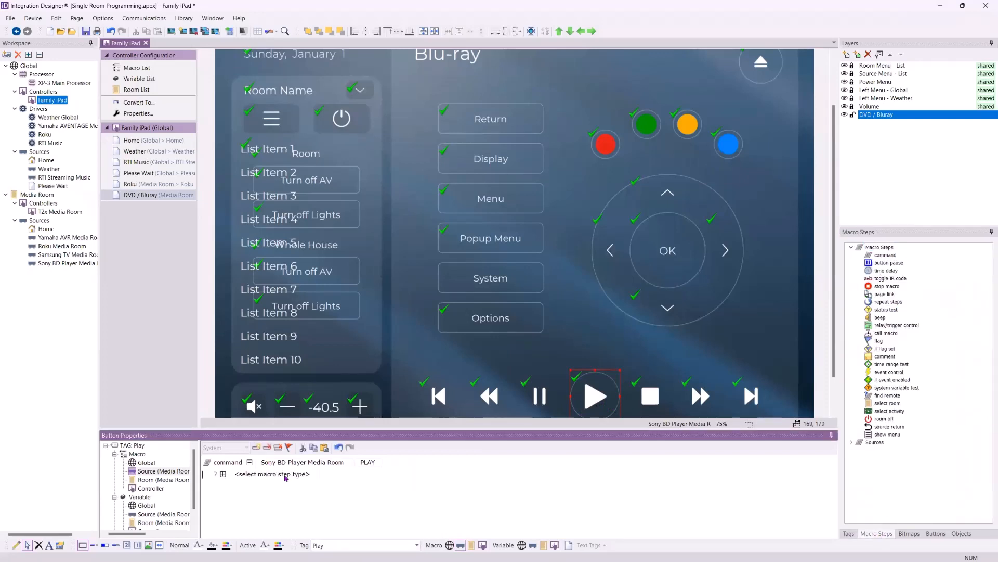
pyautogui.click(287, 473)
pyautogui.click(307, 474)
pyautogui.click(308, 474)
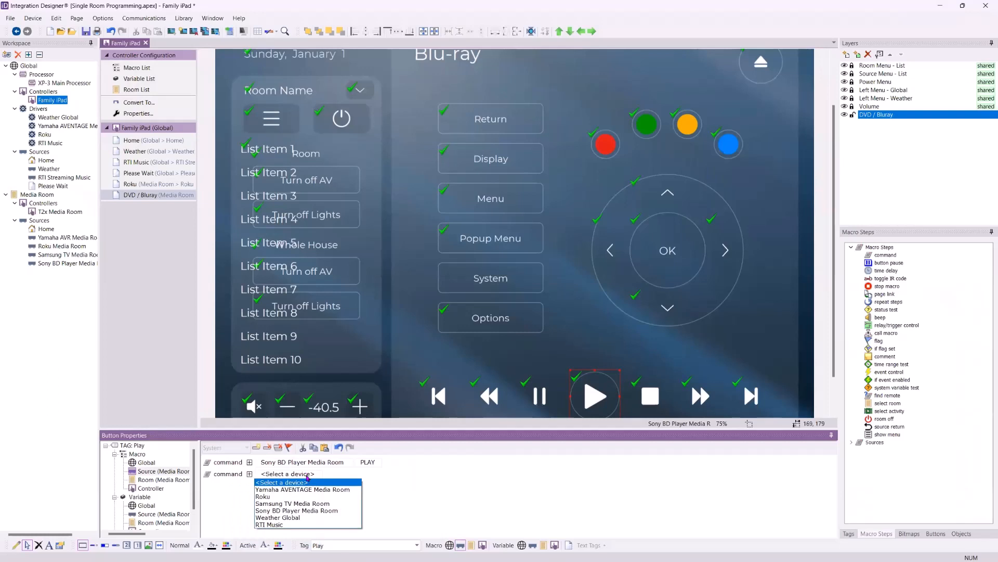
pyautogui.click(312, 510)
pyautogui.click(377, 502)
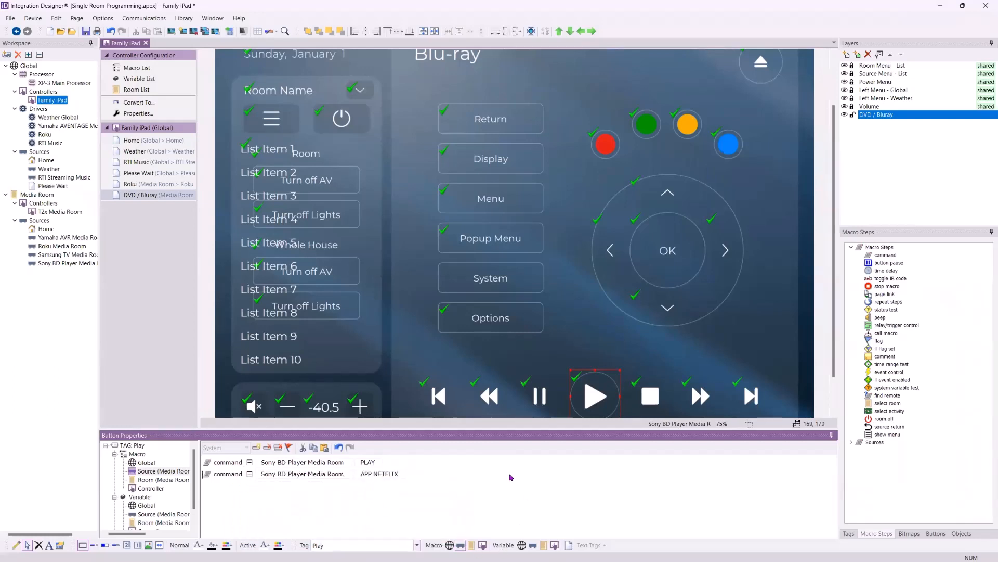
pyautogui.click(379, 476)
pyautogui.click(381, 489)
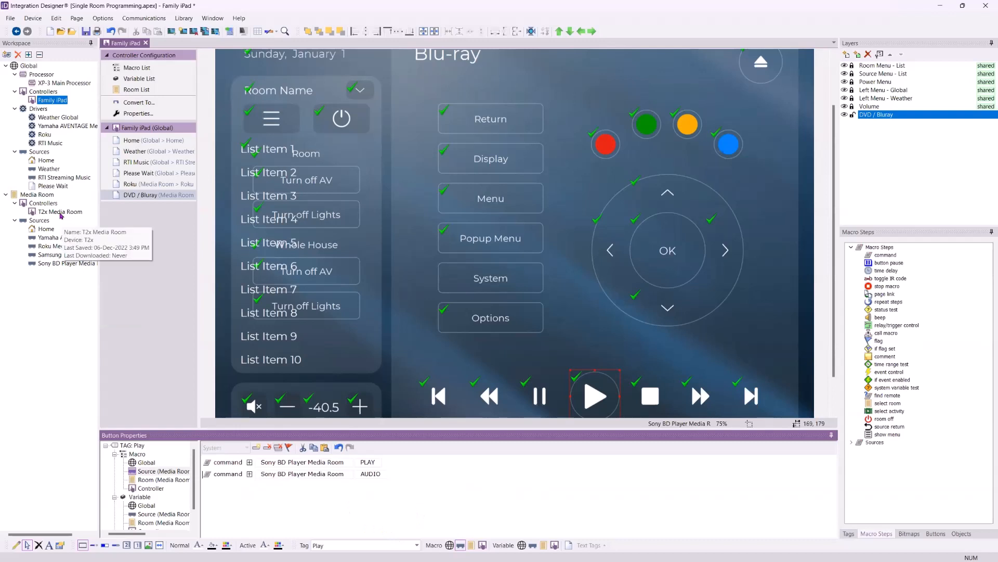
# Open the Sony BD Player Media Room source and inspect the source macro of the Play button on the T2x DVD / Bluray page
pyautogui.doubleClick(63, 263)
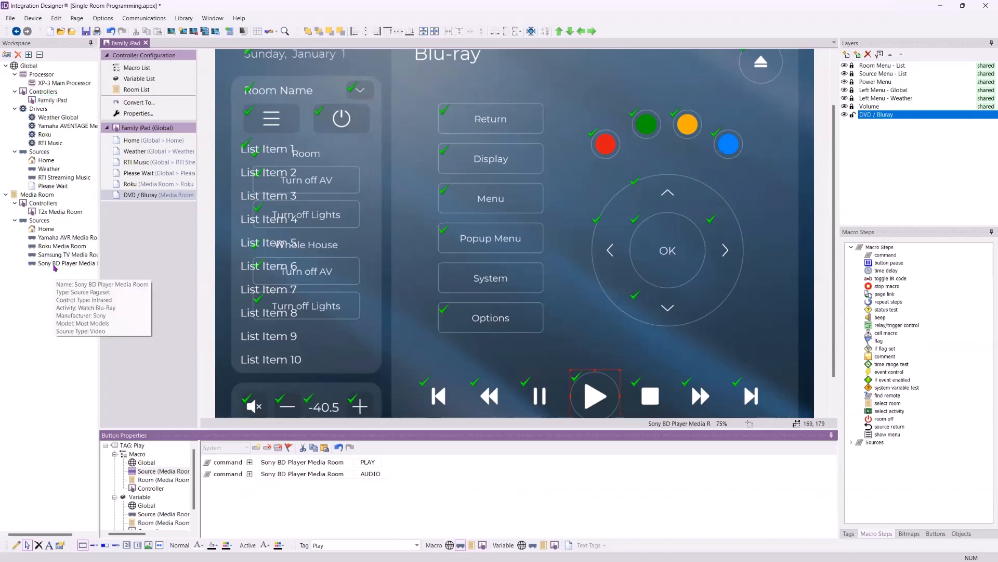
pyautogui.click(141, 170)
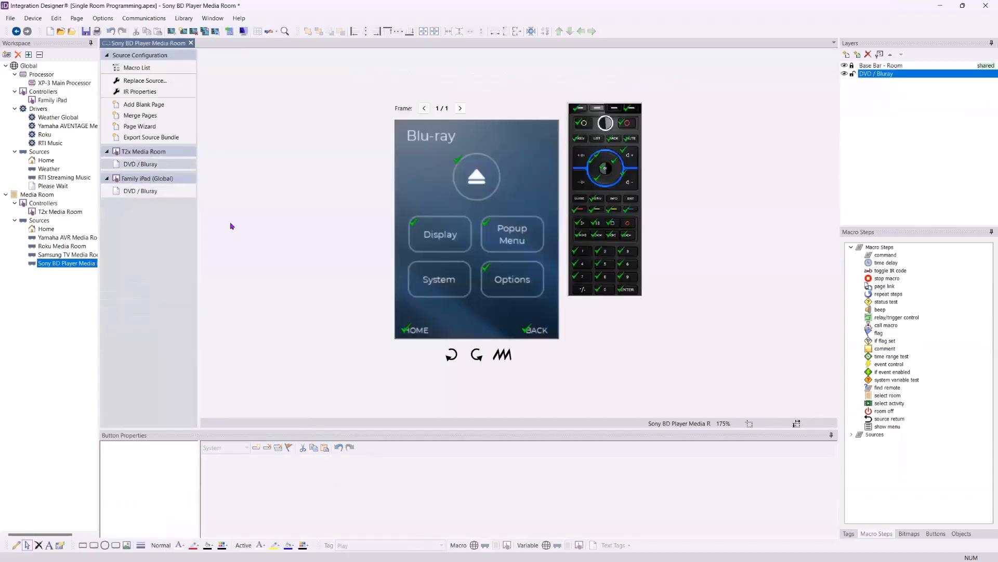
pyautogui.click(581, 223)
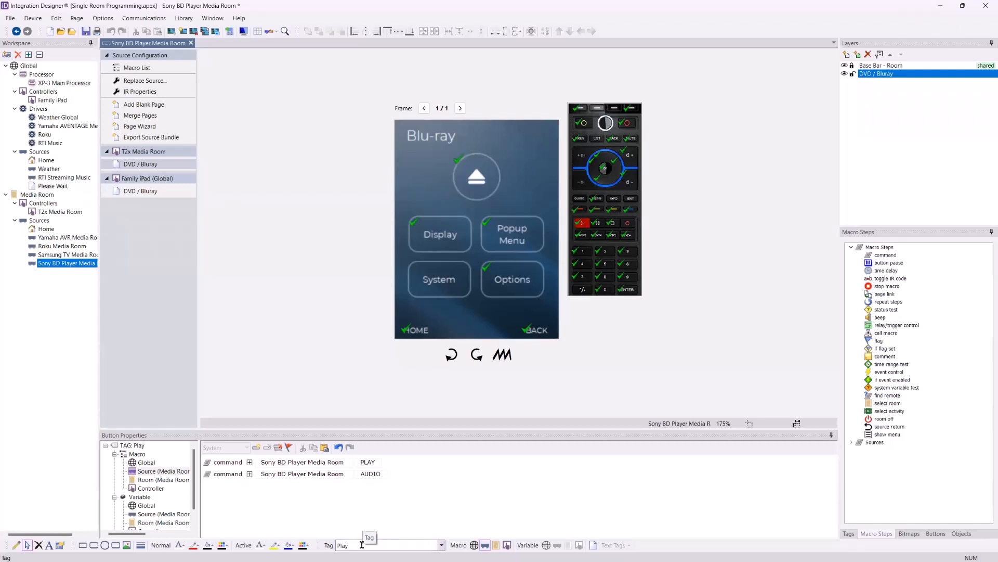
pyautogui.click(253, 490)
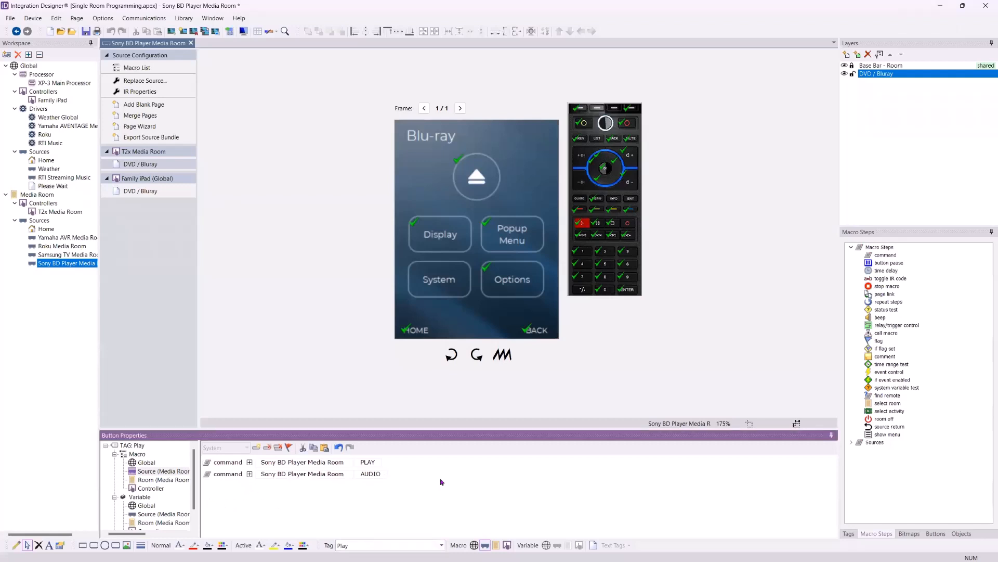
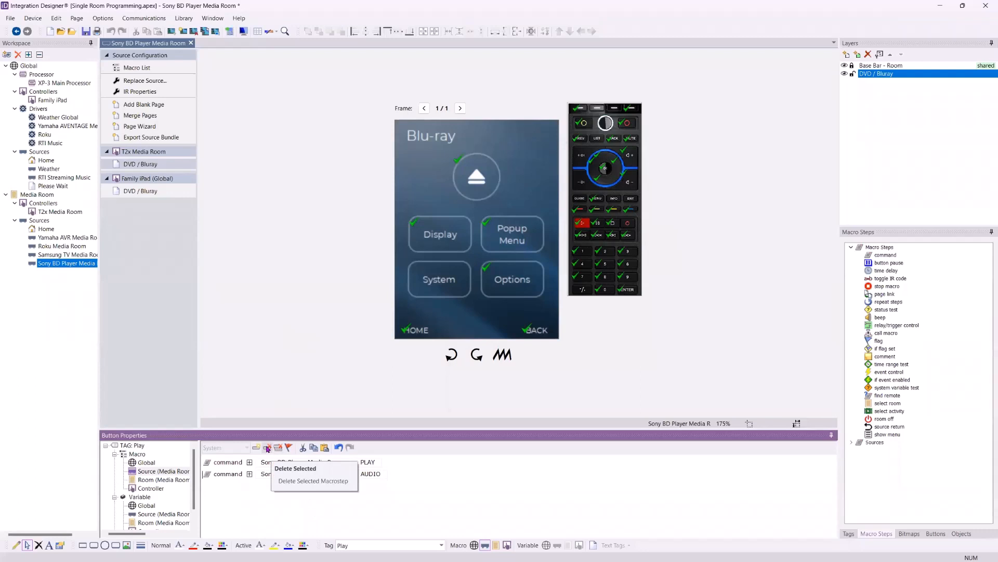
# Delete the AUDIO command from the Play button's source macro and check the Play button on the Family iPad DVD / Bluray page
pyautogui.click(267, 449)
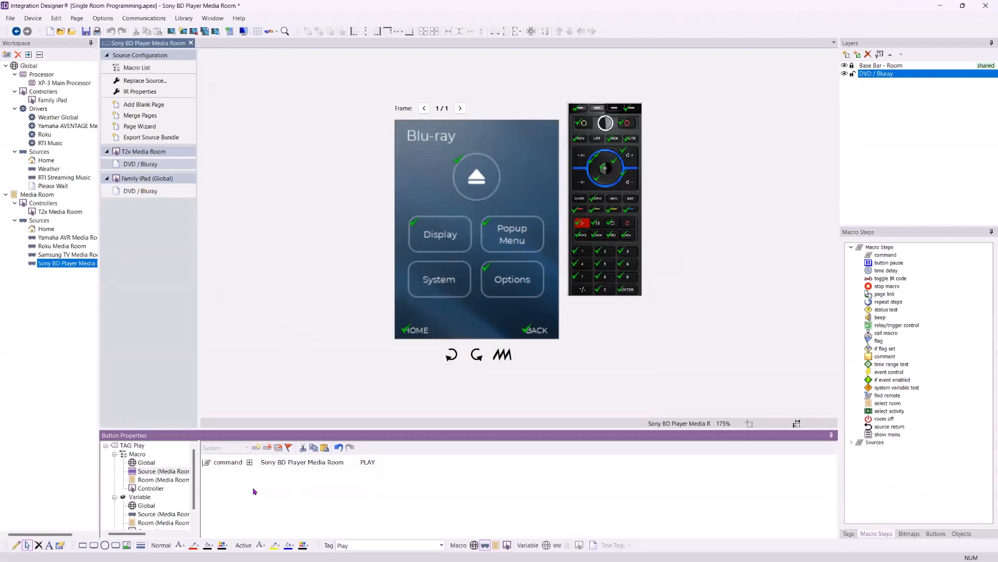
pyautogui.click(141, 191)
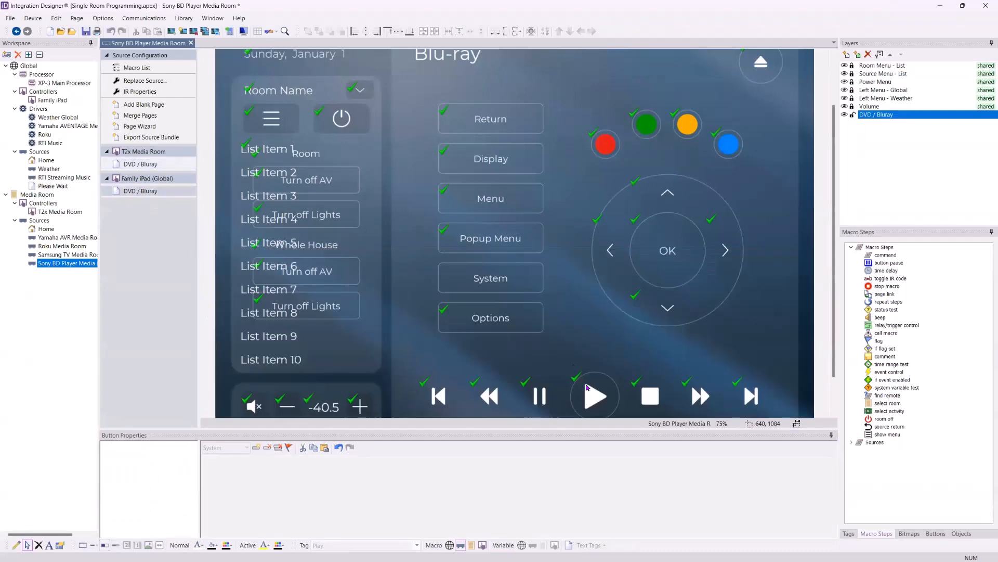
pyautogui.click(587, 387)
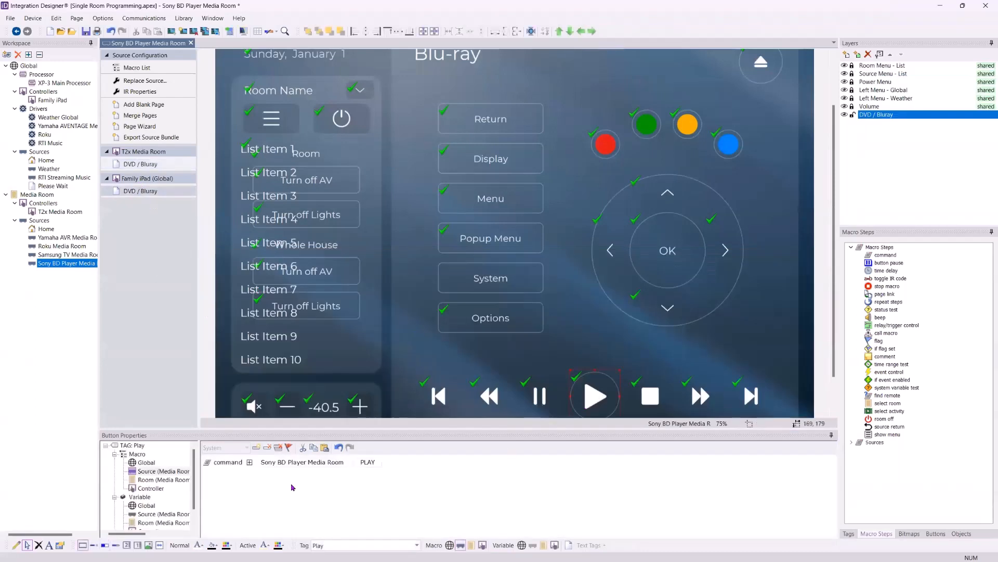
# Clear the System button's tag on the Family iPad DVD / Bluray page and replace it with App: Netflix
pyautogui.click(485, 277)
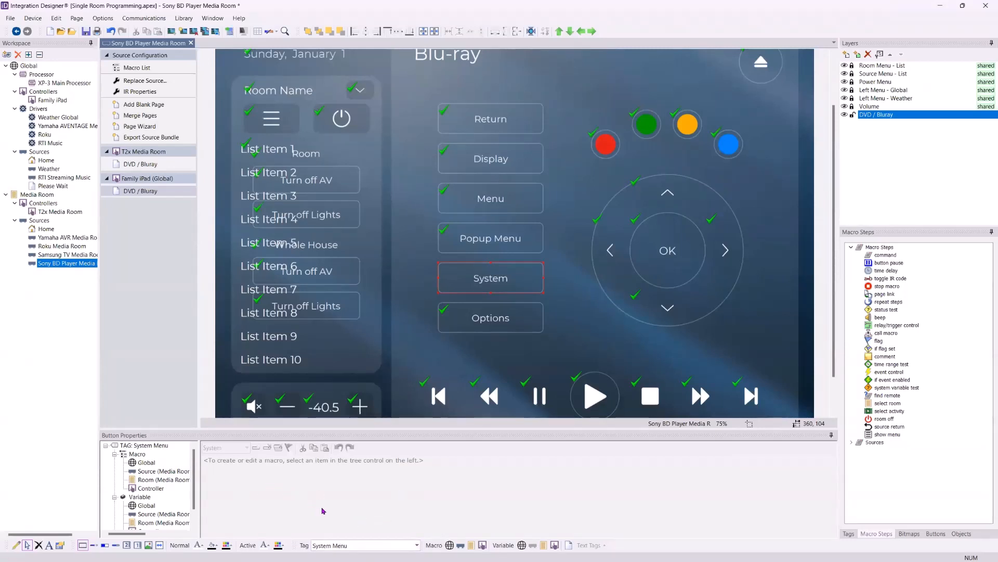
pyautogui.click(362, 546)
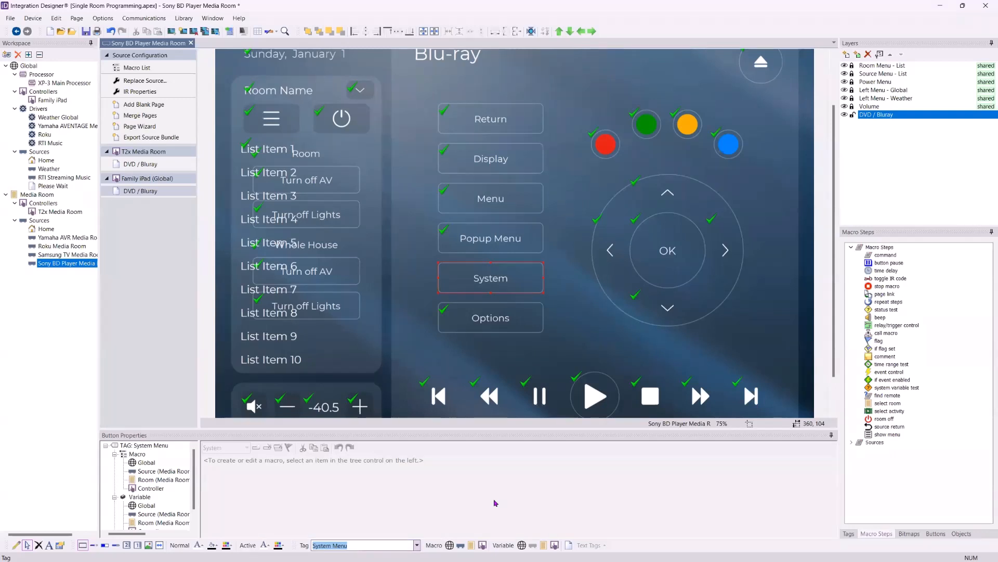
pyautogui.press('BackSpace')
pyautogui.click(495, 503)
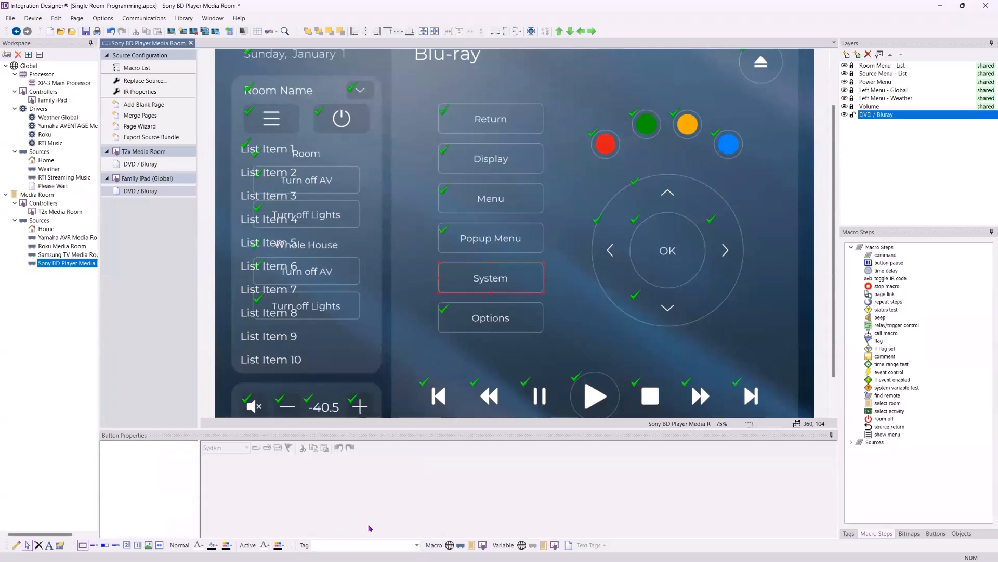
pyautogui.click(502, 314)
pyautogui.click(498, 280)
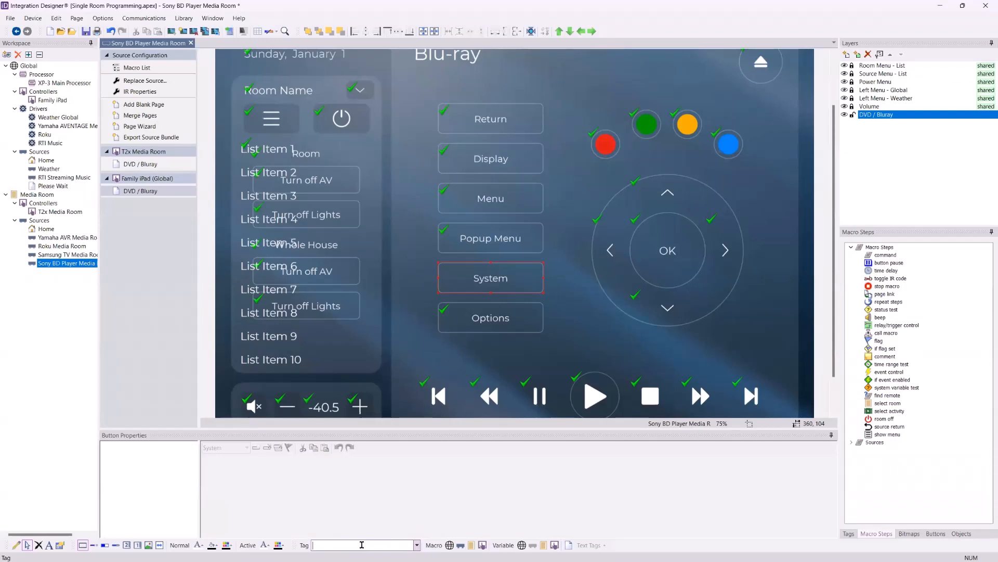
pyautogui.write('N')
pyautogui.write('Ne')
pyautogui.write('tflix')
pyautogui.press('Return')
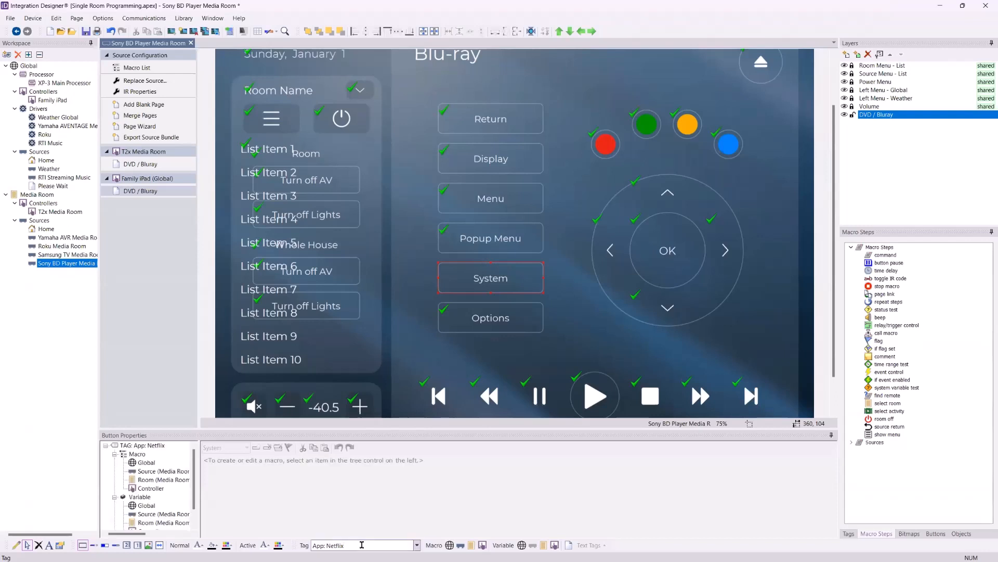
# Remove the space after the colon in the System button's tag, making it App:Netflix
pyautogui.click(359, 545)
pyautogui.click(359, 544)
pyautogui.click(328, 545)
pyautogui.press('Left')
pyautogui.press('BackSpace')
pyautogui.press('Return')
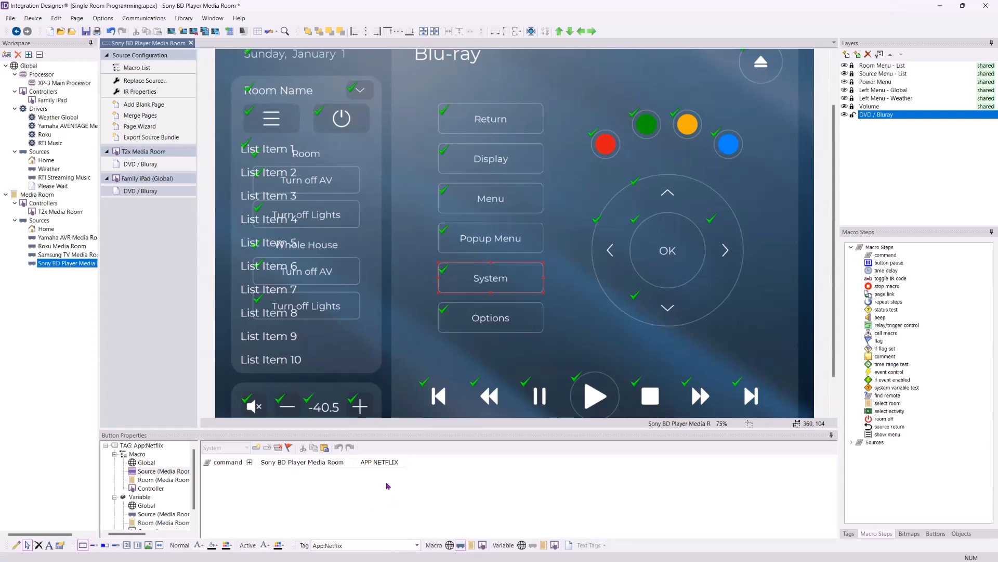
# Change the System button's text on the Family iPad DVD / Bluray page to Netflix
pyautogui.rightClick(503, 279)
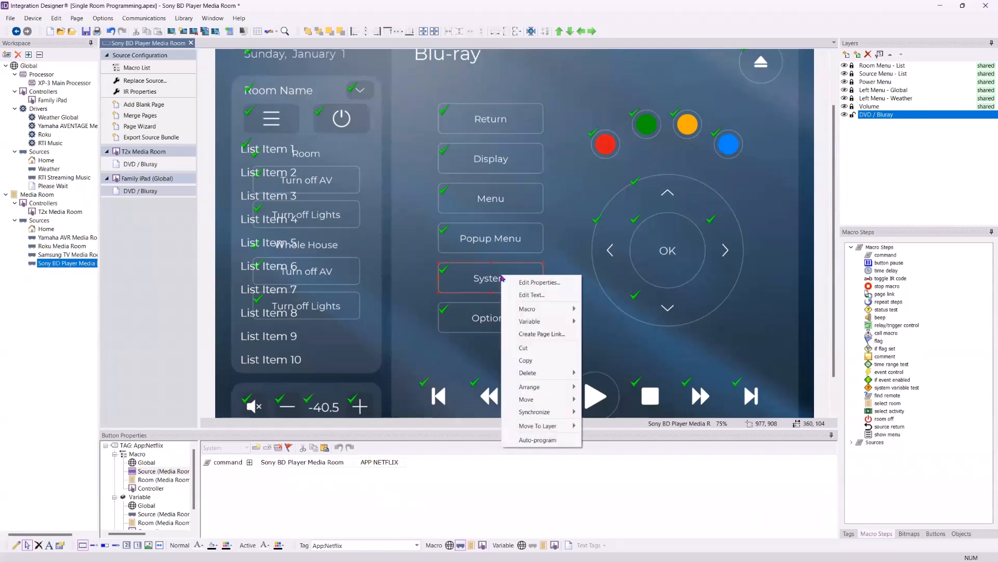
pyautogui.click(552, 260)
pyautogui.rightClick(488, 279)
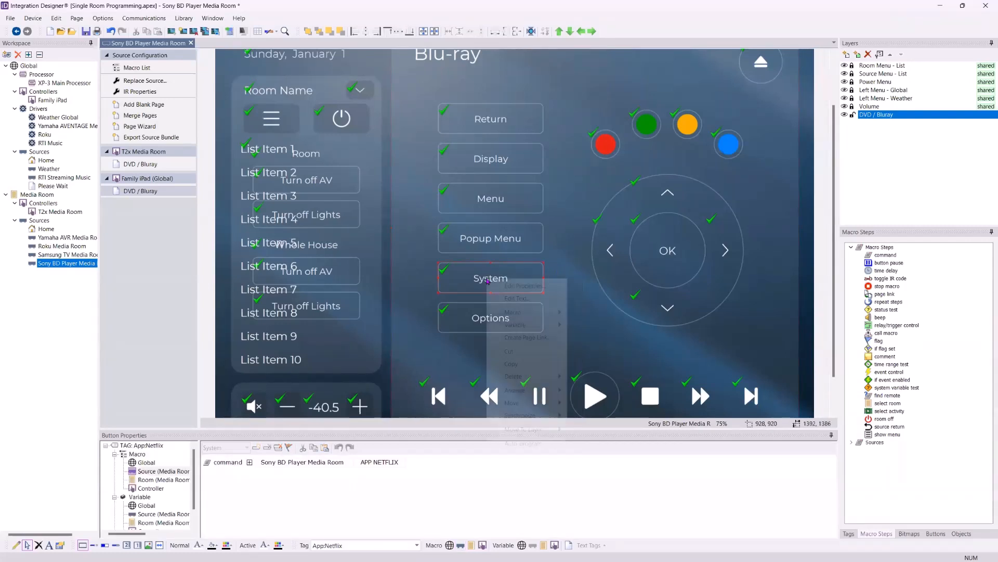
pyautogui.click(513, 298)
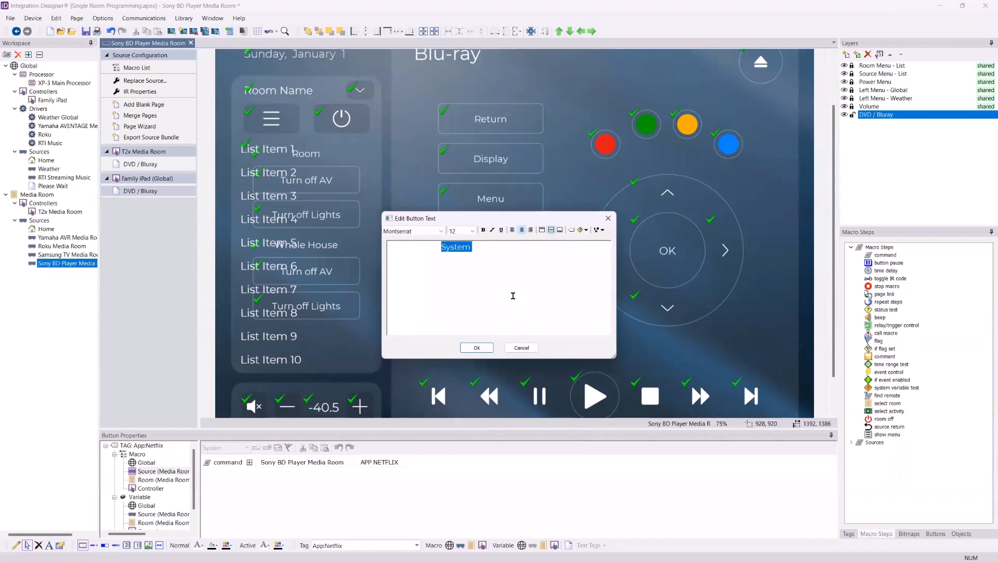
pyautogui.write('Netflix')
pyautogui.click(477, 348)
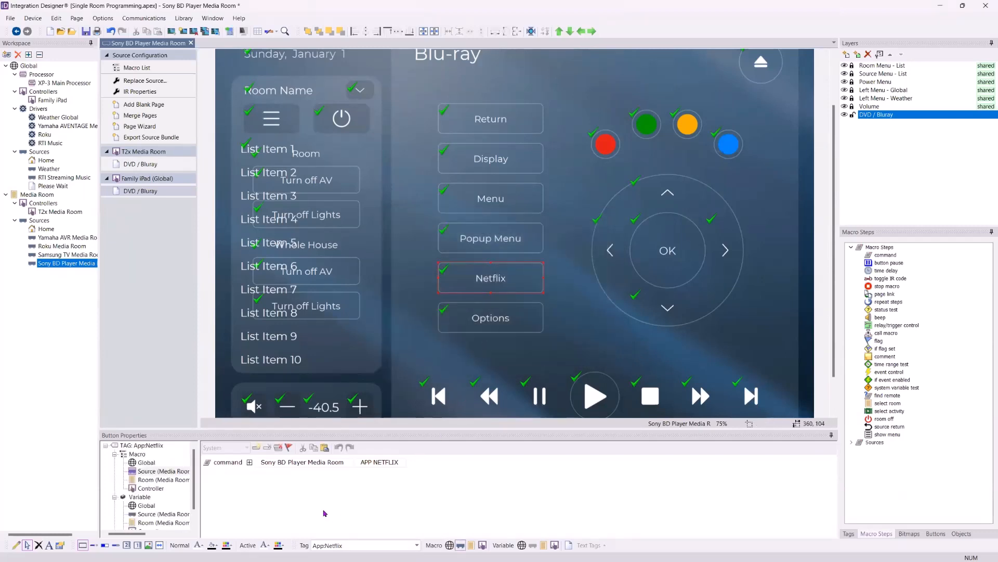
# Clear the Netflix button's tag on the Family iPad page and enter App:Netflix again
pyautogui.click(336, 544)
pyautogui.press('Delete')
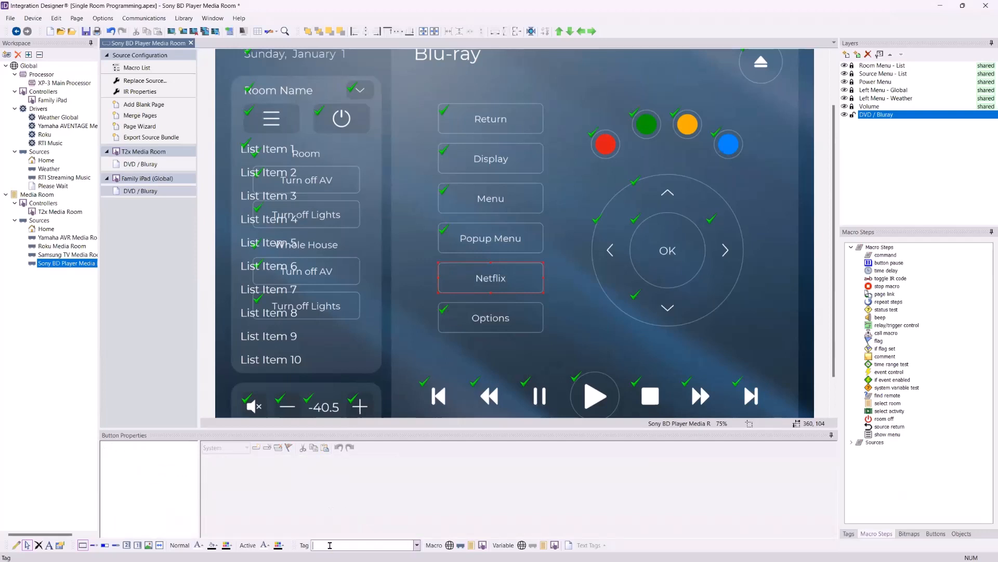
pyautogui.write('App:Netflix')
pyautogui.press('Return')
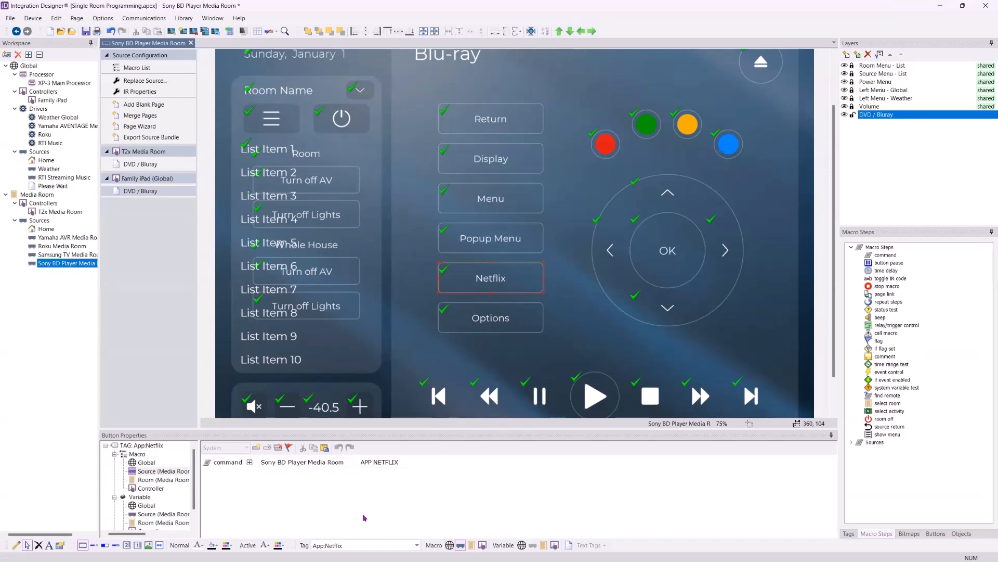
# Review the list of macro tags and its filter options, checking which source, room and global tags the Family iPad page uses
pyautogui.click(849, 533)
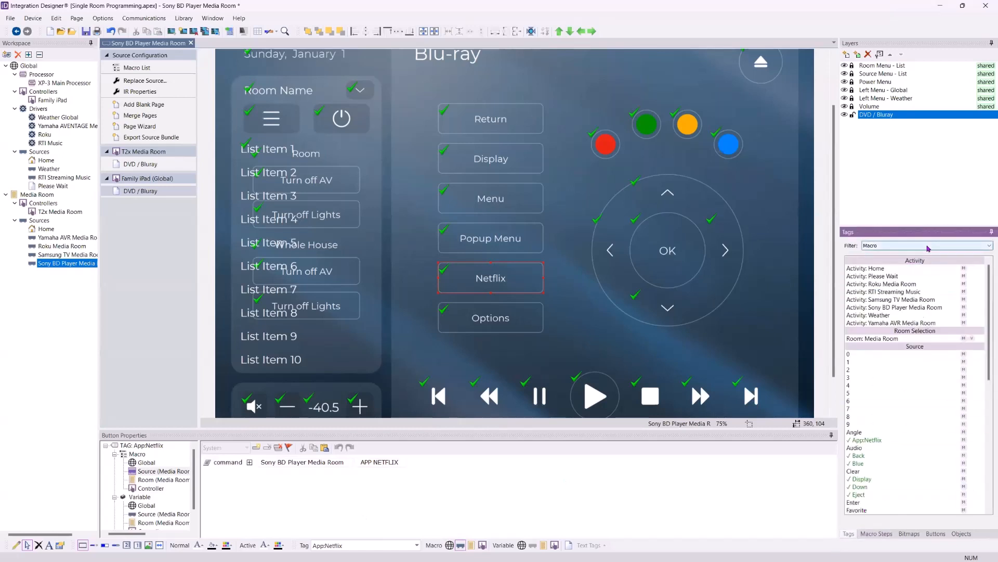
pyautogui.click(891, 386)
pyautogui.scroll(-5, 874, 430)
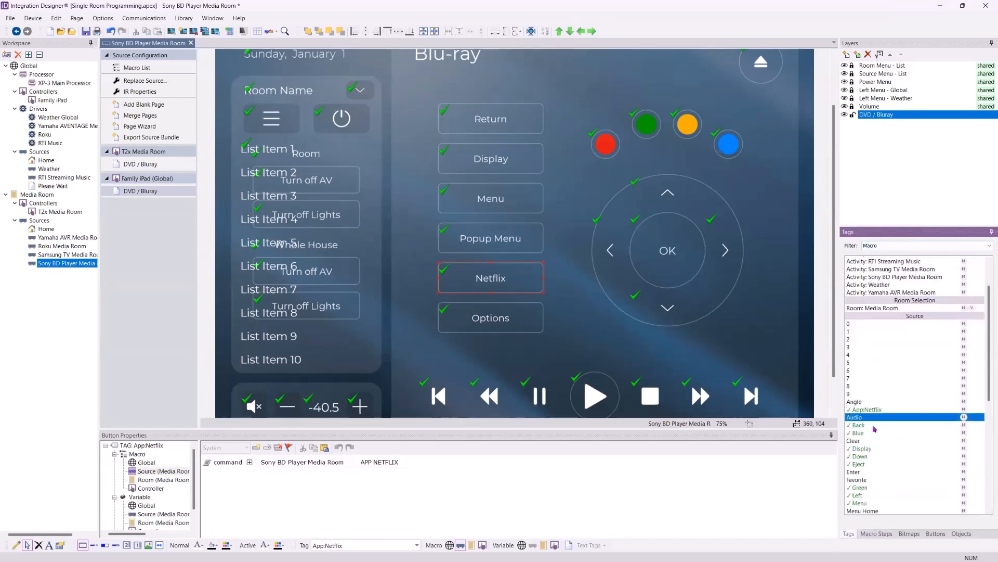
pyautogui.scroll(5, 912, 406)
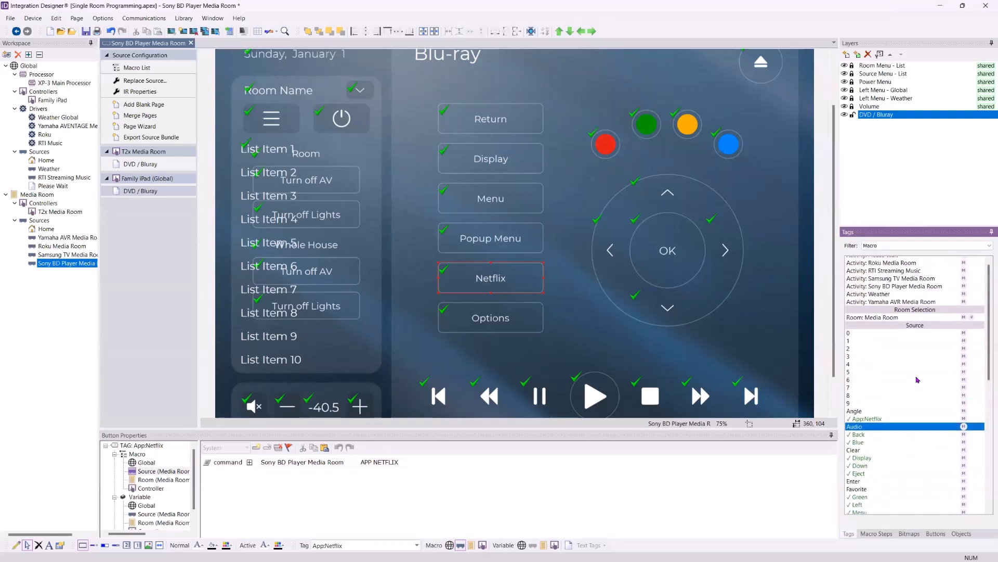
pyautogui.click(881, 247)
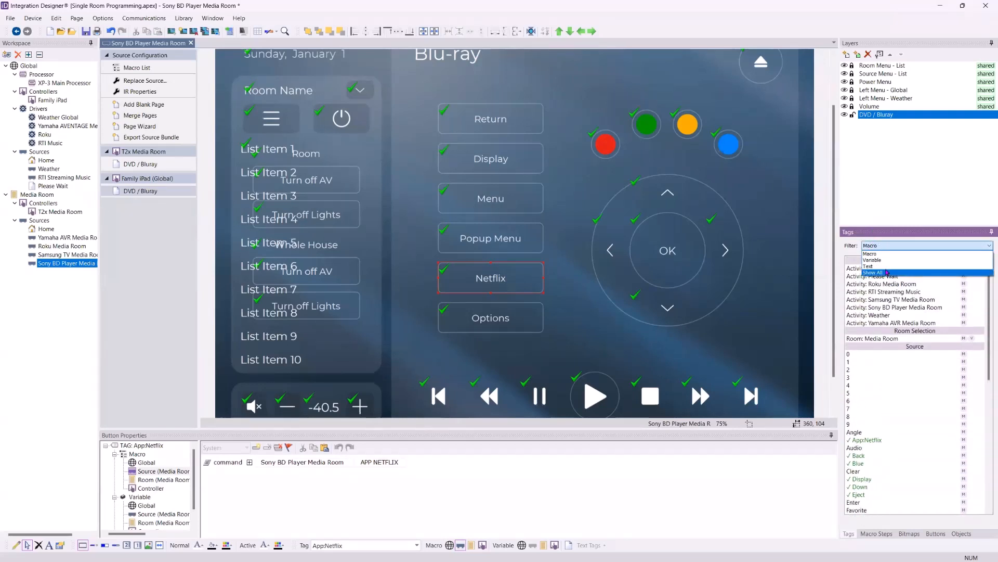
pyautogui.click(879, 245)
pyautogui.scroll(-2, 905, 401)
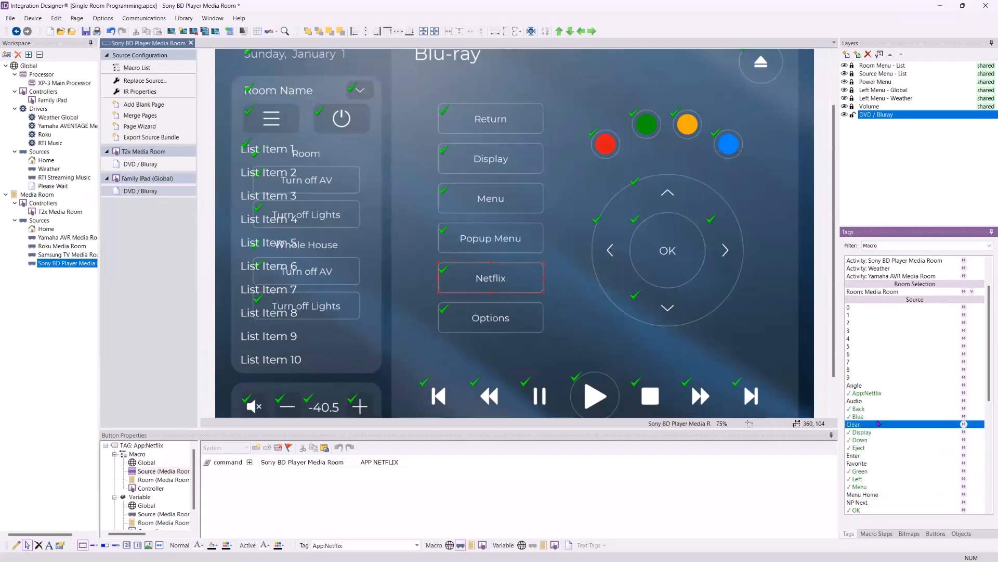
pyautogui.scroll(-2, 879, 468)
pyautogui.scroll(-8, 877, 424)
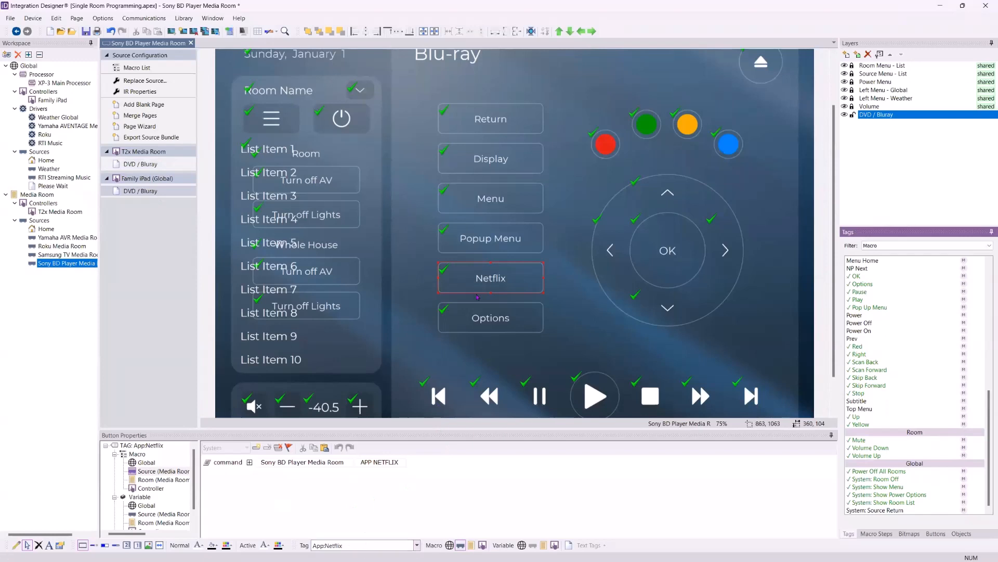
# Open the T2x Media Room DVD / Bluray page and set its System button's tag to App:Netflix
pyautogui.click(153, 166)
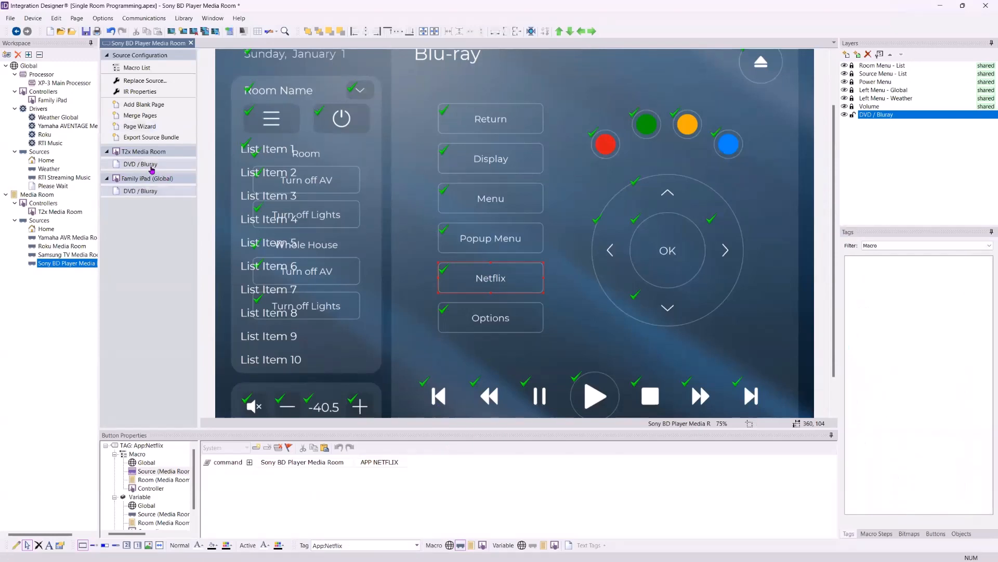
pyautogui.click(440, 280)
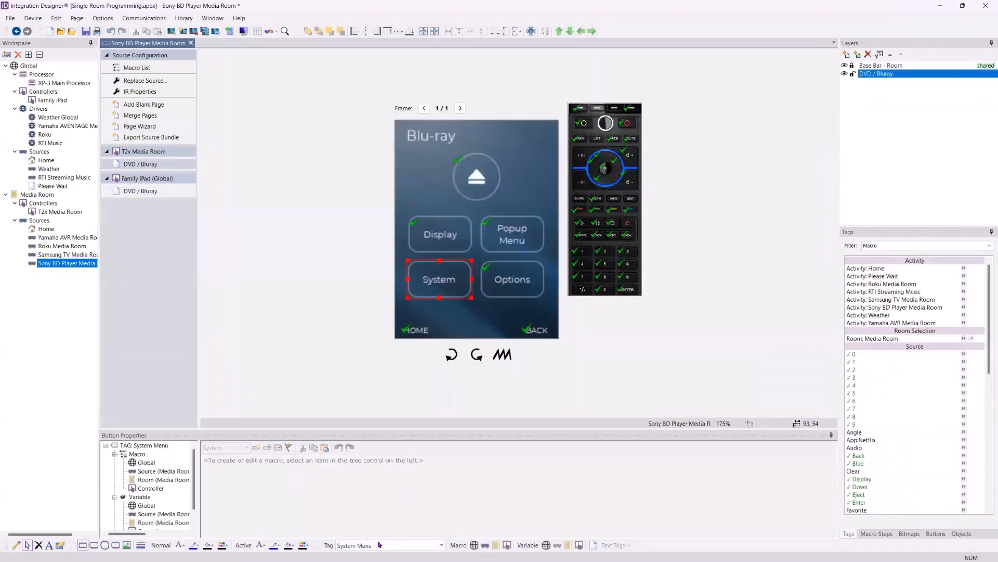
pyautogui.click(395, 544)
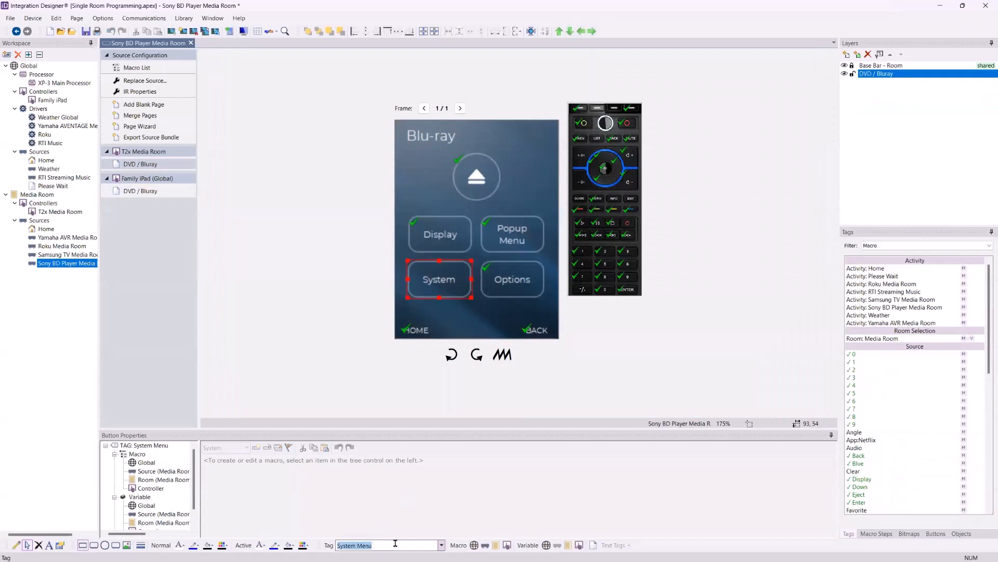
pyautogui.write('App:Netflix')
pyautogui.press('Return')
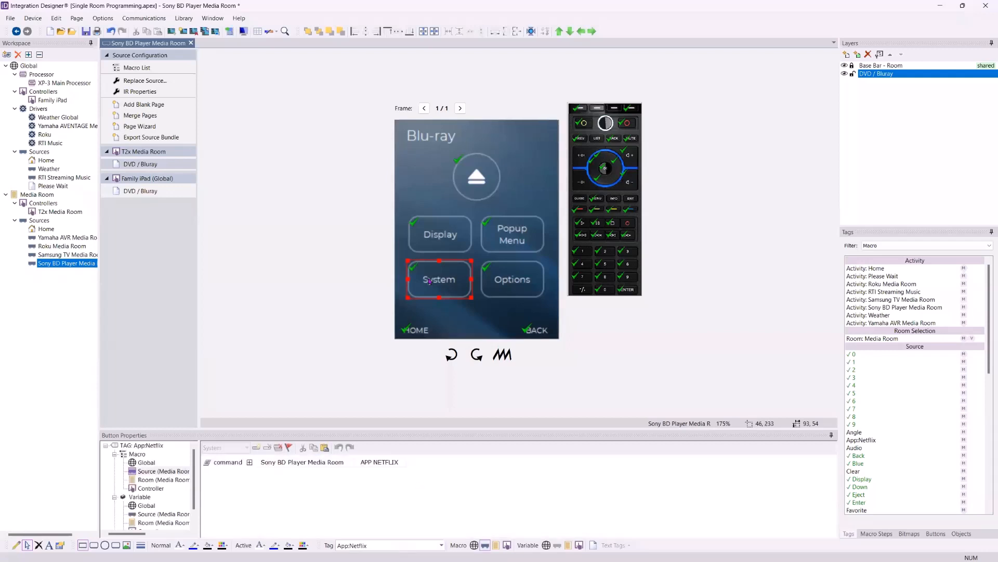
# Change the System button's text on the T2x DVD / Bluray page to Netflix
pyautogui.rightClick(429, 281)
pyautogui.click(450, 293)
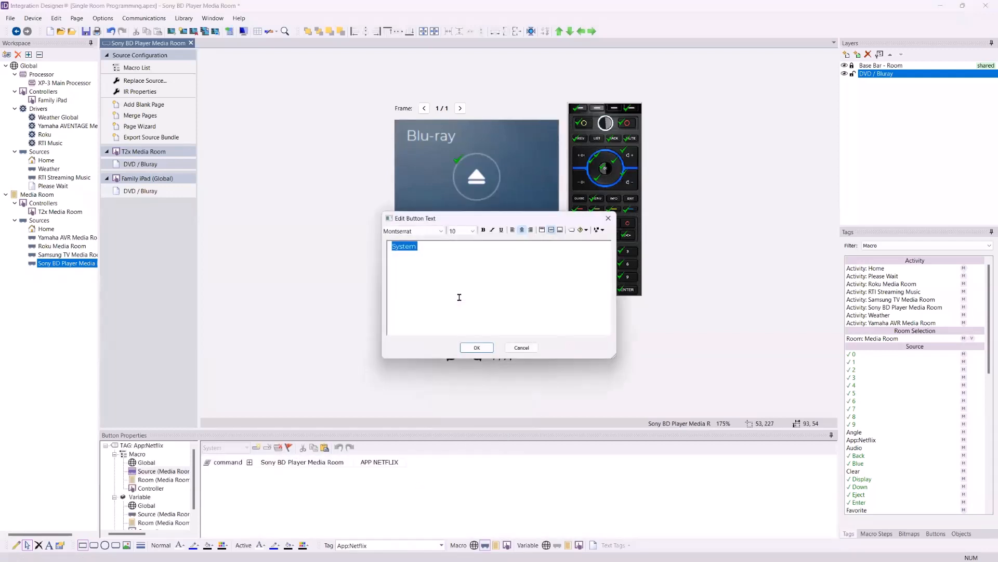
pyautogui.write('Netflix')
pyautogui.click(475, 348)
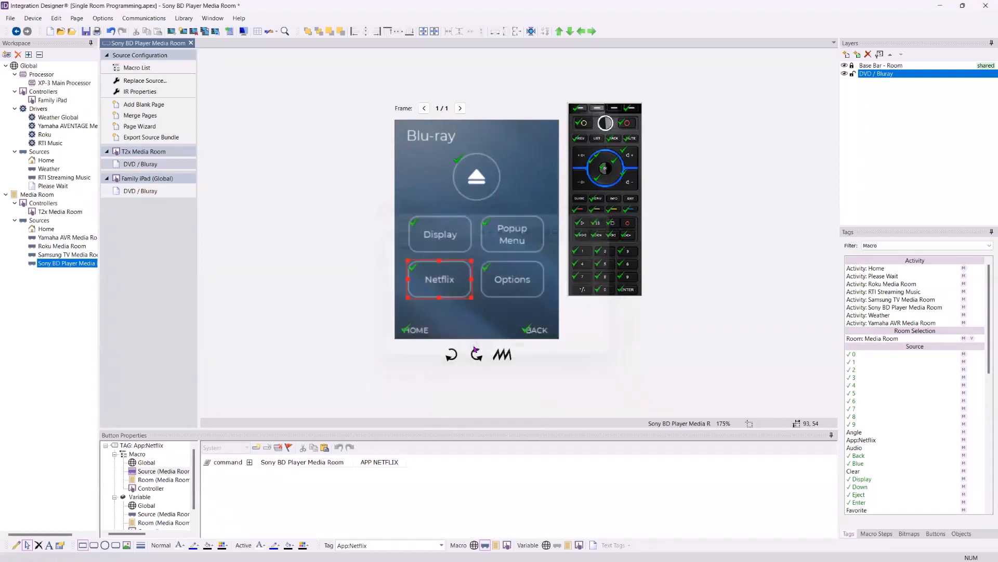
# Inspect the font, size and alignment options in the text editor of the T2x page's Netflix button
pyautogui.rightClick(446, 280)
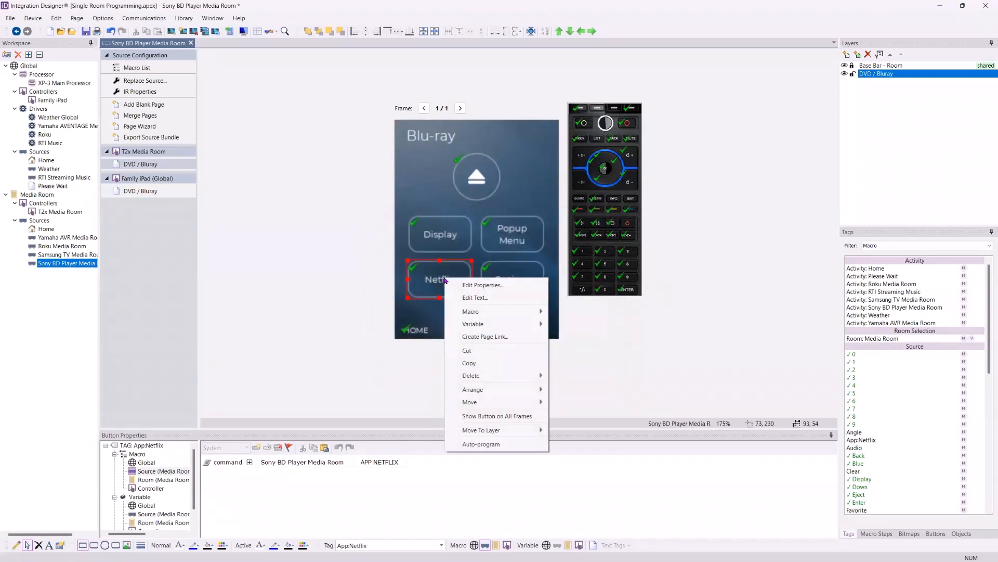
pyautogui.click(468, 298)
pyautogui.click(440, 231)
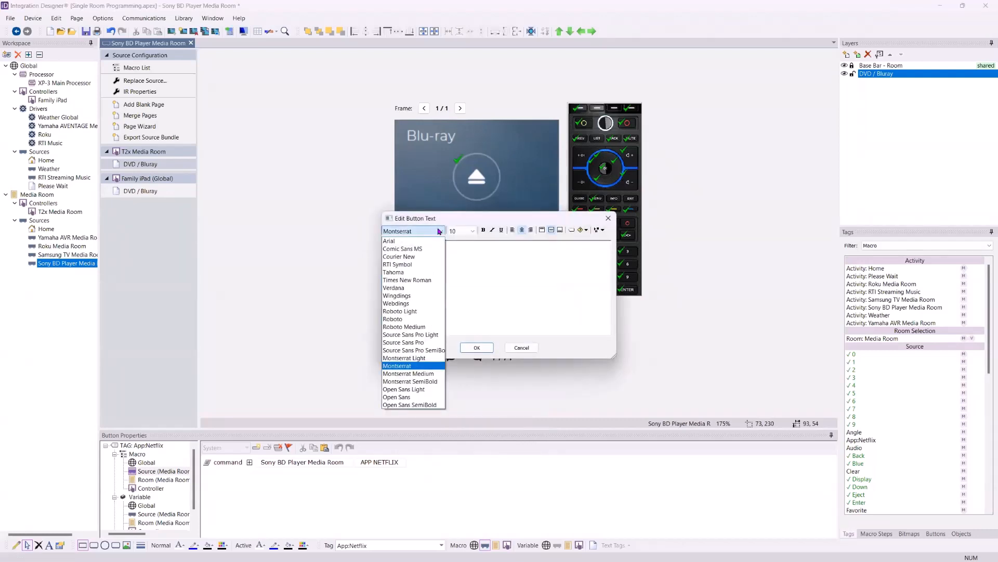
pyautogui.click(459, 231)
pyautogui.click(458, 231)
pyautogui.click(458, 231)
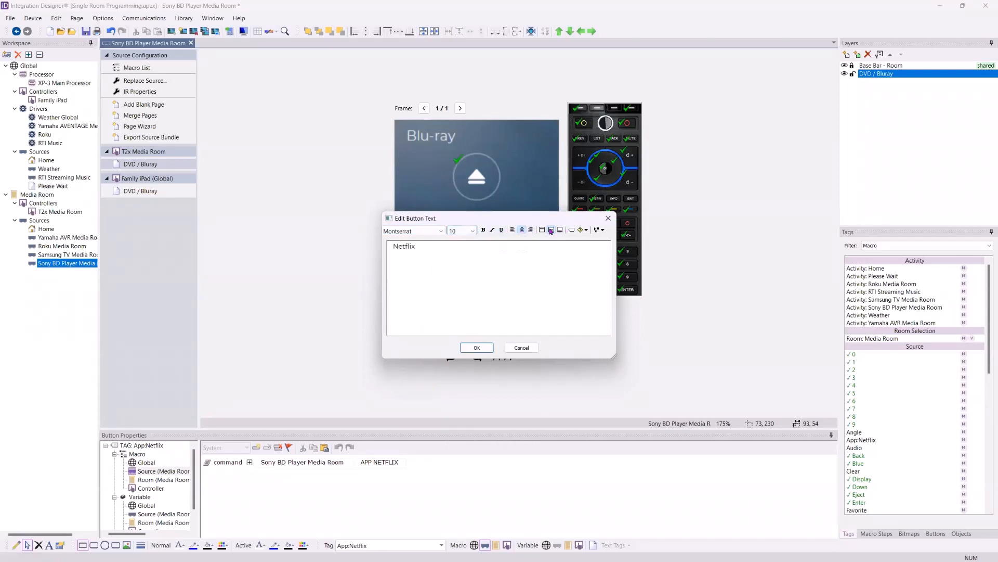
pyautogui.click(470, 347)
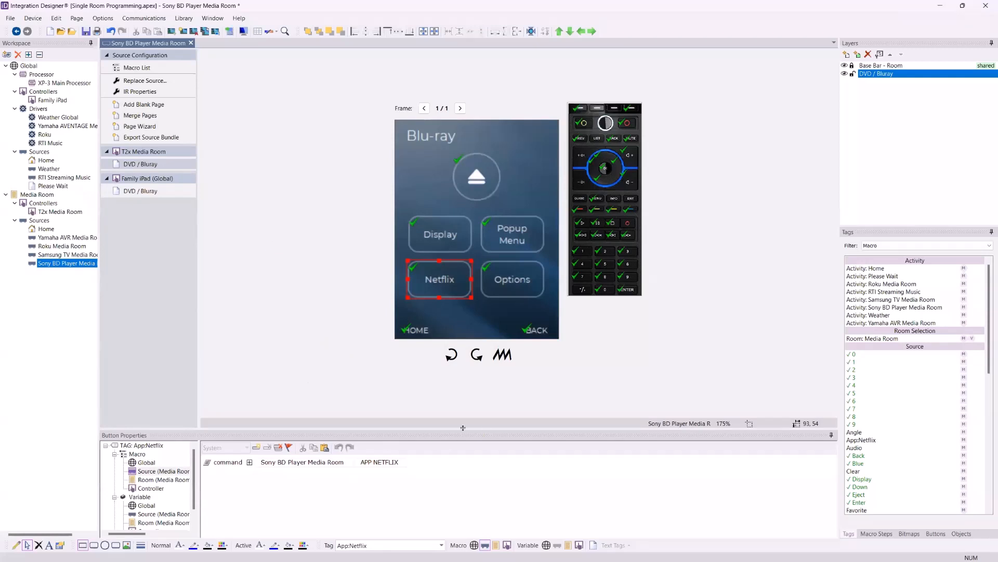
# Enlarge the button properties area and set the tag of the T2x page's Netflix button to Top Menu
pyautogui.moveTo(463, 429); pyautogui.dragTo(466, 425)
pyautogui.moveTo(467, 390); pyautogui.dragTo(467, 352)
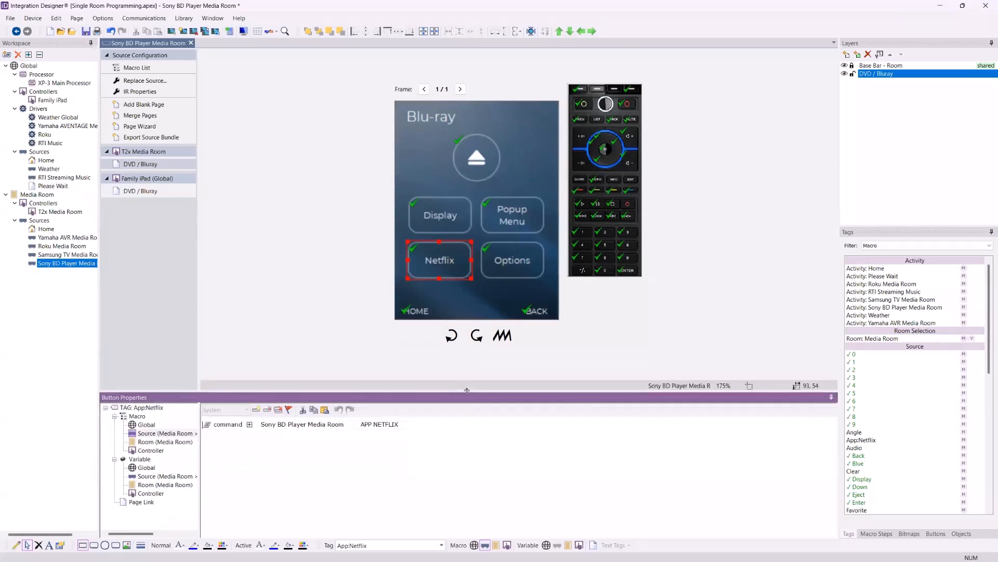
pyautogui.click(384, 545)
pyautogui.write('Top Menu')
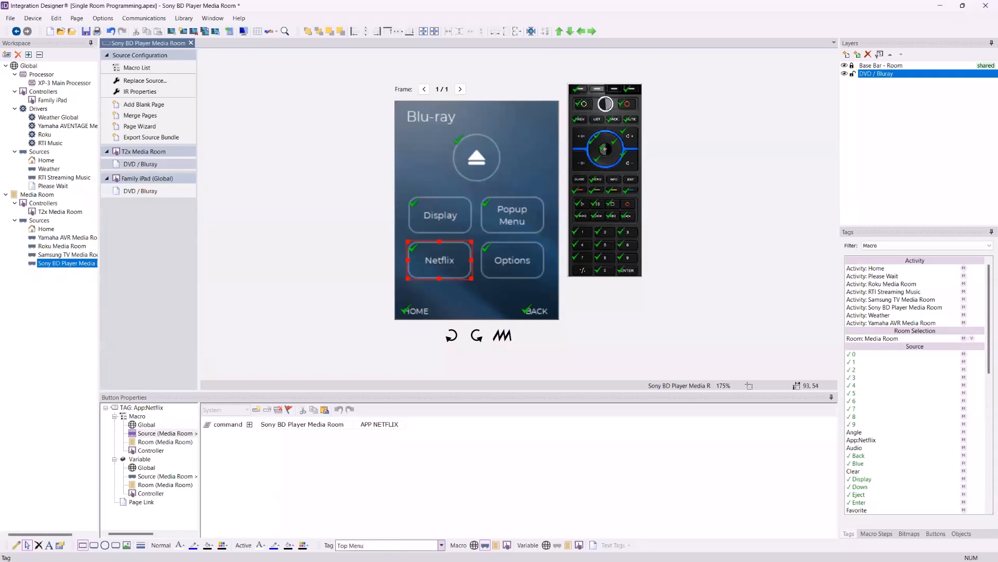
pyautogui.press('Return')
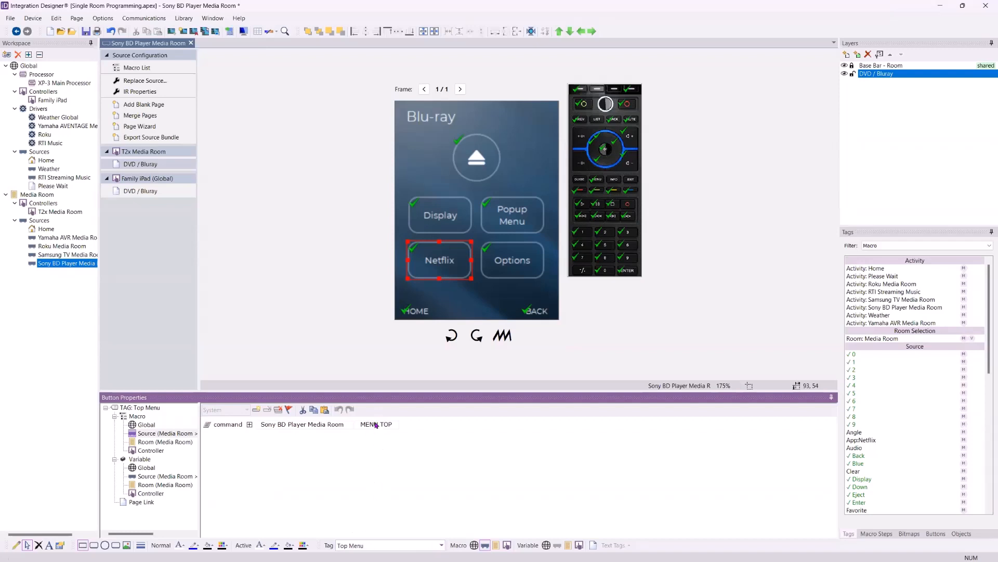
# Set the tag of the Netflix button on the T2x Blu-ray page to App:Netflix
pyautogui.click(368, 545)
pyautogui.write('App:Netflix')
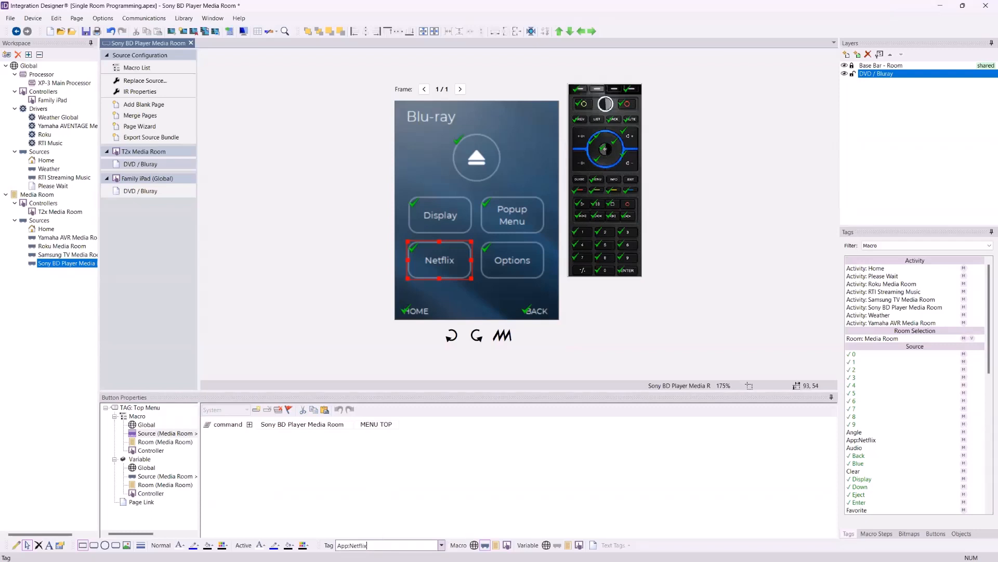
pyautogui.press('Return')
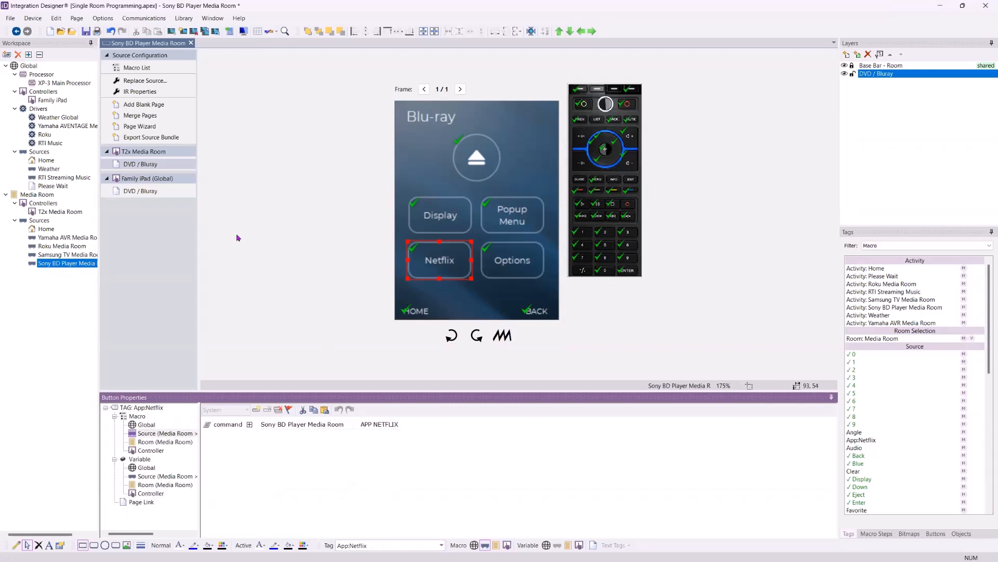
# Check the commands assigned to the T2x page's Options and Eject buttons and the keypad's 2 and 0 keys
pyautogui.click(528, 230)
pyautogui.click(520, 277)
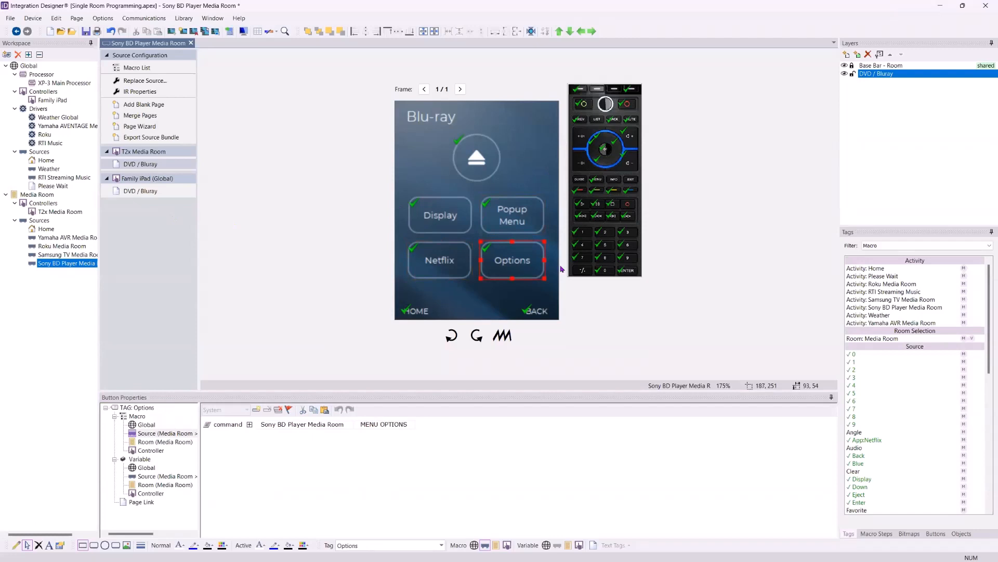
pyautogui.click(605, 232)
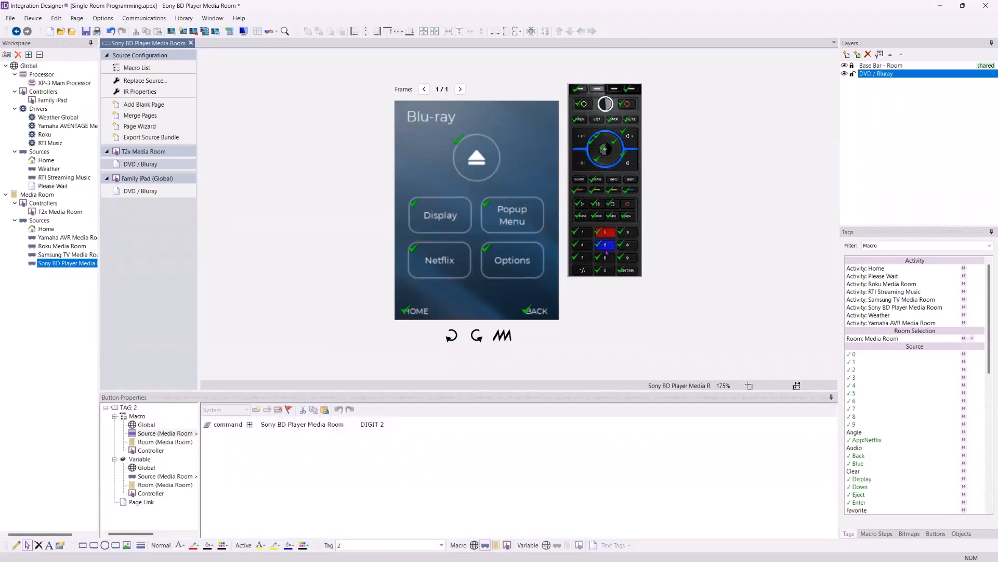
pyautogui.click(605, 270)
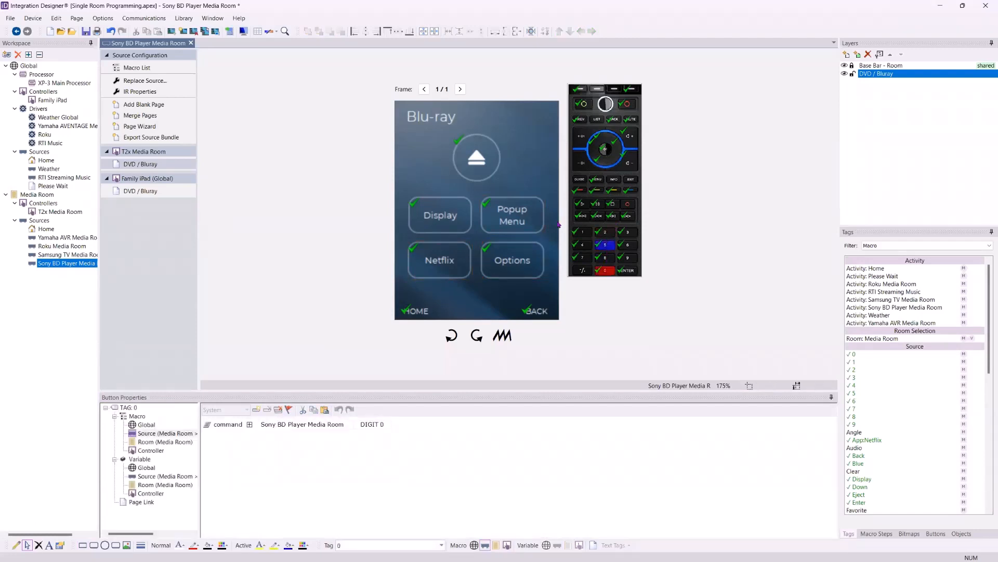
pyautogui.click(483, 271)
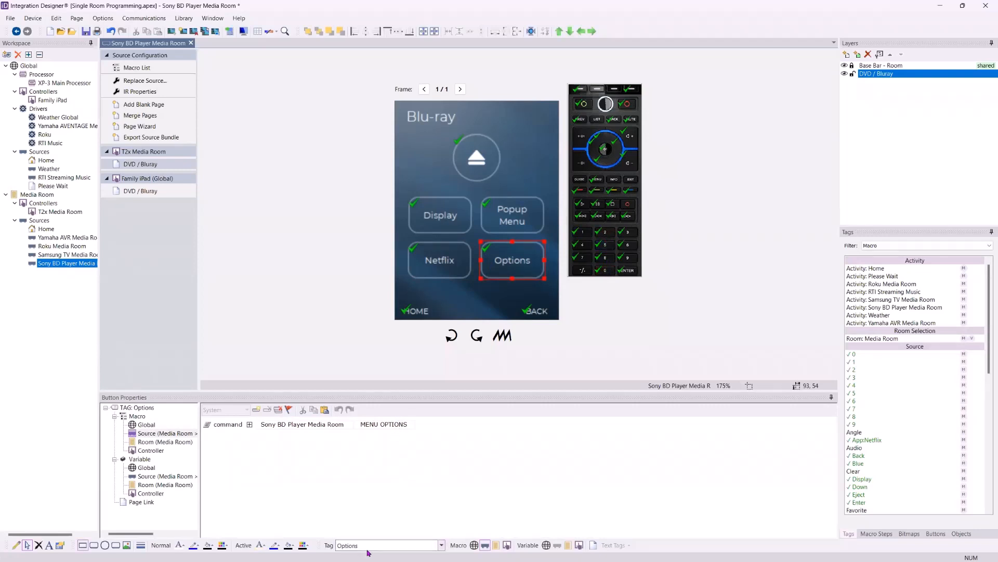
pyautogui.click(456, 152)
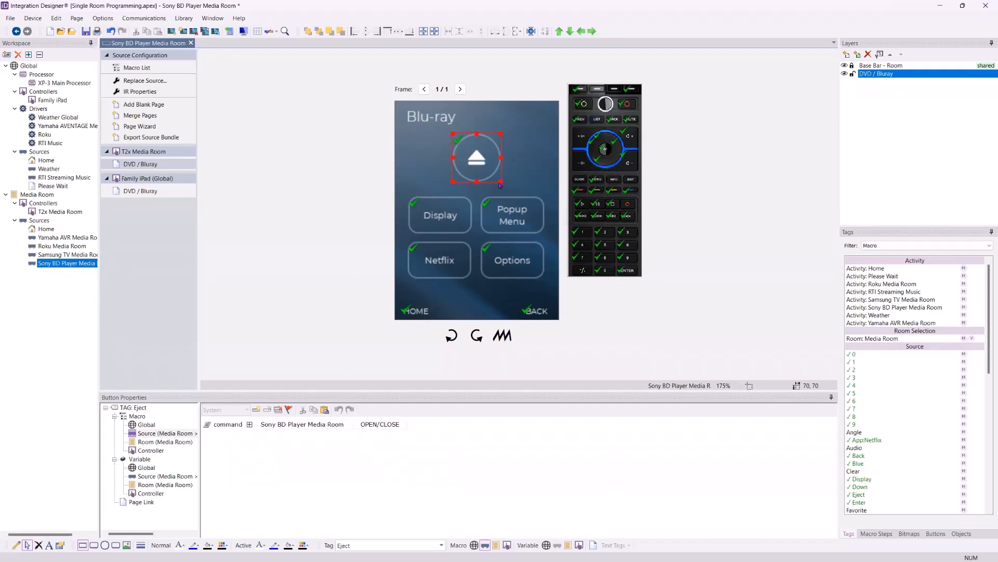
# Open the Family iPad DVD / Bluray page and inspect the macro of its Return button
pyautogui.click(140, 163)
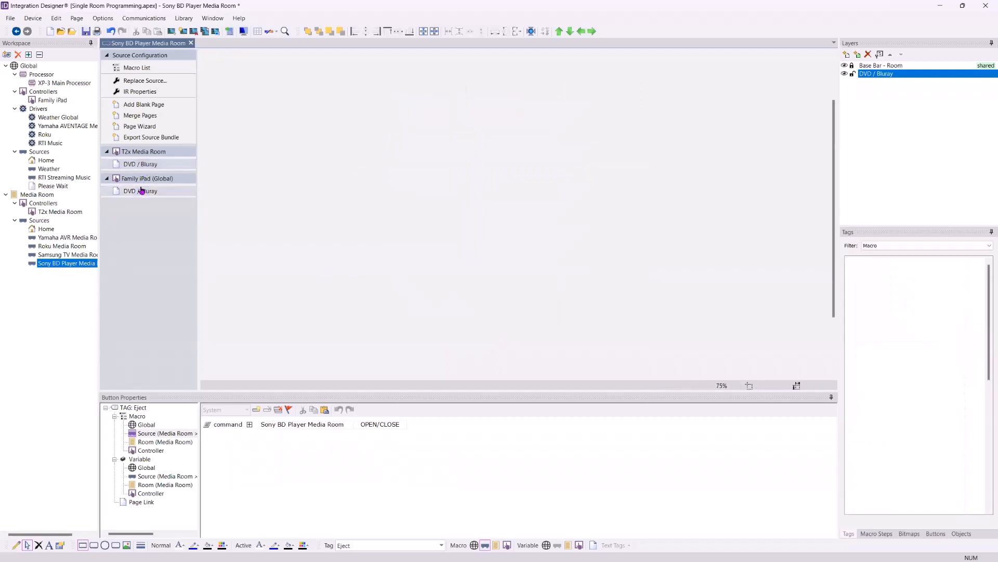
pyautogui.click(514, 119)
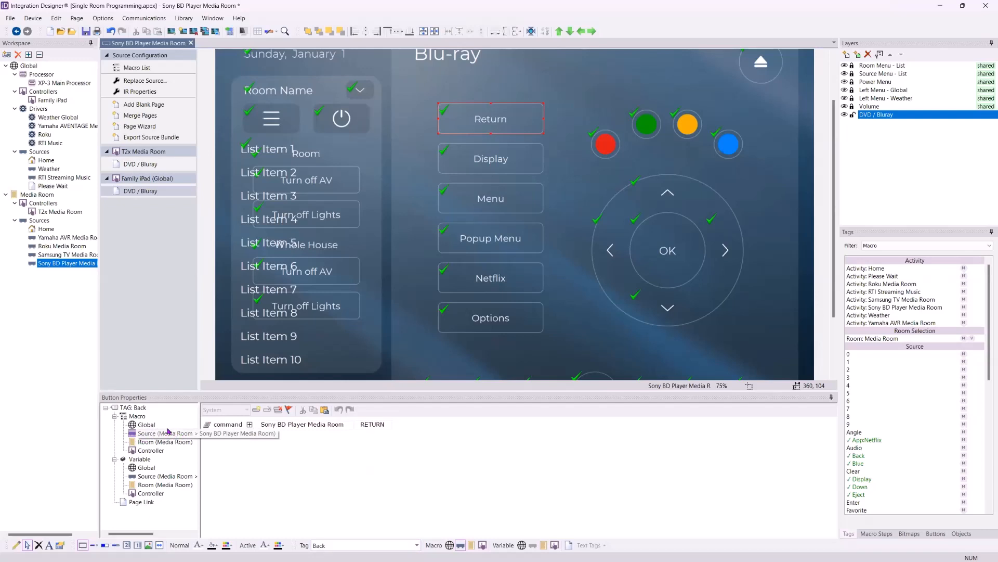
# Unlock the iPad page's Volume layer and inspect the programming of the mute button, volume buttons and volume level text
pyautogui.scroll(-3, 264, 356)
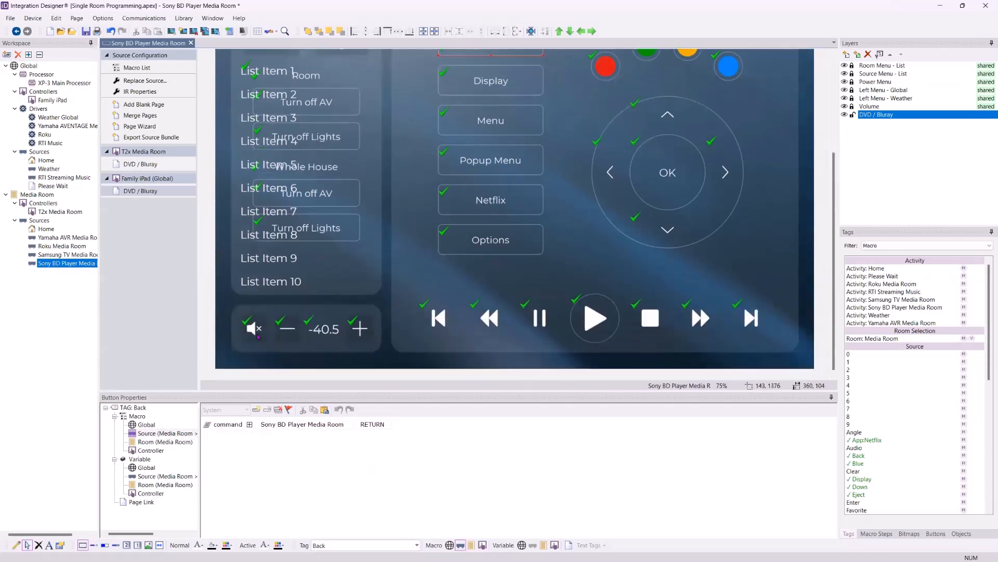
pyautogui.click(255, 330)
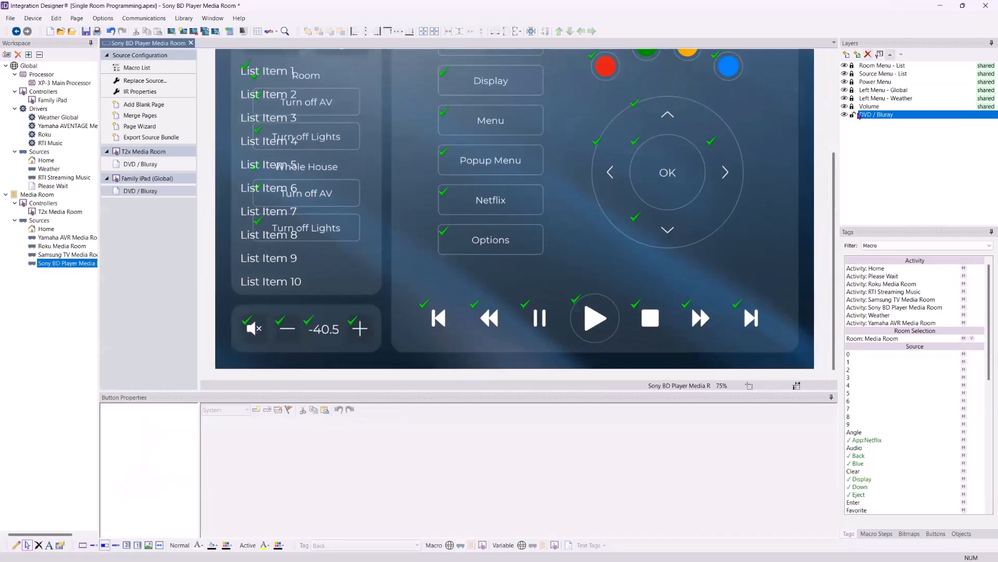
pyautogui.click(853, 106)
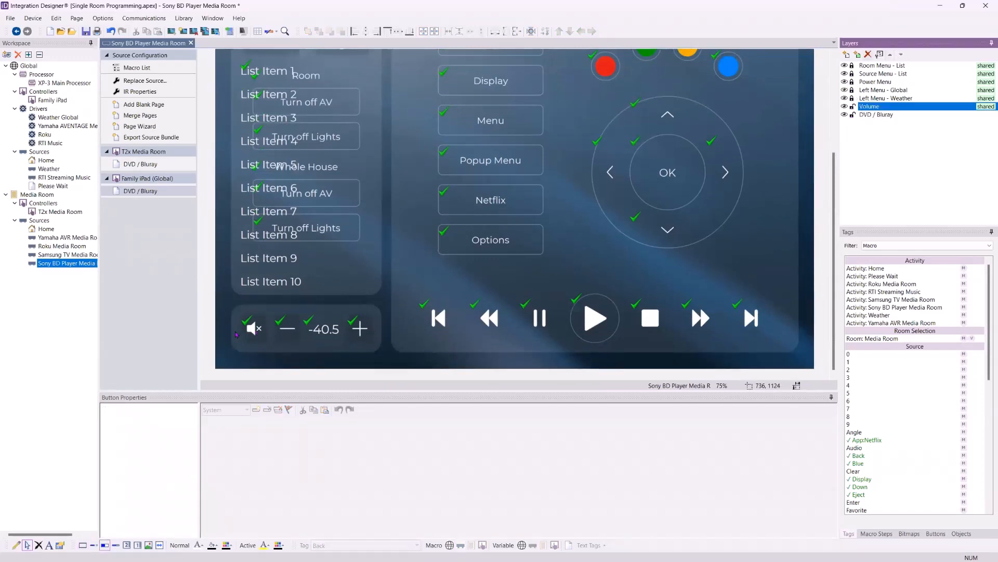
pyautogui.click(256, 341)
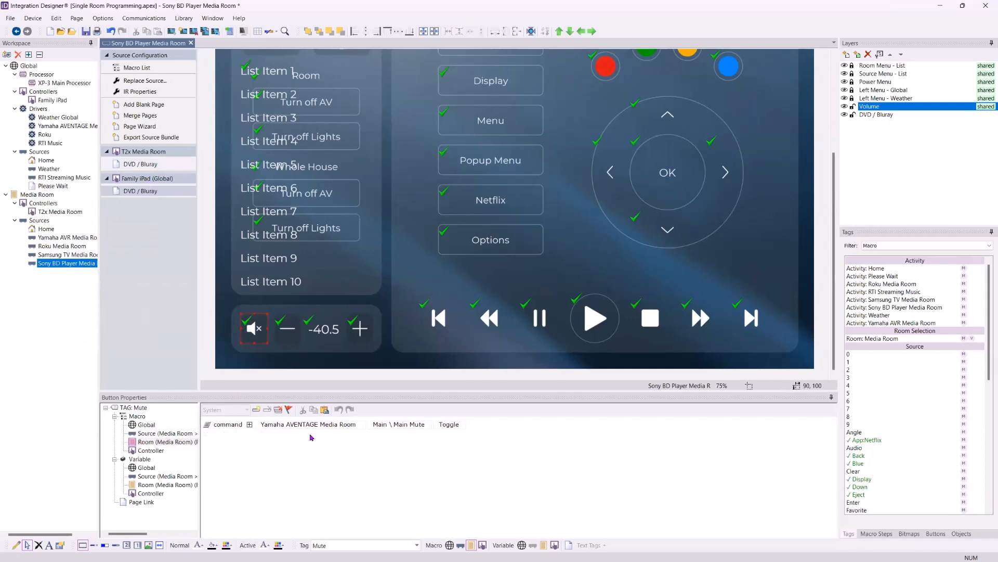
pyautogui.click(287, 328)
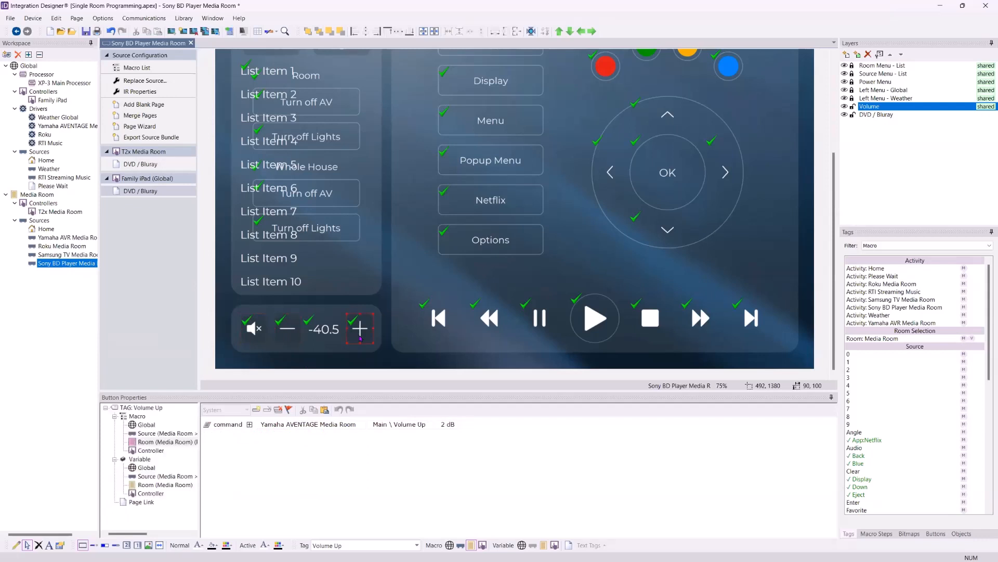
pyautogui.click(321, 328)
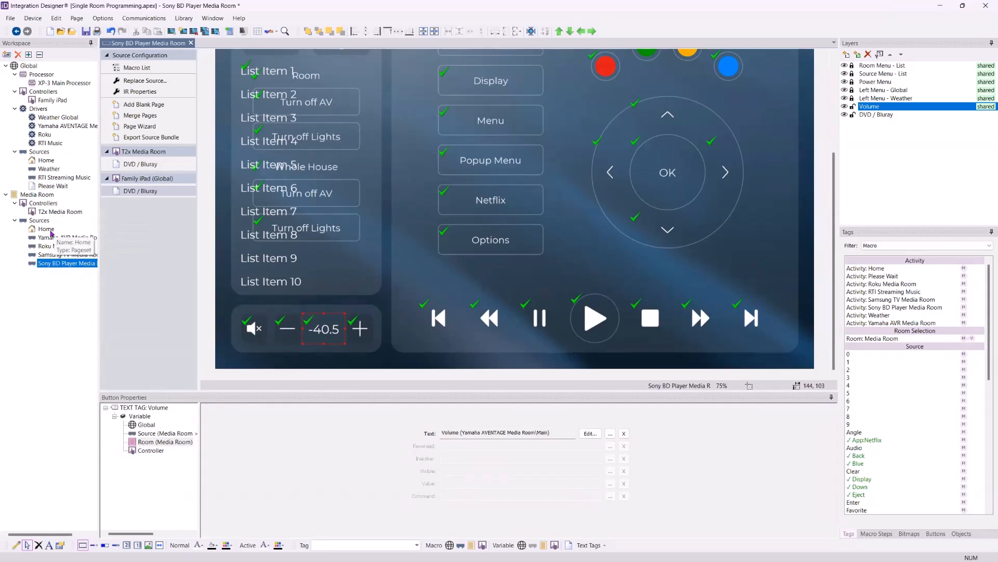
# Open the Media Room Home source's T2x Home - List page and inspect the Volume Up key's room macro
pyautogui.click(45, 229)
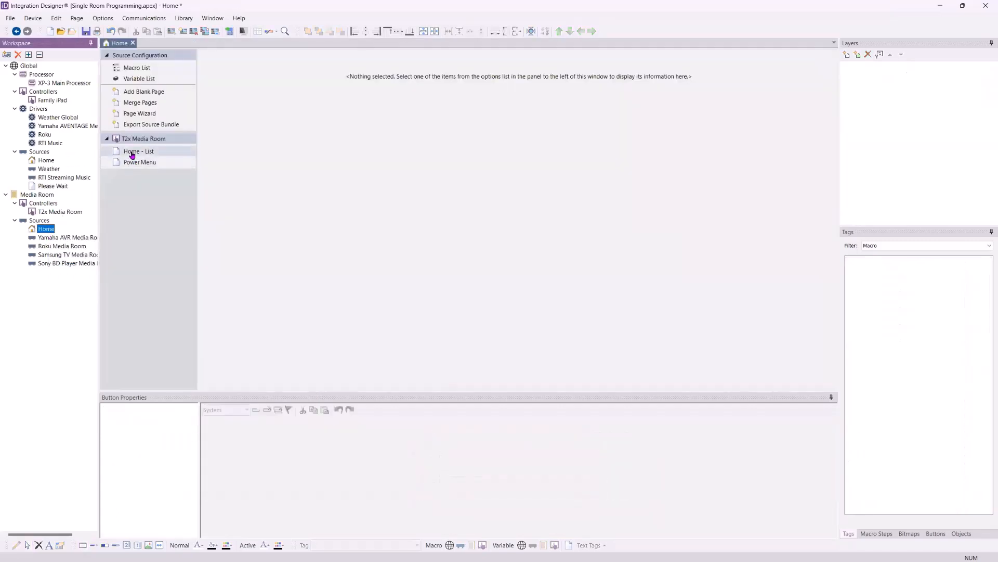
pyautogui.click(134, 151)
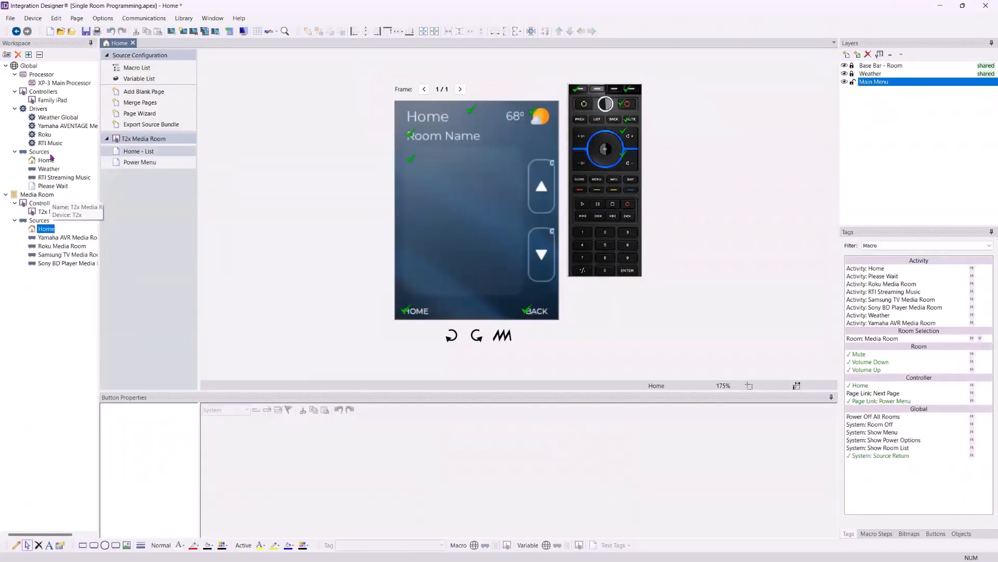
pyautogui.click(629, 136)
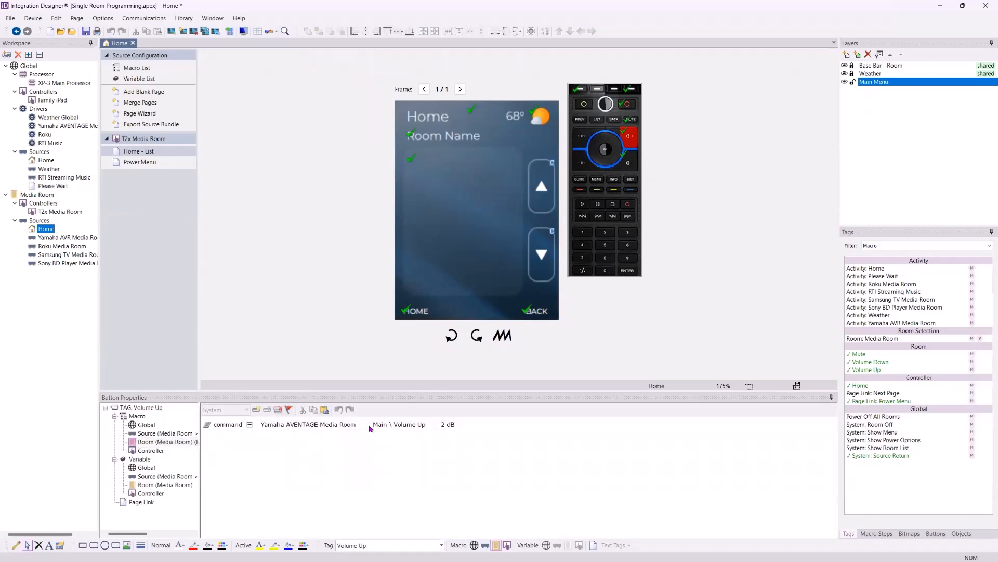
pyautogui.click(447, 426)
pyautogui.click(446, 427)
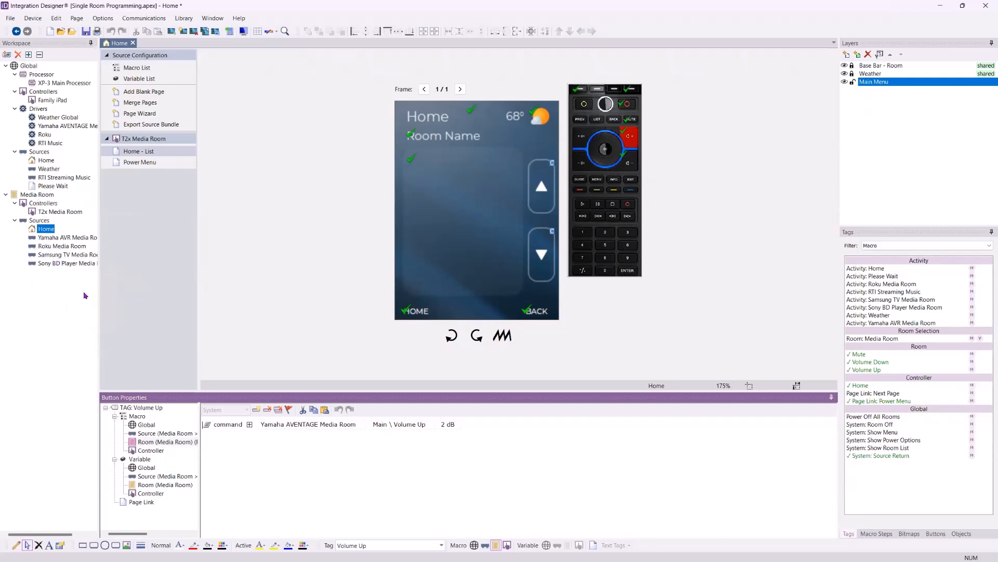
# Open the Roku Media Room source's iPad page, unlock its Volume layer and select the mute button
pyautogui.click(53, 247)
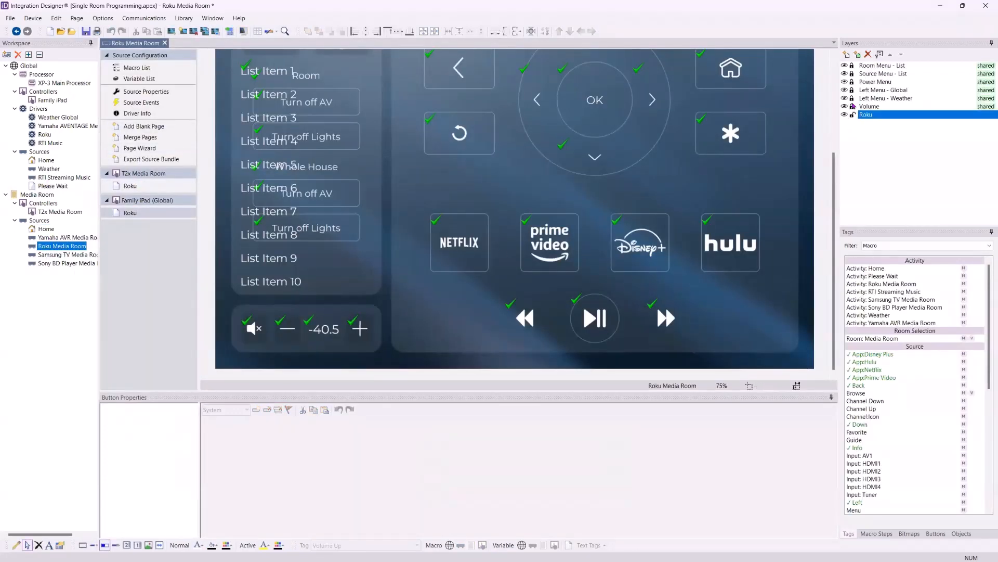
pyautogui.click(853, 106)
pyautogui.click(254, 339)
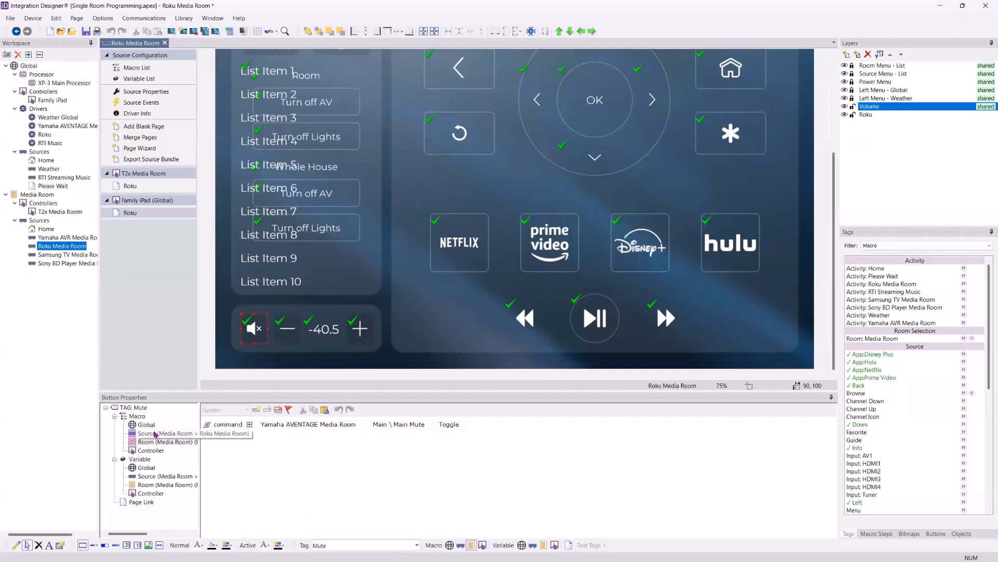
# Compare the Source, Room and Controller macros stored under the Mute tag of the Roku source
pyautogui.click(155, 435)
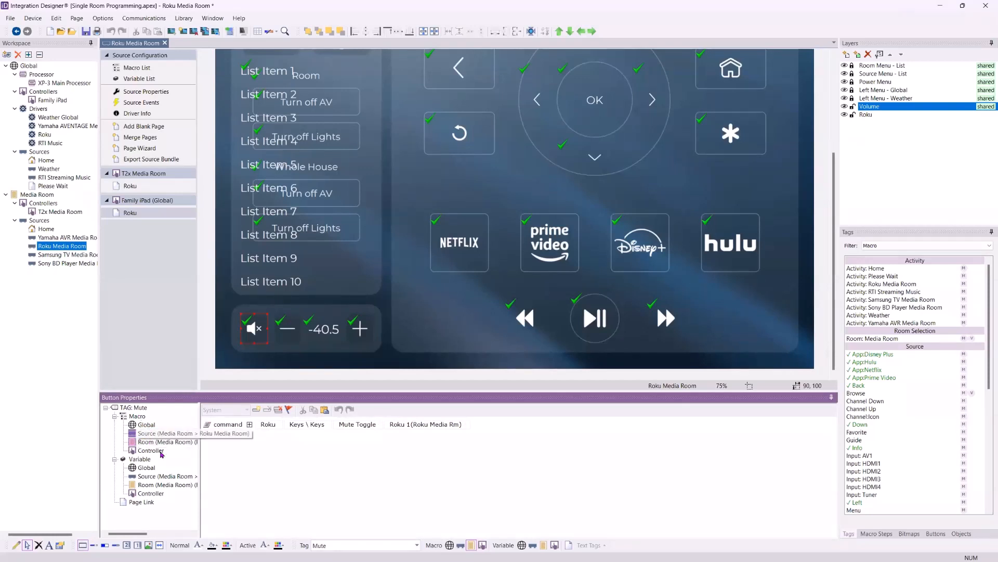
pyautogui.click(150, 442)
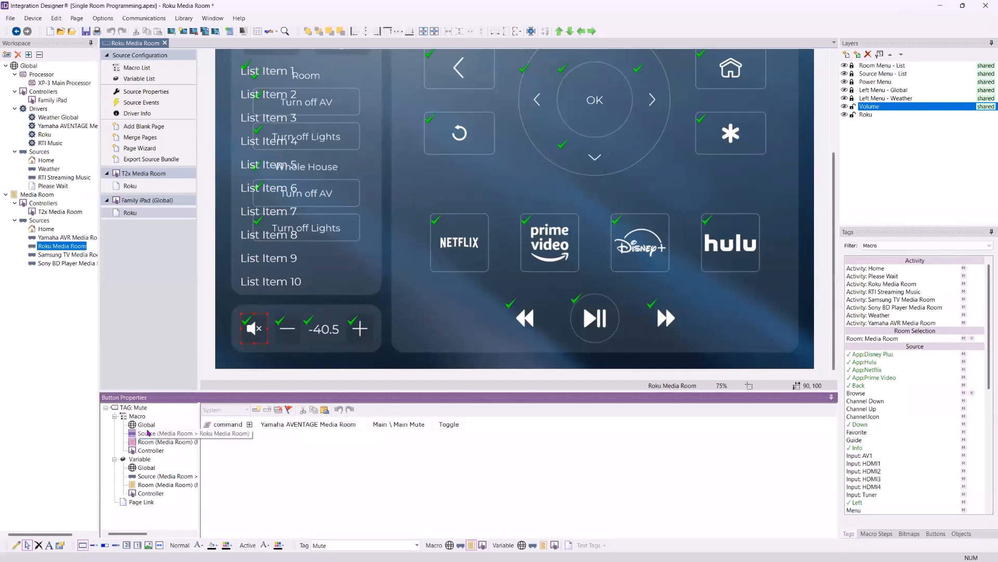
pyautogui.click(148, 436)
pyautogui.click(150, 443)
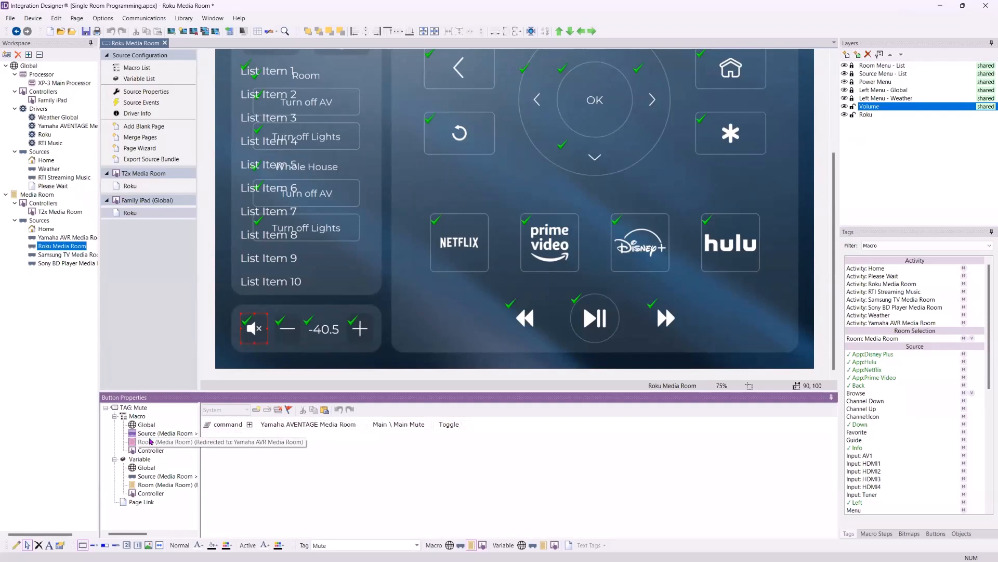
pyautogui.click(148, 434)
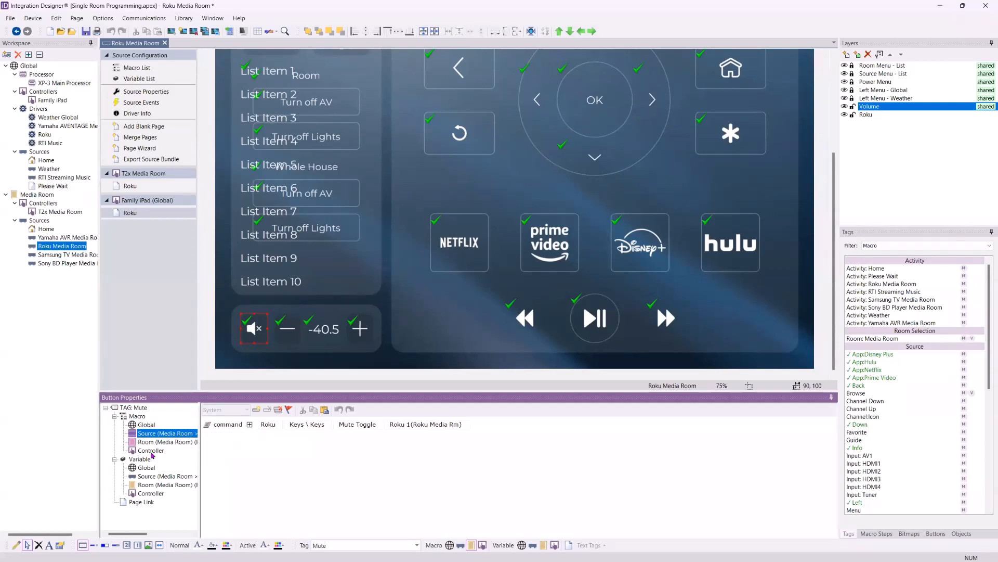
pyautogui.click(151, 450)
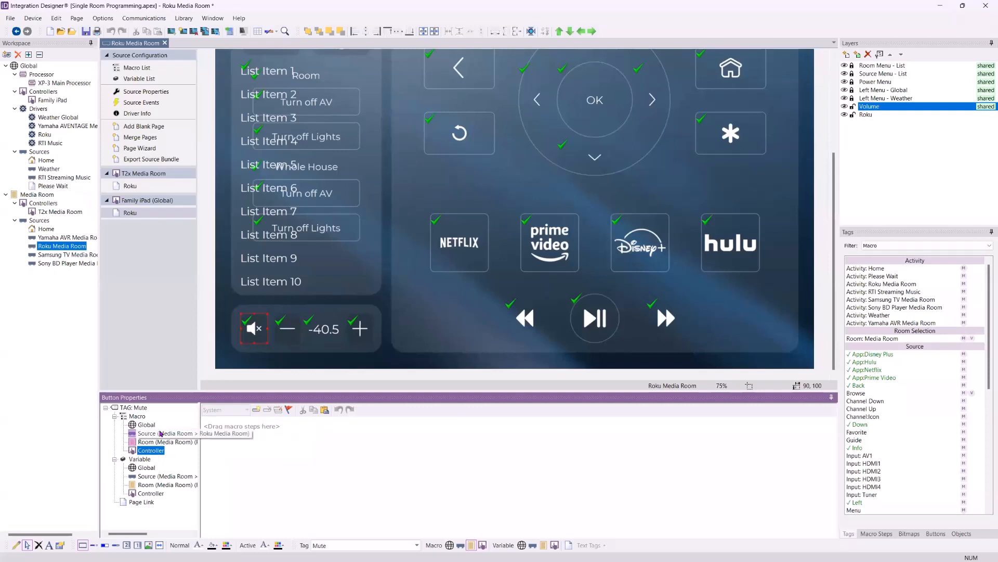
pyautogui.click(154, 443)
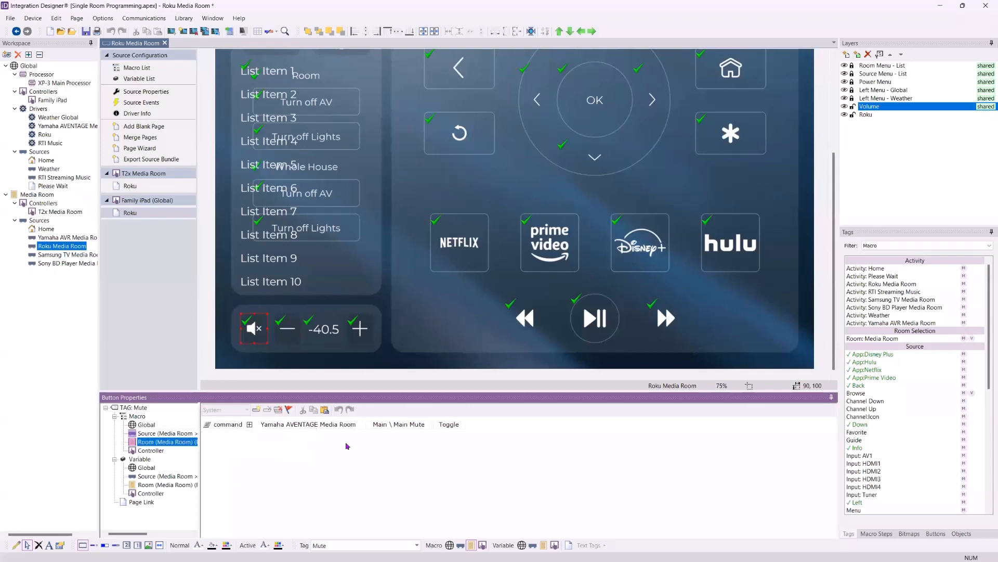
pyautogui.click(177, 433)
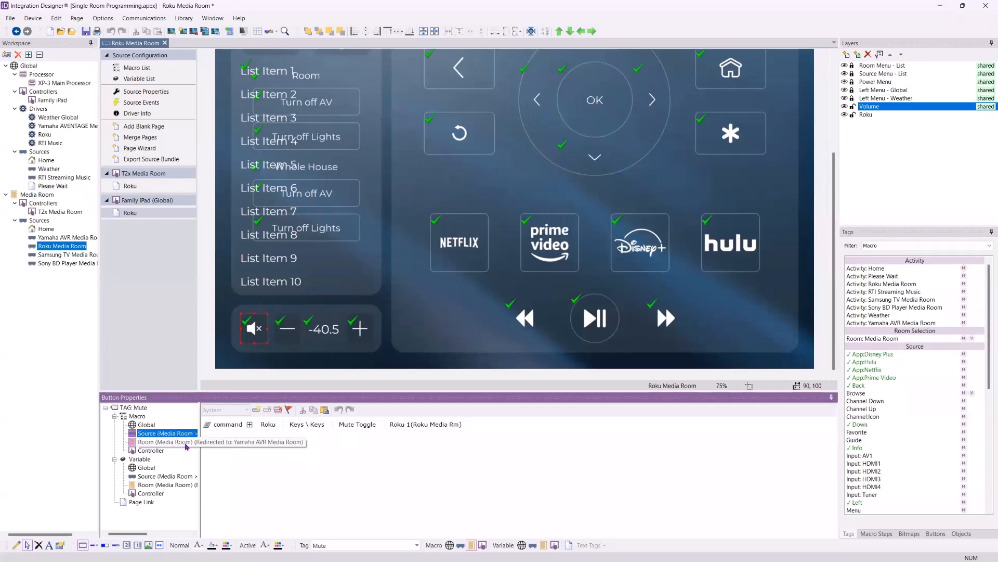
# Open the T2x Media Room Roku page and select the remote's hard button tagged Home
pyautogui.scroll(1, 397, 205)
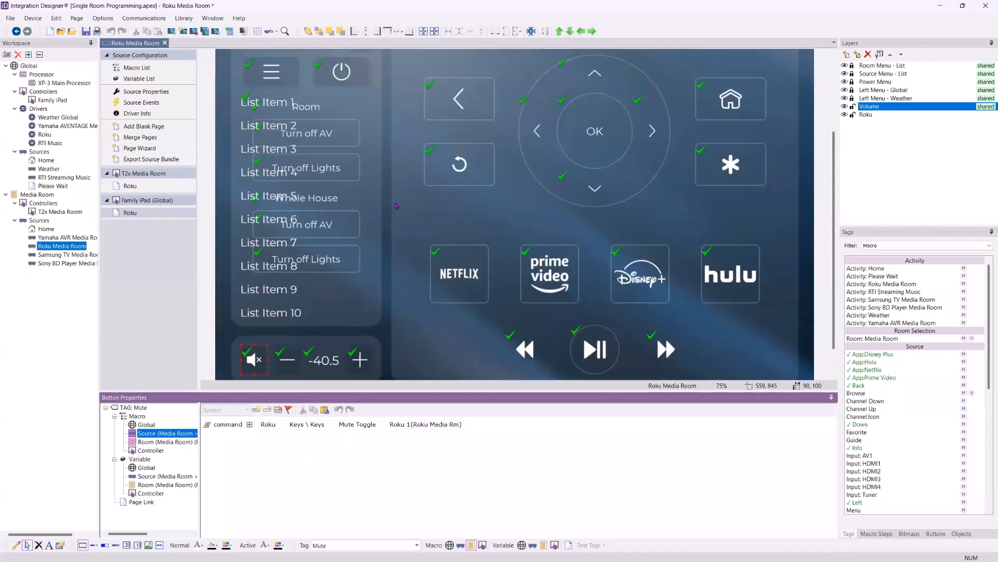
pyautogui.scroll(3, 396, 206)
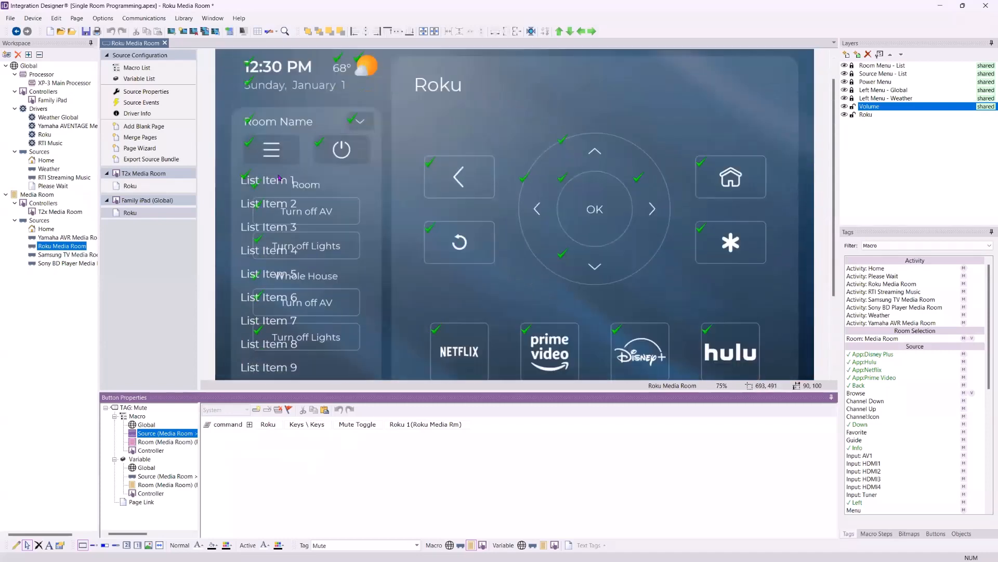
pyautogui.click(130, 188)
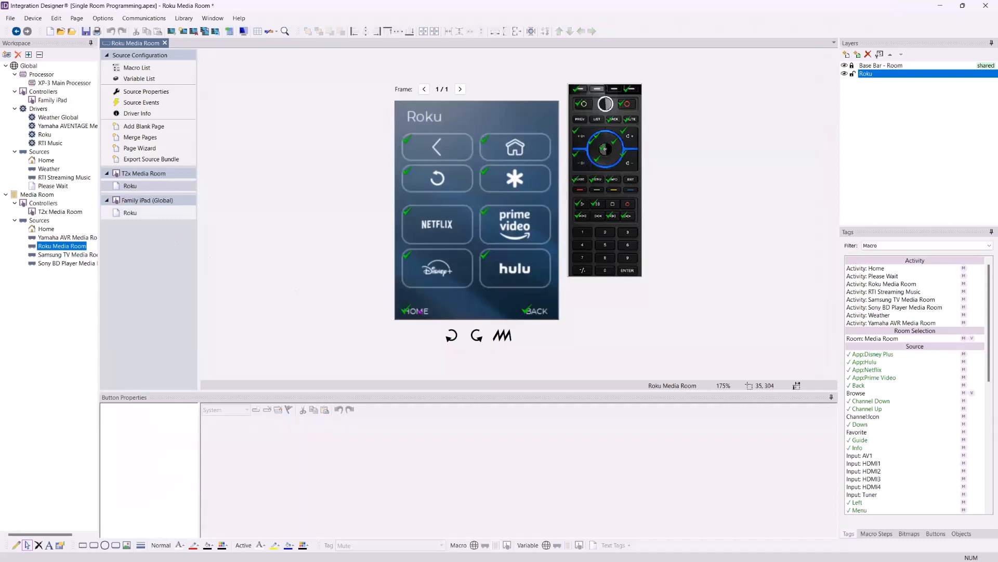
pyautogui.click(579, 89)
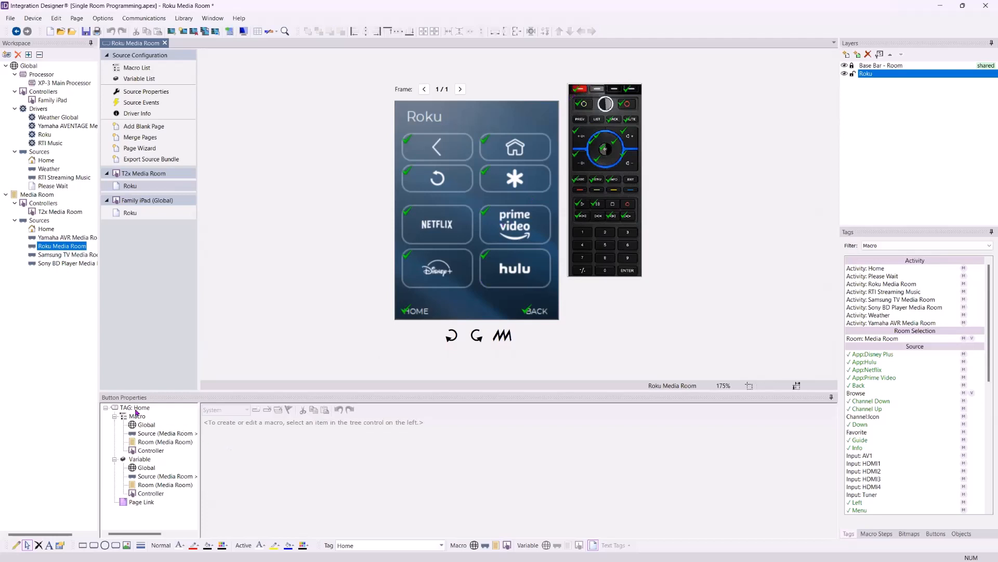
# Open the page link stored under the Roku page's Home tag and review its page group and page choices
pyautogui.moveTo(581, 93)
pyautogui.click(142, 503)
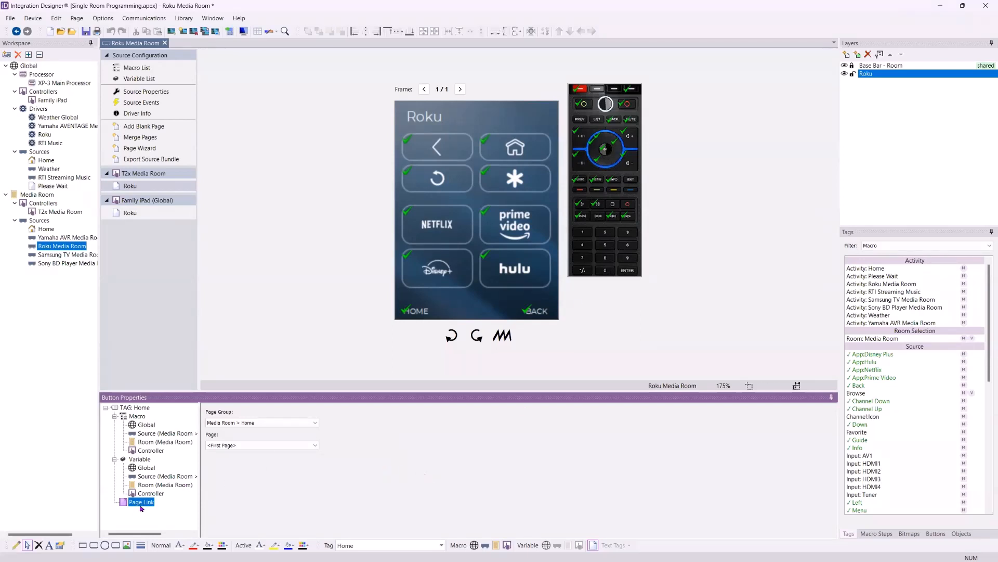
pyautogui.click(314, 423)
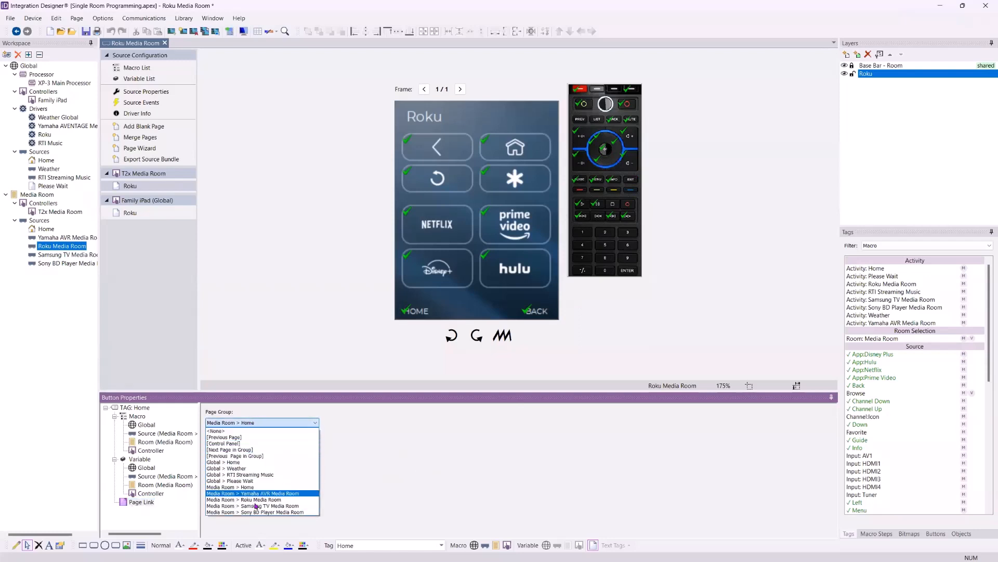
pyautogui.click(359, 439)
pyautogui.click(291, 447)
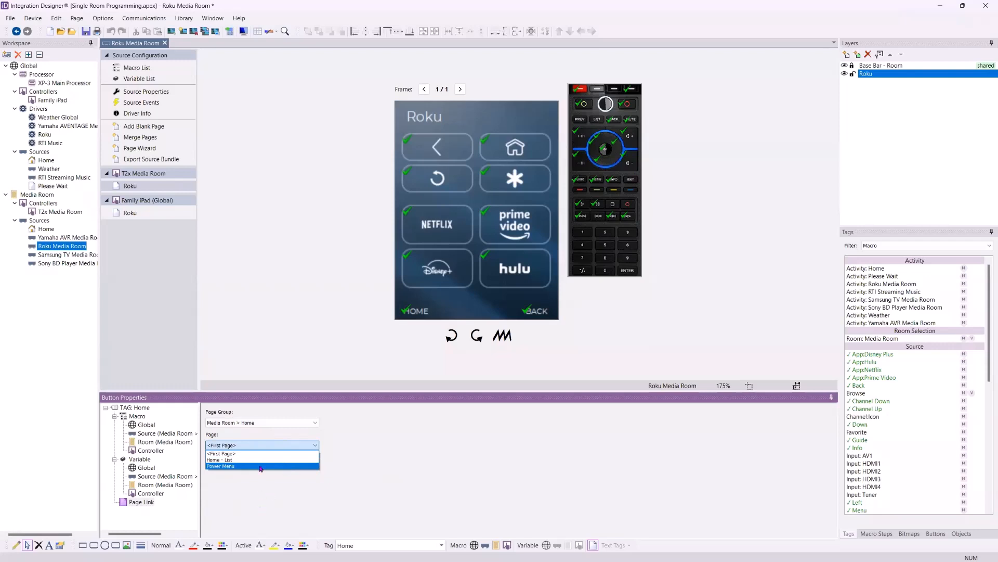
pyautogui.click(403, 435)
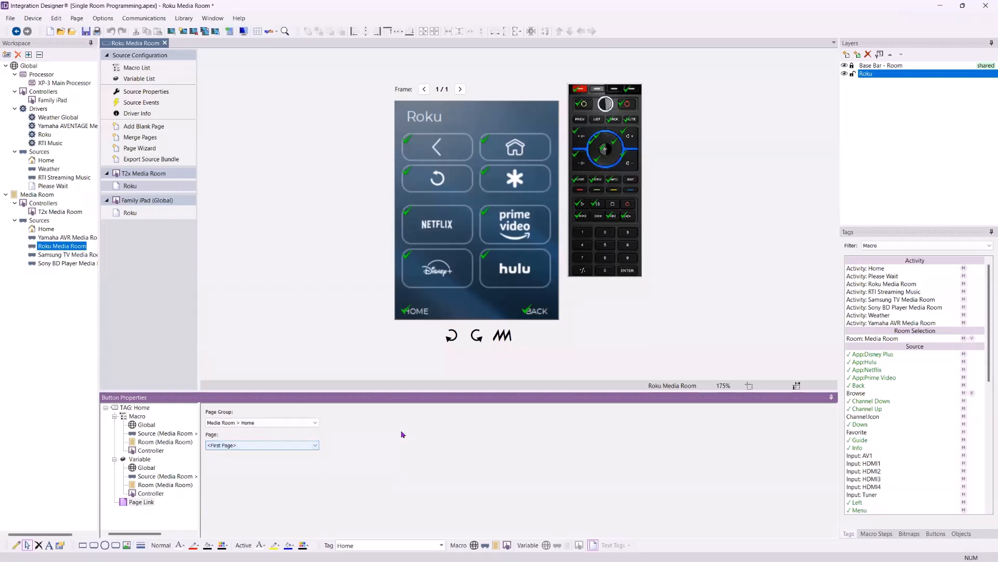
pyautogui.click(303, 423)
pyautogui.click(409, 441)
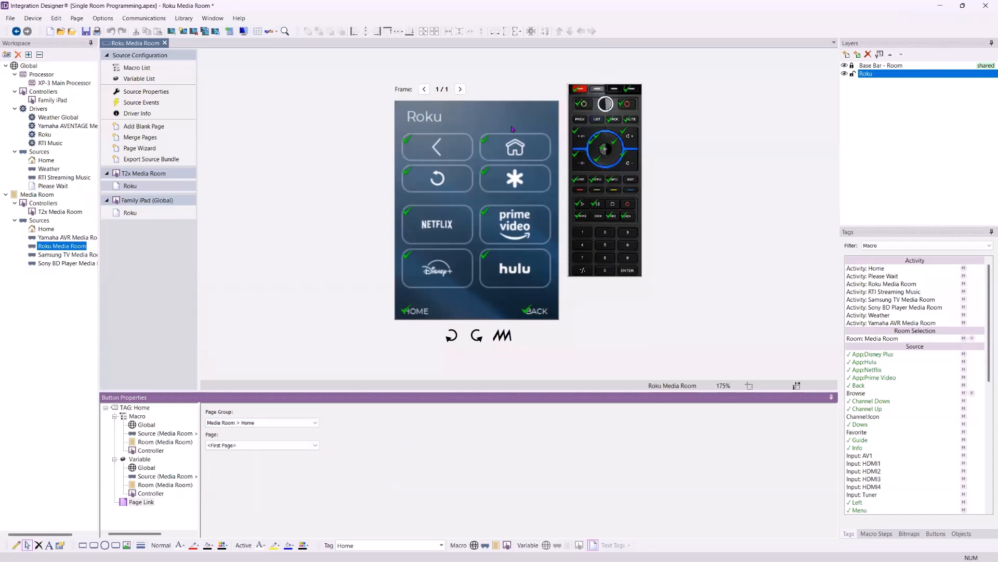
# Compare the tags and programming of the on-screen back arrow button, the Power On hard button and the Home hard button
pyautogui.click(431, 151)
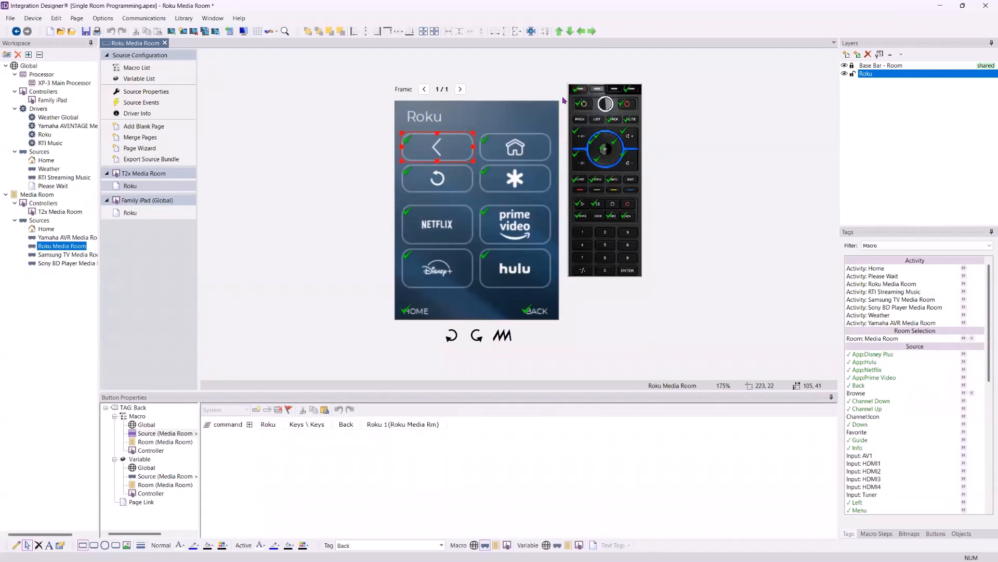
pyautogui.click(582, 109)
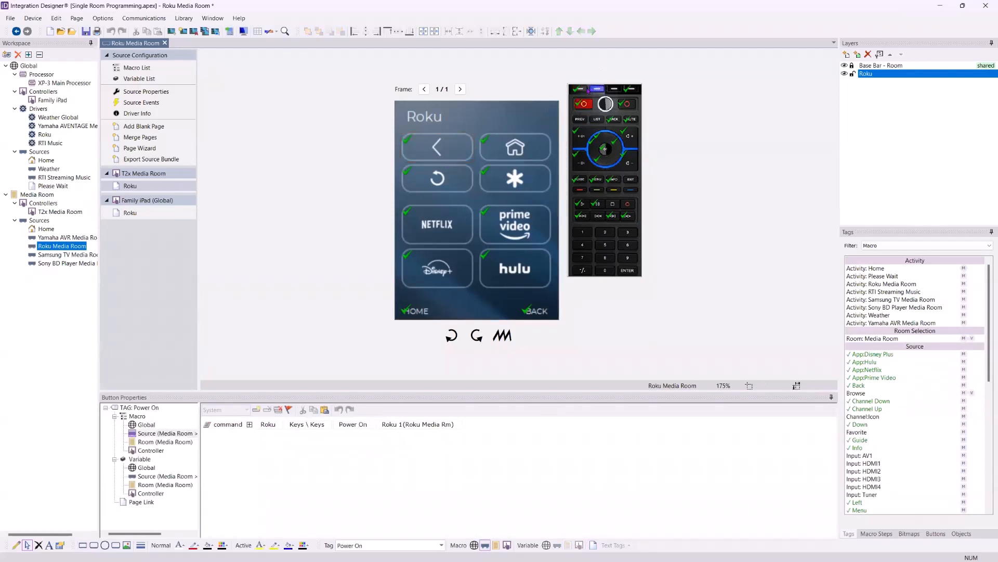
pyautogui.click(580, 89)
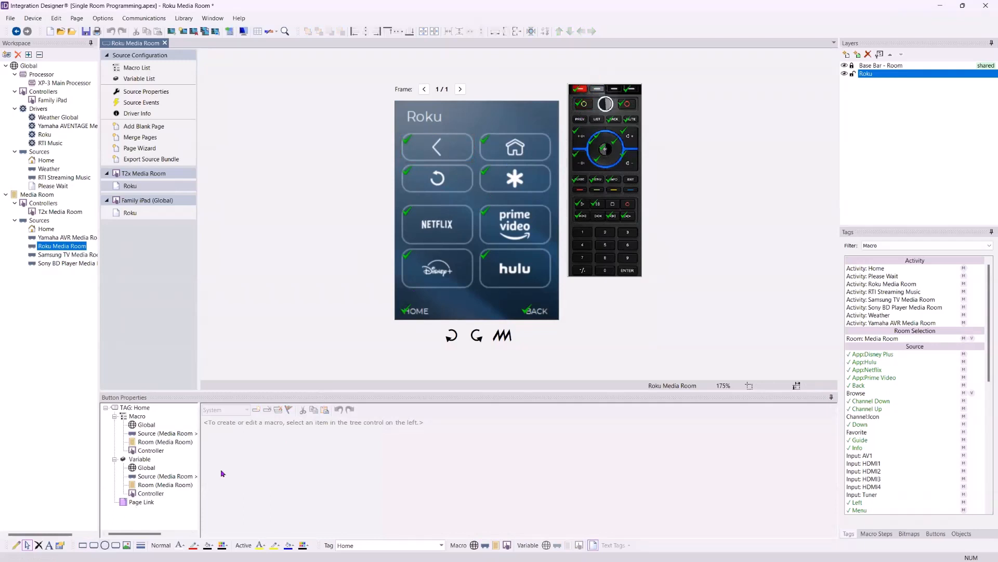
pyautogui.click(329, 461)
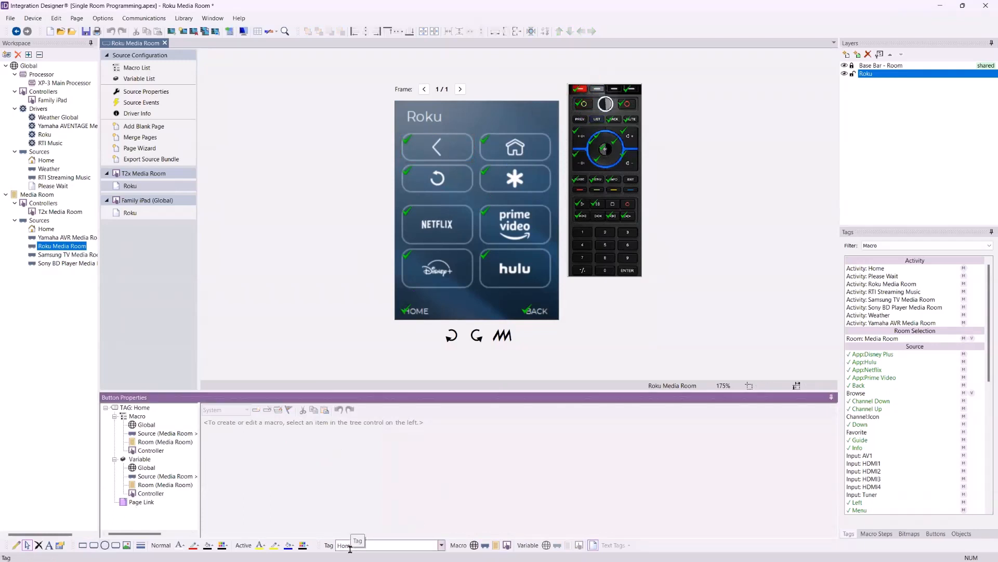
# Check which buttons belong to the Roku and Base Bar - Room layers by toggling their visibility, and unlock the Base Bar - Room layer
pyautogui.click(410, 317)
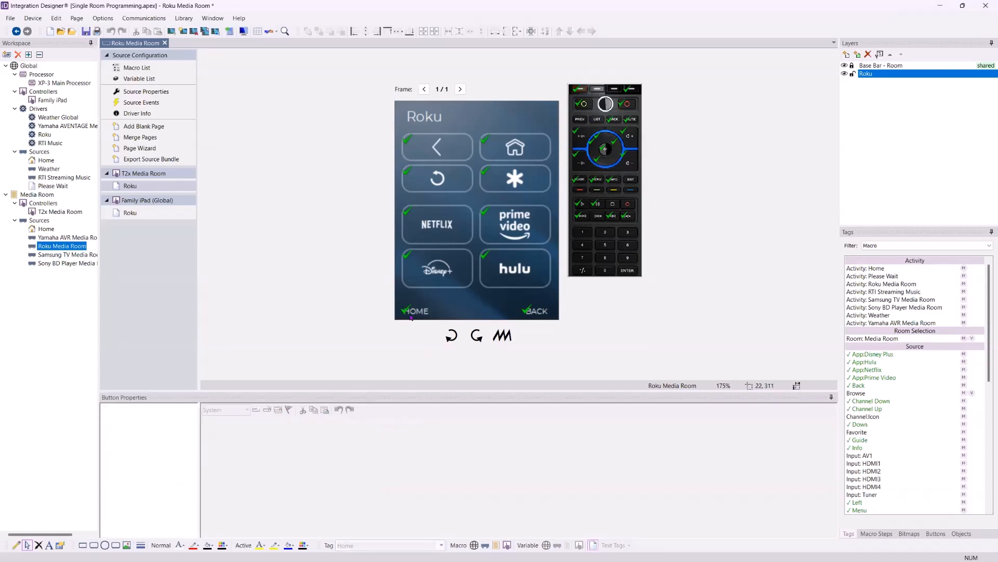
pyautogui.click(845, 73)
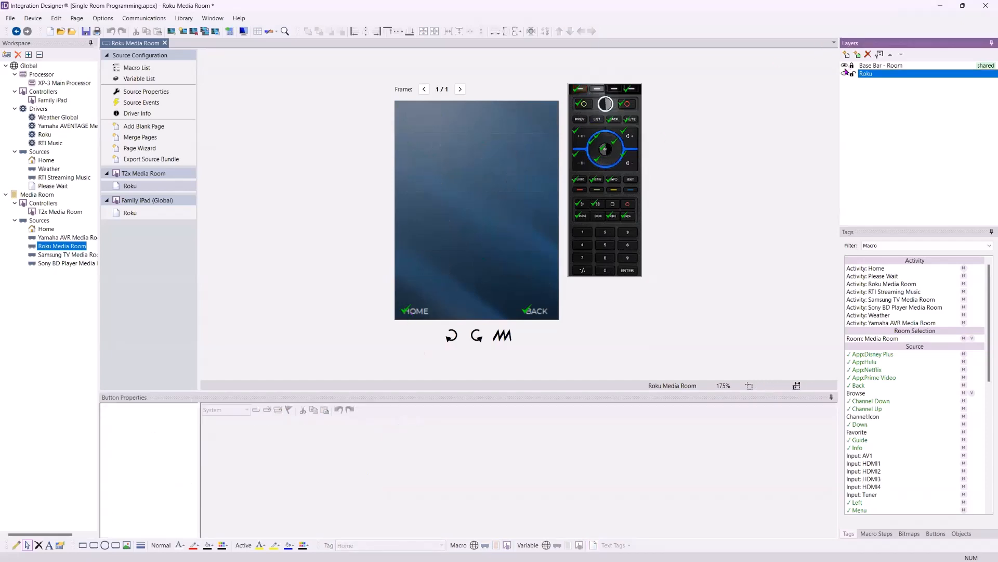
pyautogui.click(845, 66)
pyautogui.click(845, 74)
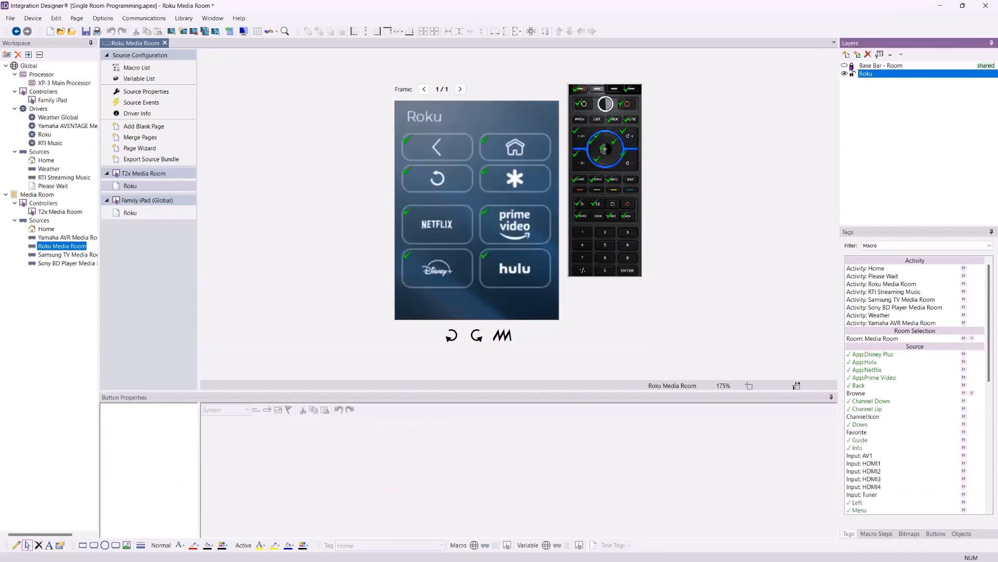
pyautogui.click(847, 66)
pyautogui.click(844, 66)
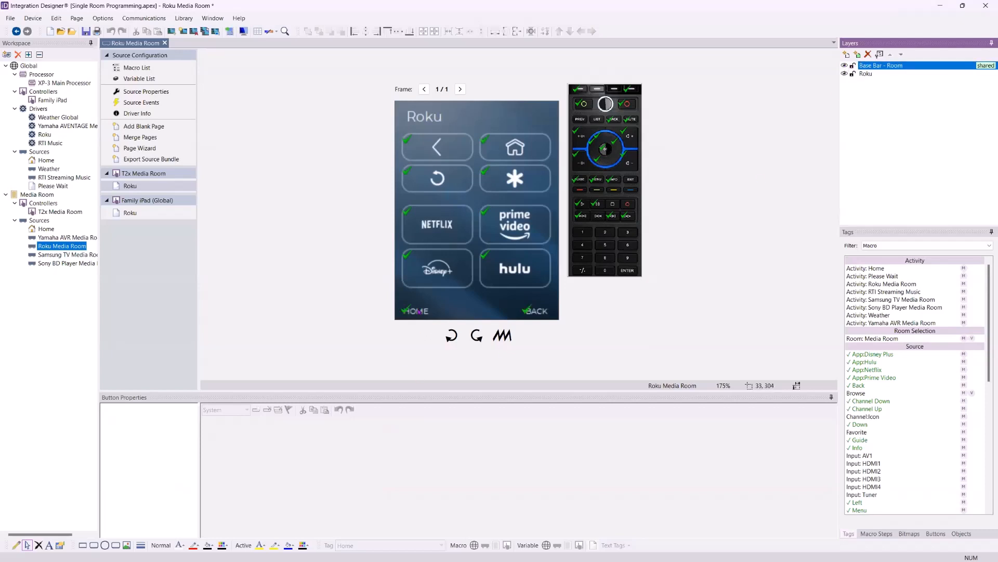
# Compare the page links of the on-screen HOME button and the remote's hard button tagged Home
pyautogui.click(416, 310)
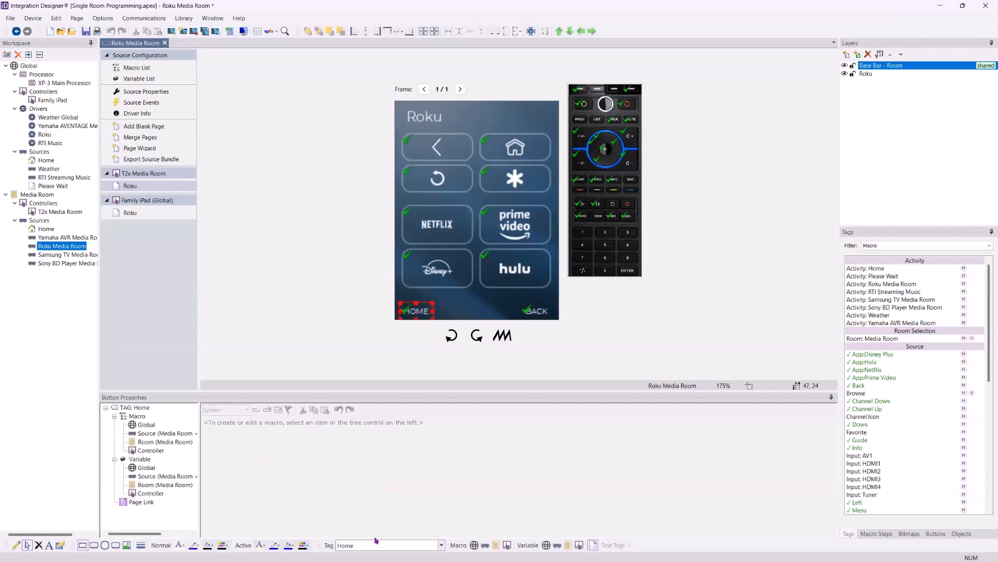
pyautogui.click(141, 502)
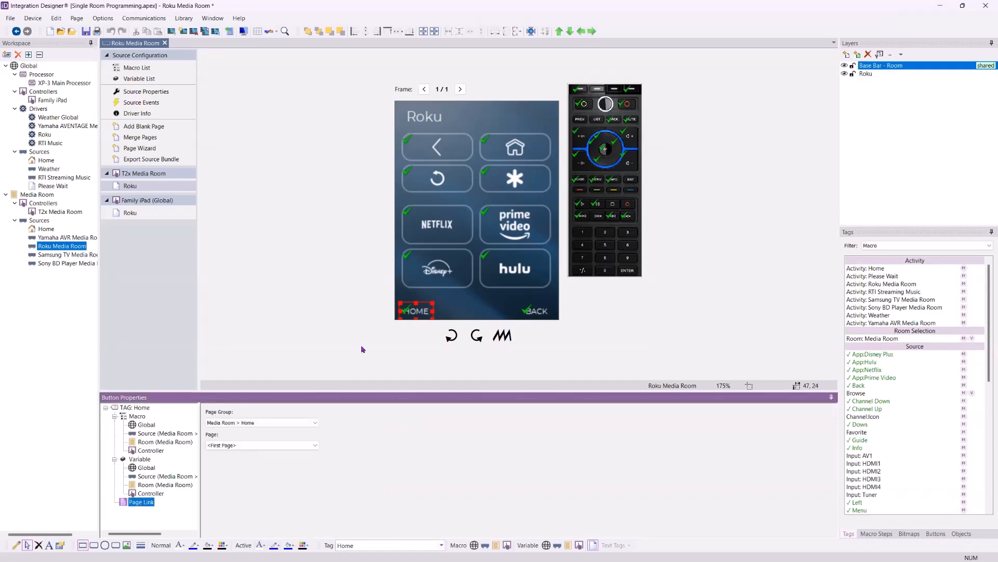
pyautogui.click(577, 89)
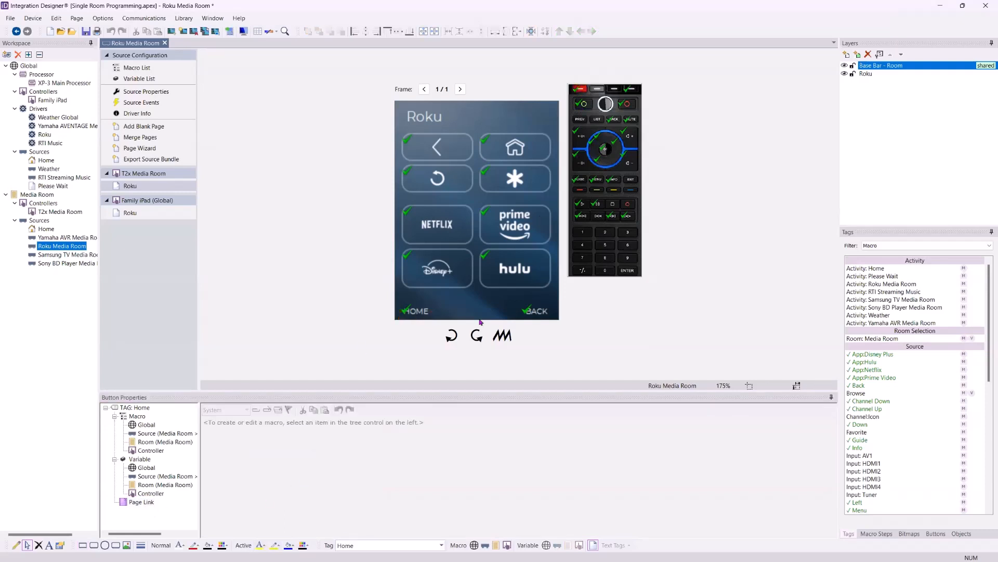
pyautogui.click(131, 502)
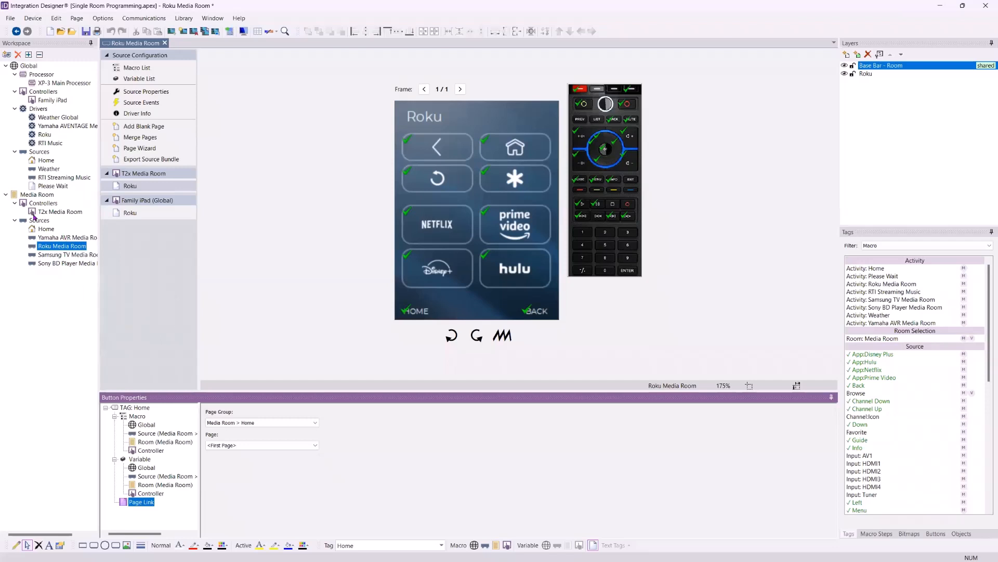
# View the Media Room's activities, open the global Home source's iPad page and hide its Room Menu - List and Power Menu layers
pyautogui.click(30, 196)
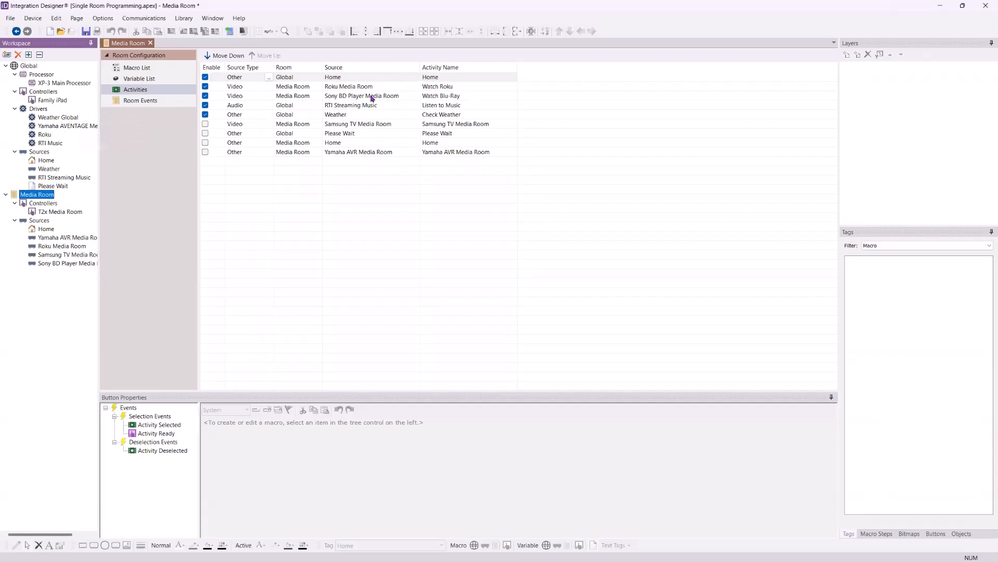
pyautogui.click(45, 161)
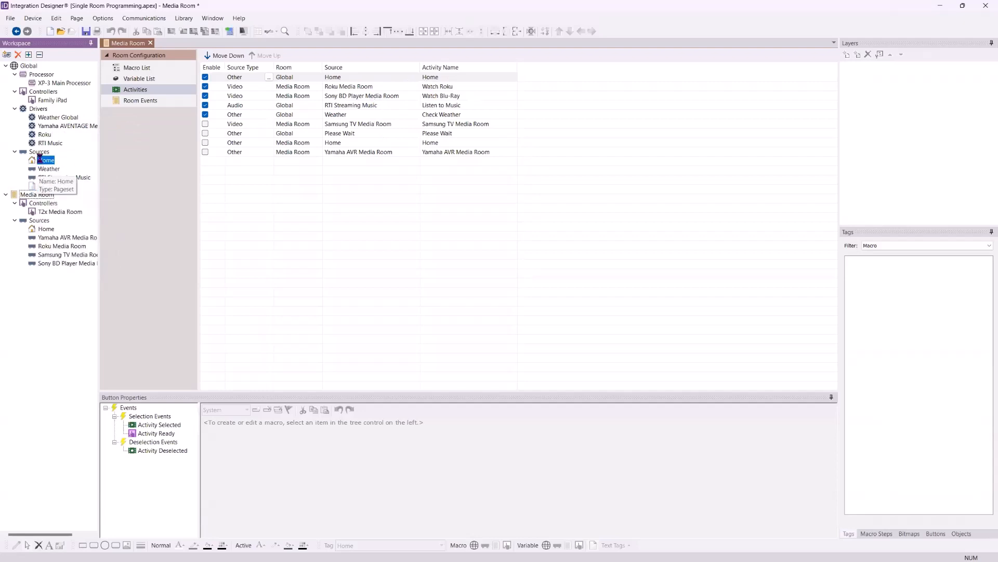
pyautogui.click(159, 166)
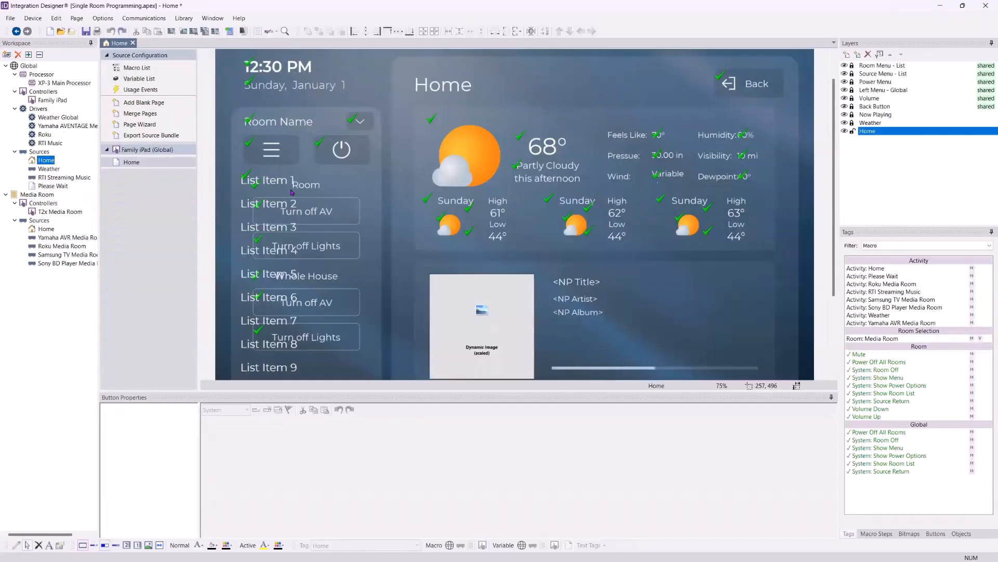
pyautogui.click(844, 65)
pyautogui.click(845, 82)
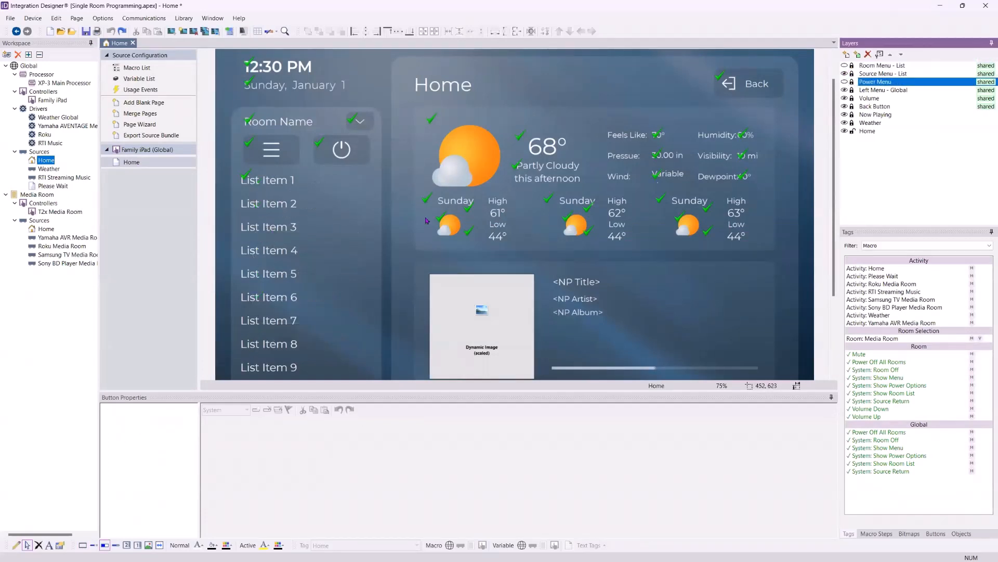
pyautogui.click(870, 75)
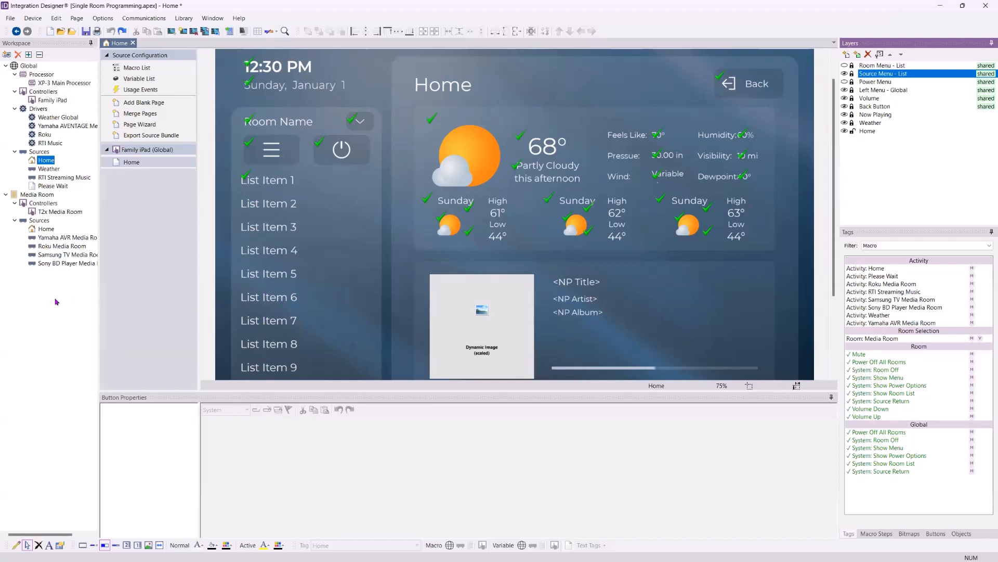
# Compare the selection and deselection events of the Home and Watch Roku activities in the Media Room
pyautogui.moveTo(48, 178)
pyautogui.click(36, 195)
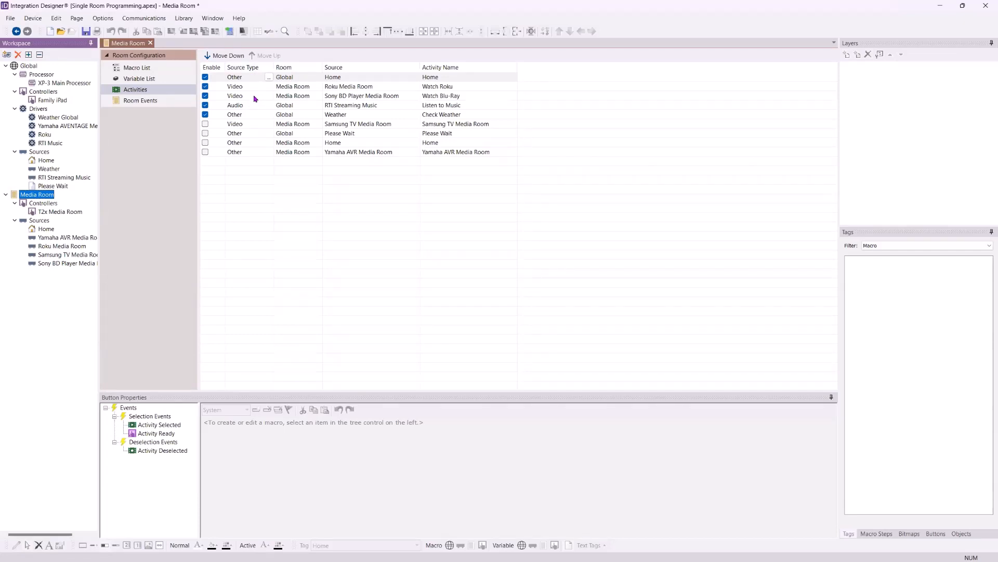
pyautogui.click(260, 79)
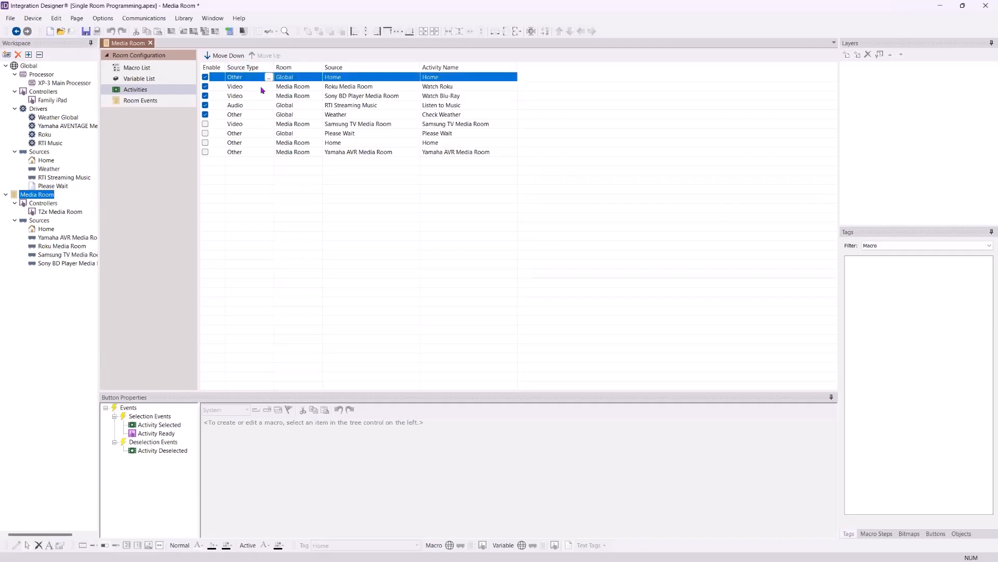
pyautogui.click(263, 87)
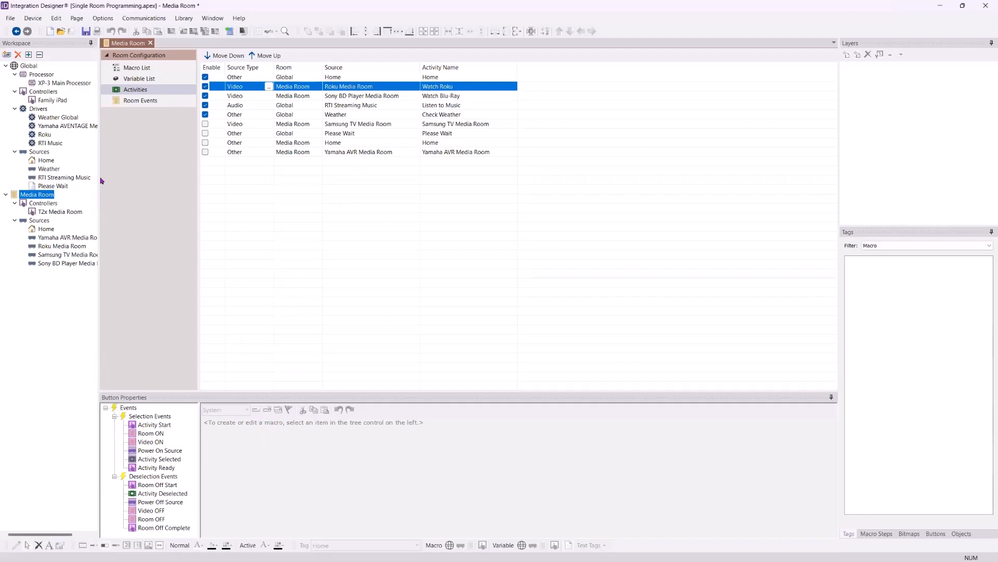
# Open the Roku source of the Media Room on its T2x page
pyautogui.click(55, 247)
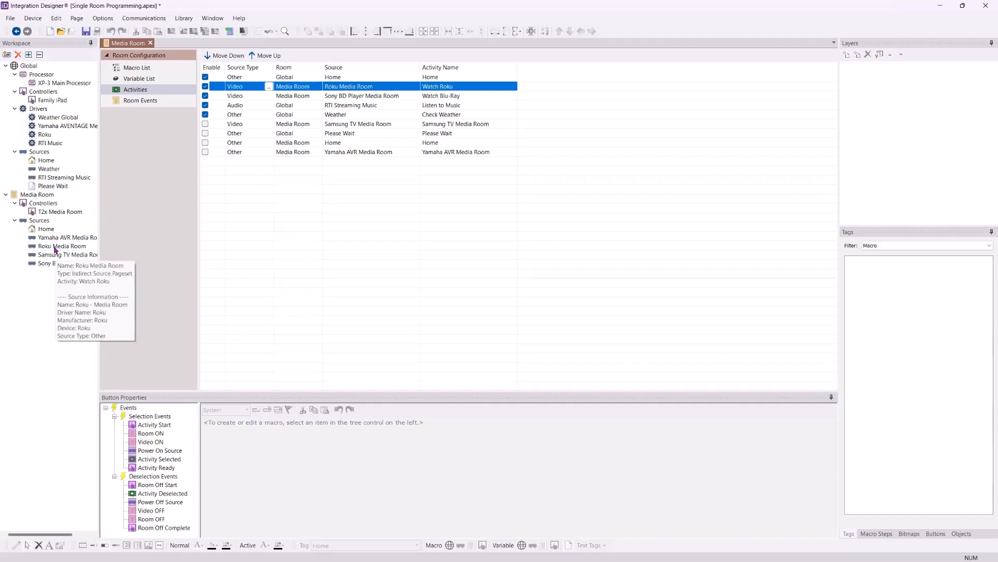
pyautogui.click(56, 255)
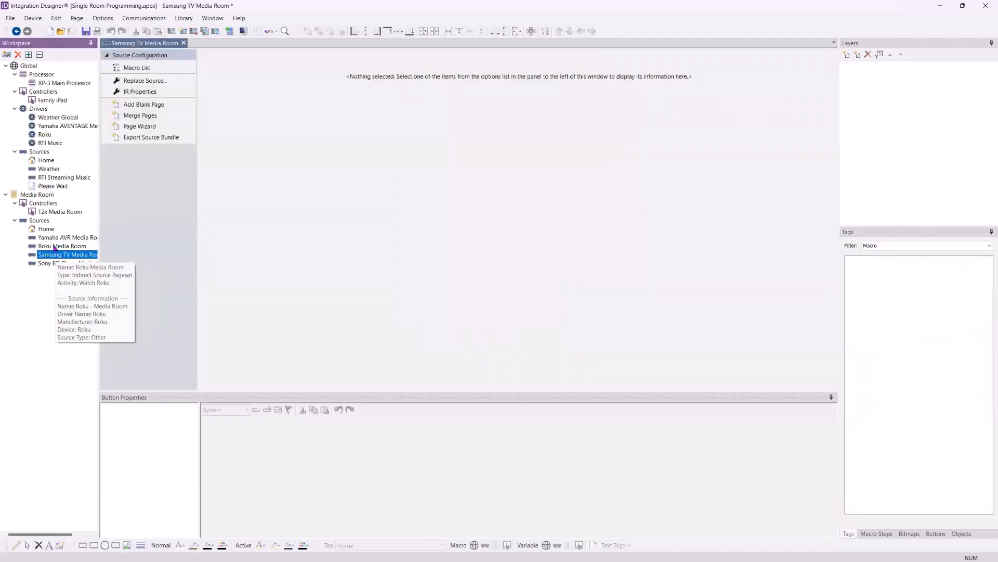
pyautogui.click(54, 246)
pyautogui.moveTo(54, 247)
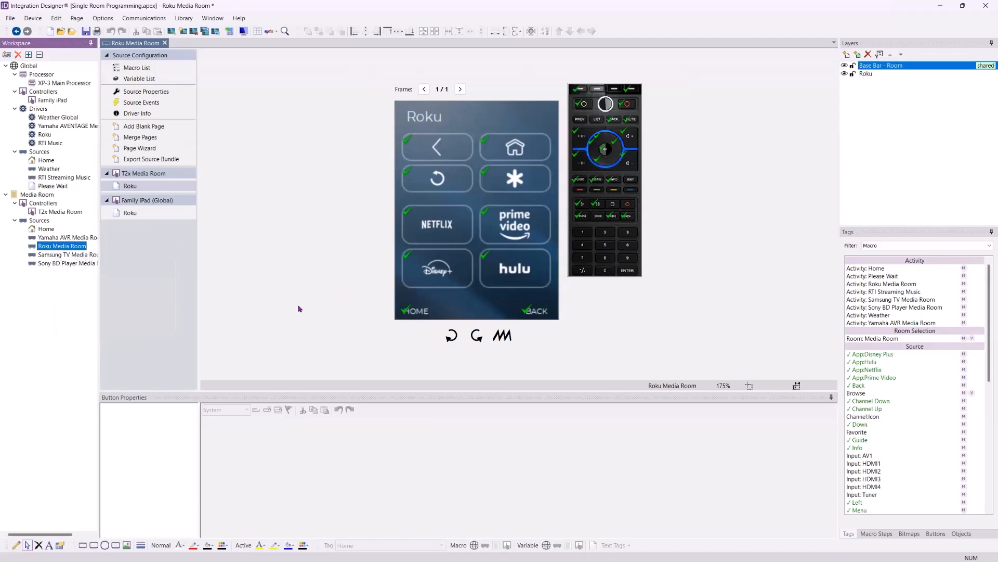
# Try a red normal icon overlay color on the NETFLIX button and undo it
pyautogui.click(445, 229)
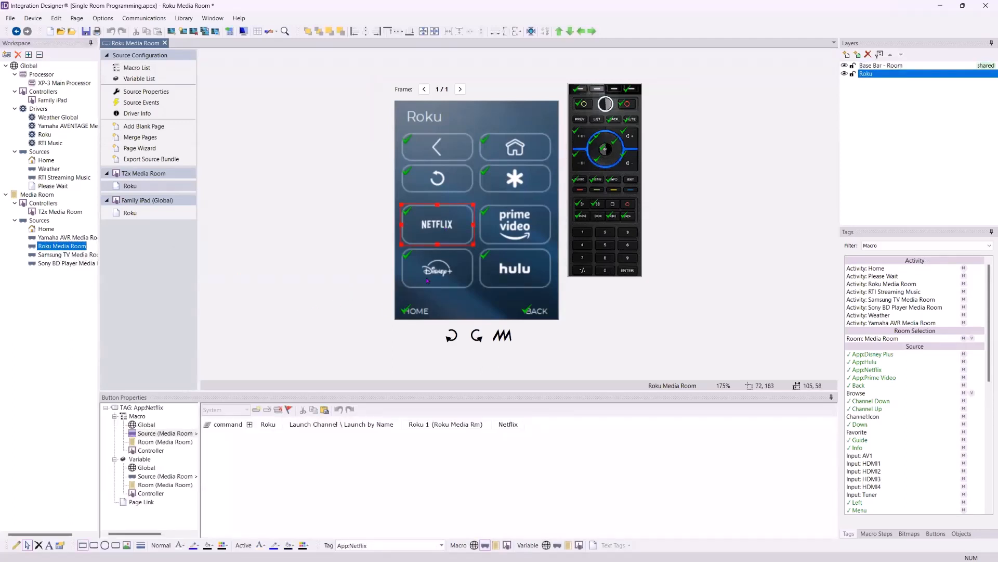
pyautogui.click(222, 546)
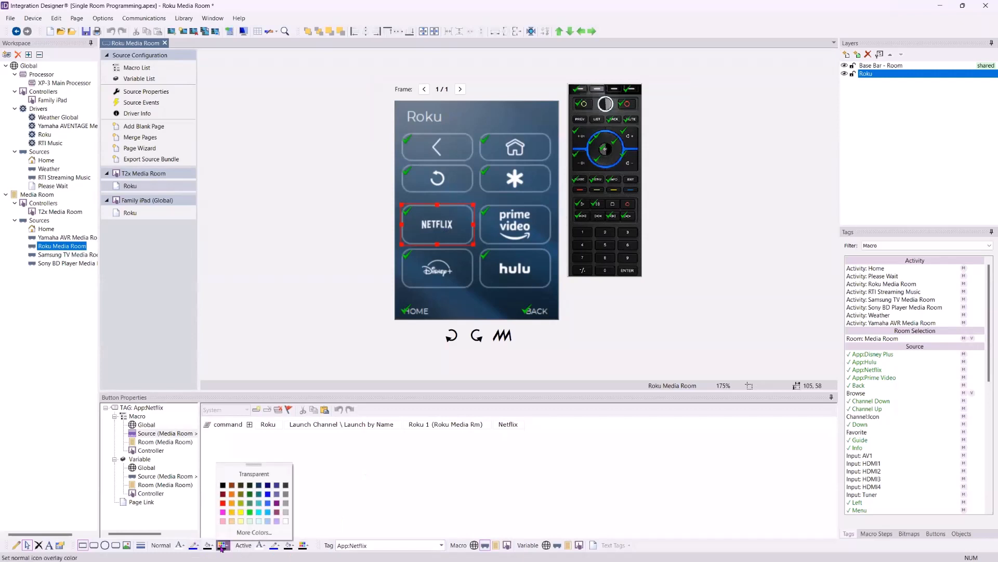
pyautogui.click(222, 503)
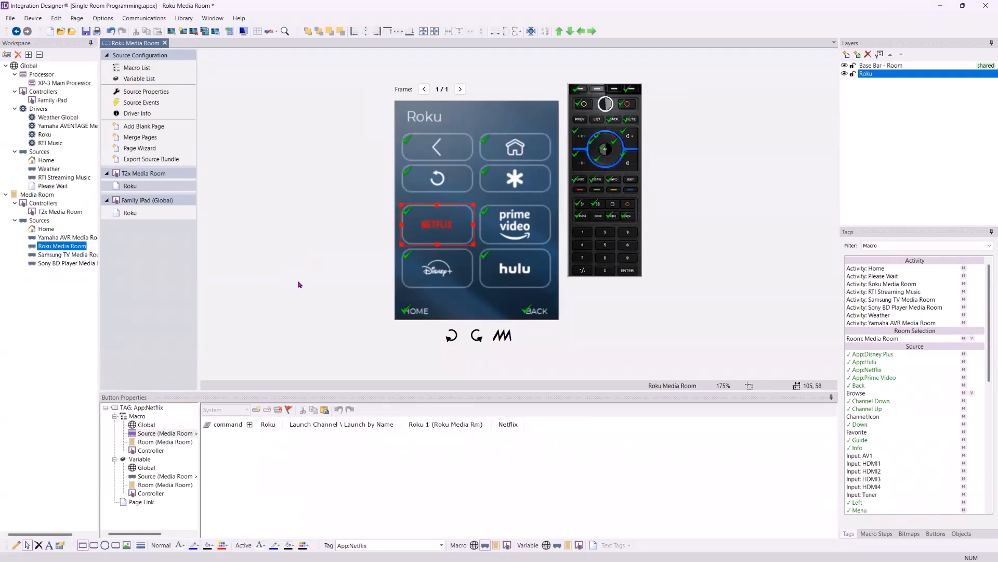
pyautogui.click(422, 301)
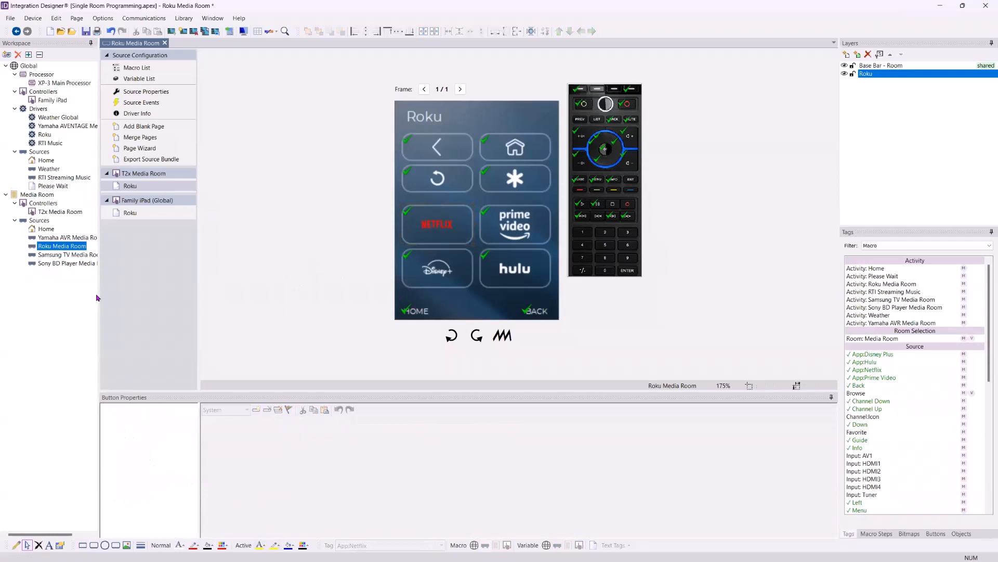
pyautogui.hotkey('ctrl', 'z')
# Inspect the tags and source macros of the back arrow and Prime Video buttons on the Roku page
pyautogui.click(436, 141)
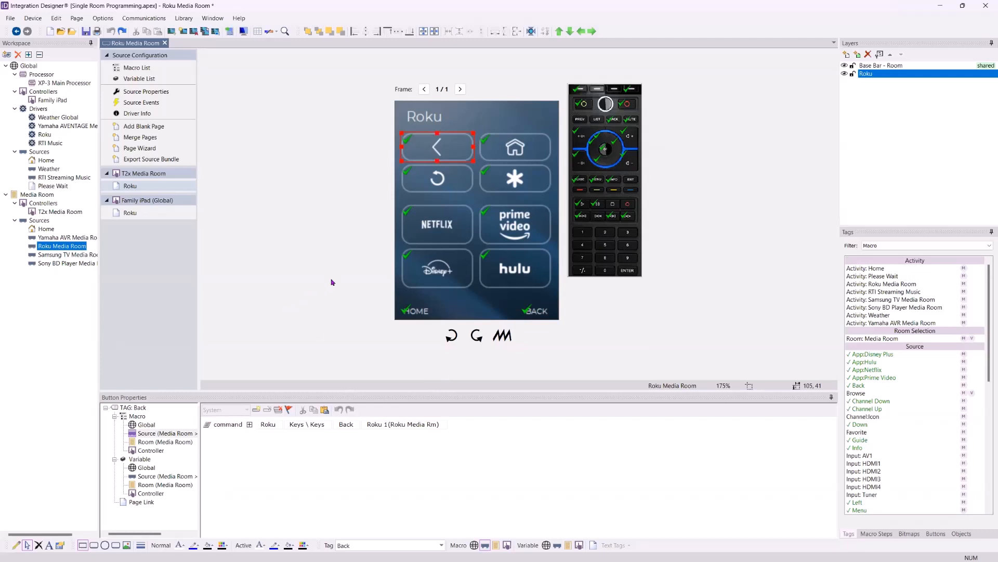
pyautogui.click(509, 221)
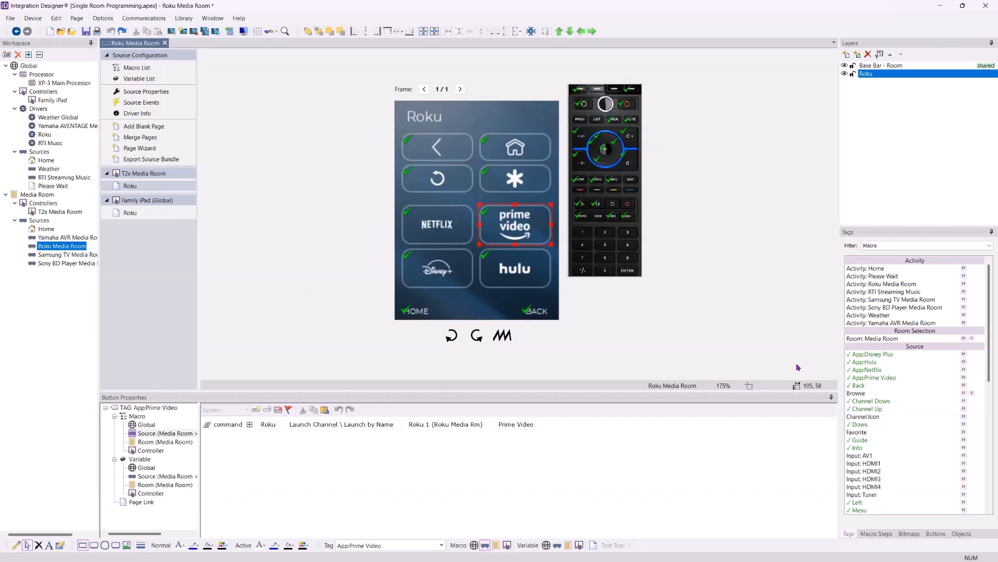
pyautogui.click(885, 379)
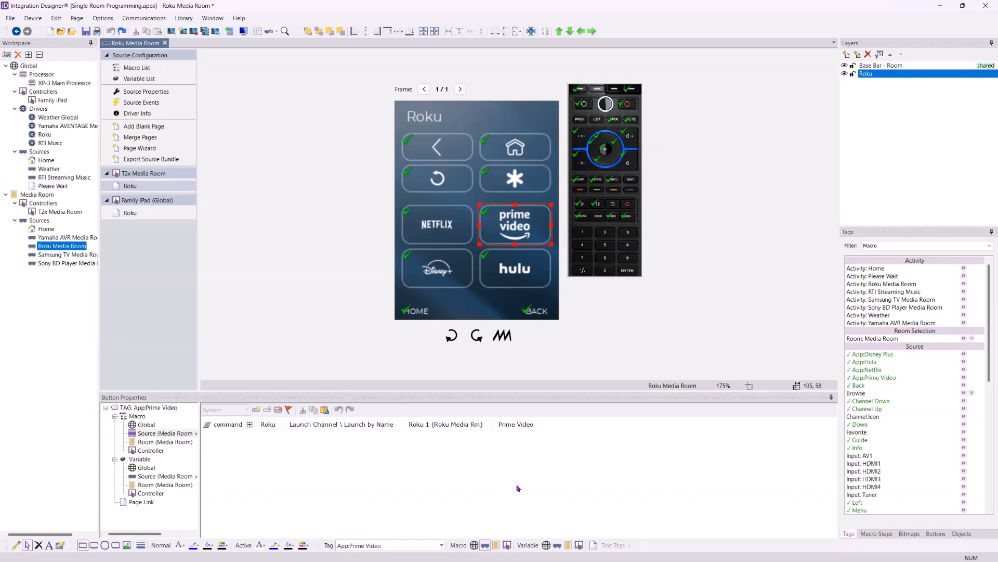
# Change the tag of the Prime Video button on the Roku page to App:ESPN
pyautogui.click(367, 545)
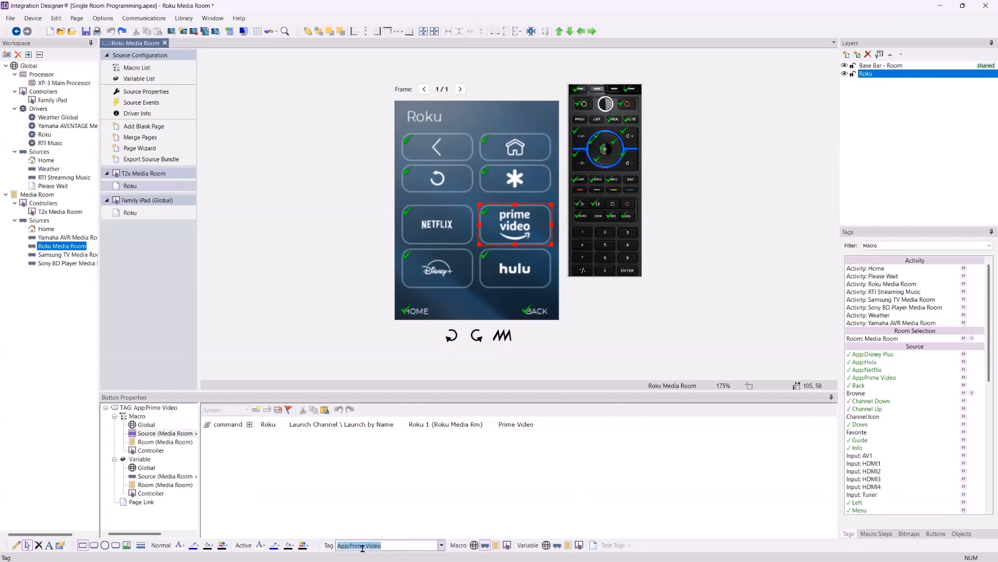
pyautogui.click(365, 546)
pyautogui.moveTo(399, 543); pyautogui.dragTo(350, 543)
pyautogui.write('ESPN')
pyautogui.press('Return')
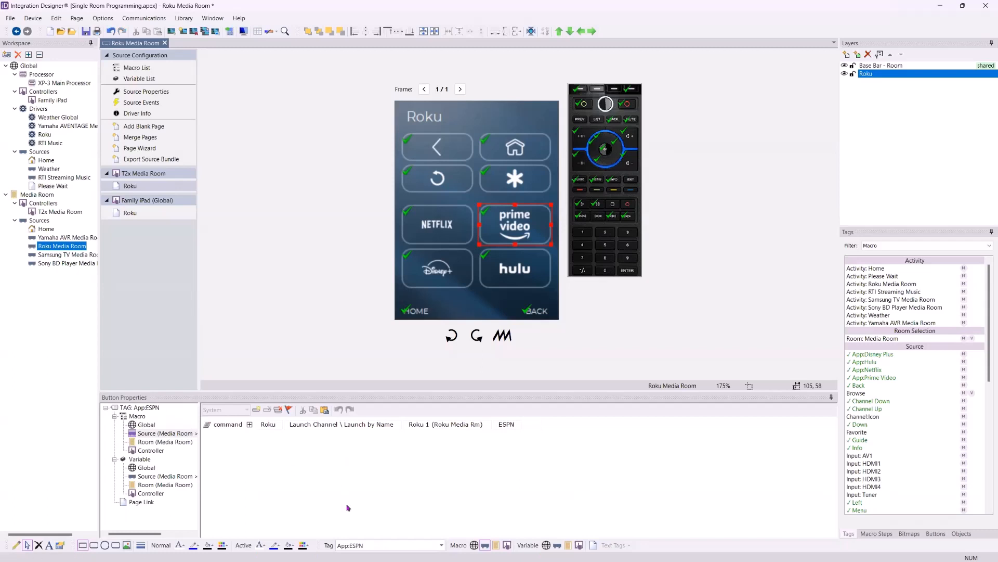
# Set the Prime Video button's tag to App:Crackle
pyautogui.click(351, 545)
pyautogui.write('App')
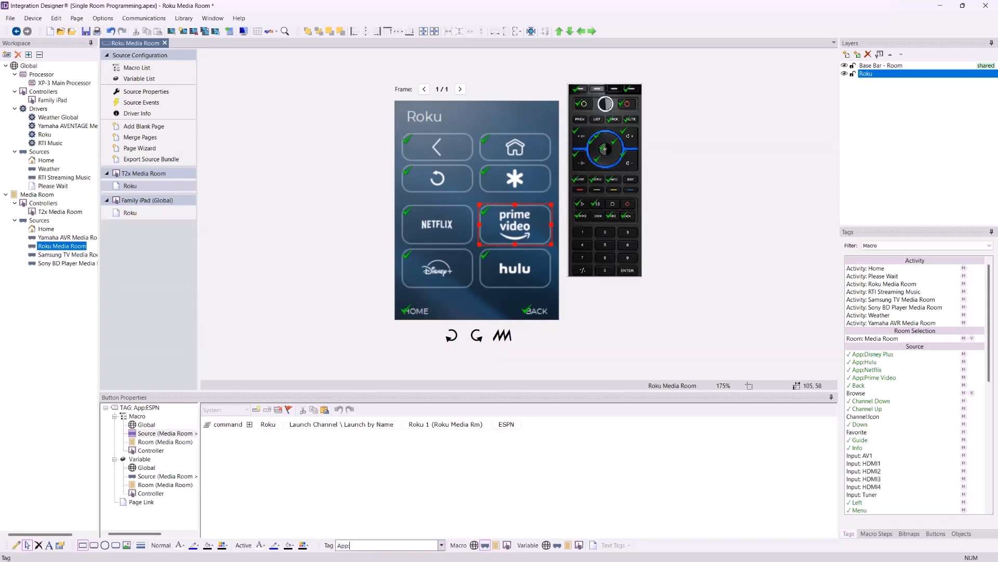
pyautogui.write(':Erackle')
pyautogui.press('Return')
# Replace the app name in the Prime Video button's tag so the tag reads App:Church
pyautogui.click(351, 544)
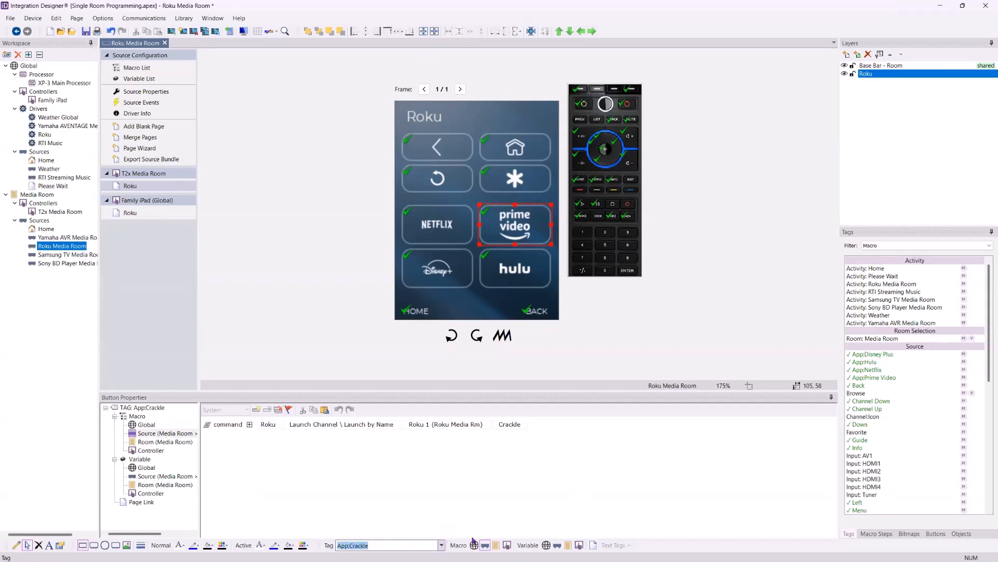
pyautogui.doubleClick(352, 544)
pyautogui.write('Church')
pyautogui.press('Return')
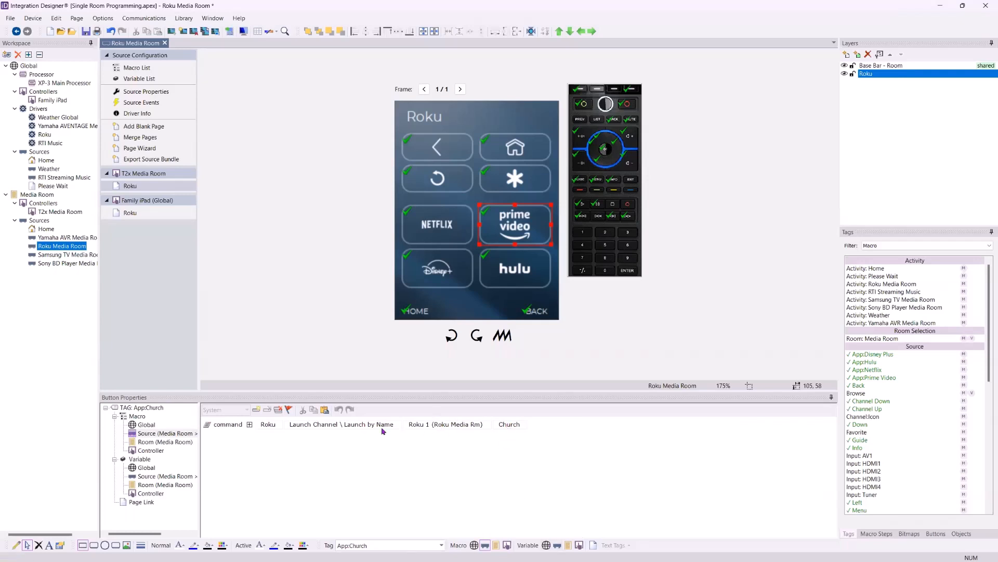
# Replace the app name in the Prime Video button's tag with a person's first name, keeping the App: prefix
pyautogui.doubleClick(353, 545)
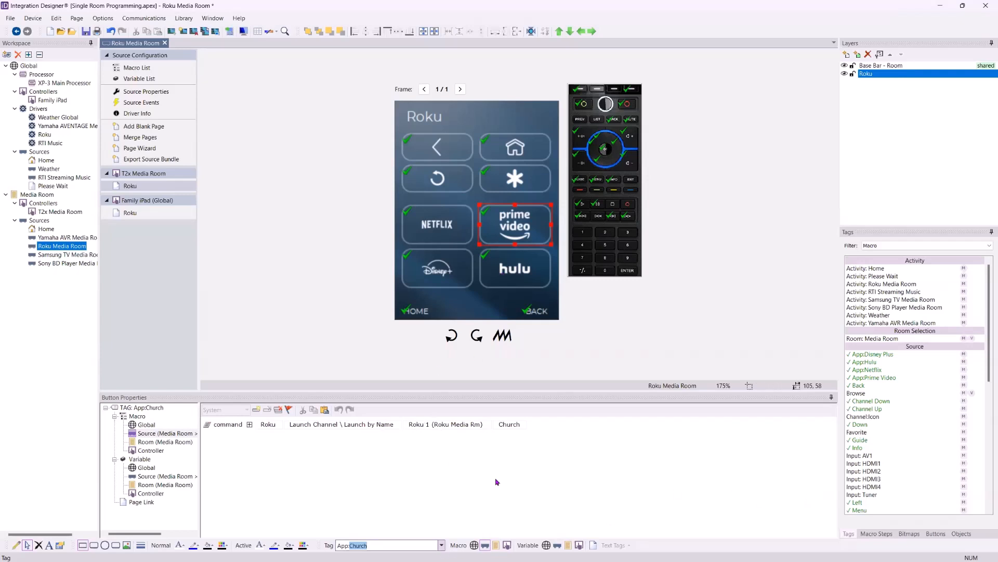
pyautogui.write('Prim')
pyautogui.press('BackSpace')
pyautogui.press('BackSpace')
pyautogui.write('Tyler')
pyautogui.press('Return')
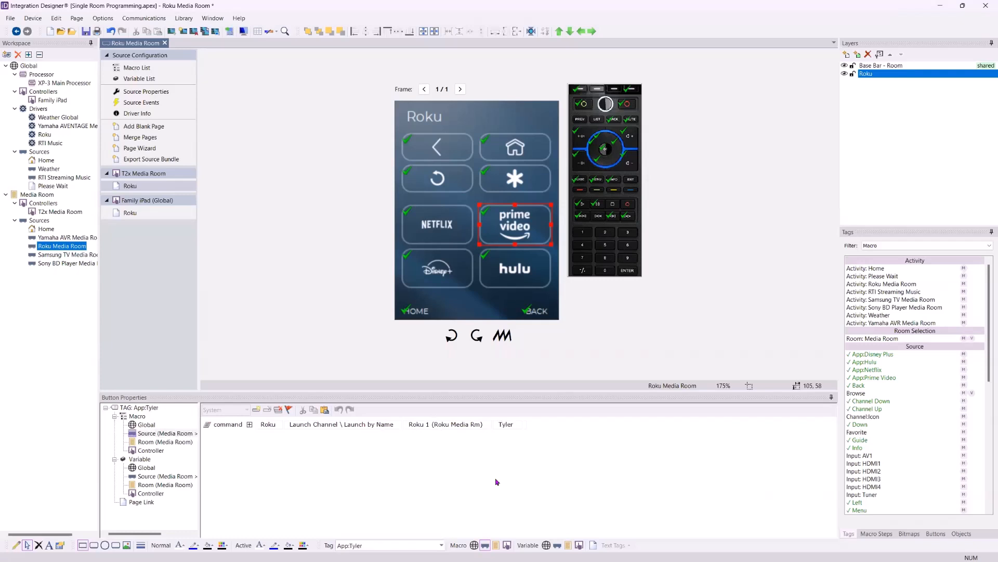
# Restore the tag of the Prime Video button to App:Prime Video
pyautogui.doubleClick(352, 548)
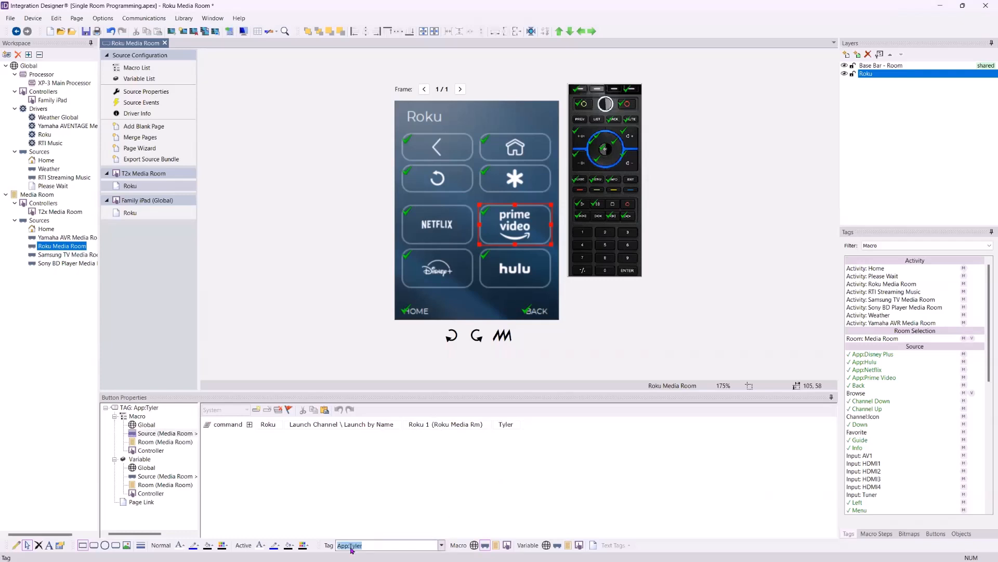
pyautogui.rightClick(352, 547)
pyautogui.click(350, 546)
pyautogui.moveTo(350, 545); pyautogui.dragTo(440, 542)
pyautogui.write('Prime Video')
pyautogui.press('Return')
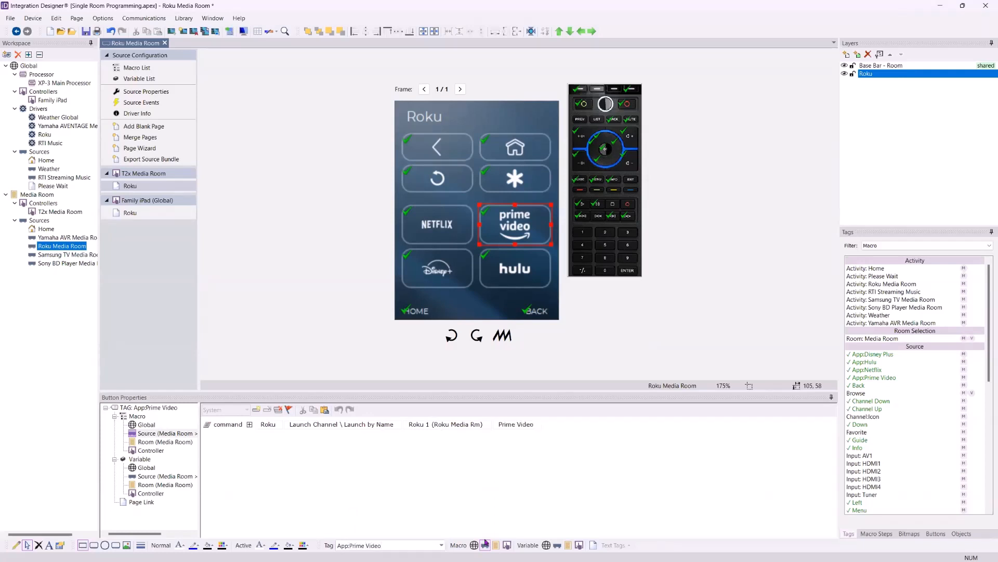
pyautogui.click(411, 466)
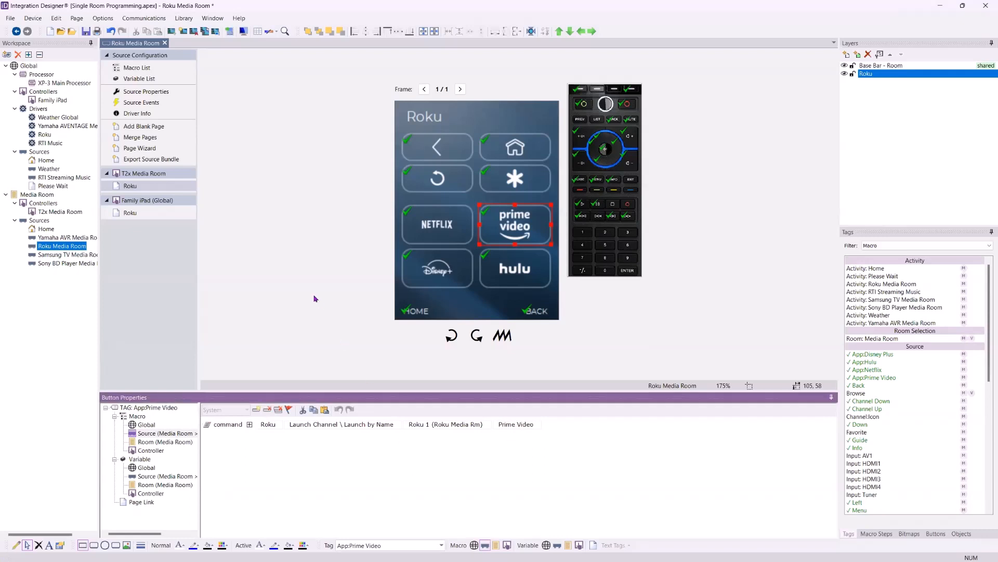
# Open the Media Room activities and examine the Activity Selected event of the Home activity
pyautogui.click(43, 196)
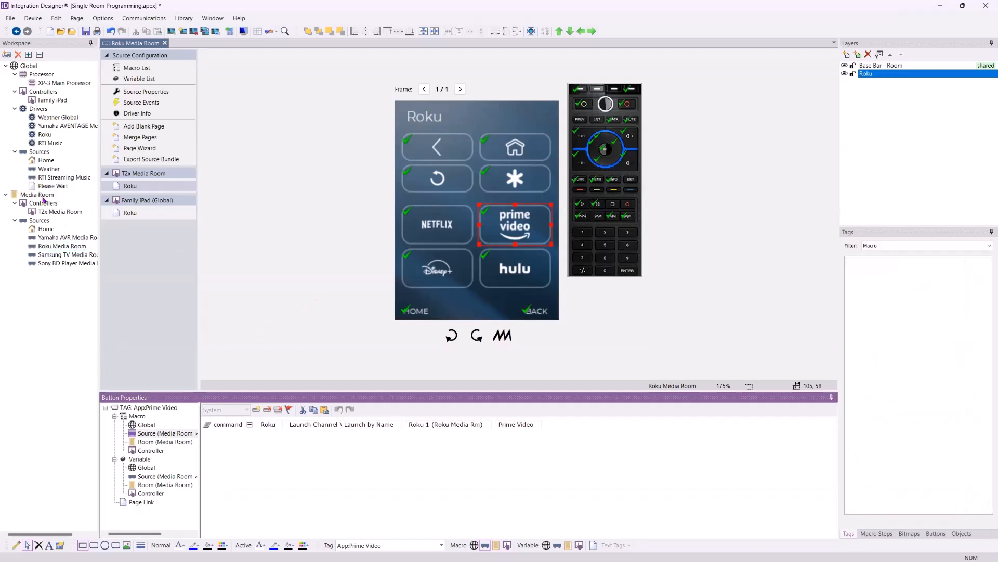
pyautogui.click(441, 96)
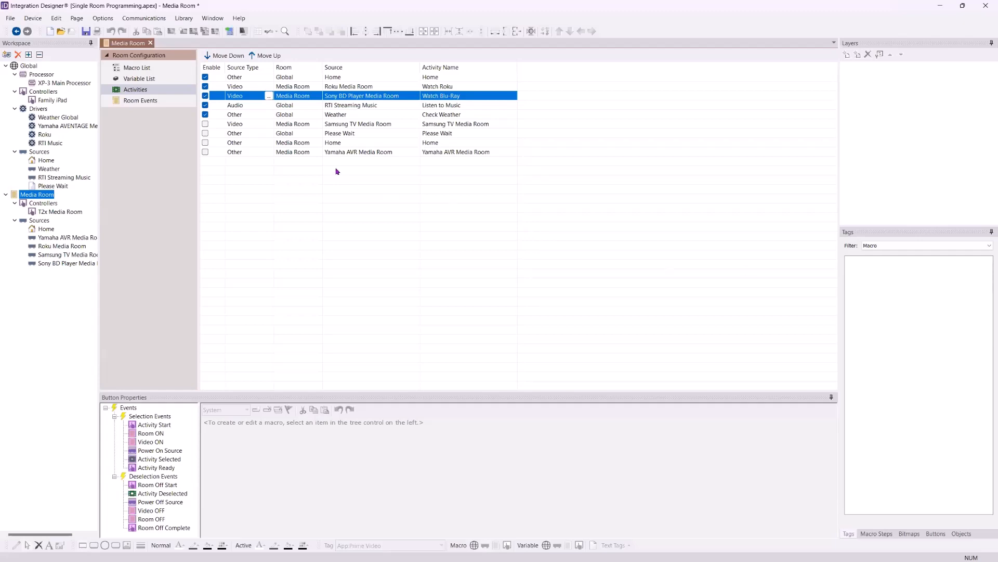
pyautogui.click(274, 79)
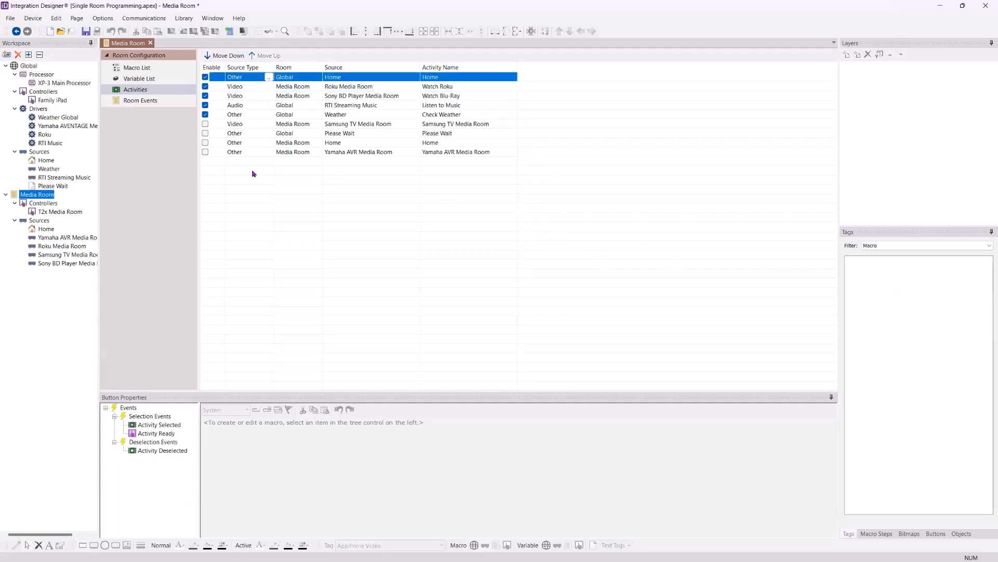
pyautogui.click(157, 426)
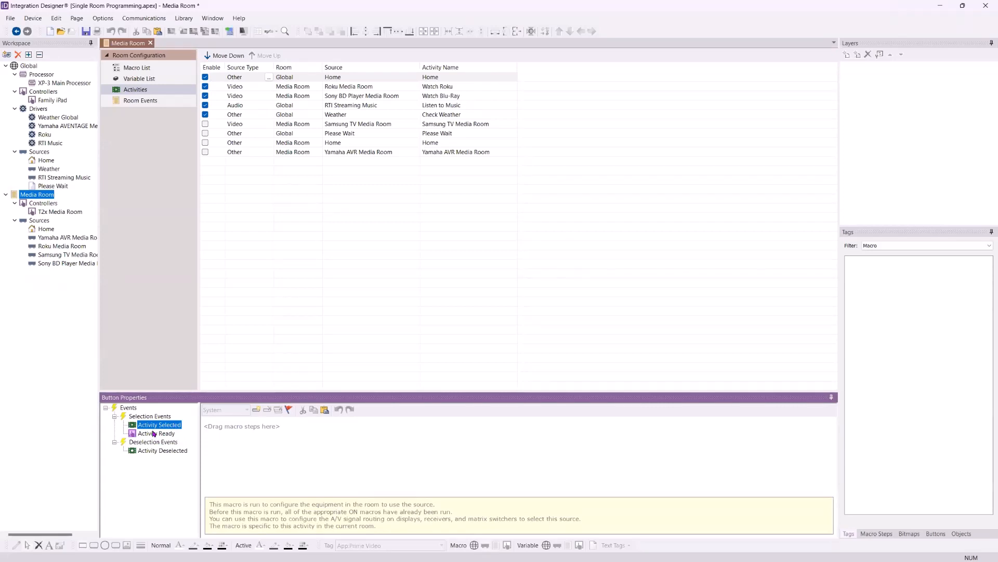
# Examine the Room ON, Video ON, Activity Start and Activity Ready events of the Watch Roku activity
pyautogui.click(421, 88)
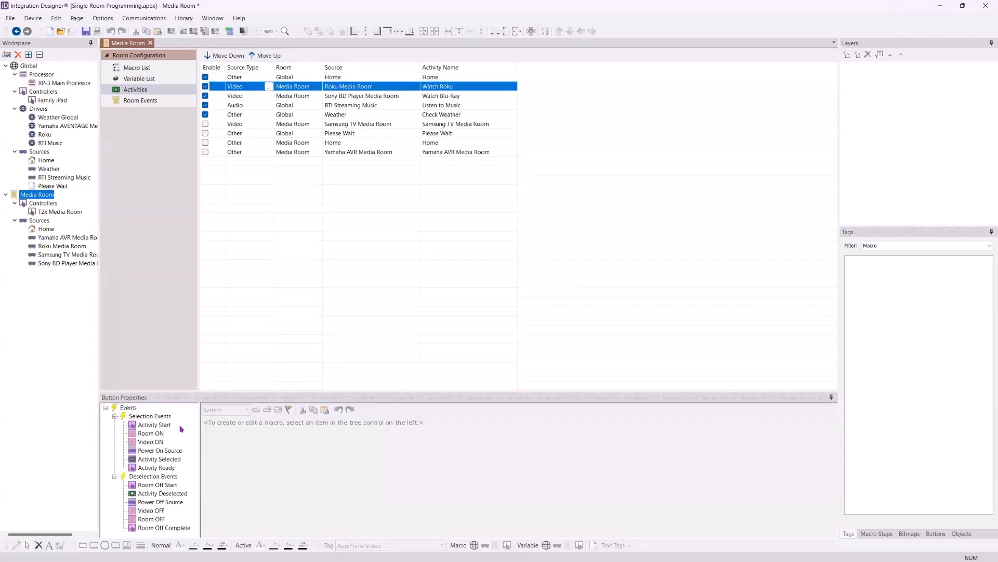
pyautogui.click(161, 434)
pyautogui.click(155, 442)
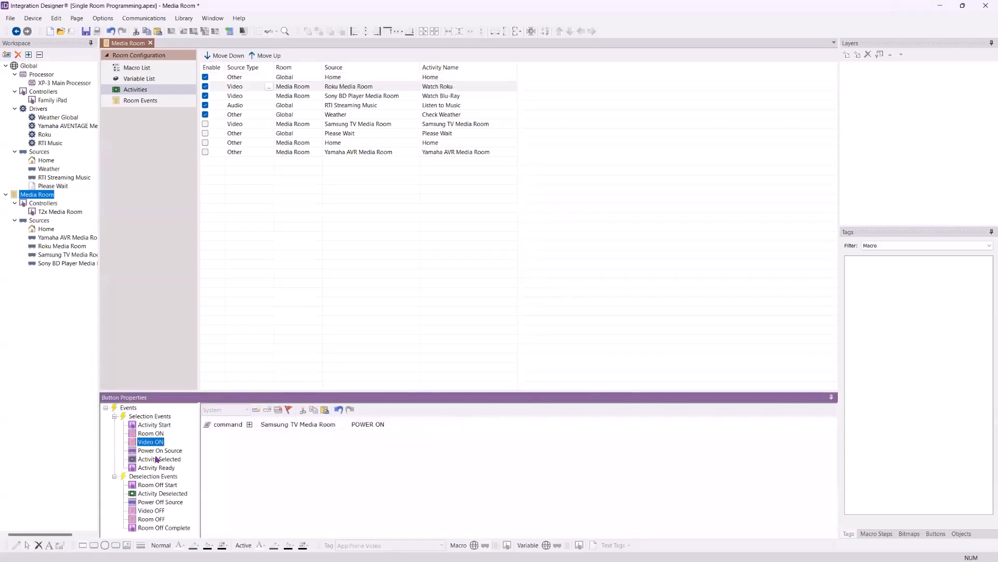
pyautogui.click(151, 417)
pyautogui.click(153, 426)
pyautogui.click(151, 433)
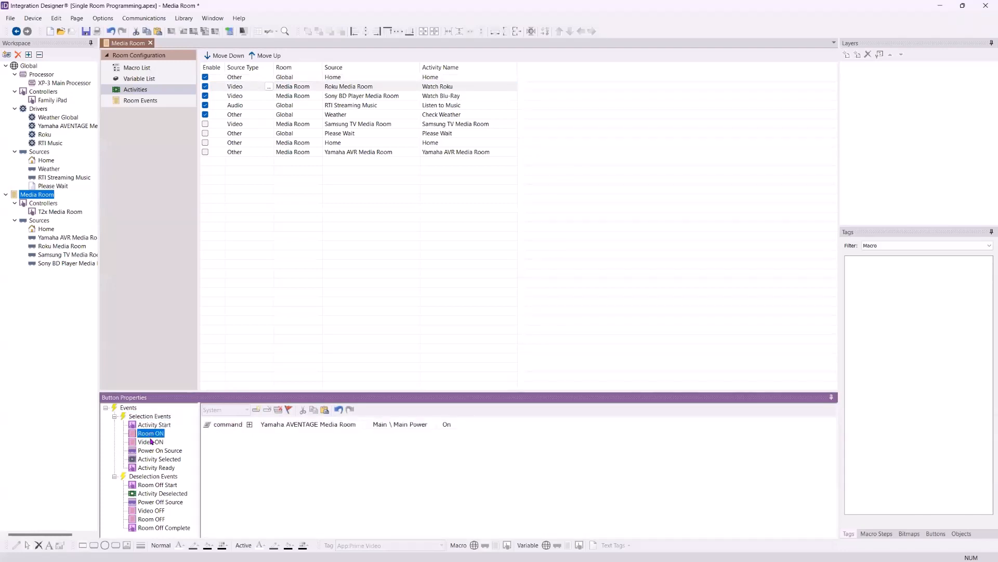
pyautogui.click(152, 442)
pyautogui.click(152, 433)
pyautogui.click(149, 443)
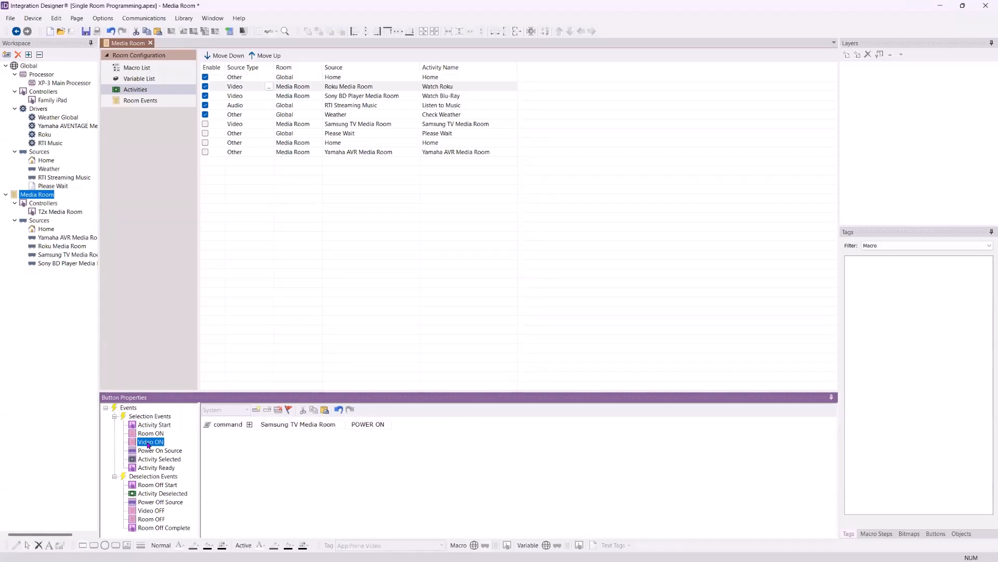
pyautogui.click(151, 425)
pyautogui.click(155, 468)
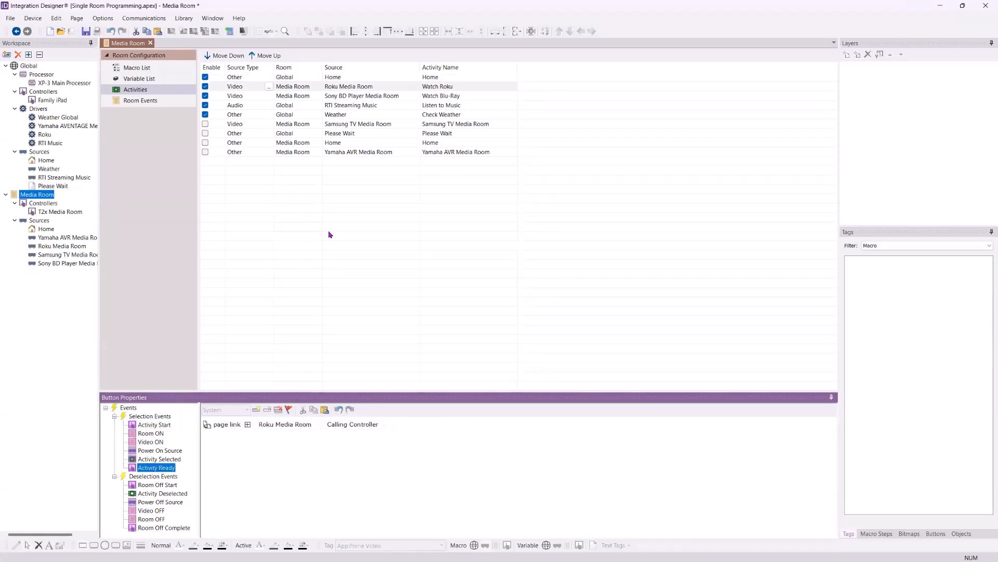
# Step through the Watch Roku selection macros from Room ON to Activity Selected, returning to Power On Source
pyautogui.click(146, 435)
pyautogui.click(150, 442)
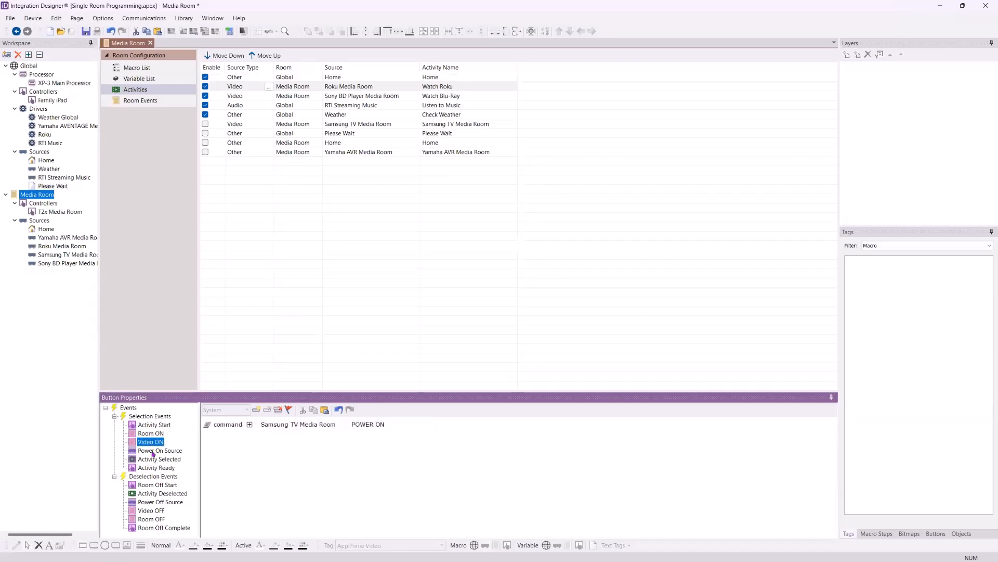
pyautogui.click(152, 452)
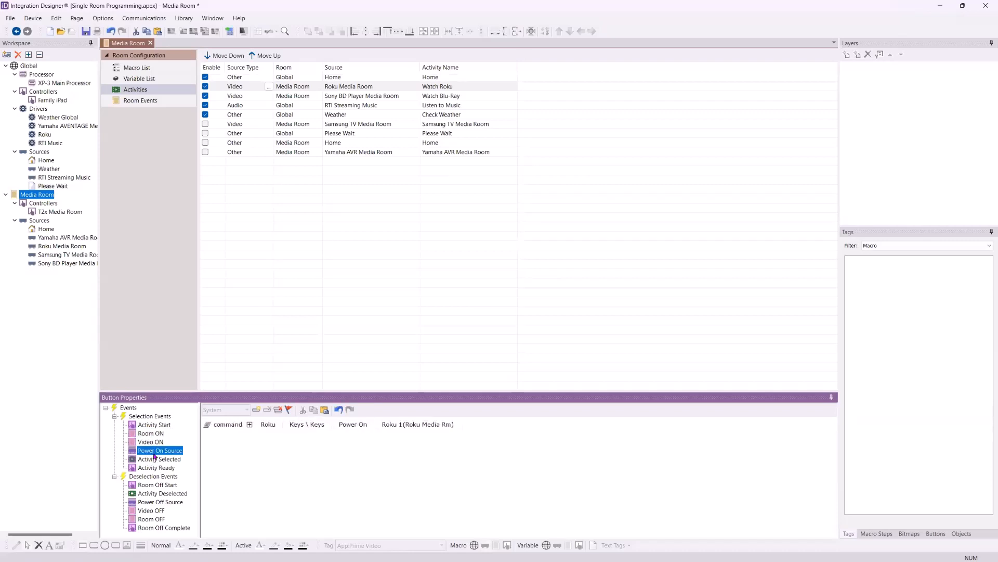
pyautogui.click(154, 460)
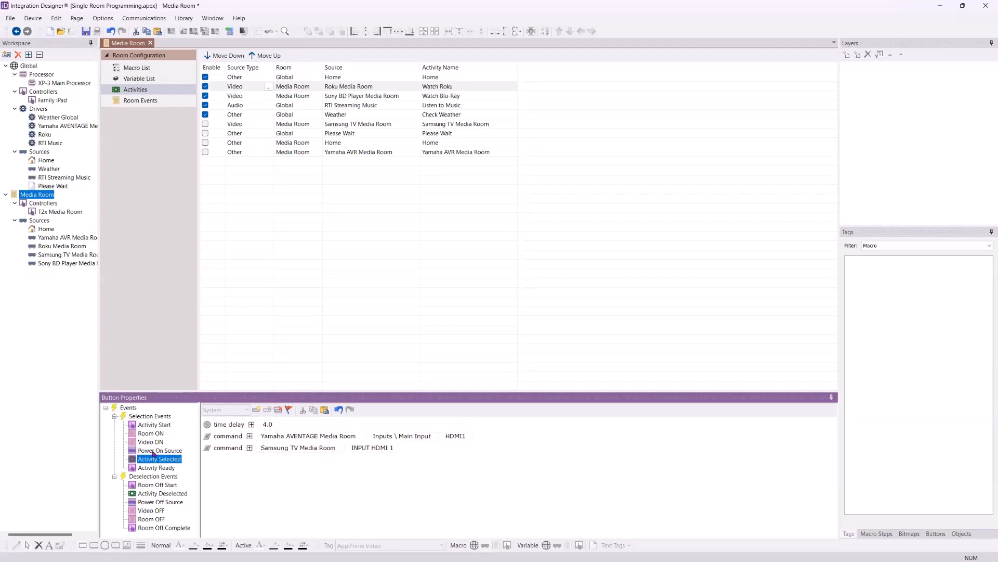
pyautogui.click(154, 451)
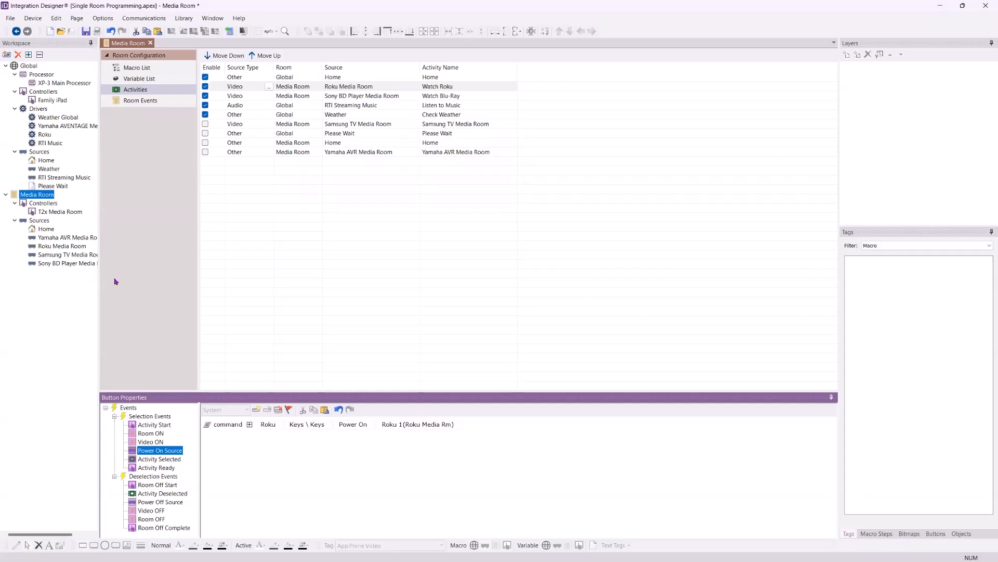
# Open the Media Room's Roku source and check the tag and source macro of the NETFLIX button
pyautogui.click(50, 254)
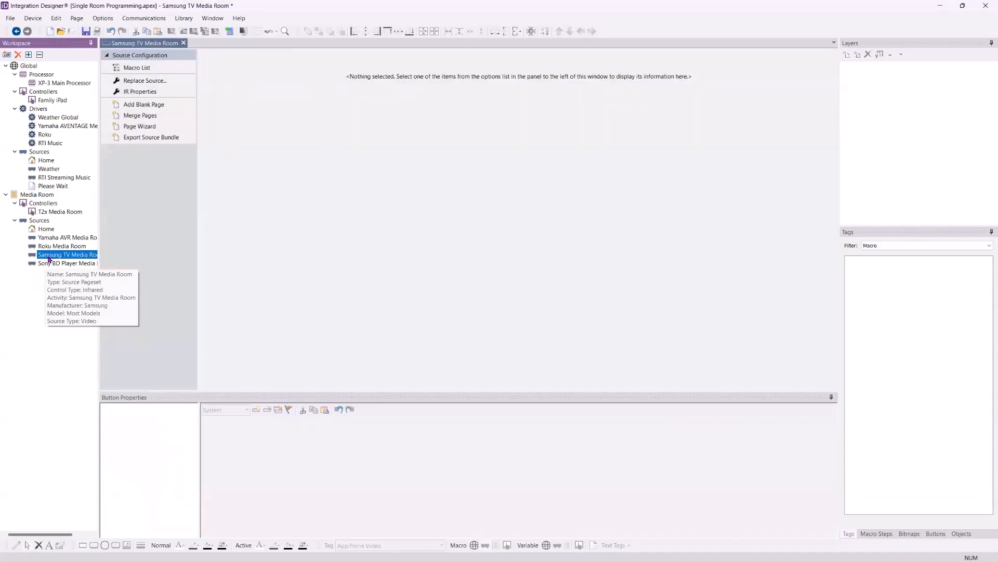
pyautogui.click(48, 243)
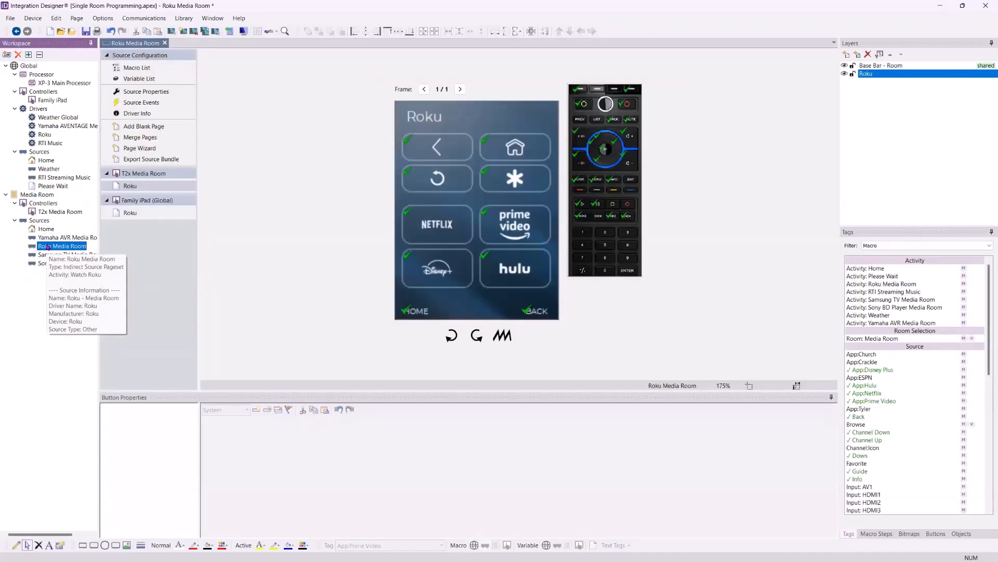
pyautogui.click(447, 223)
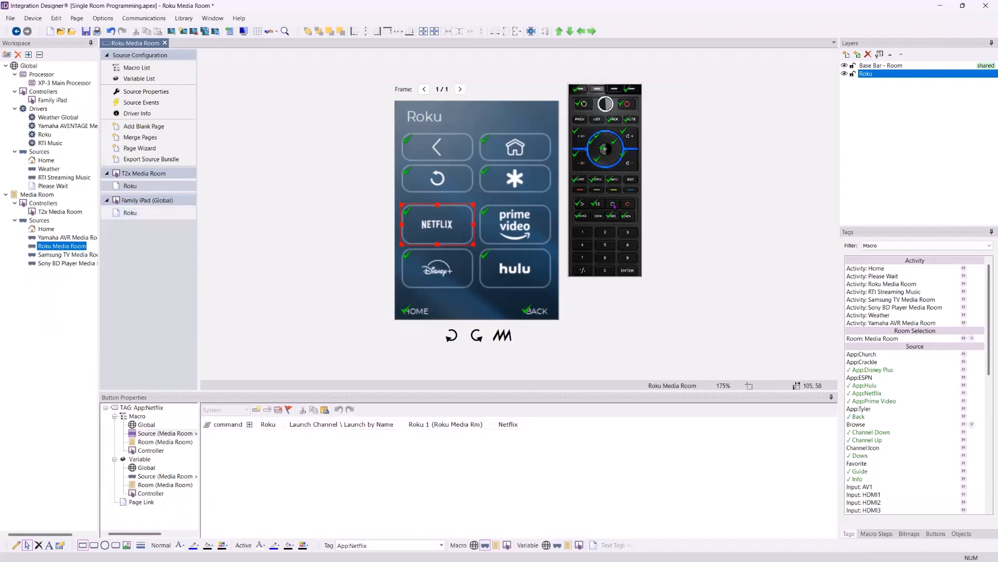
pyautogui.click(509, 351)
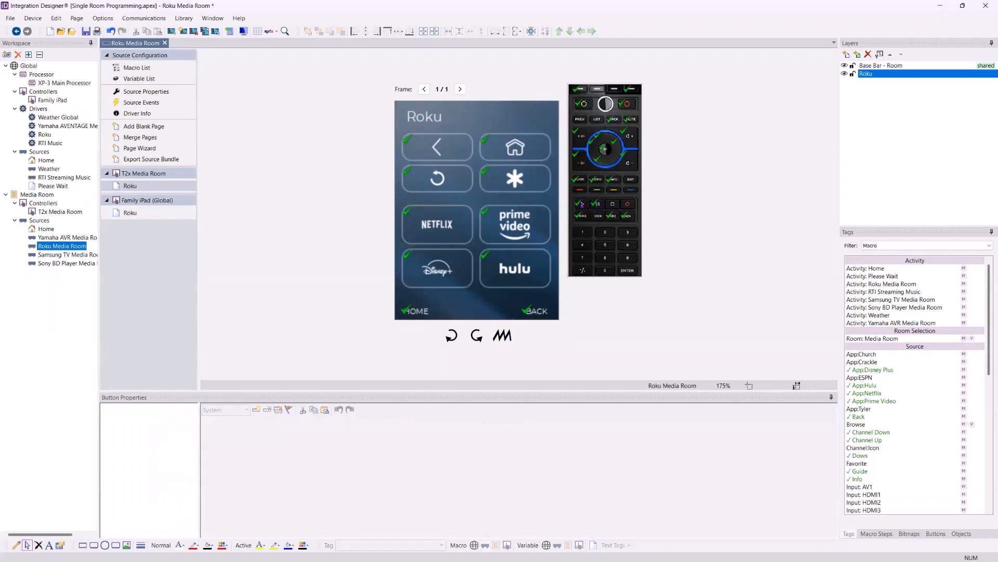
# Compare the source macro of the remote's Play key with the room macro of its Volume Up key
pyautogui.click(581, 203)
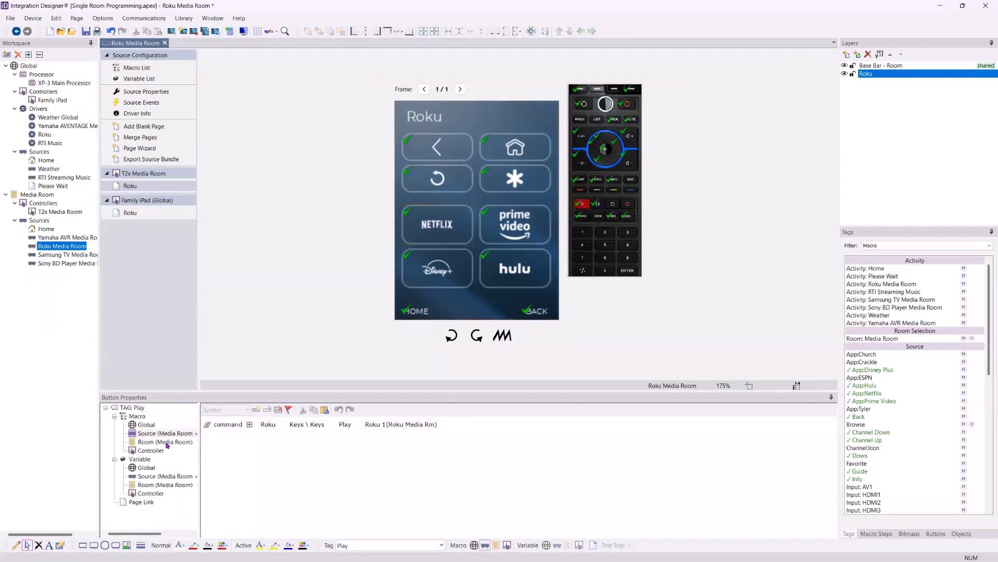
pyautogui.click(166, 443)
pyautogui.click(166, 433)
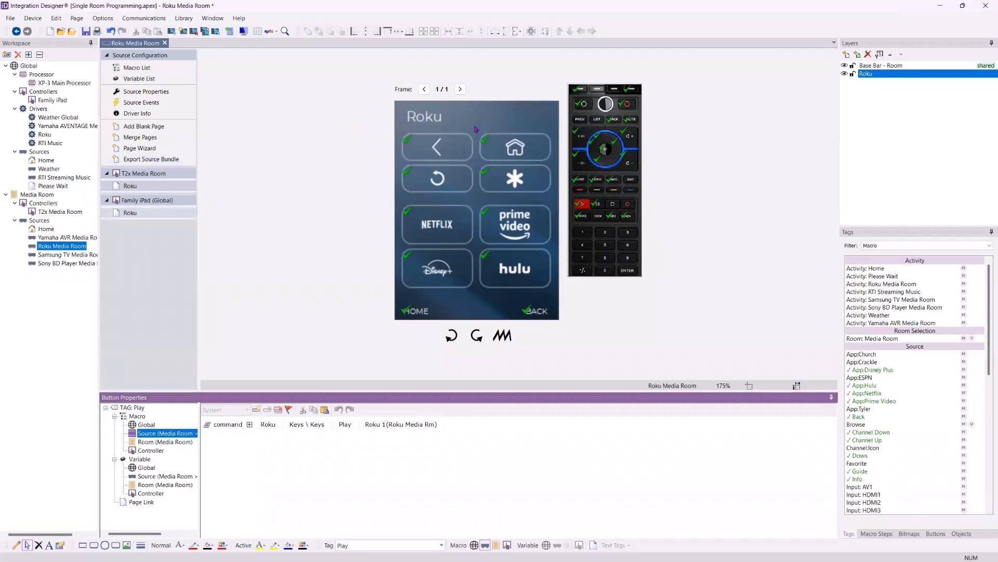
pyautogui.click(630, 136)
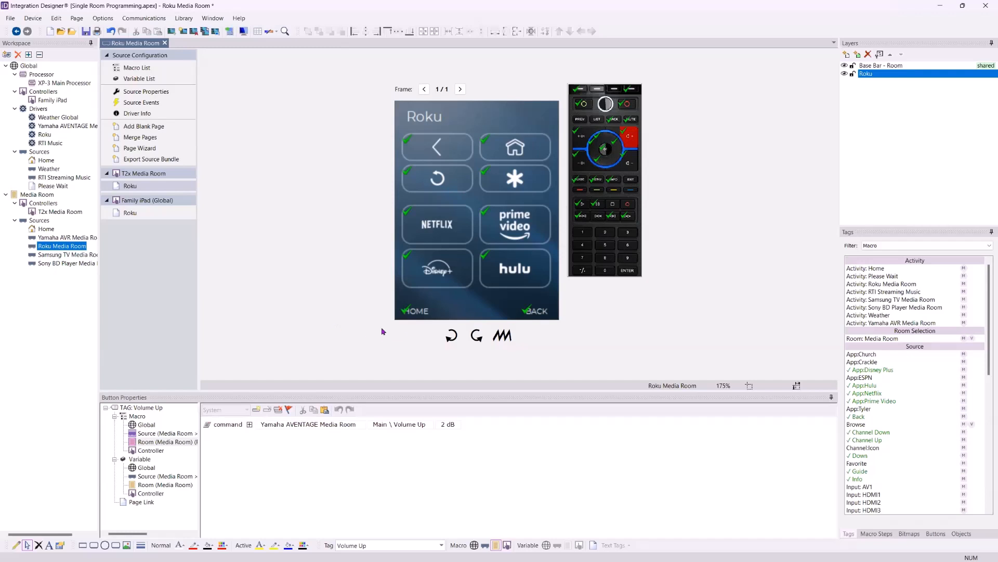
# Open the Media Room's activities, select Watch Roku and enlarge its event macro area
pyautogui.doubleClick(36, 194)
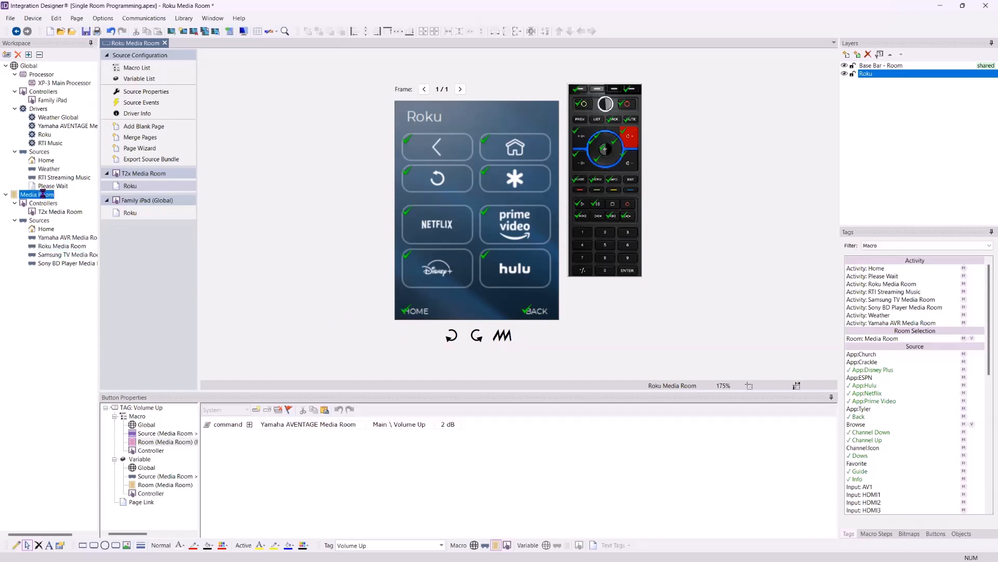
pyautogui.click(448, 88)
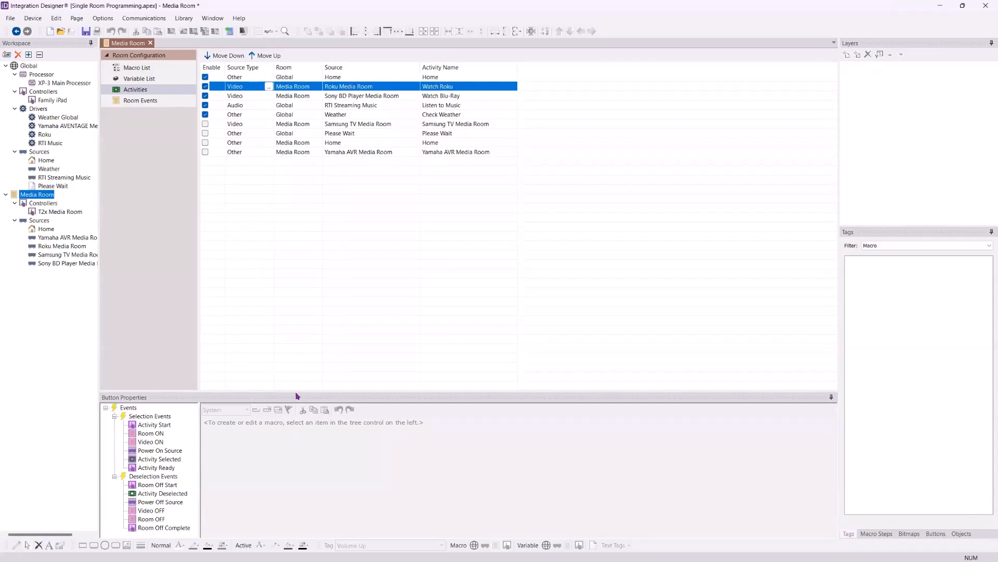
pyautogui.moveTo(287, 390); pyautogui.dragTo(273, 254)
# Step through the Watch Roku selection events from Activity Start to Activity Ready and check the controller options of the final page link
pyautogui.click(155, 286)
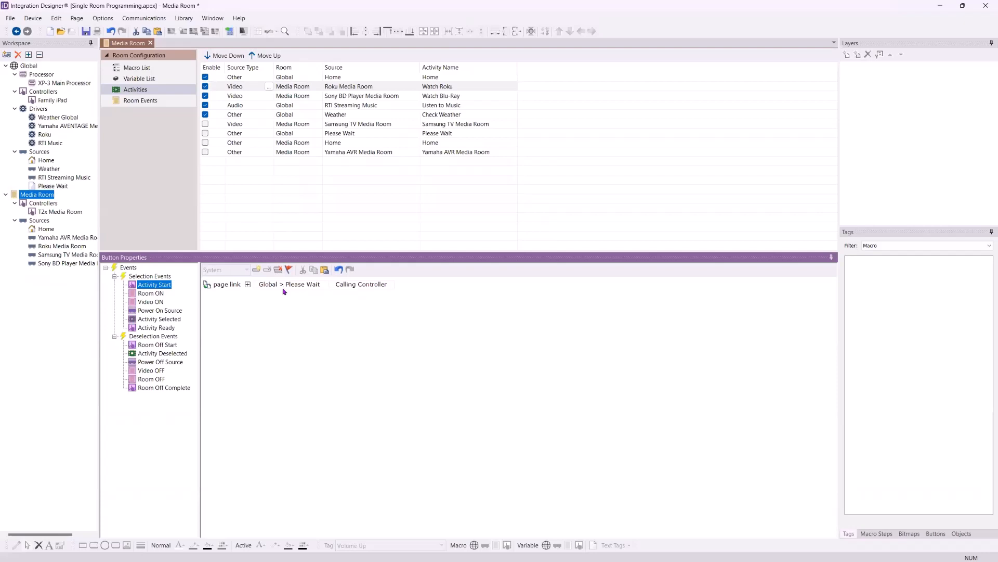
pyautogui.click(153, 294)
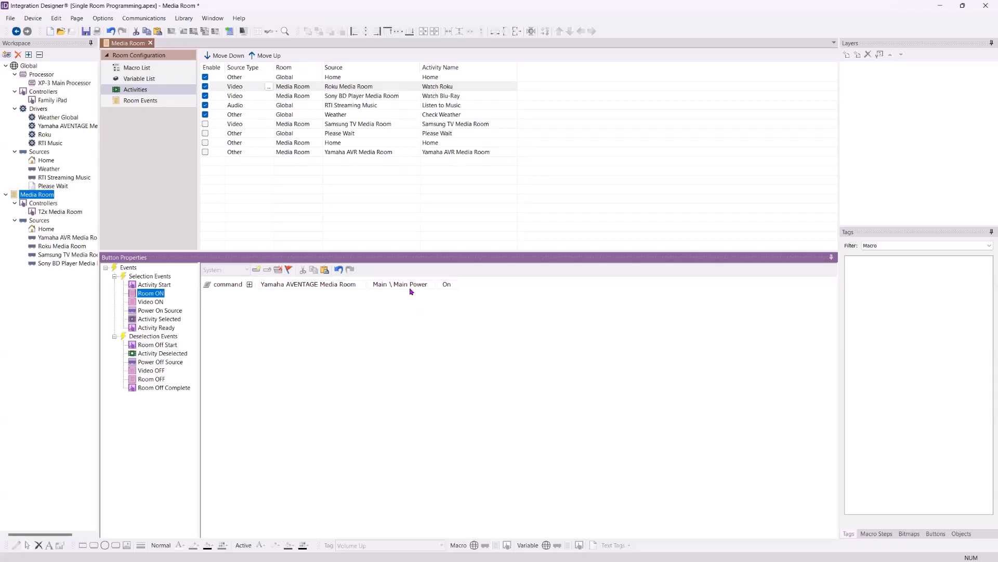
pyautogui.click(156, 301)
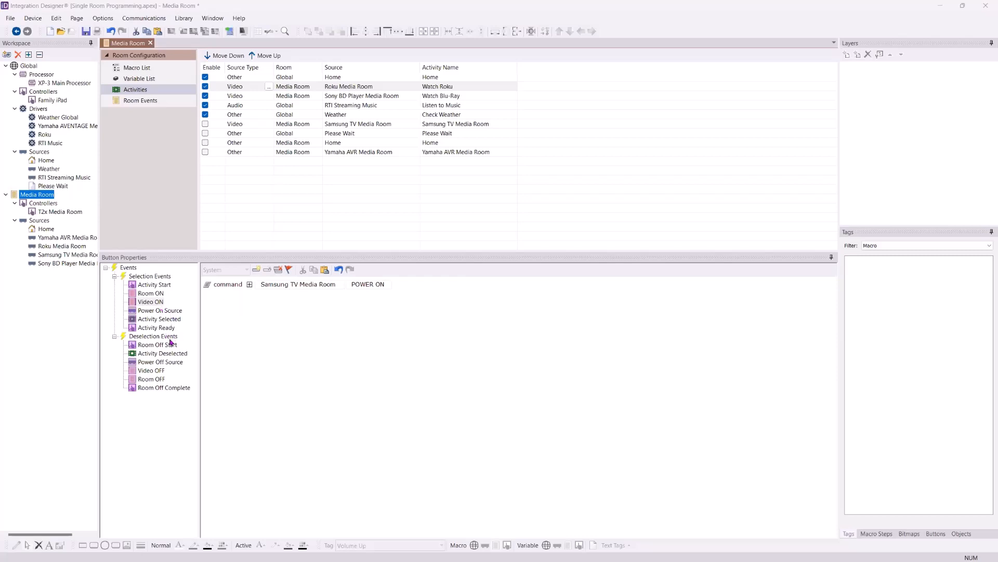
pyautogui.click(154, 311)
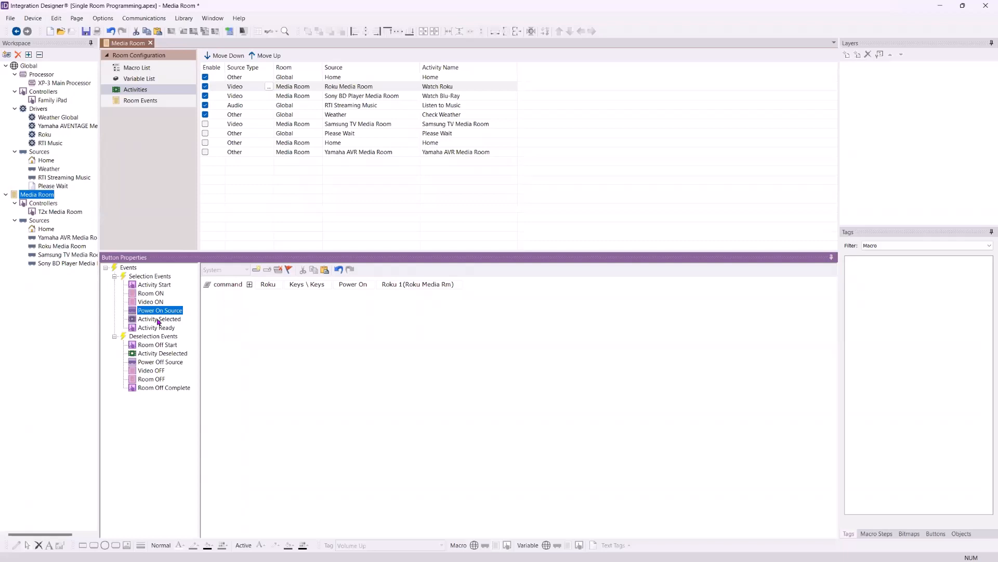
pyautogui.click(158, 319)
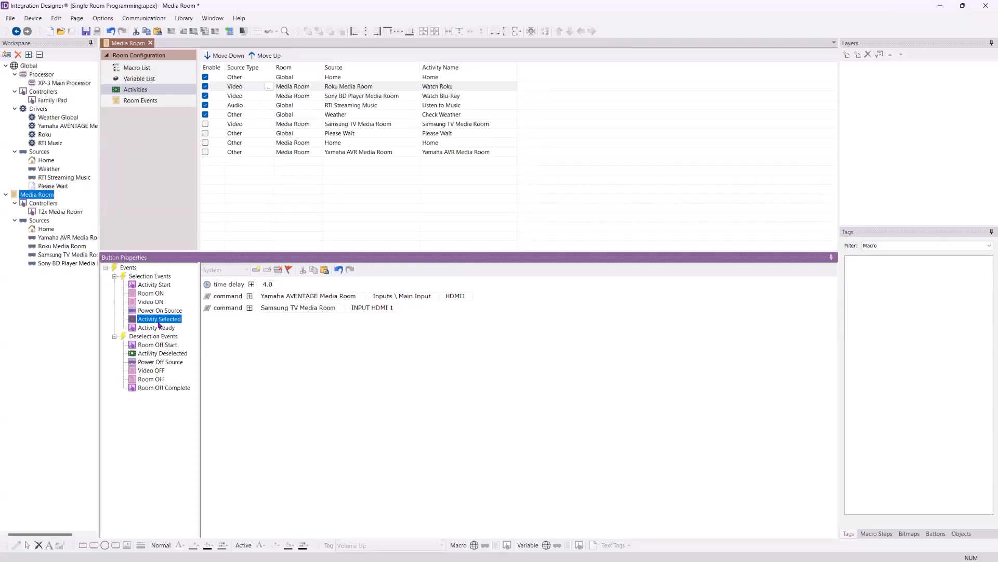
pyautogui.click(159, 326)
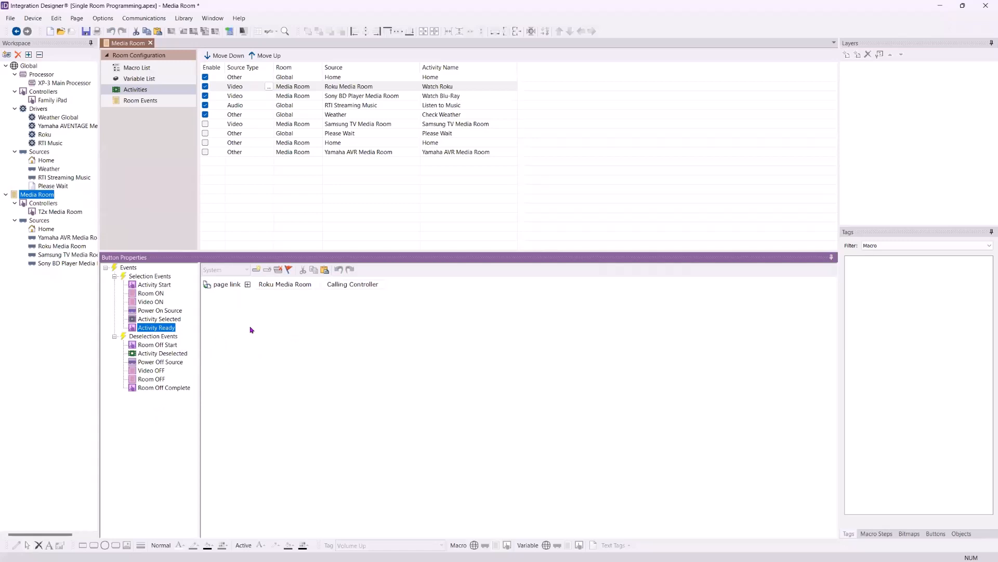
pyautogui.click(371, 284)
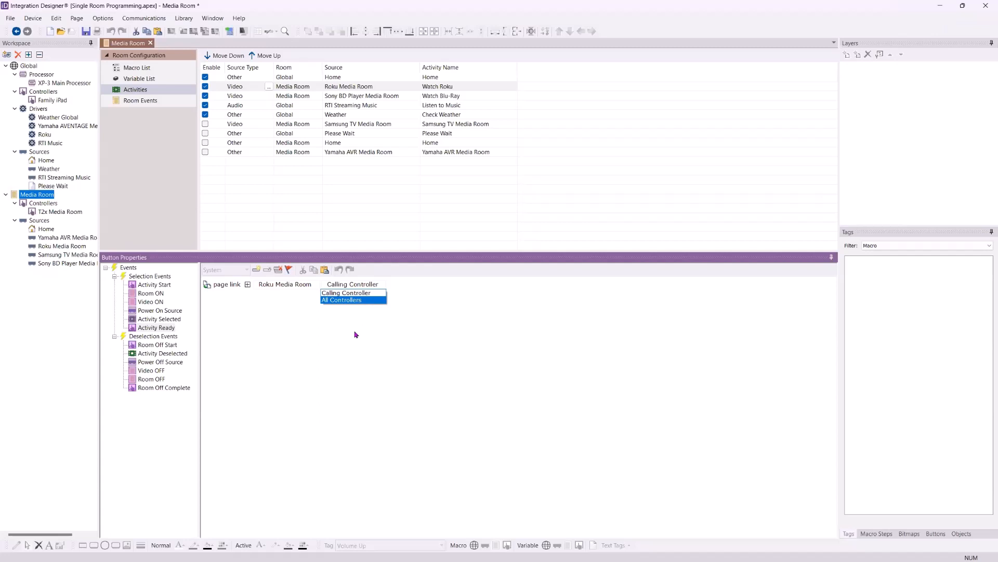
pyautogui.click(338, 337)
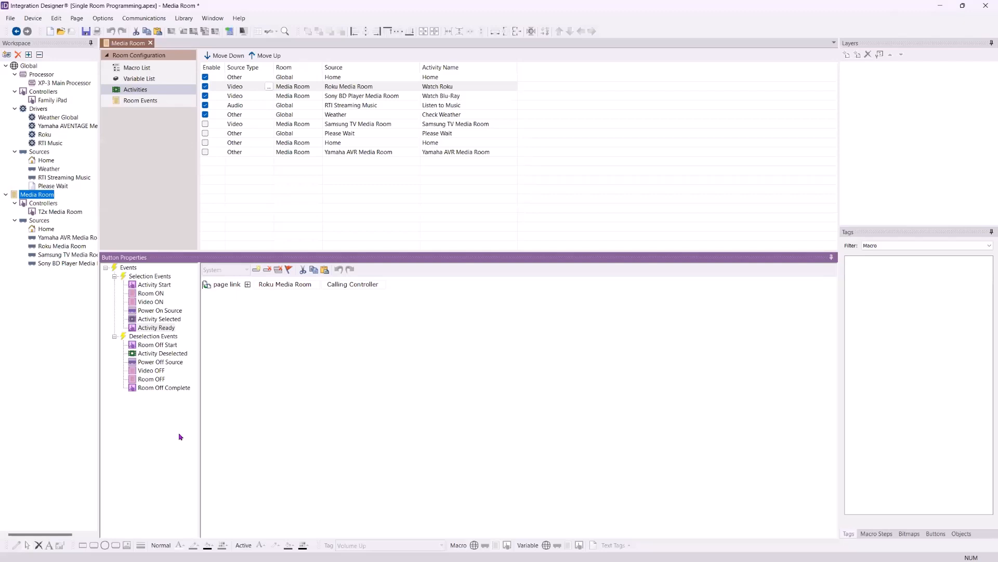
# Examine the Power Off Source and Room Off Complete deselection macros of the Watch Roku activity
pyautogui.click(149, 414)
pyautogui.click(141, 362)
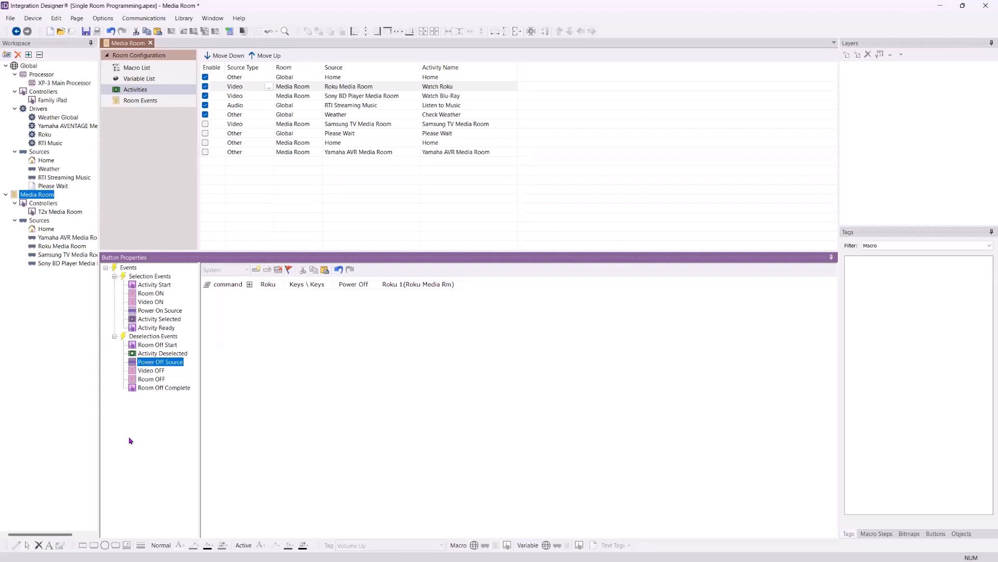
pyautogui.click(323, 408)
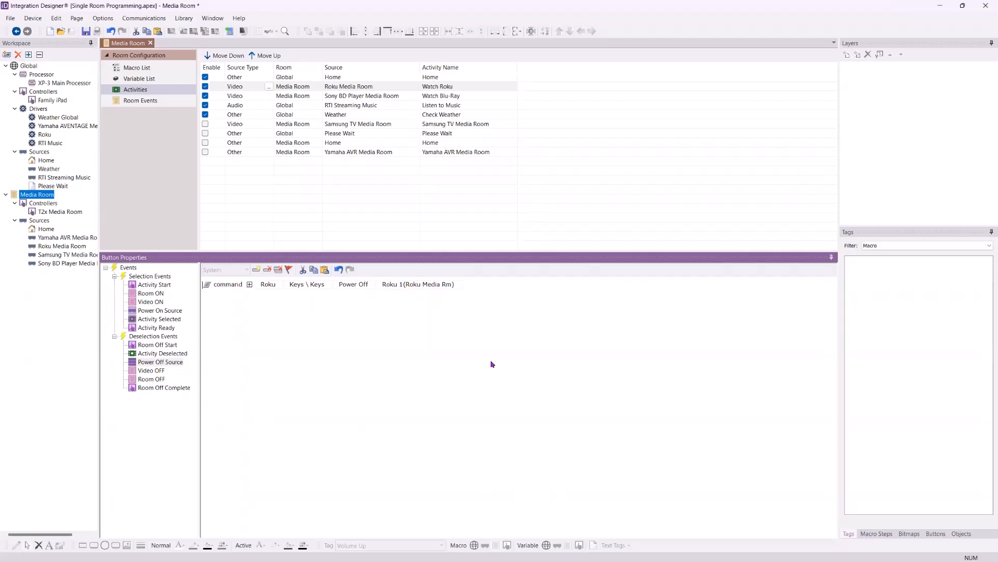
pyautogui.click(180, 404)
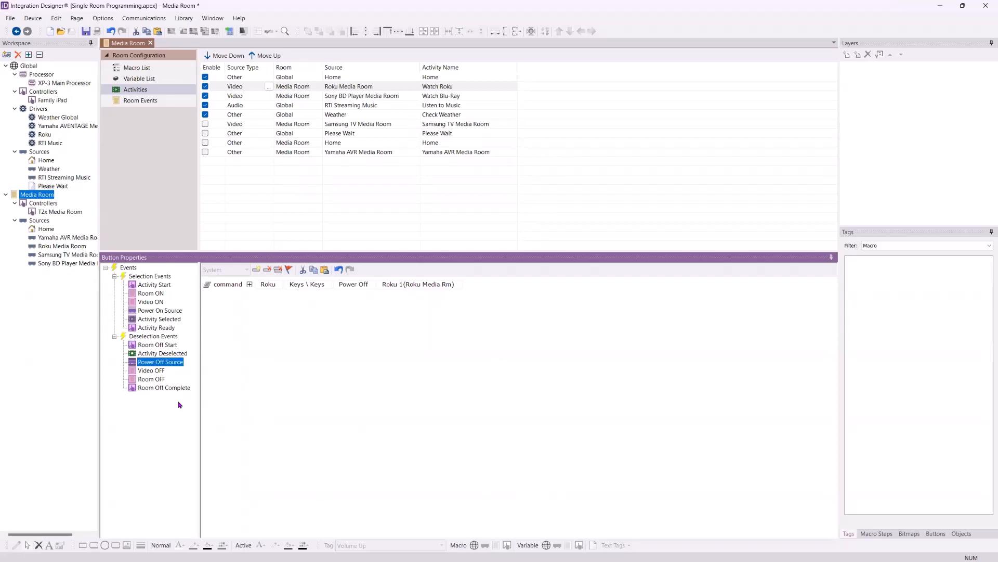
pyautogui.click(147, 386)
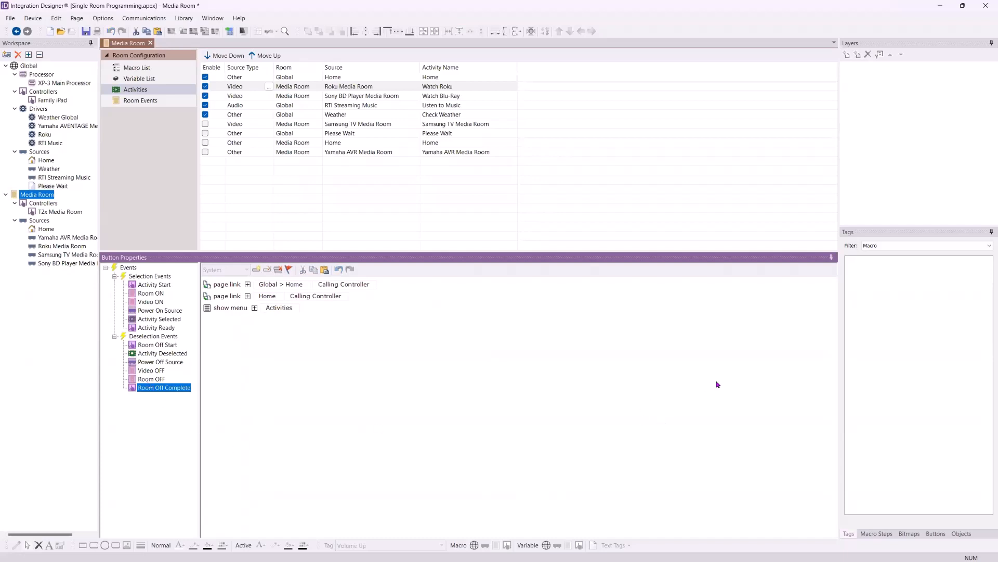
pyautogui.click(43, 351)
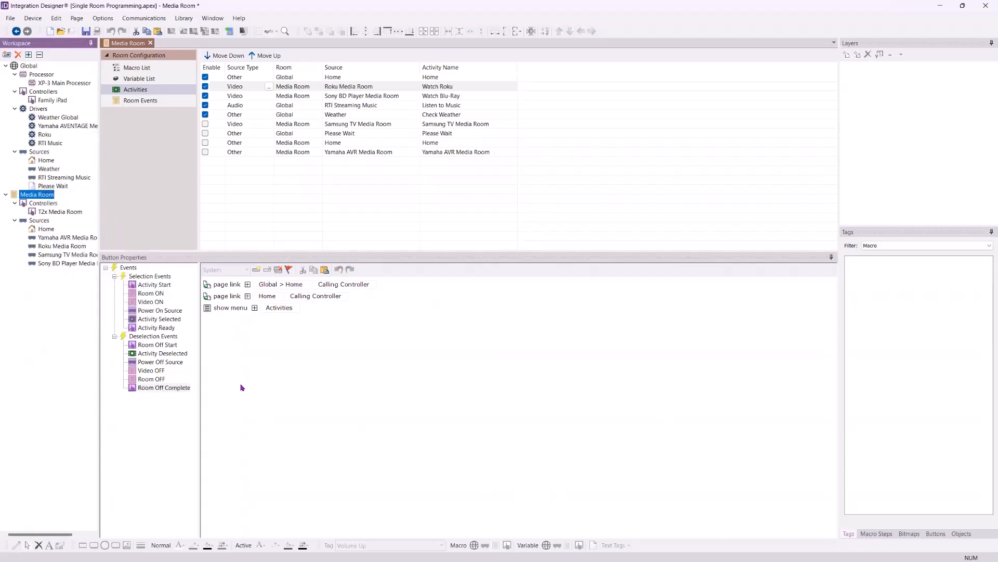
# Save the Single Room Programming project
pyautogui.click(87, 31)
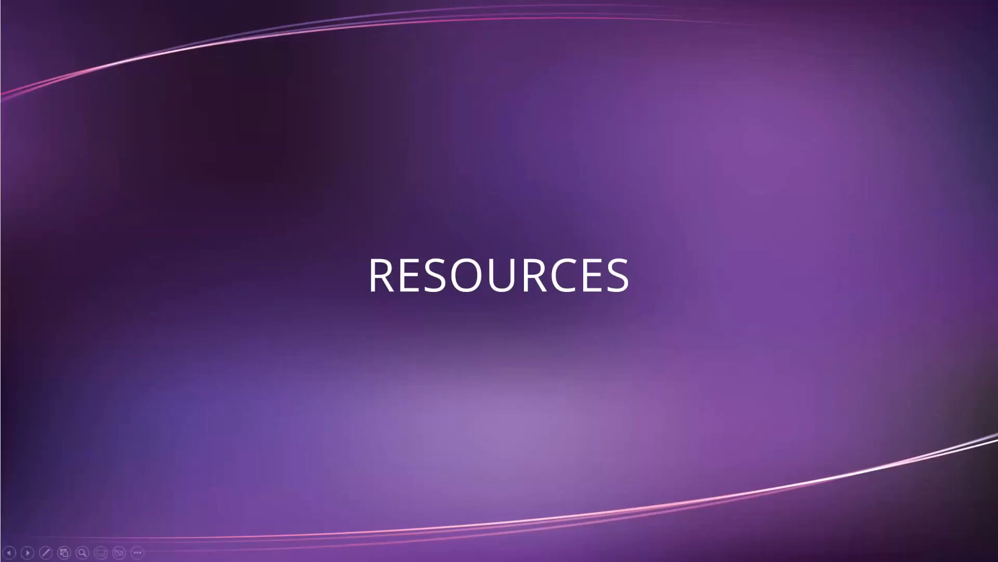
pyautogui.press('Right')
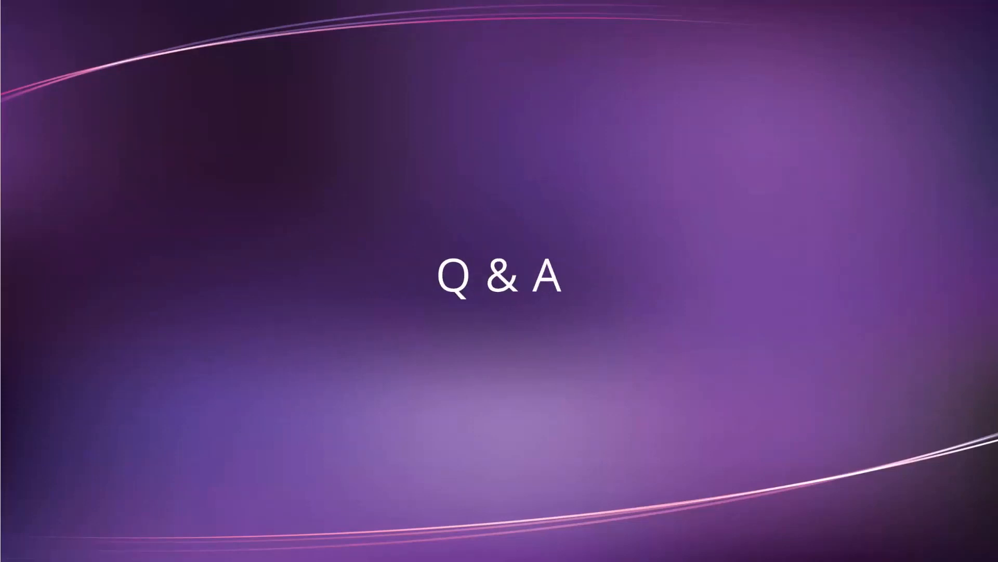